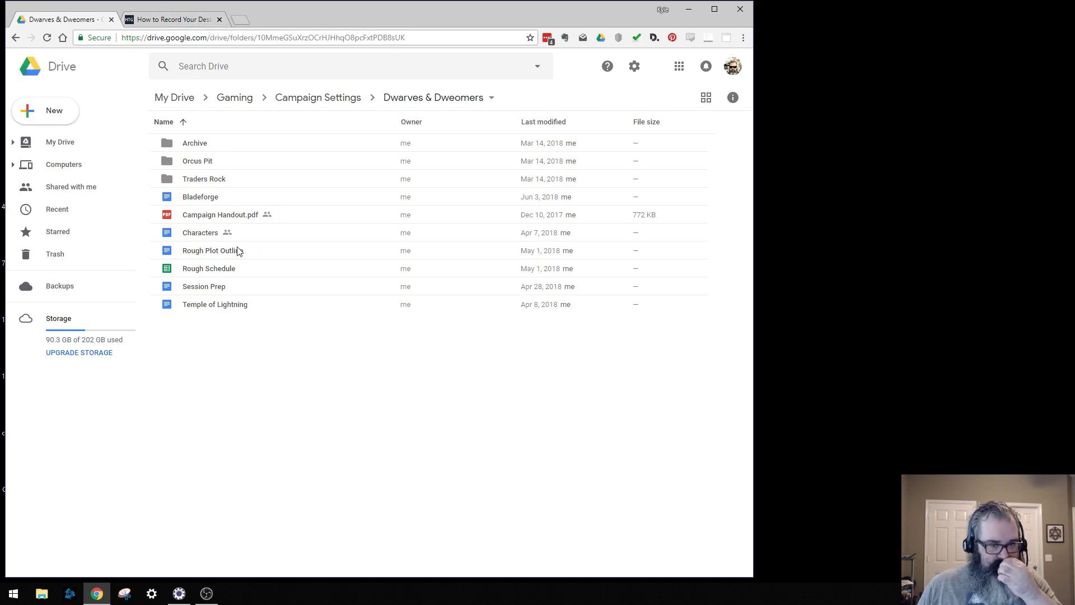
# Step: Open the Session Prep document from the Dwarves & Dweomers folder and close the article page about desktop recording
pyautogui.doubleClick(220, 291)
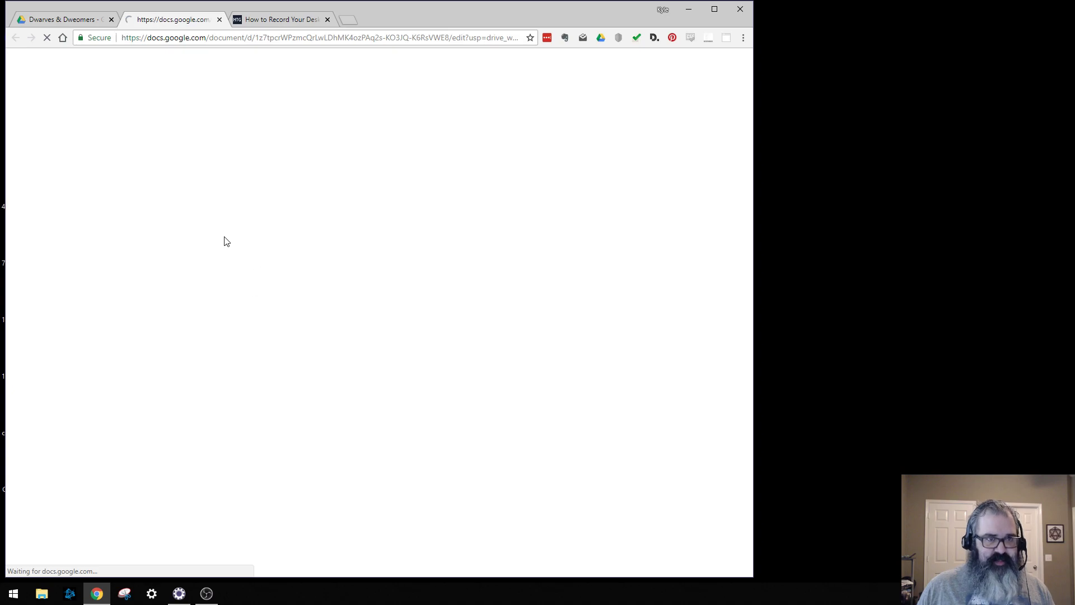
pyautogui.click(328, 20)
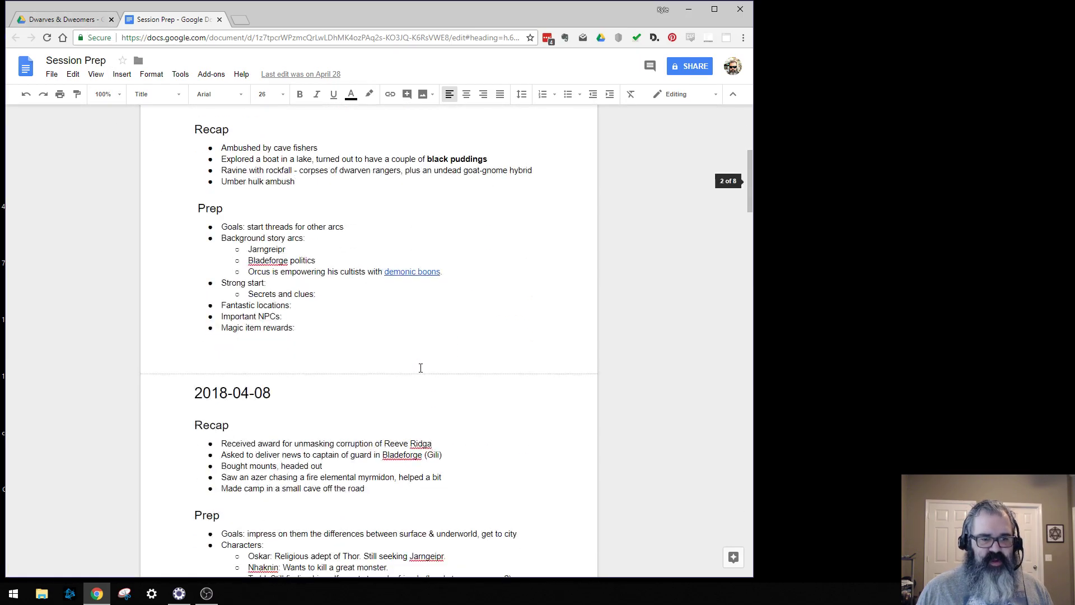
# Step: Open the Bladeforge document from the Dwarves & Dweomers folder and review its sections down to the Trade Caravan type list
pyautogui.click(79, 22)
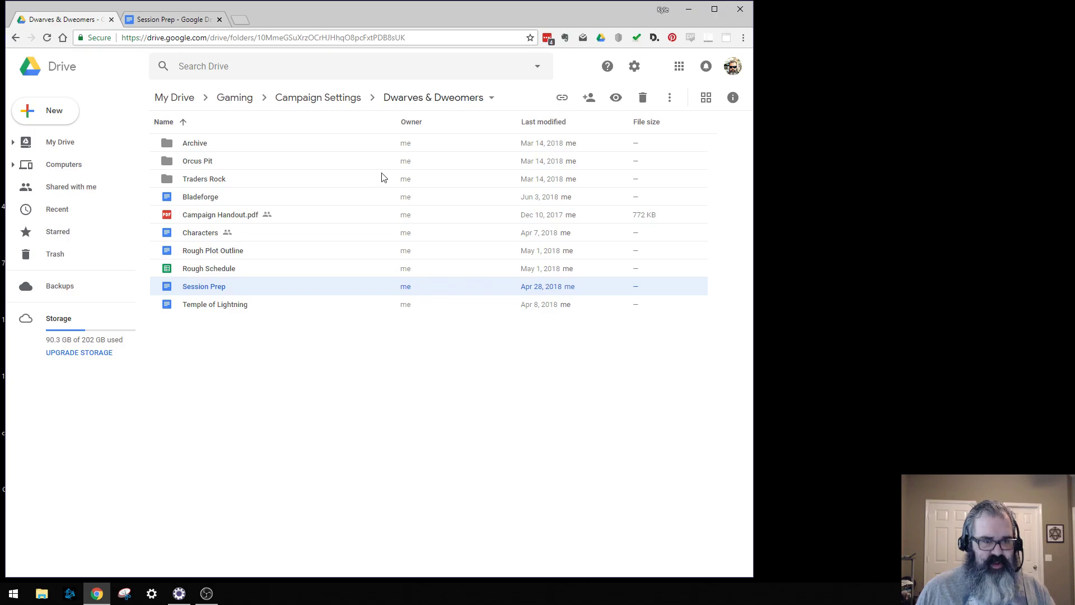
pyautogui.doubleClick(209, 197)
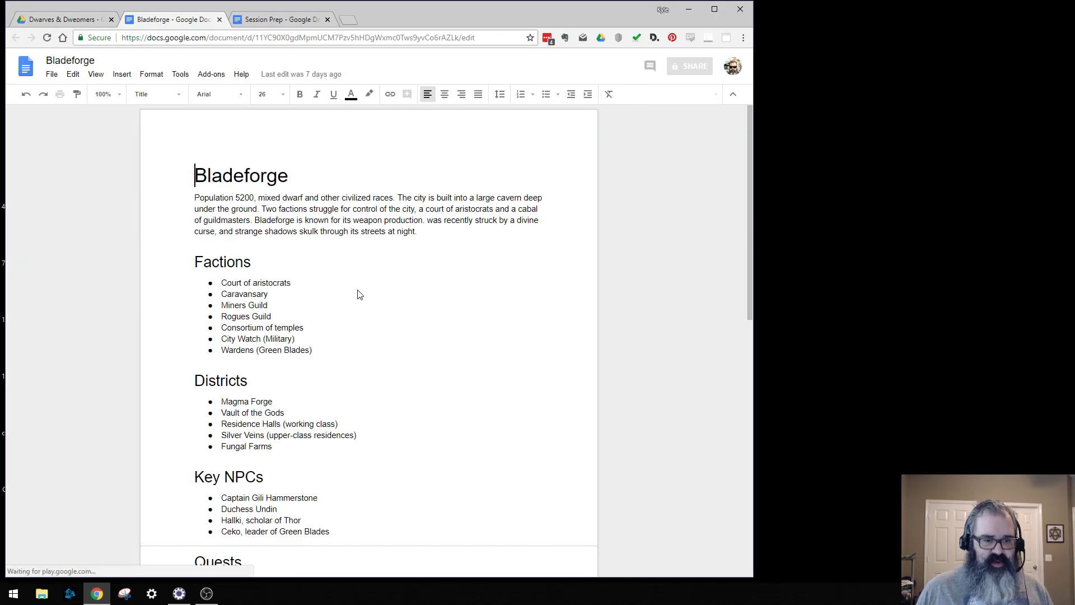
pyautogui.scroll(-6, 360, 290)
pyautogui.scroll(-4, 357, 290)
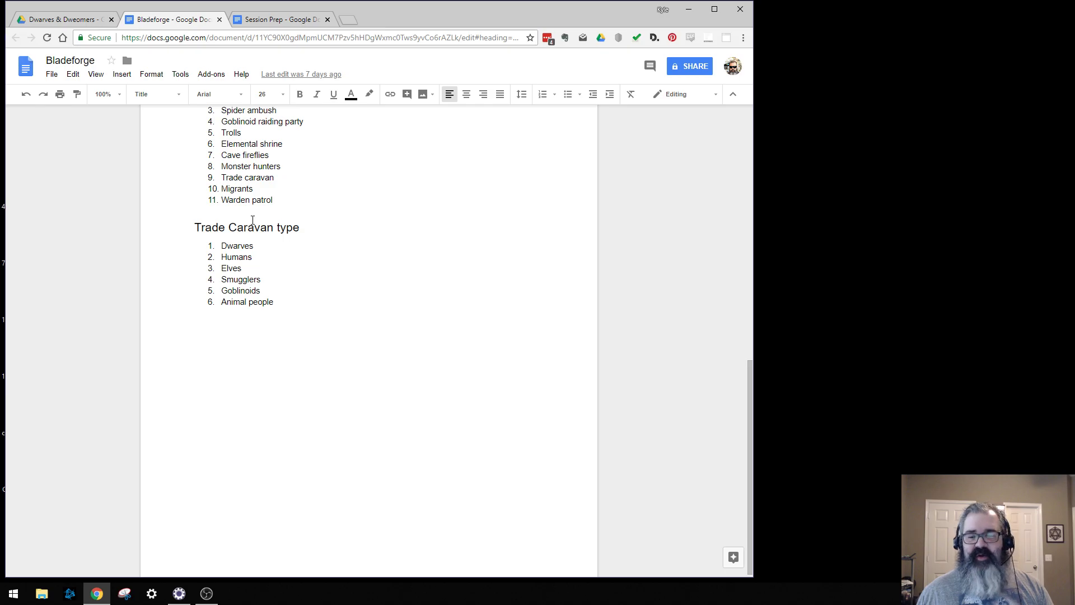
pyautogui.scroll(6, 353, 242)
pyautogui.scroll(1, 353, 245)
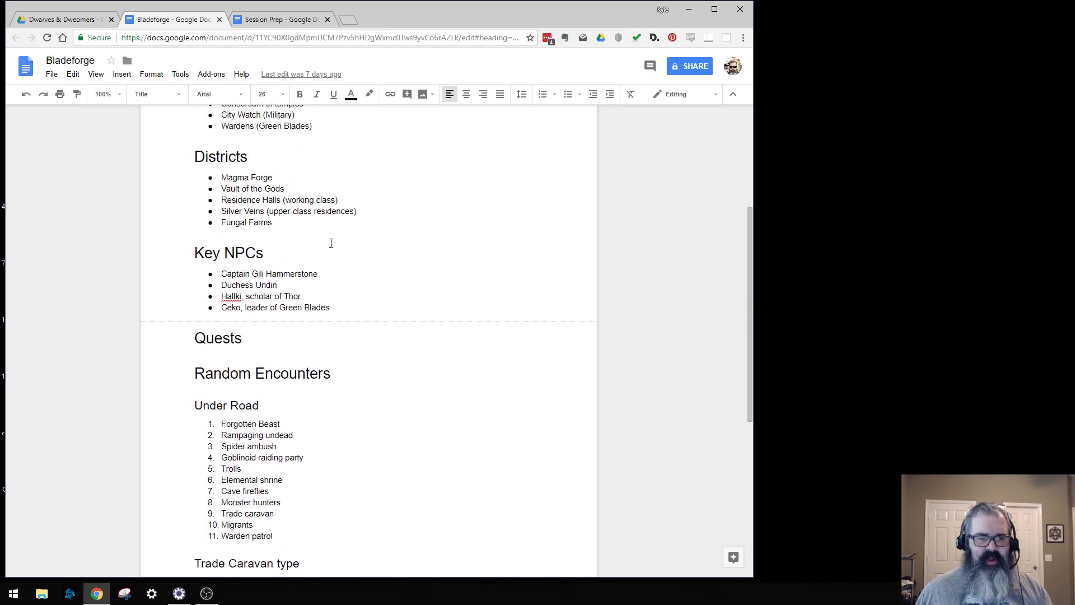
pyautogui.scroll(4, 331, 243)
# Step: Open the Dwarves & Dweomers Trello board in a new browser tab and check the "Inform Captain Gili about Reeve Ridga" card
pyautogui.hotkey('ctrl', 't')
pyautogui.write('t')
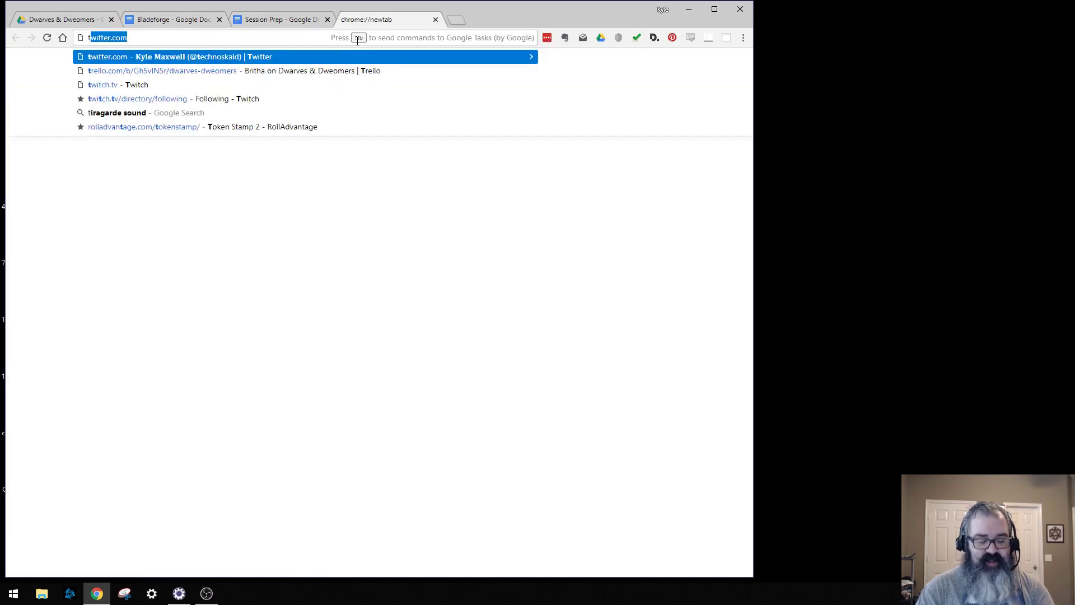
pyautogui.write('rel')
pyautogui.press('Return')
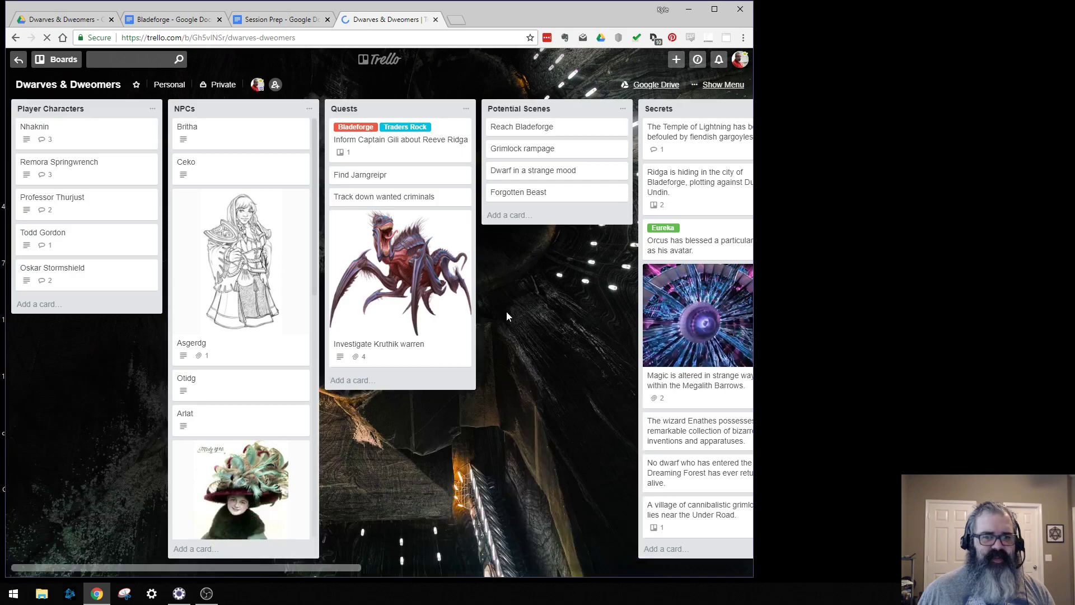
pyautogui.click(441, 151)
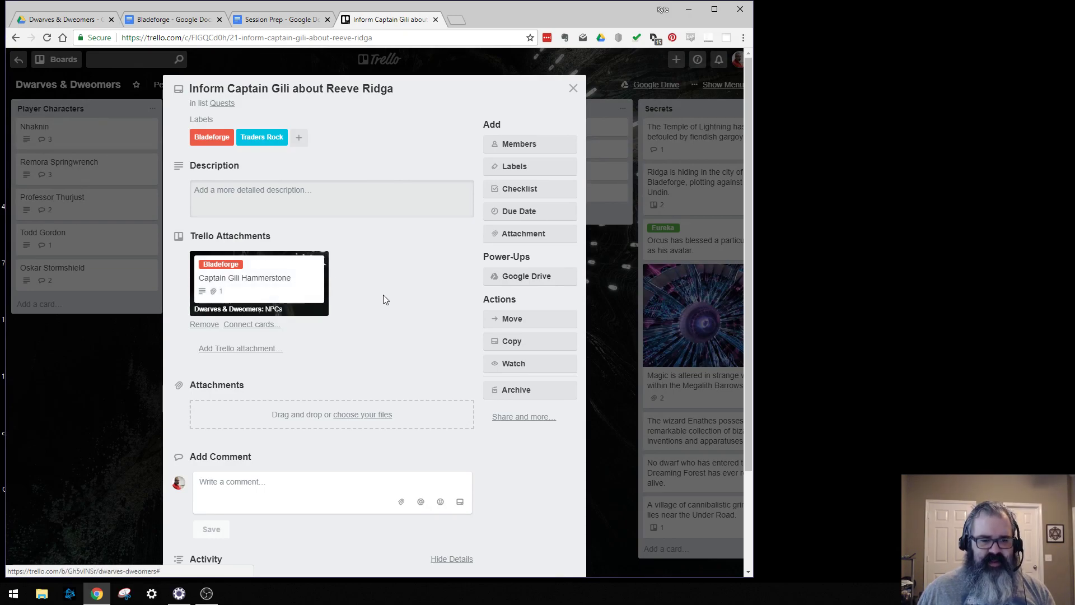
pyautogui.click(573, 89)
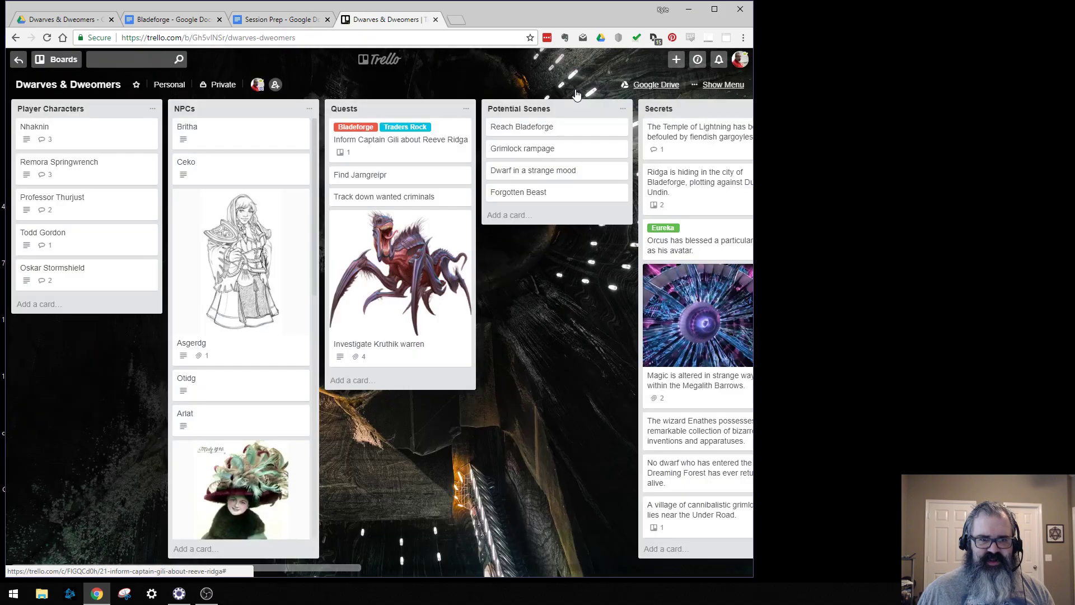
# Step: Add a card titled "Inform Duchess Undin of Ridga's treason" to the Quests list
pyautogui.click(406, 381)
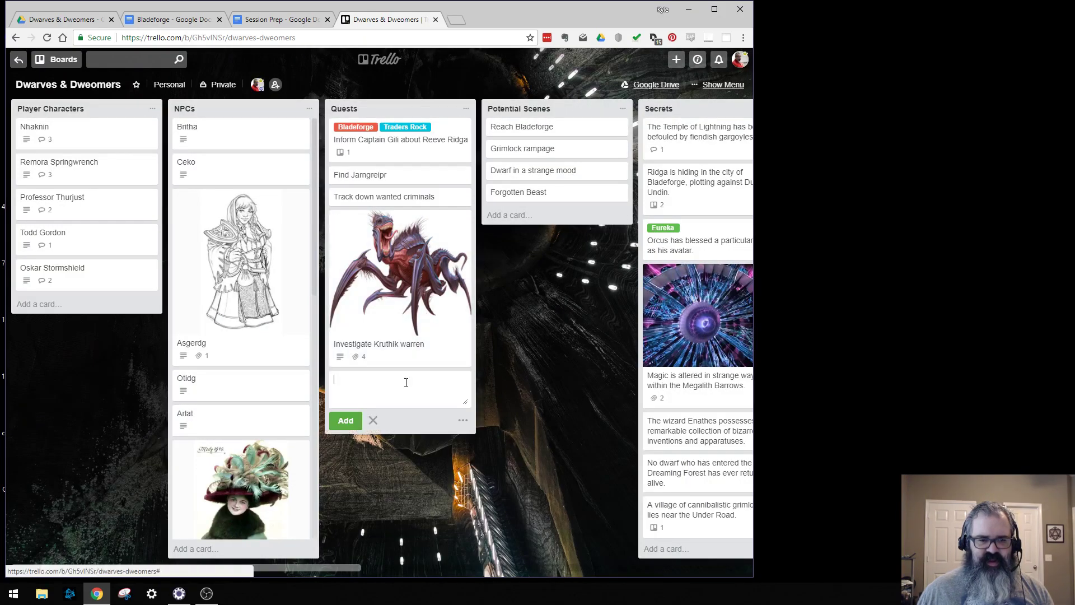
pyautogui.write('Inform Duchess')
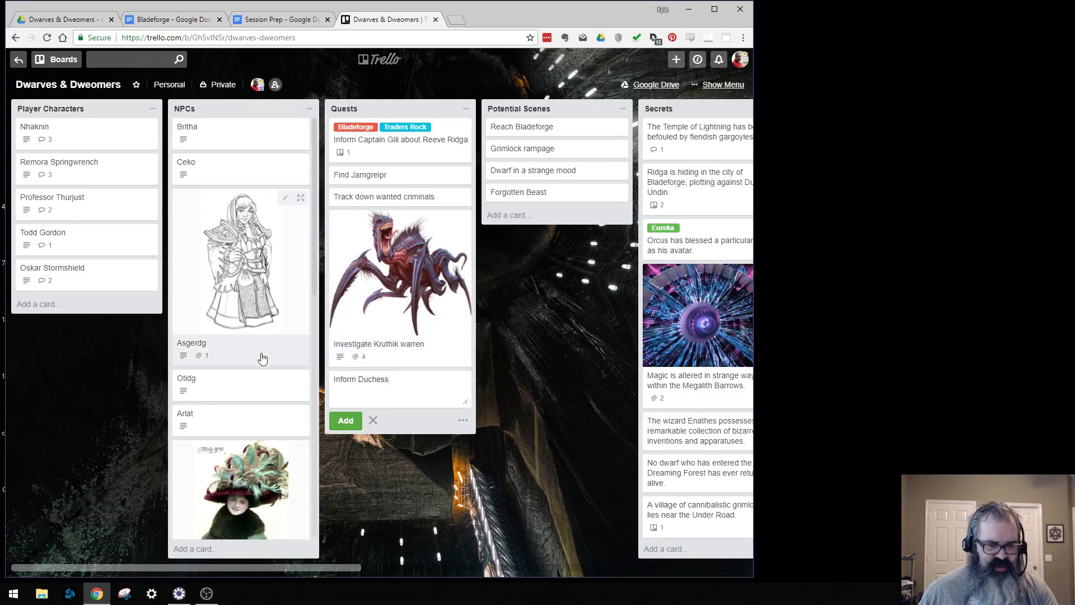
pyautogui.scroll(-10, 266, 357)
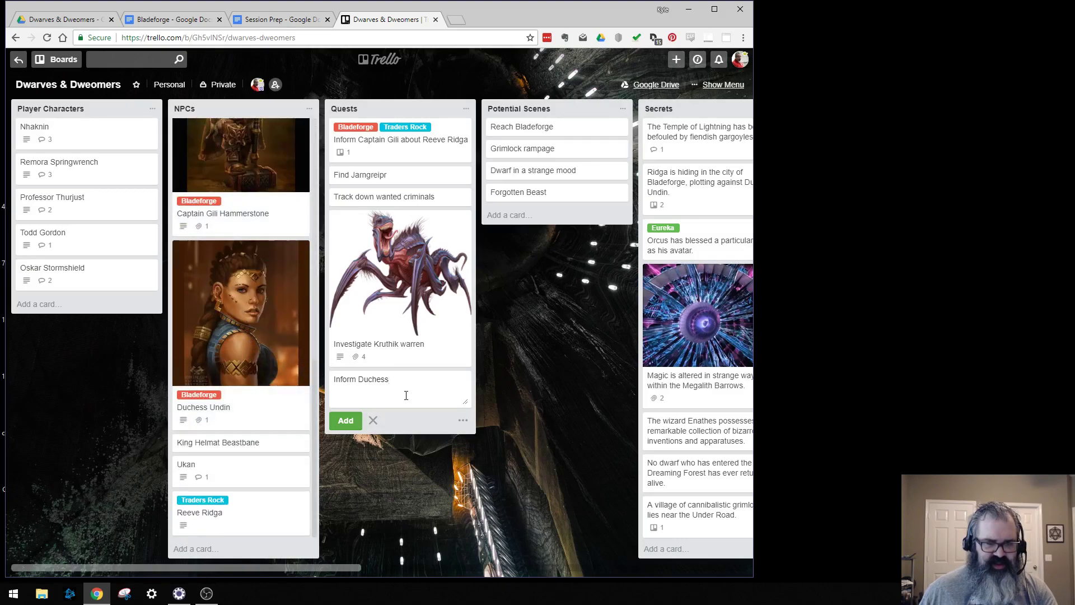
pyautogui.write("Undin of Ridga's treason")
pyautogui.press('Return')
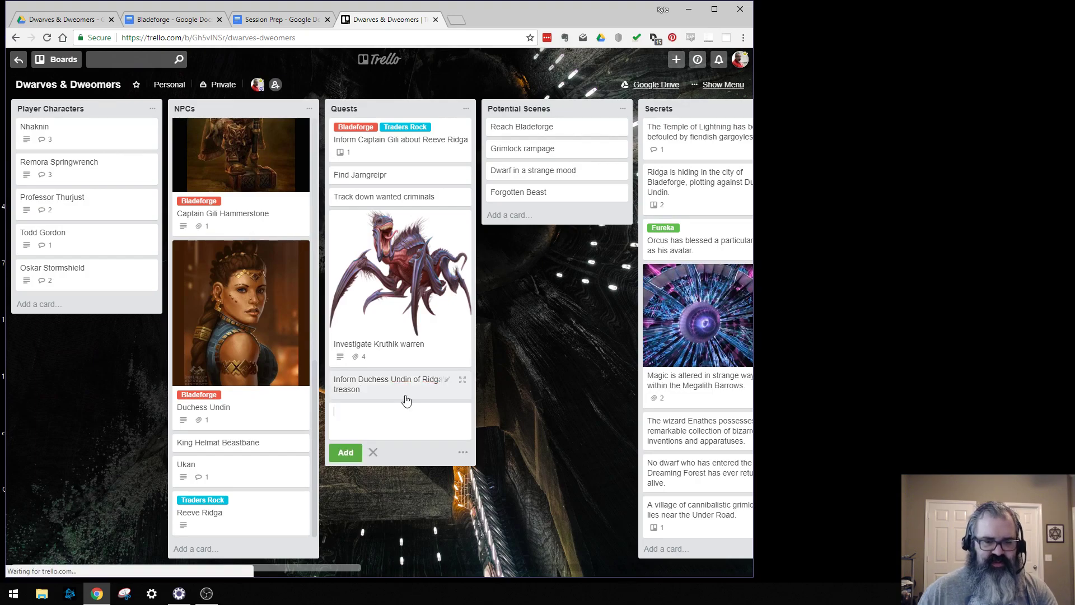
pyautogui.press('Escape')
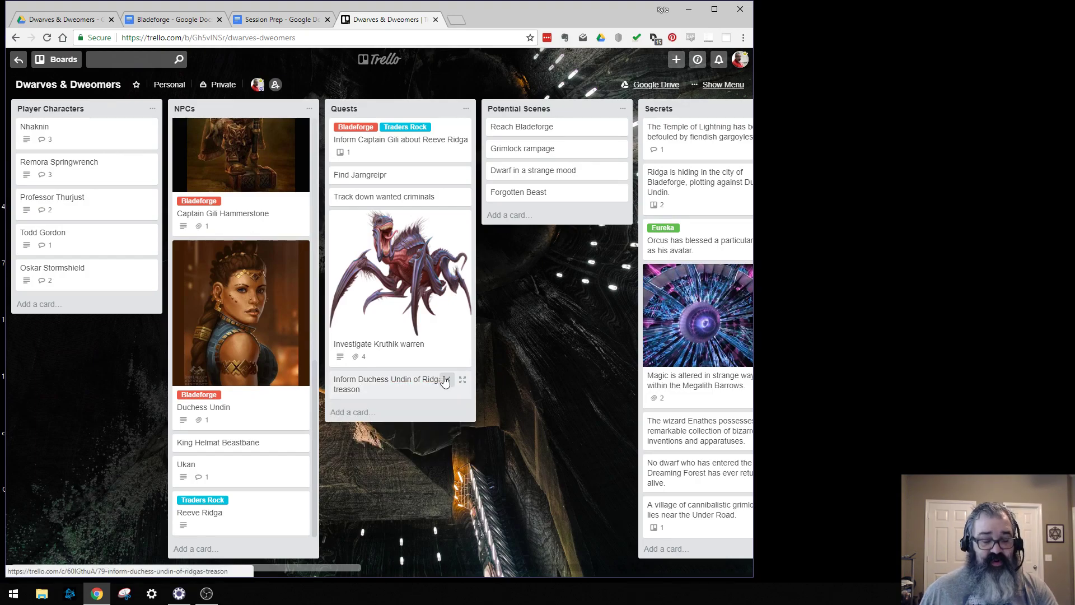
# Step: Attach the Trello card "Inform Captain Gili about Reeve Ridga" to the "Inform Duchess Undin of Ridga's treason" card
pyautogui.click(426, 379)
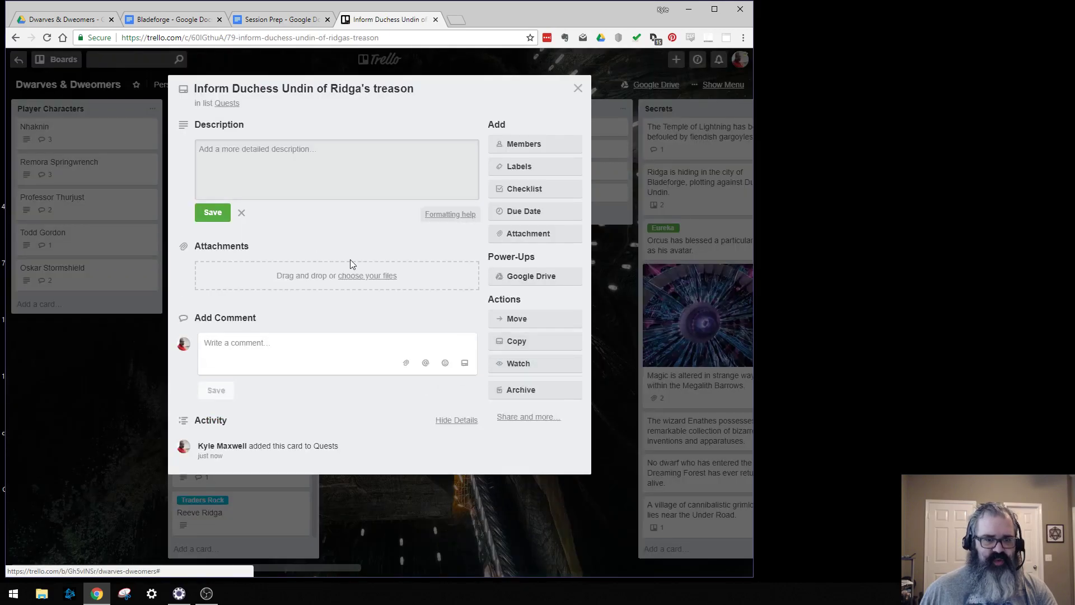
pyautogui.click(532, 236)
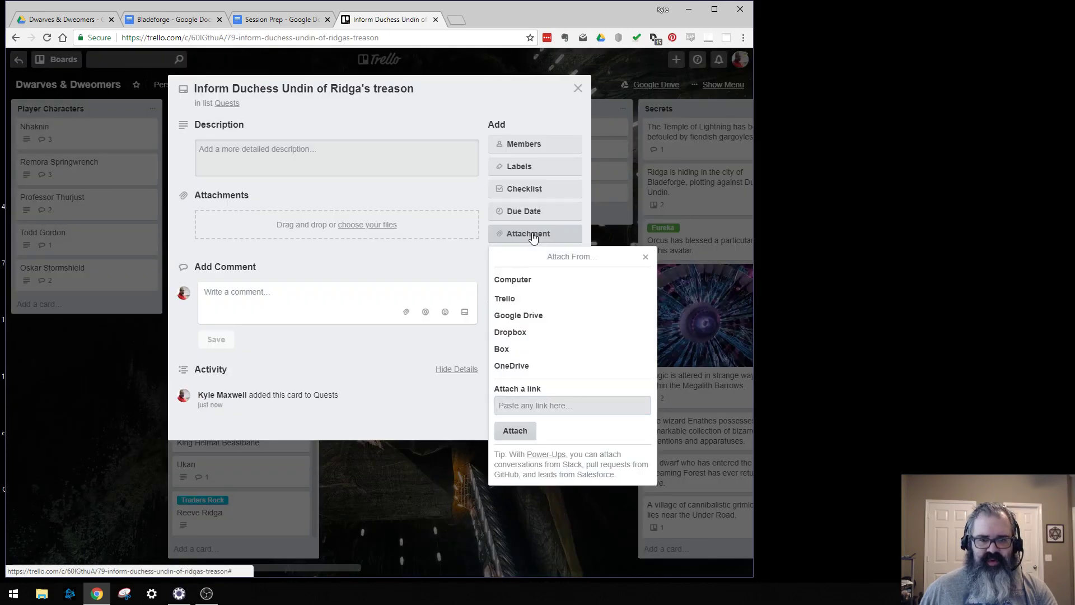
pyautogui.click(532, 299)
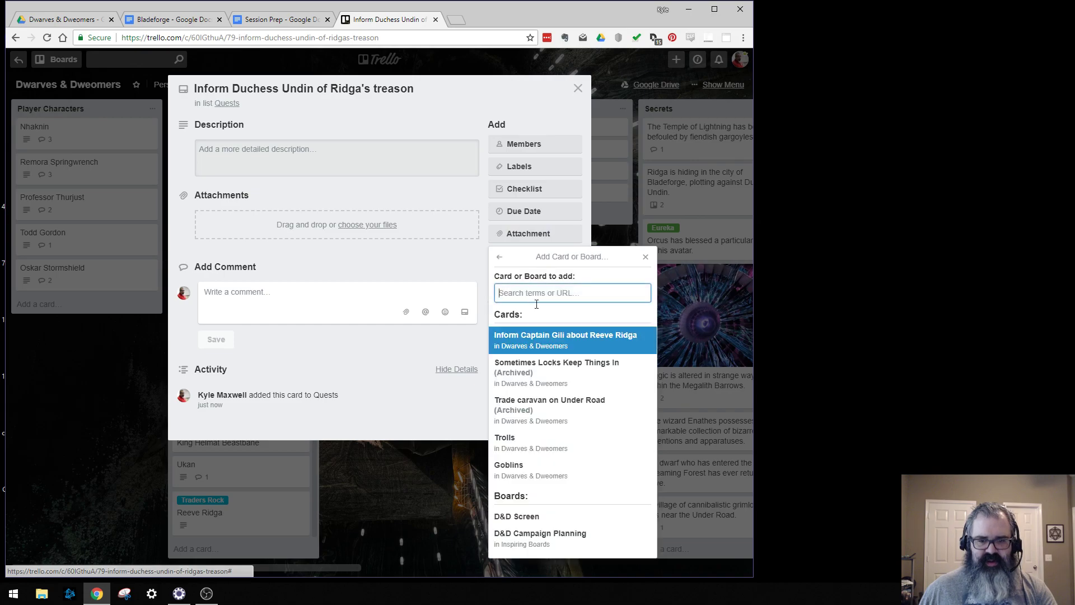
pyautogui.click(564, 350)
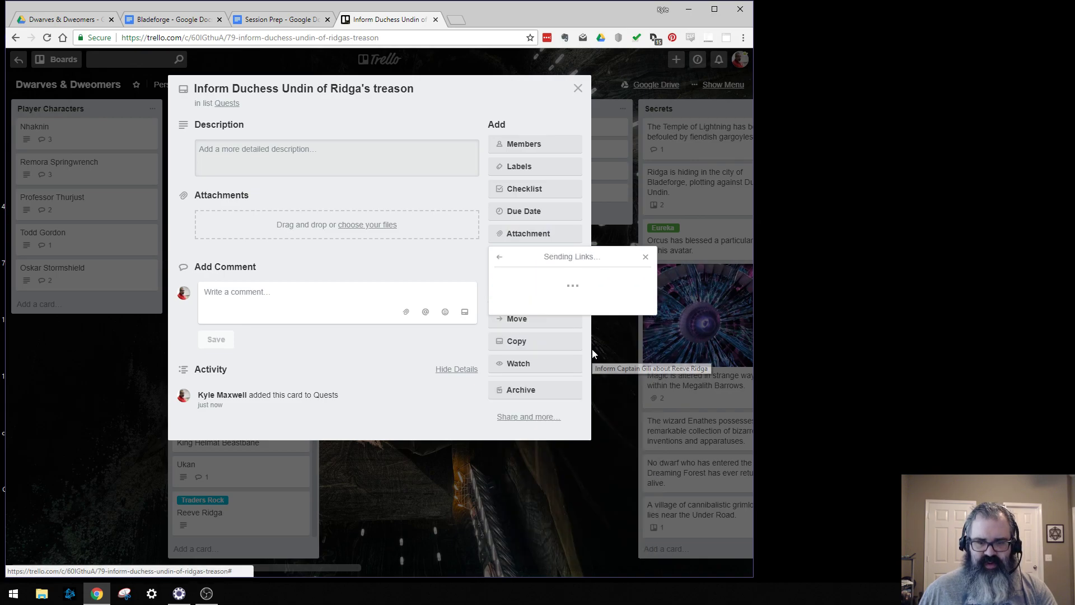
pyautogui.click(521, 236)
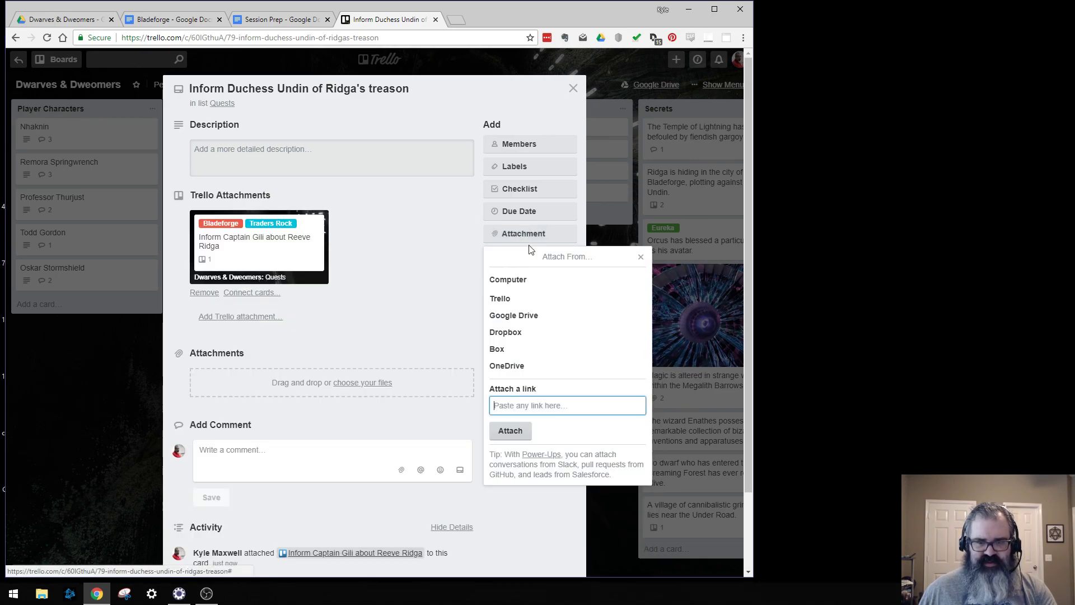
pyautogui.click(539, 299)
pyautogui.write('d')
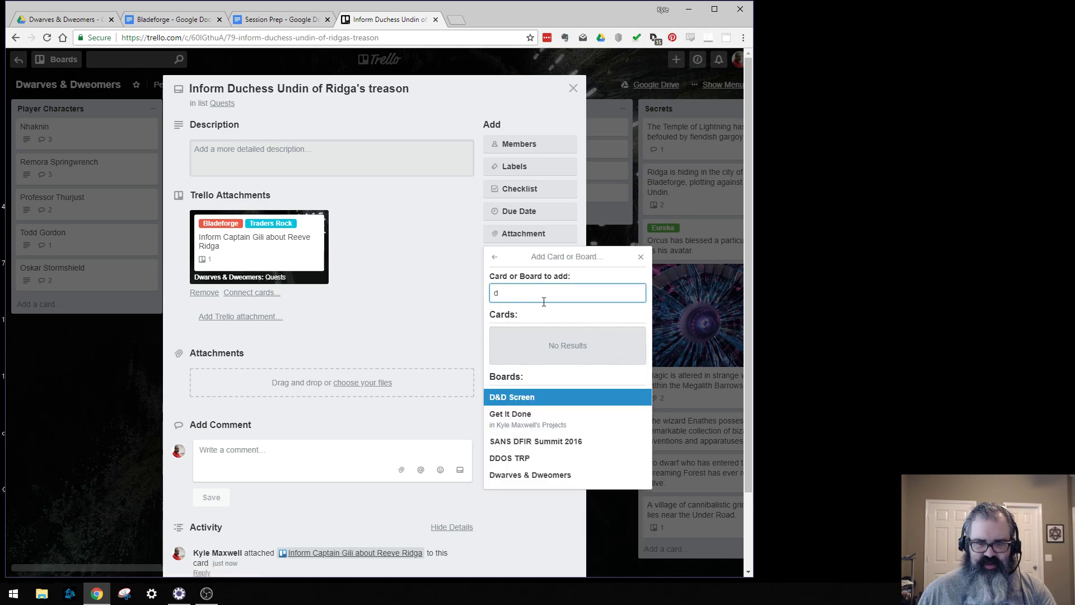
pyautogui.write('u')
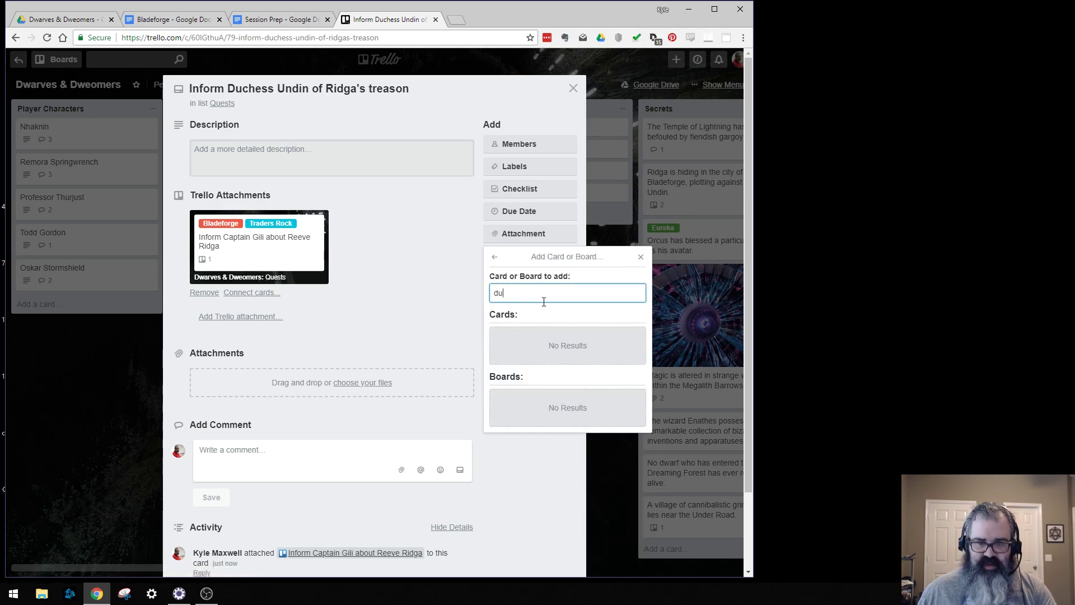
pyautogui.press('BackSpace')
pyautogui.press('BackSpace')
pyautogui.write('Un')
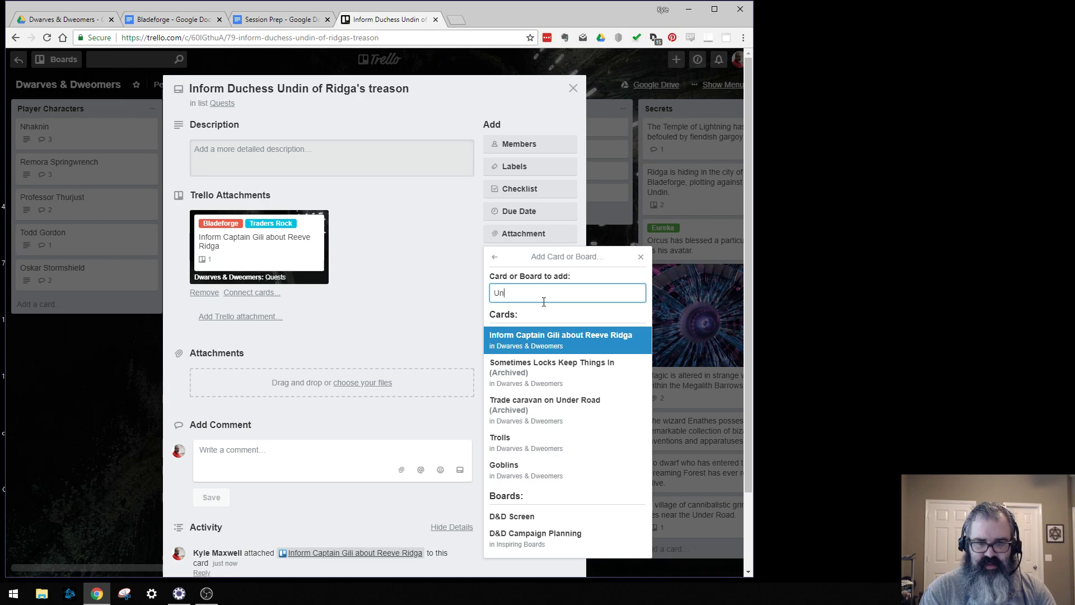
pyautogui.press('BackSpace')
pyautogui.press('BackSpace')
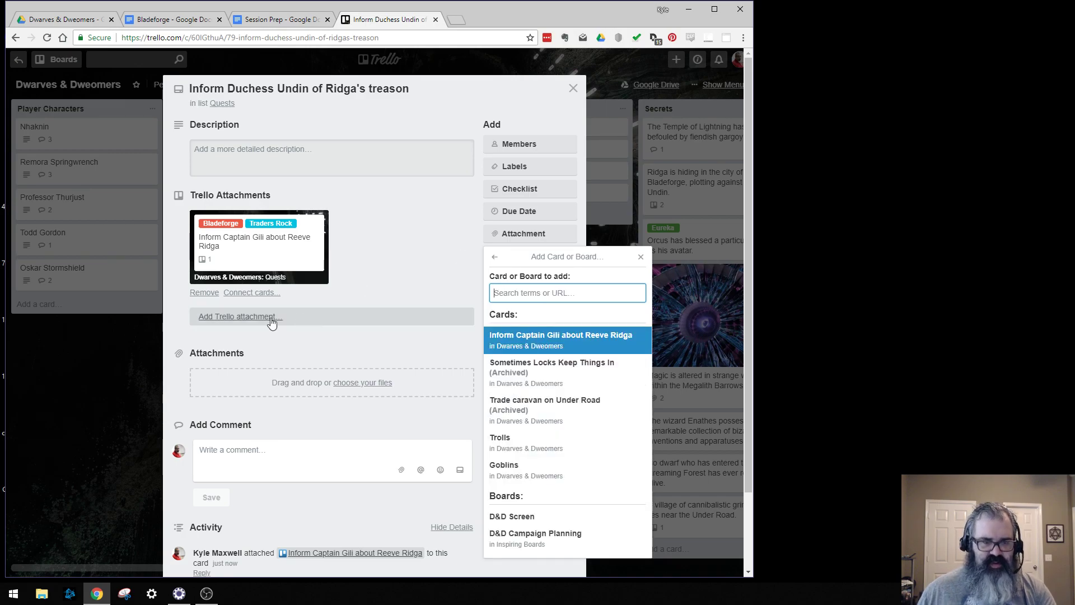
pyautogui.press('Escape')
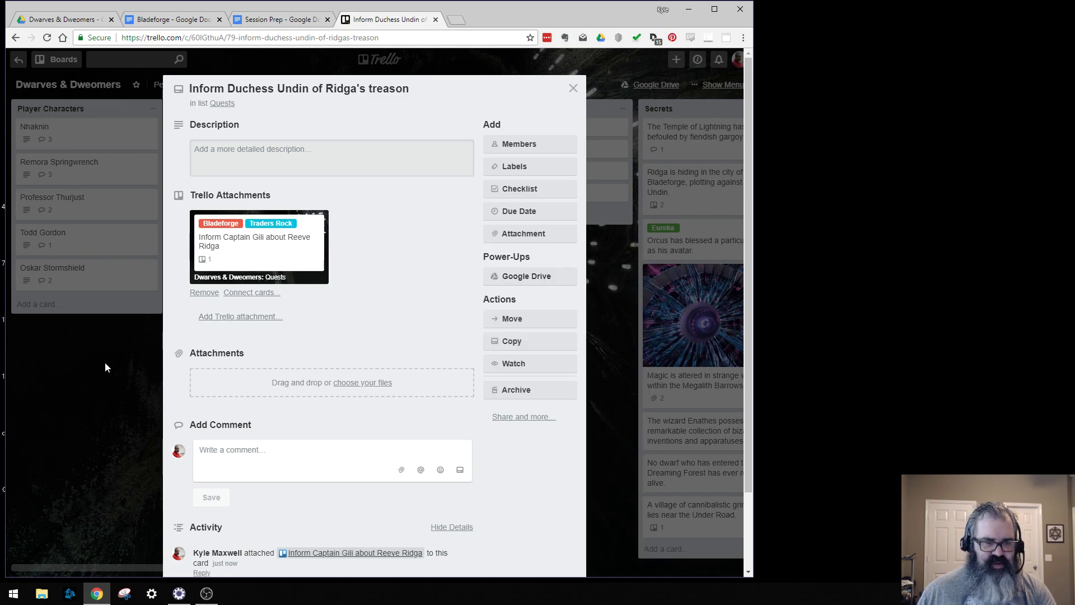
# Step: Save the card description "Show evidence found in Ridga's apartment plus the letter from Captain Thegg" and return to the board
pyautogui.click(401, 153)
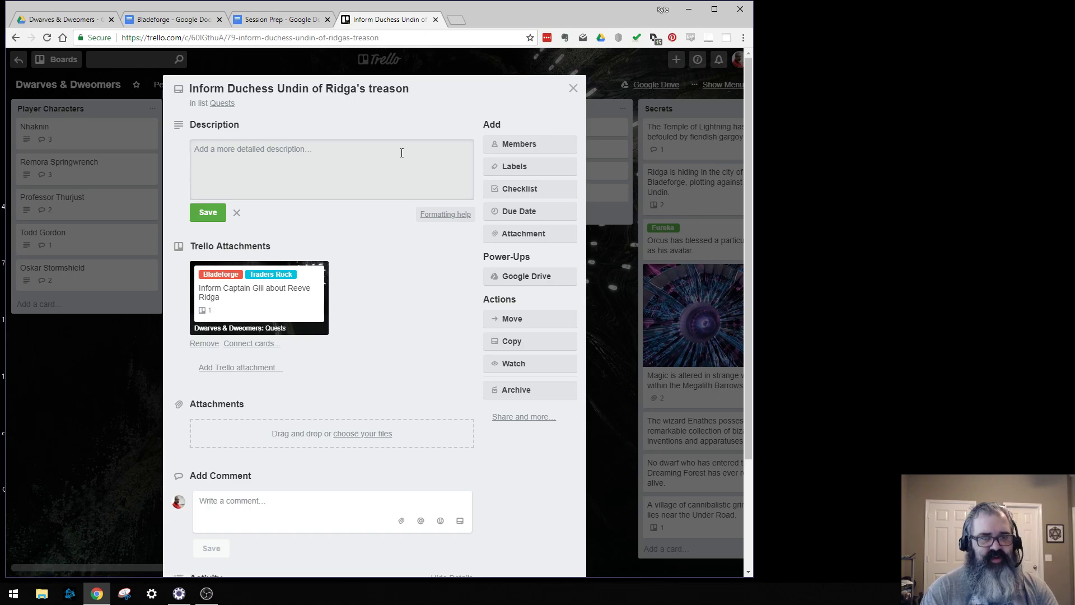
pyautogui.write('Show')
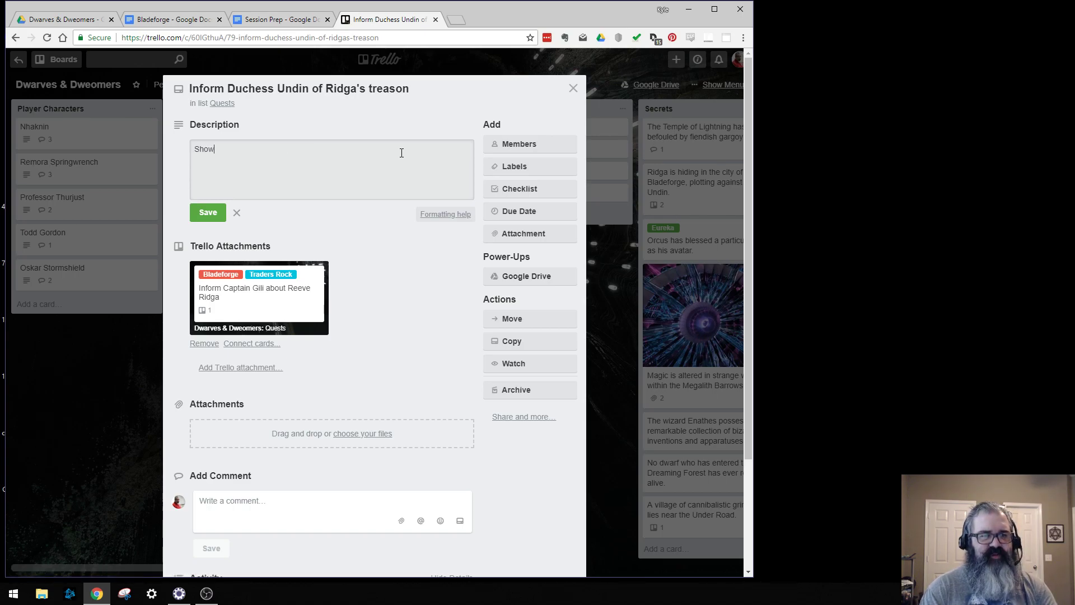
pyautogui.write(' evidence found ')
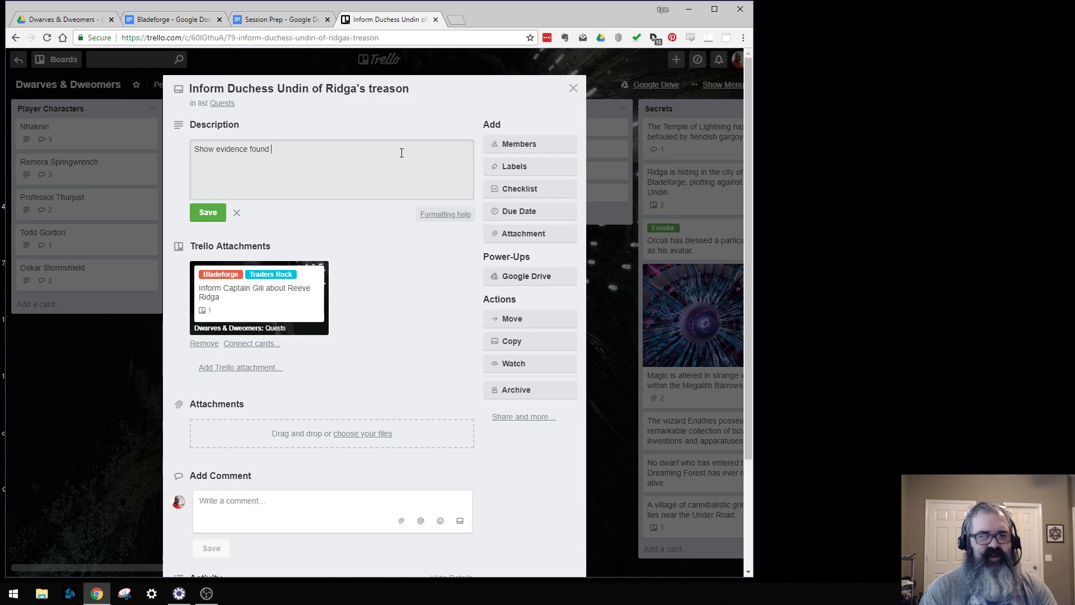
pyautogui.write("in Ridga's ")
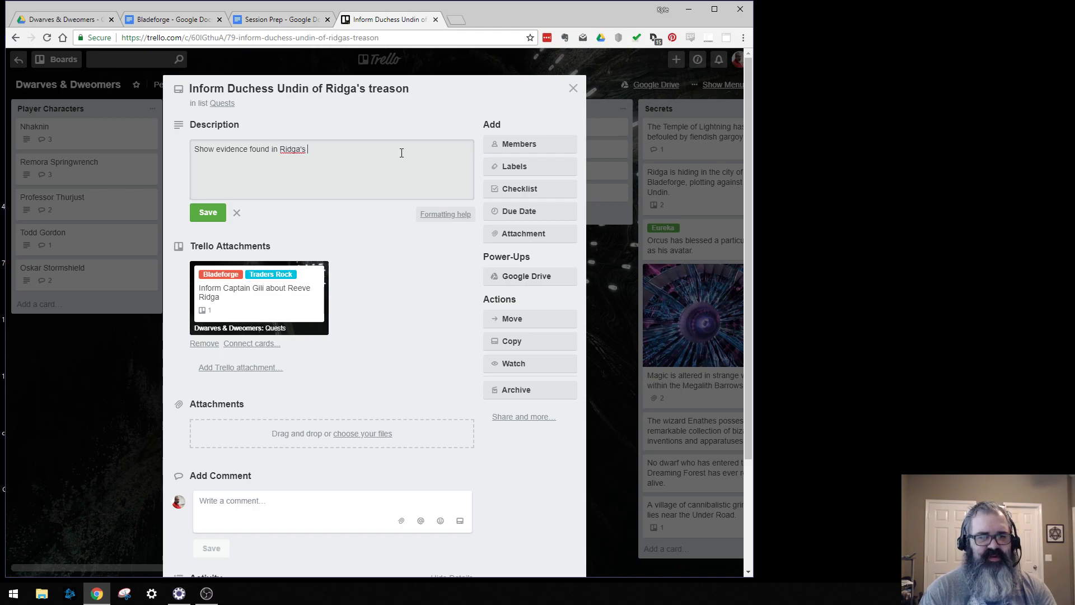
pyautogui.write('apartment plus the ')
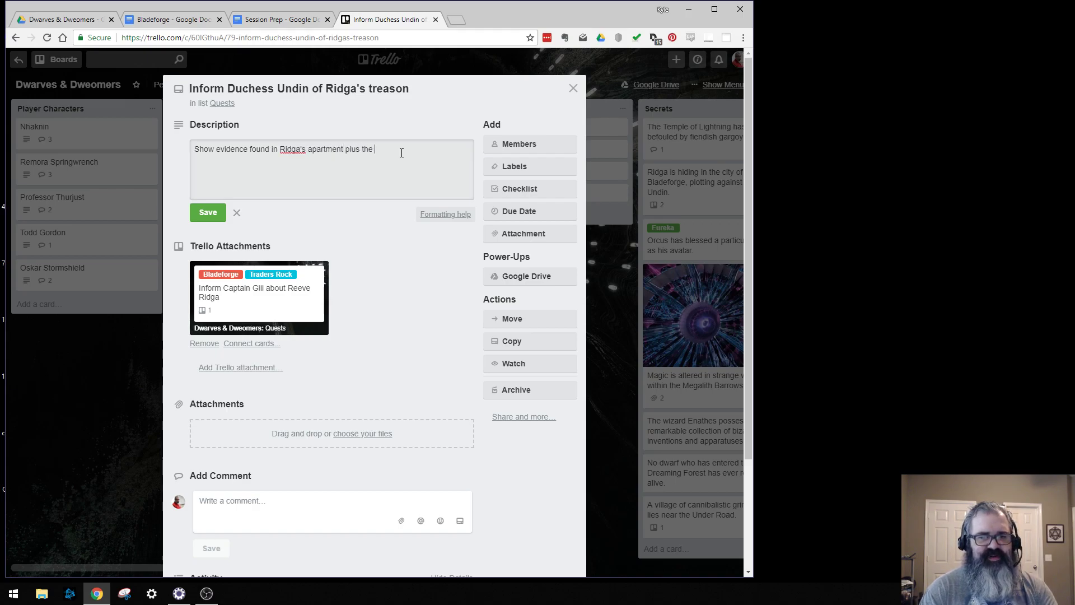
pyautogui.write('letter from C')
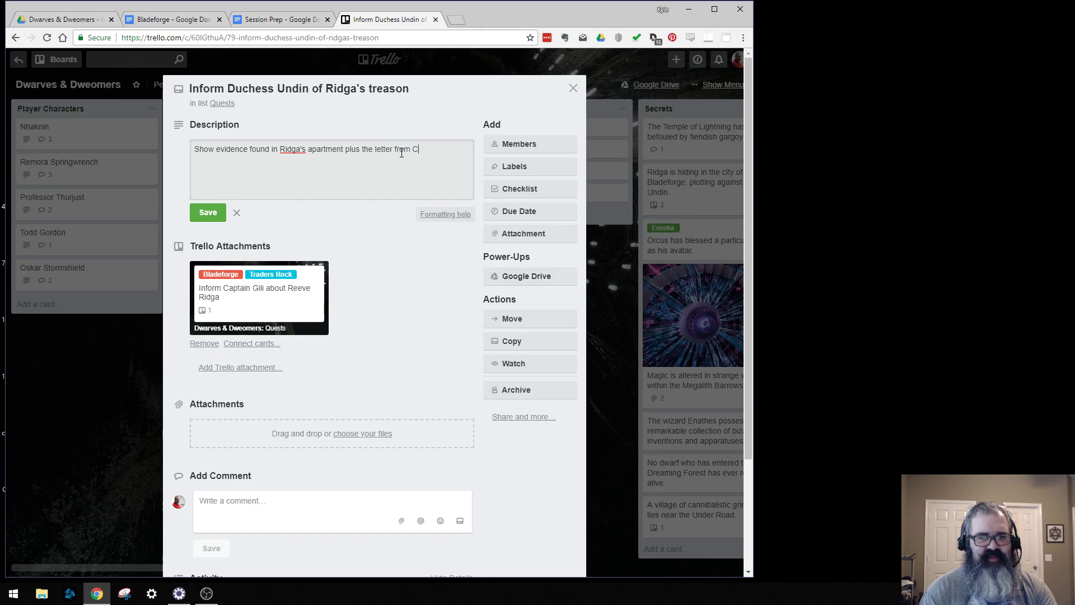
pyautogui.write('aptain Thegg')
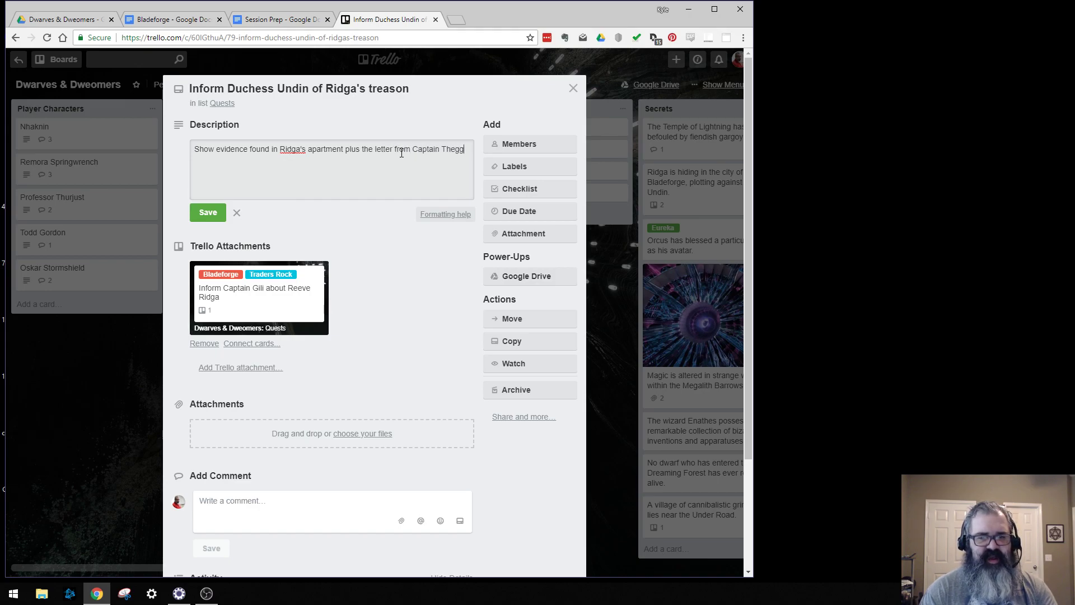
pyautogui.click(207, 213)
pyautogui.click(572, 88)
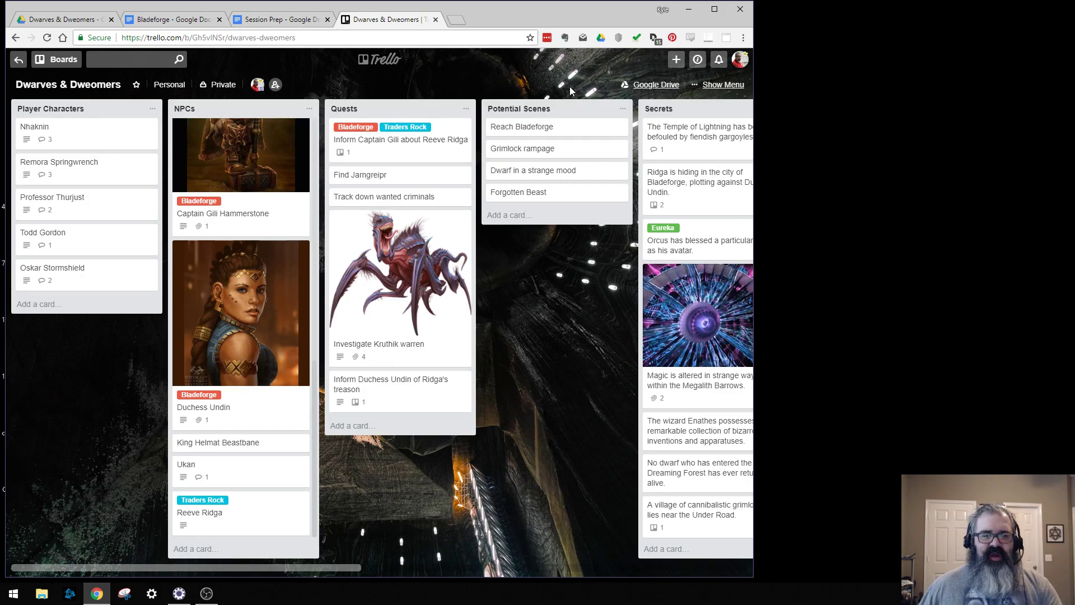
# Step: Look through the NPCs list and check the "Find Jarngreipr" quest card for details
pyautogui.scroll(-10, 255, 305)
pyautogui.scroll(1, 255, 305)
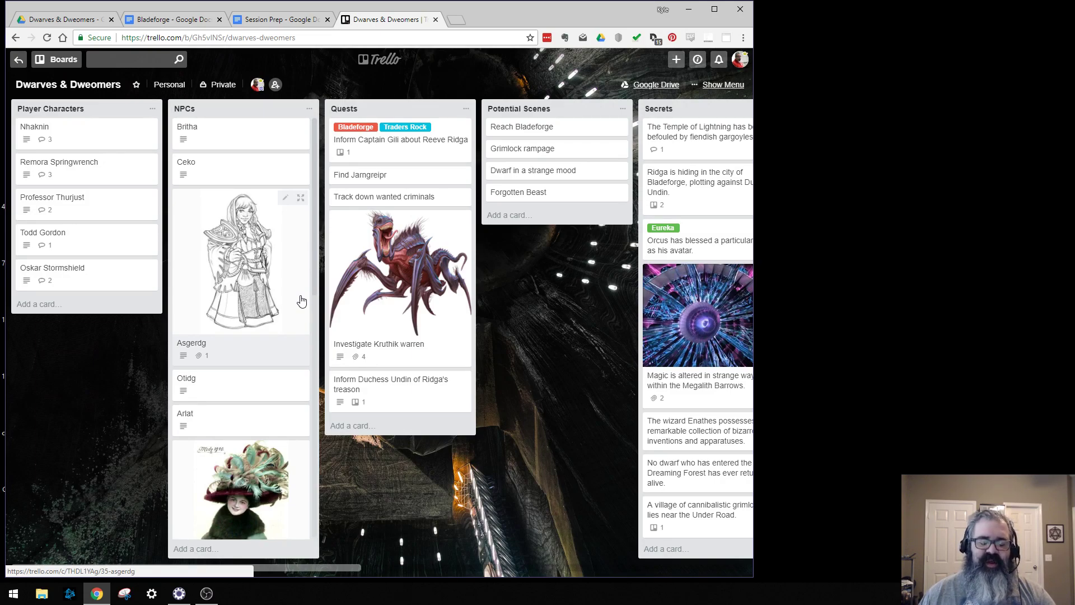
pyautogui.click(400, 179)
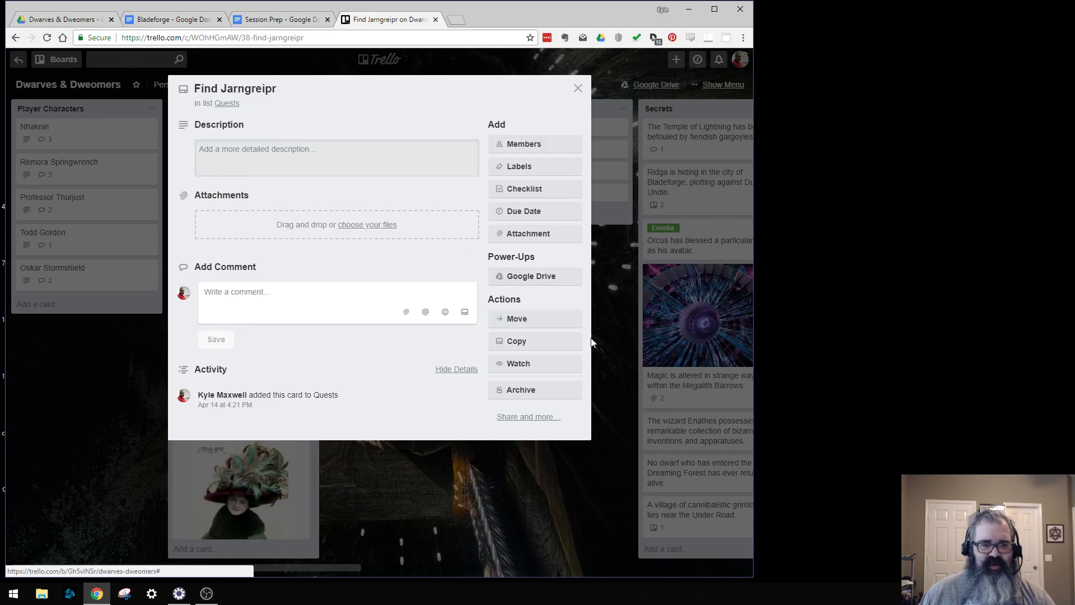
pyautogui.click(626, 380)
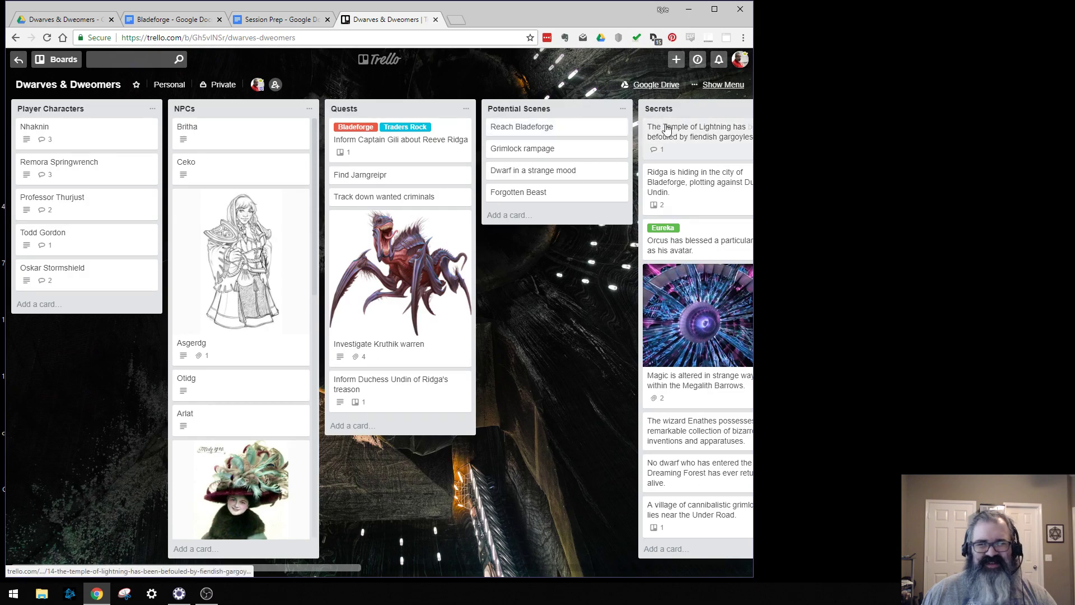
# Step: Widen the browser window to show the whole Secrets list and archive the "Reach Bladeforge" card from Potential Scenes
pyautogui.moveTo(754, 143); pyautogui.dragTo(793, 139)
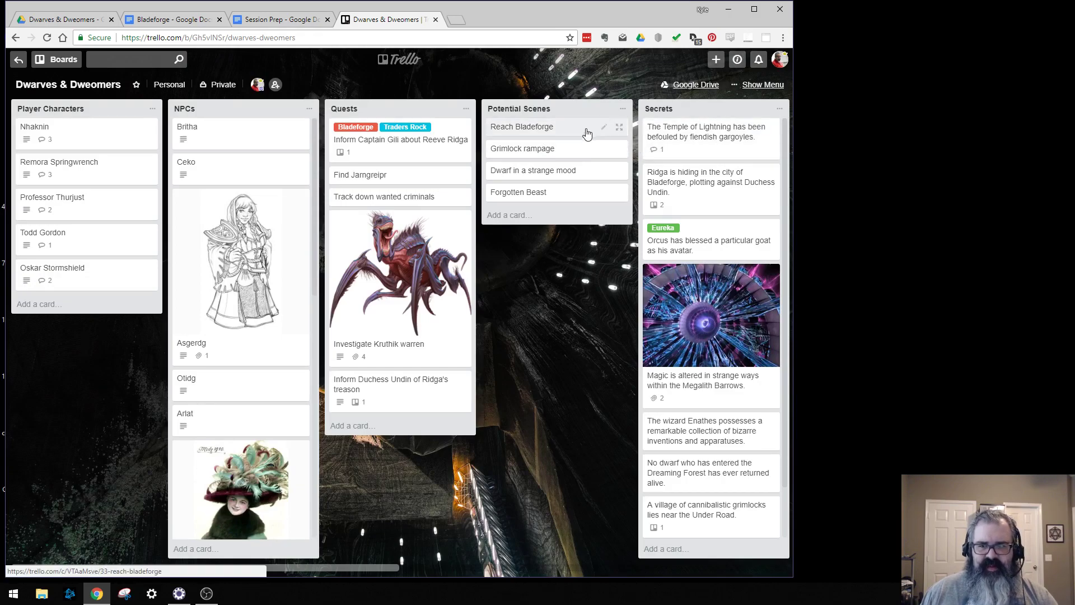
pyautogui.rightClick(566, 124)
pyautogui.click(552, 125)
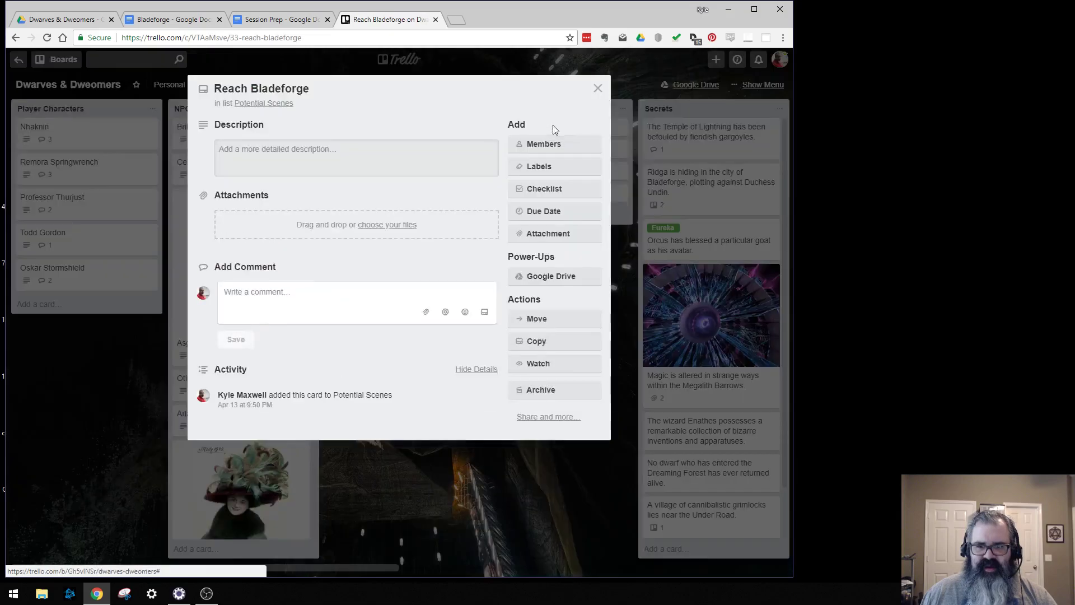
pyautogui.click(551, 390)
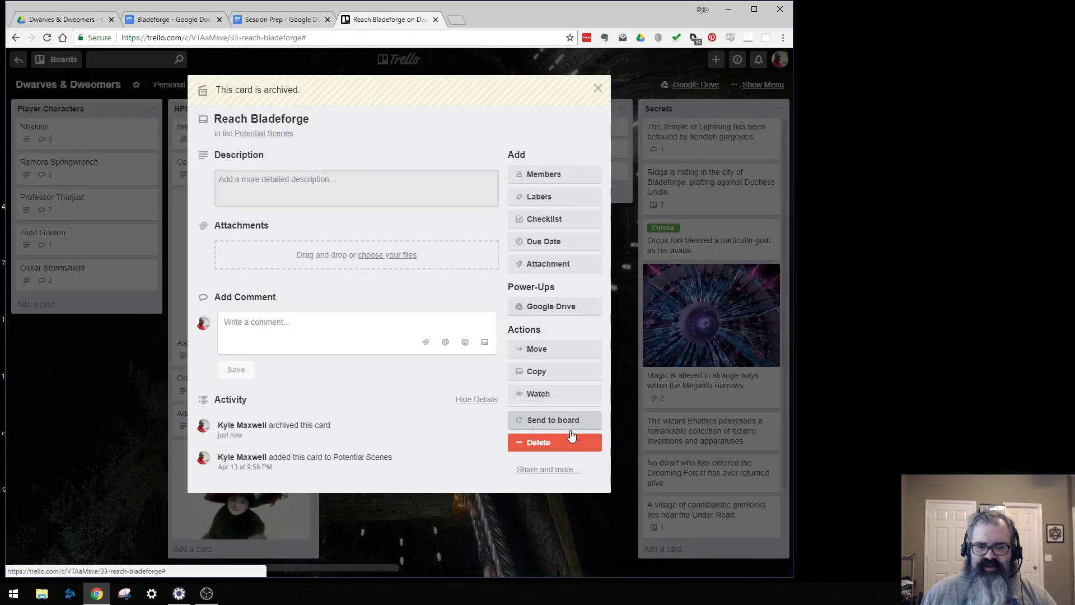
pyautogui.click(554, 504)
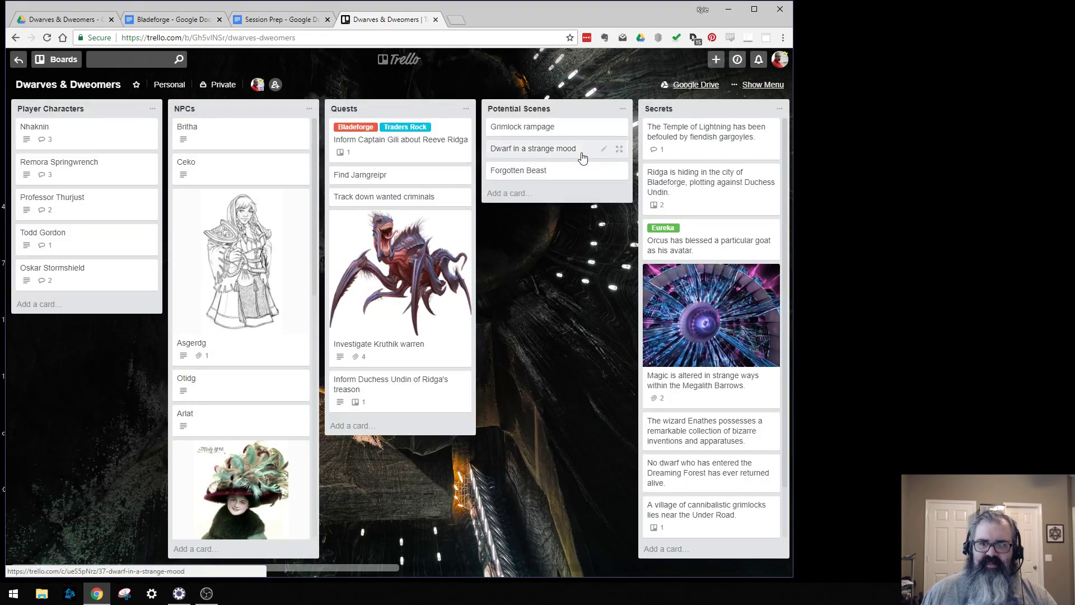
# Step: Add a card titled "Audience the Duchess" to the Potential Scenes list
pyautogui.click(565, 193)
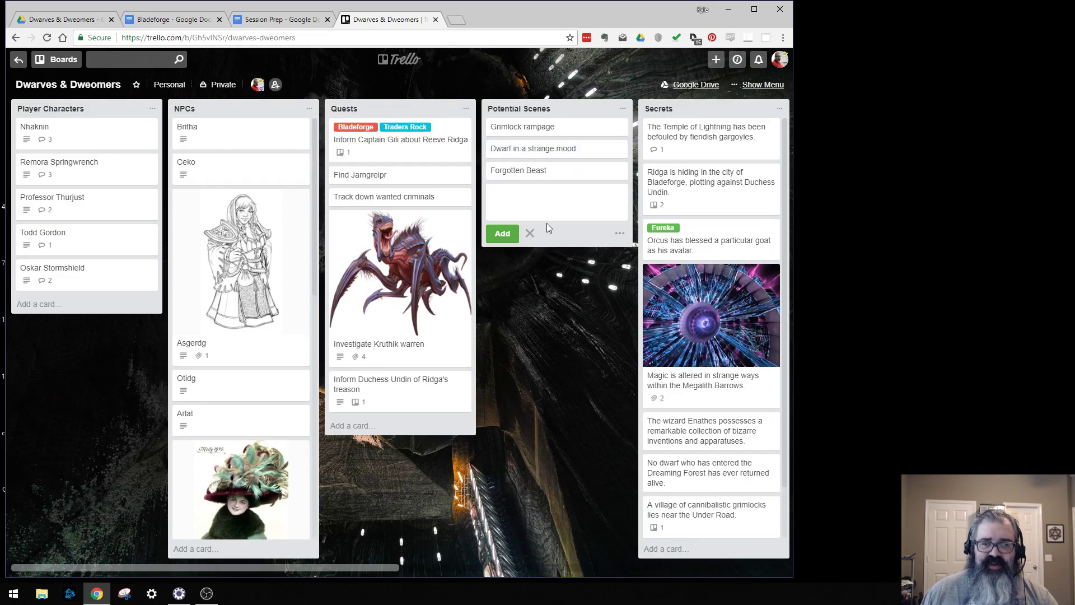
pyautogui.write('Speak w')
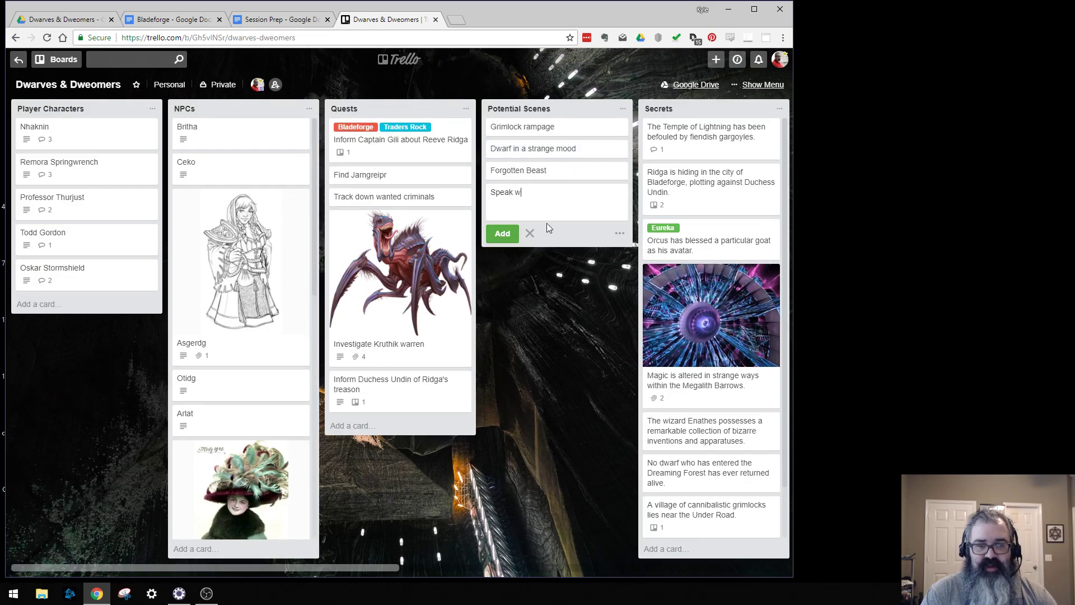
pyautogui.write('ith')
pyautogui.hotkey('ctrl', 'BackSpace')
pyautogui.hotkey('ctrl', 'BackSpace')
pyautogui.write('Audience the Duchess')
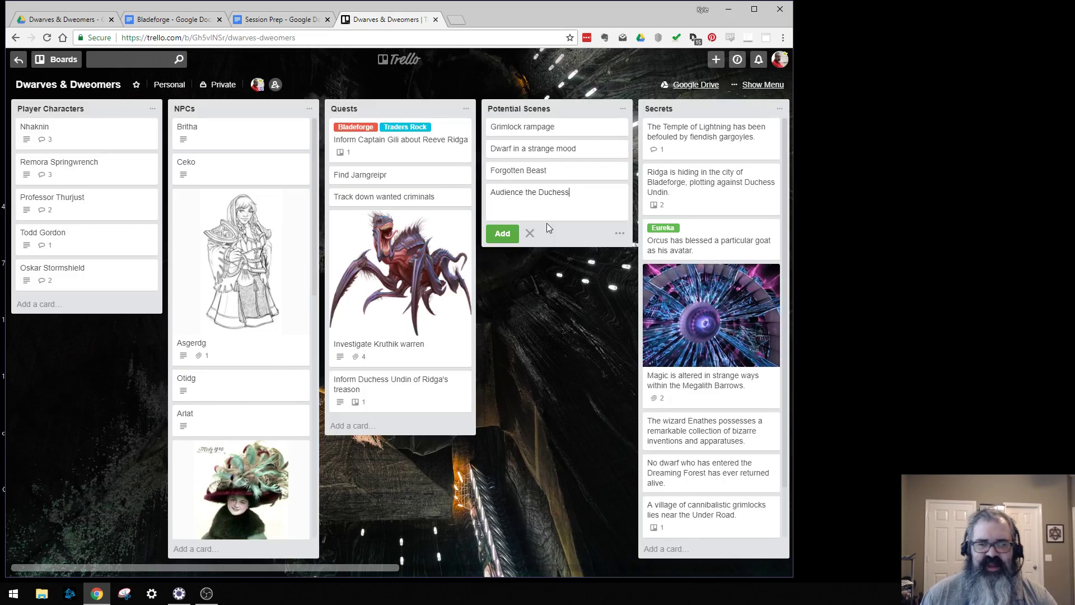
pyautogui.click(502, 235)
pyautogui.click(566, 339)
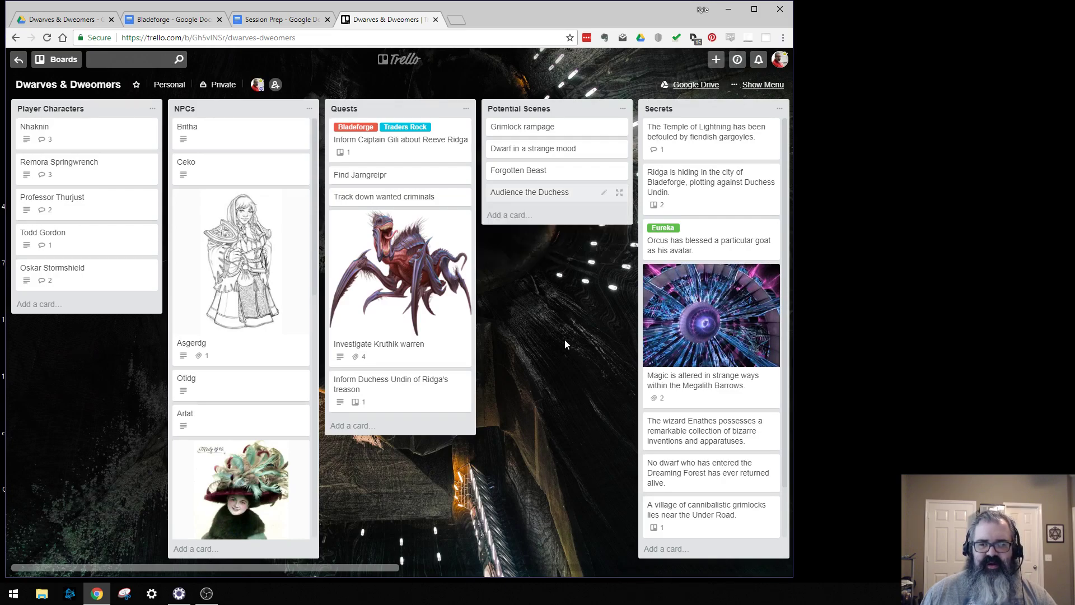
# Step: Reorder the Potential Scenes list so "Audience the Duchess" comes first and "Grimlock rampage" comes last
pyautogui.moveTo(539, 193); pyautogui.dragTo(539, 128)
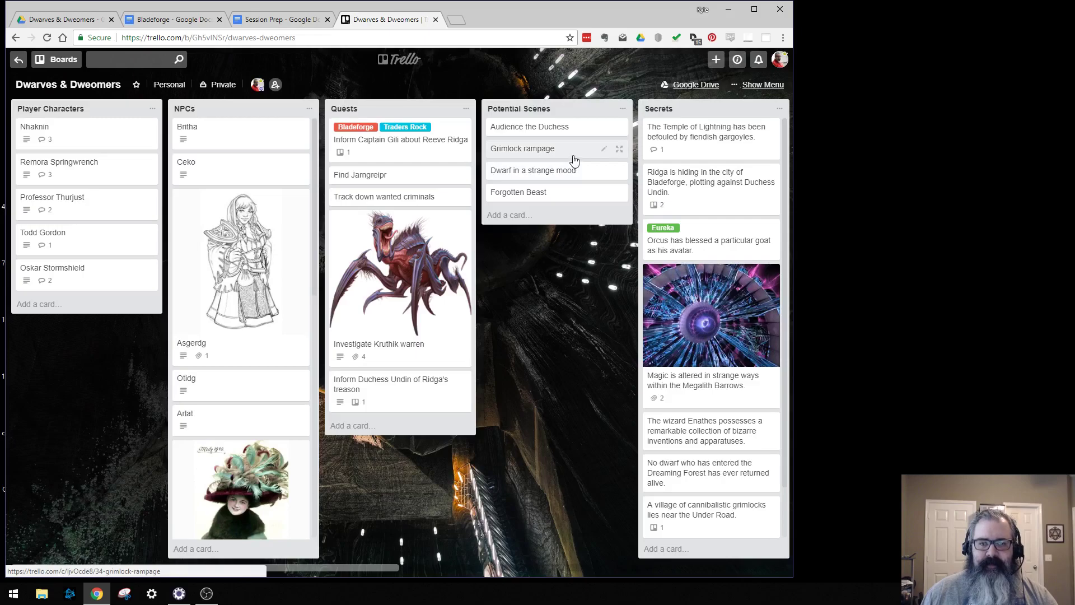
pyautogui.moveTo(533, 156); pyautogui.dragTo(539, 201)
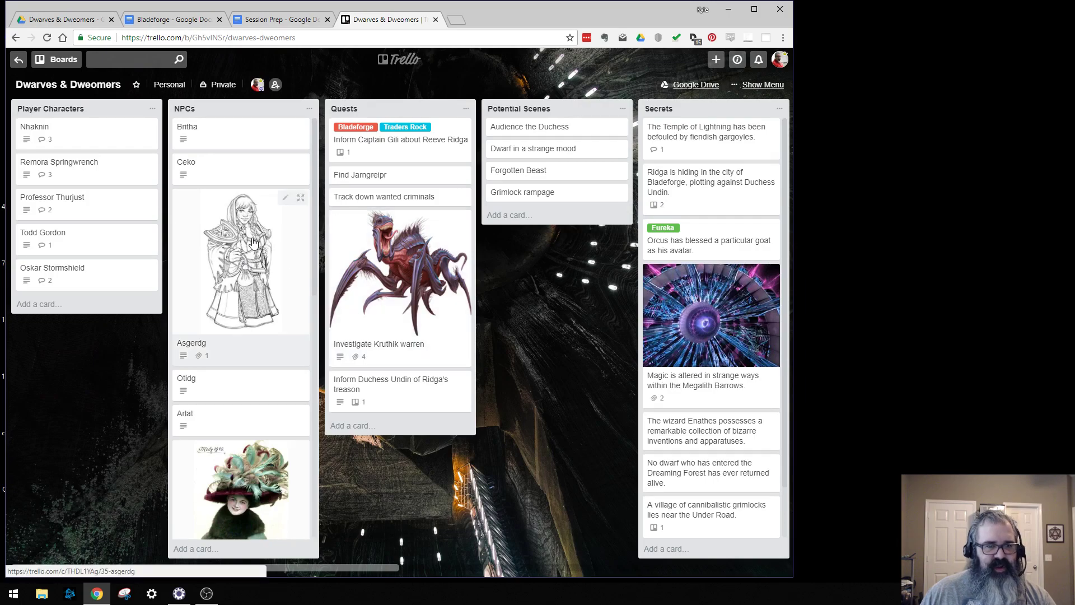
# Step: Review the description on the "Britha" card and look through the rest of the NPCs list
pyautogui.click(233, 138)
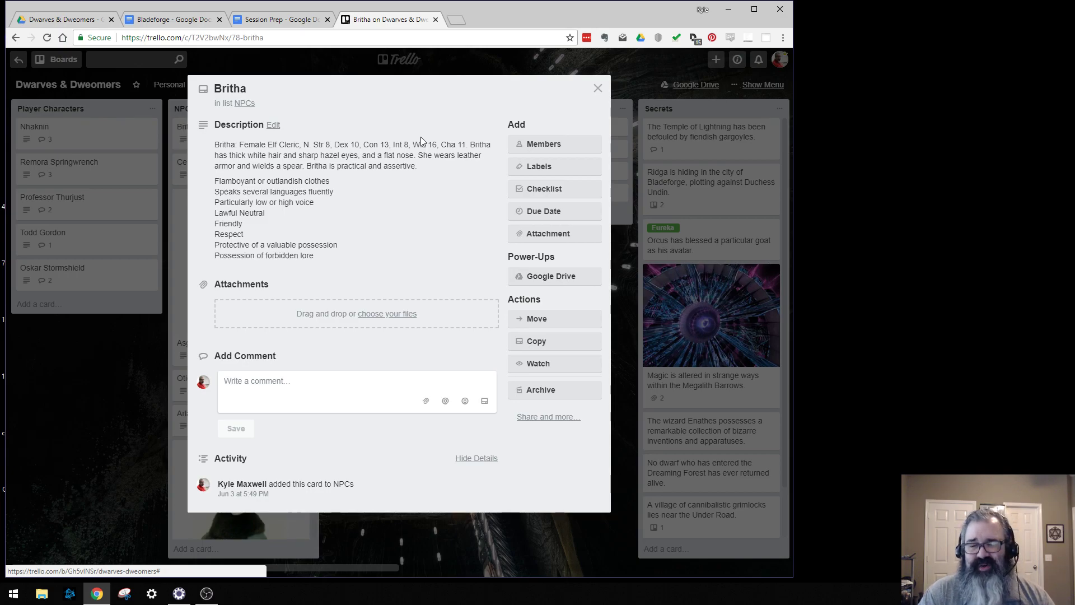
pyautogui.press('Escape')
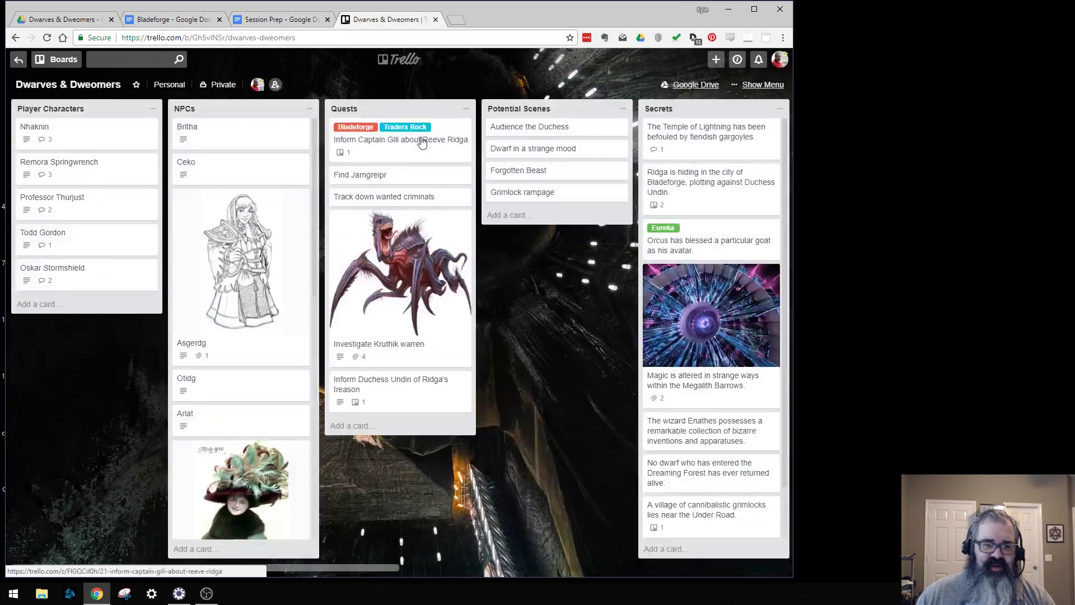
pyautogui.scroll(-5, 269, 285)
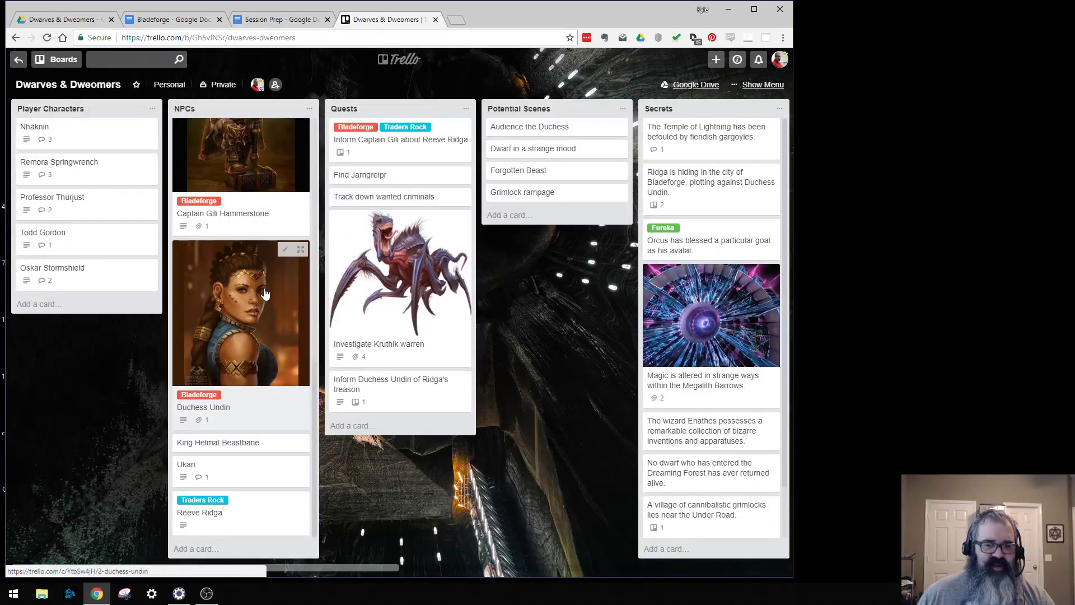
pyautogui.scroll(6, 275, 308)
pyautogui.scroll(3, 288, 320)
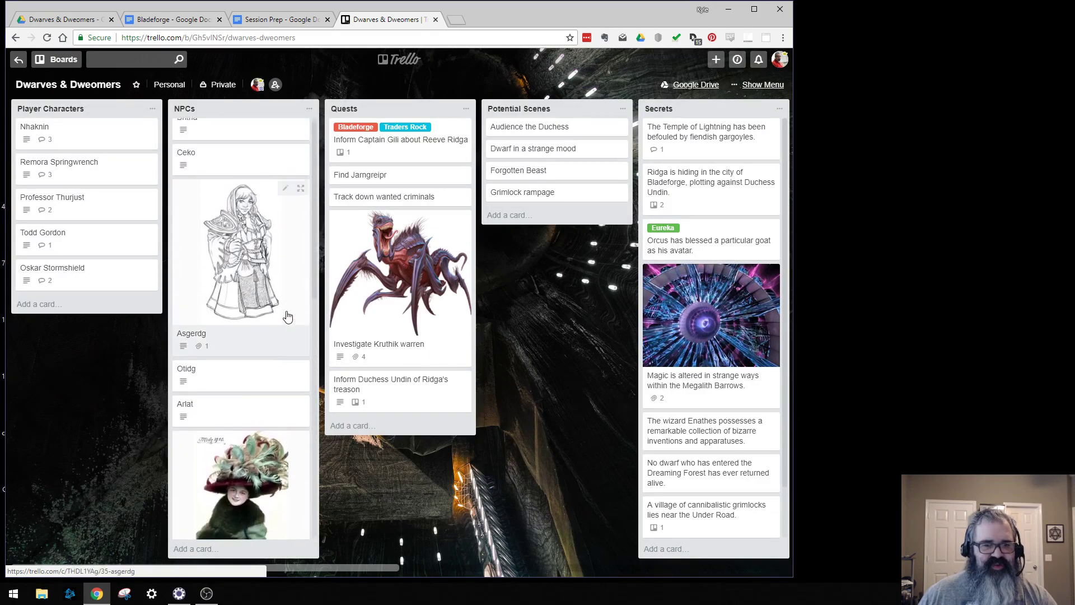
pyautogui.click(220, 129)
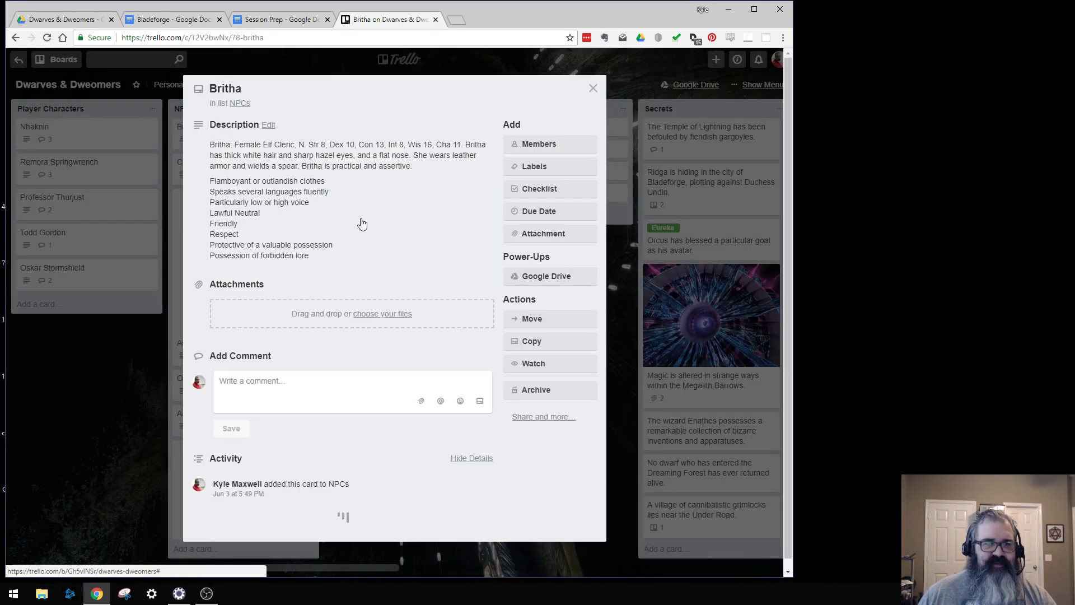
# Step: Open donjon's 5e Random Generator in a new browser tab and generate a list of NPCs
pyautogui.hotkey('ctrl', 't')
pyautogui.write('don')
pyautogui.press('Return')
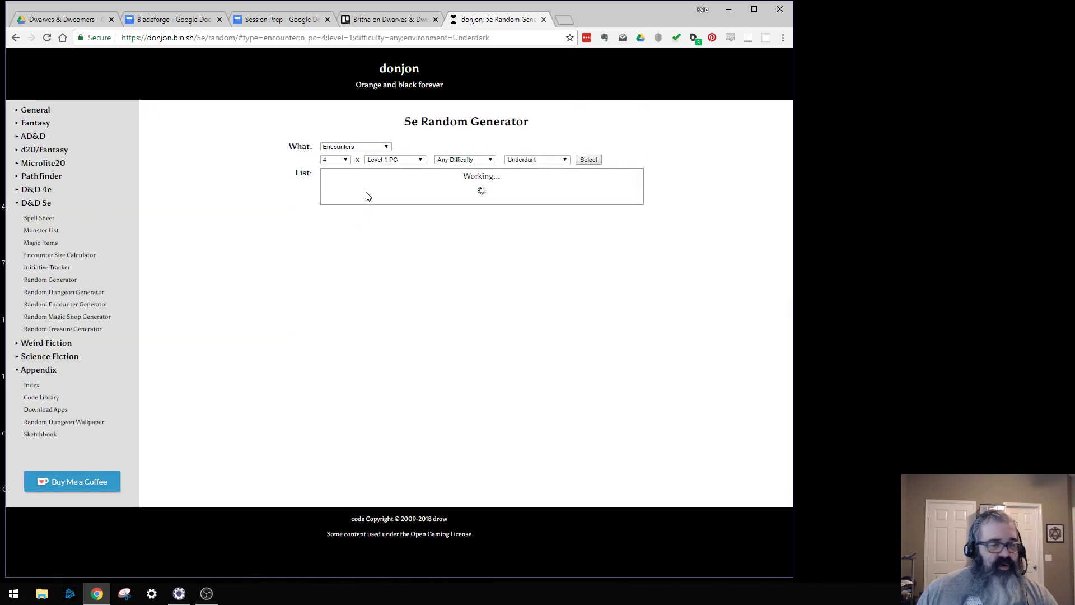
pyautogui.click(339, 148)
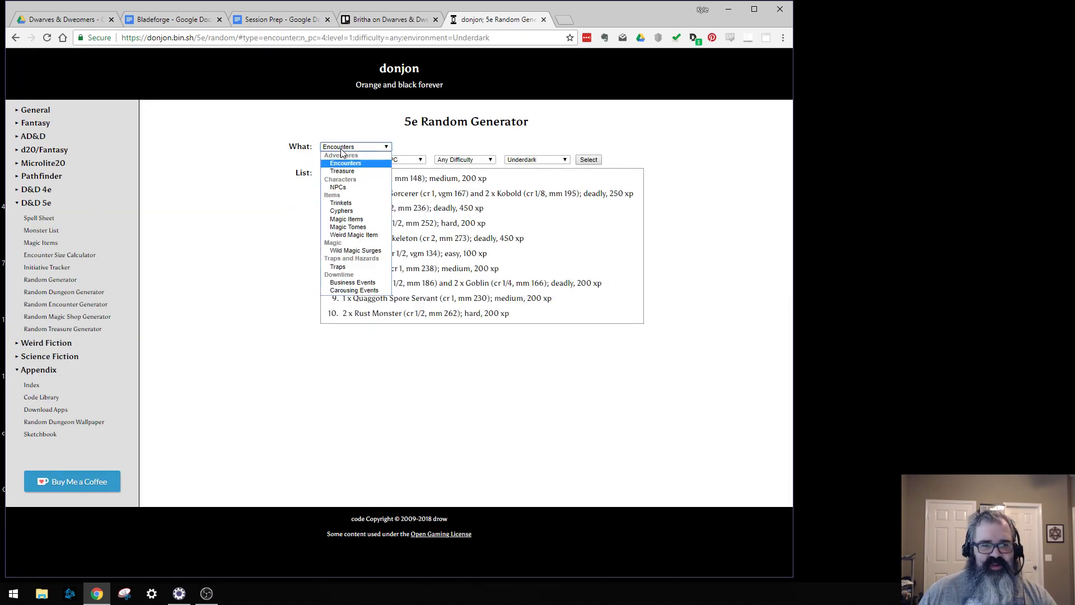
pyautogui.click(346, 185)
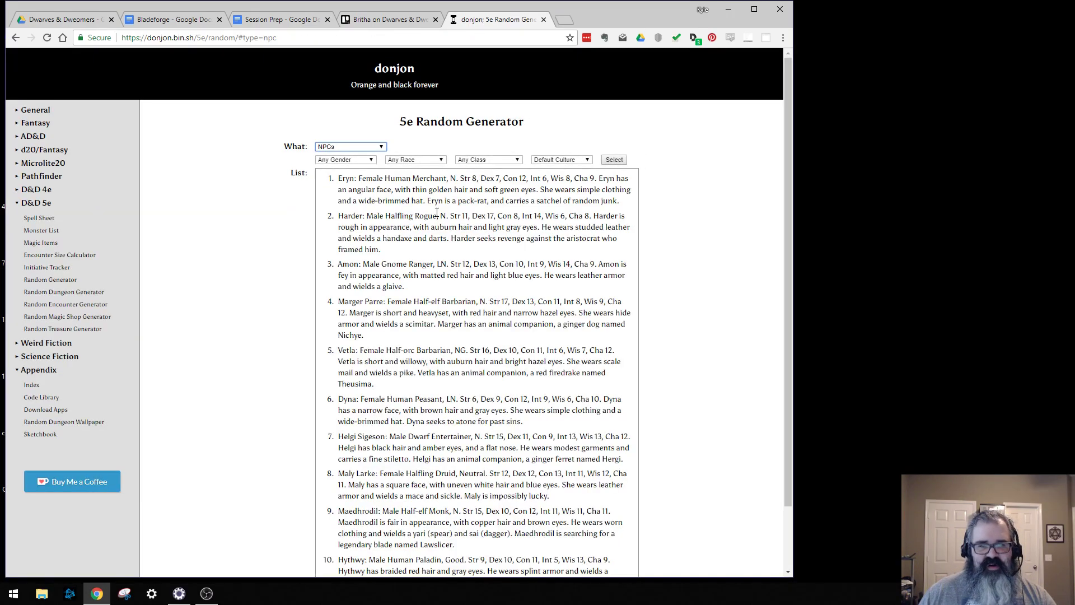
# Step: Try generating NPCs of the Dwarf race and reset the race filter to Any Race
pyautogui.click(404, 160)
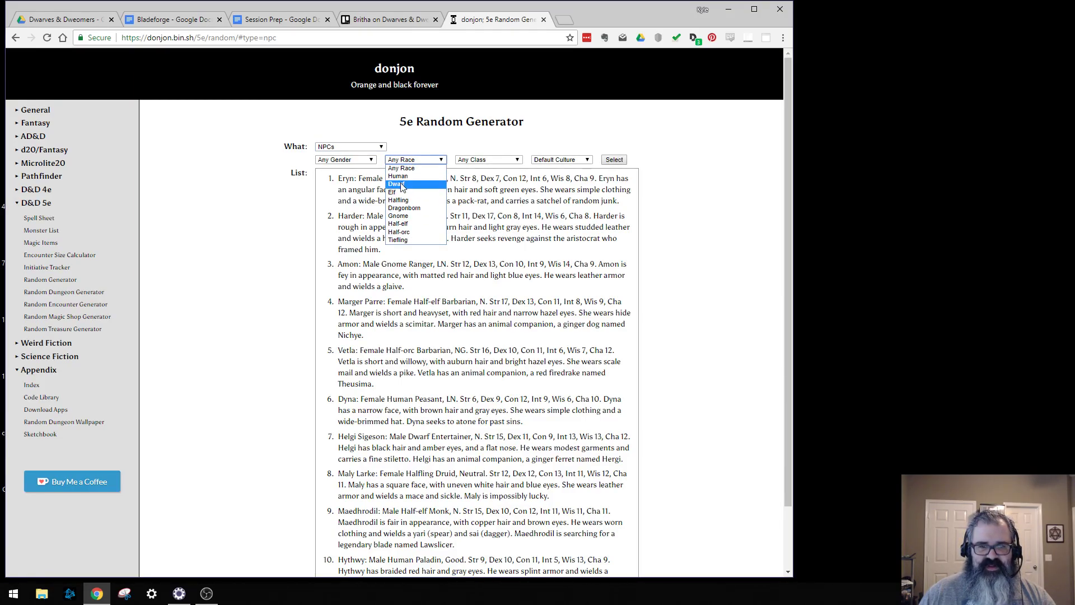
pyautogui.click(401, 184)
pyautogui.click(402, 161)
pyautogui.click(406, 170)
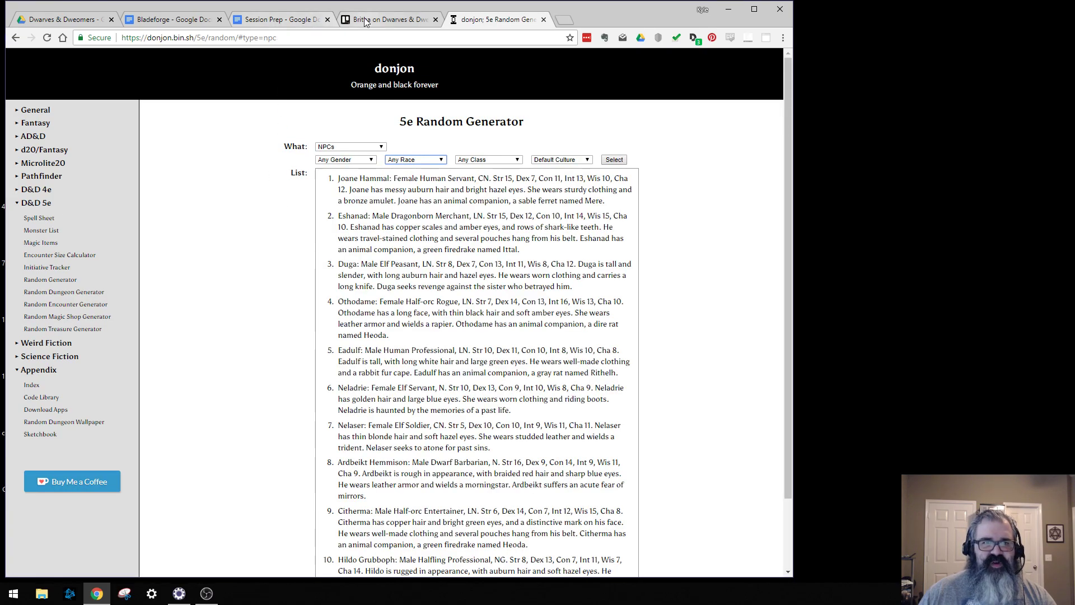
# Step: Return to the Trello board, review the "Ceko" NPC card, and reposition the browser window on the desktop
pyautogui.click(387, 19)
pyautogui.click(125, 384)
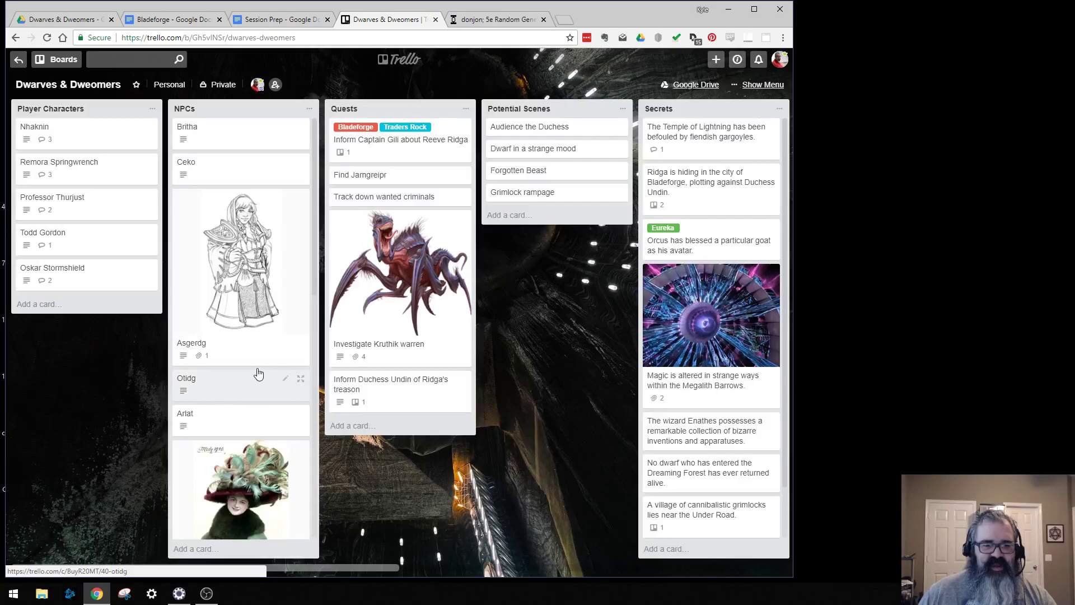
pyautogui.click(232, 170)
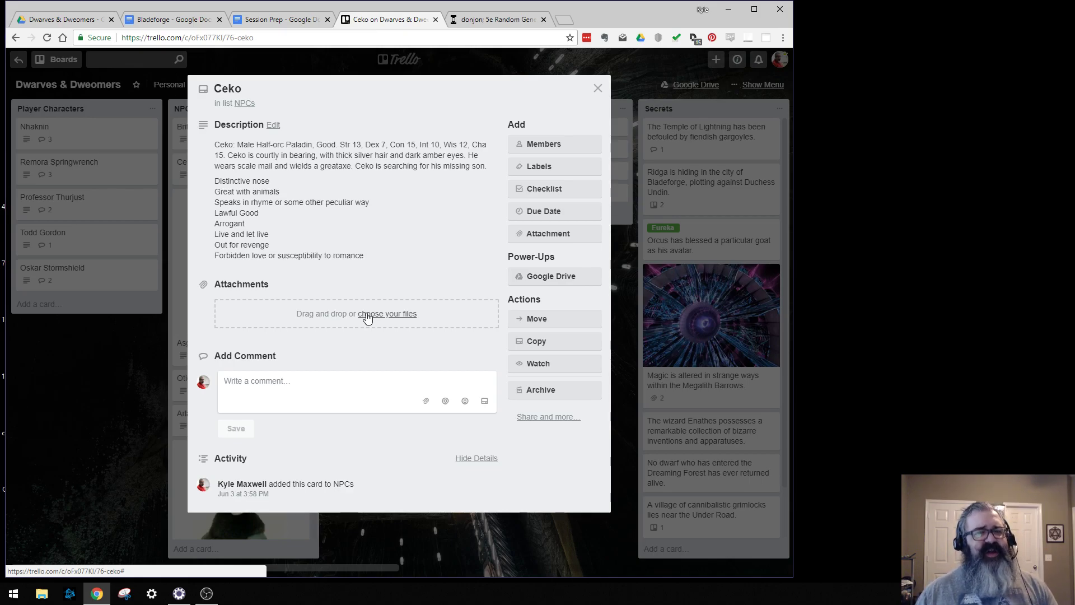
pyautogui.moveTo(568, 10); pyautogui.dragTo(690, 10)
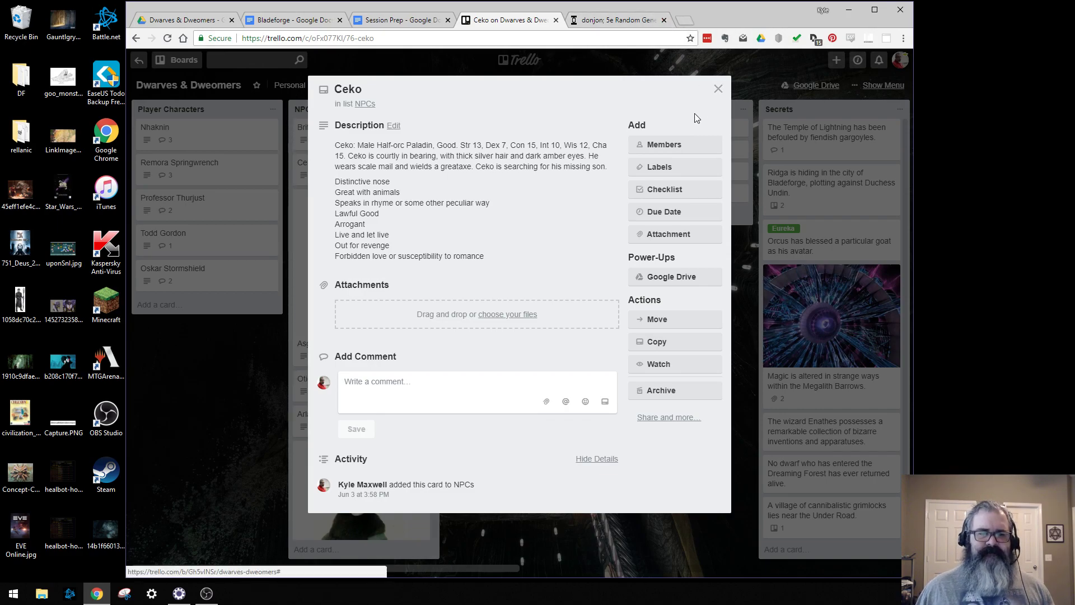
pyautogui.click(719, 90)
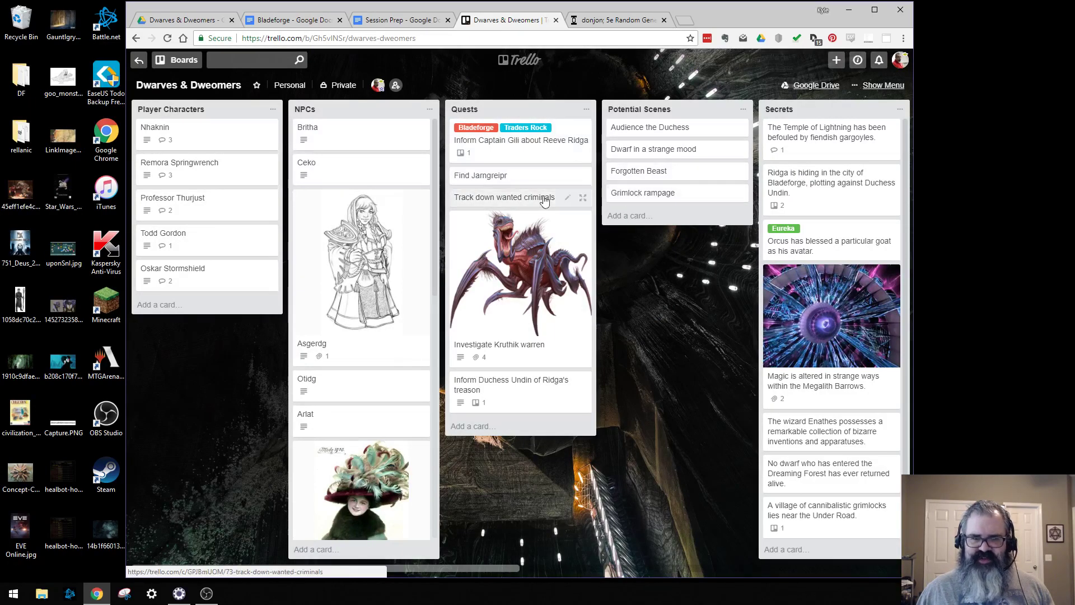
# Step: Check the "Britha" card, search the web for "aesir vs vanir" and read the Hurstwic article "The First War"
pyautogui.click(379, 149)
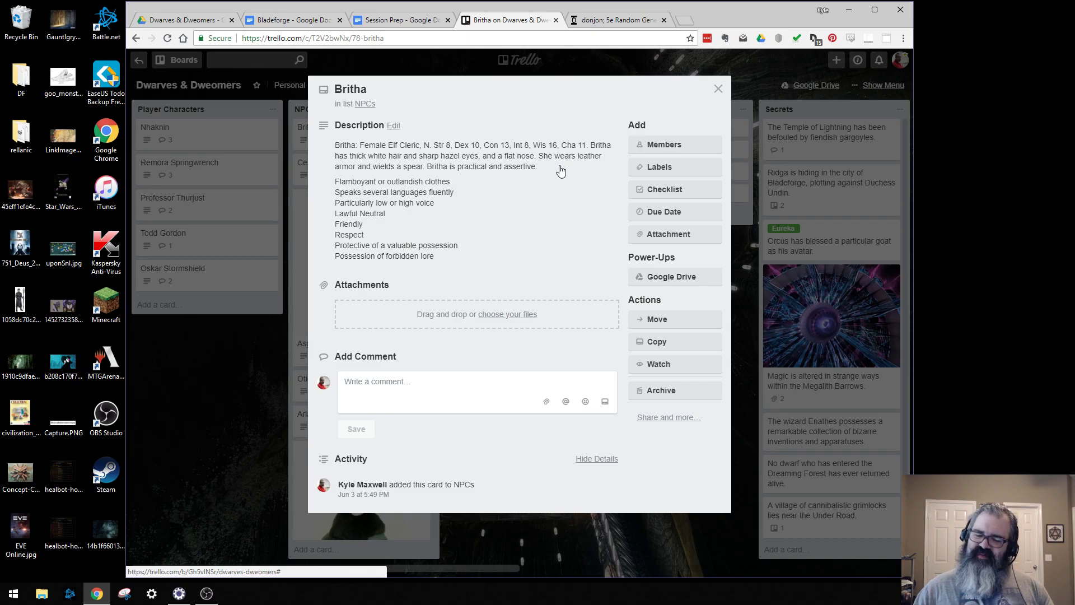
pyautogui.hotkey('ctrl', 't')
pyautogui.write('aesir vs')
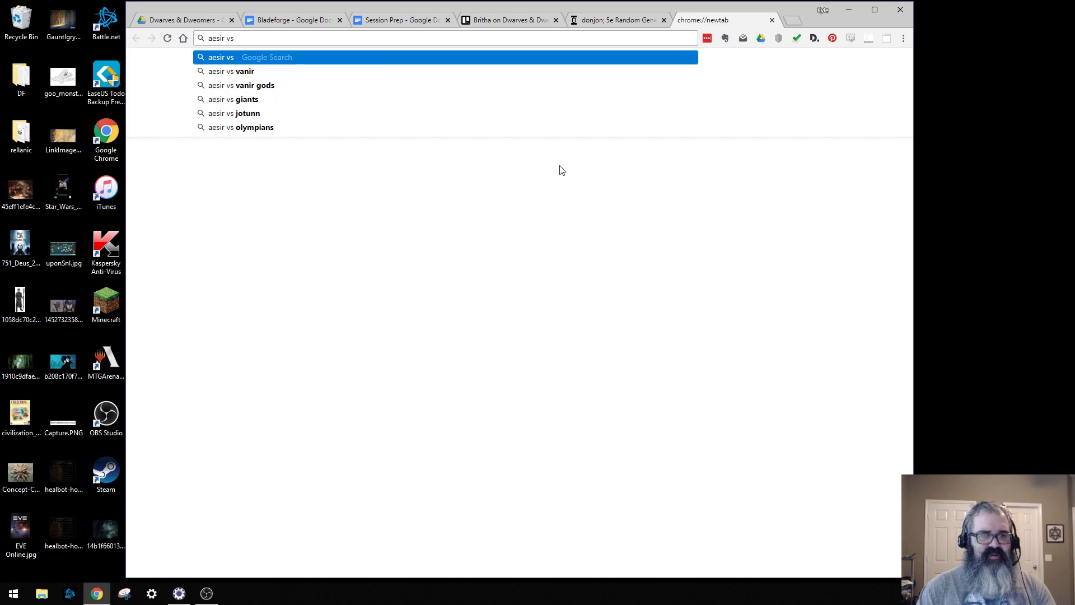
pyautogui.press('Down')
pyautogui.press('Return')
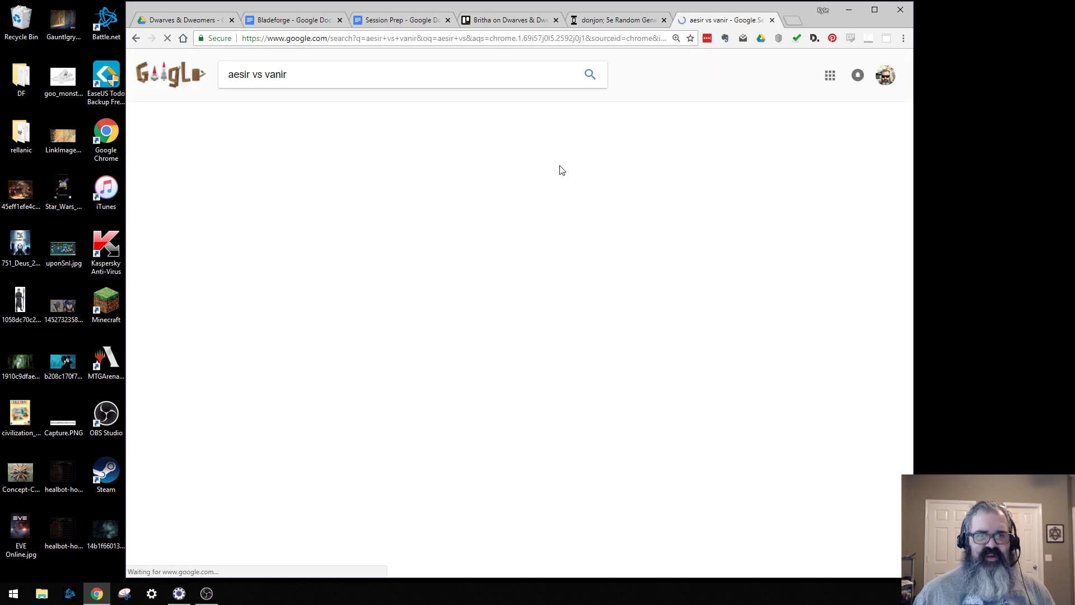
pyautogui.click(397, 262)
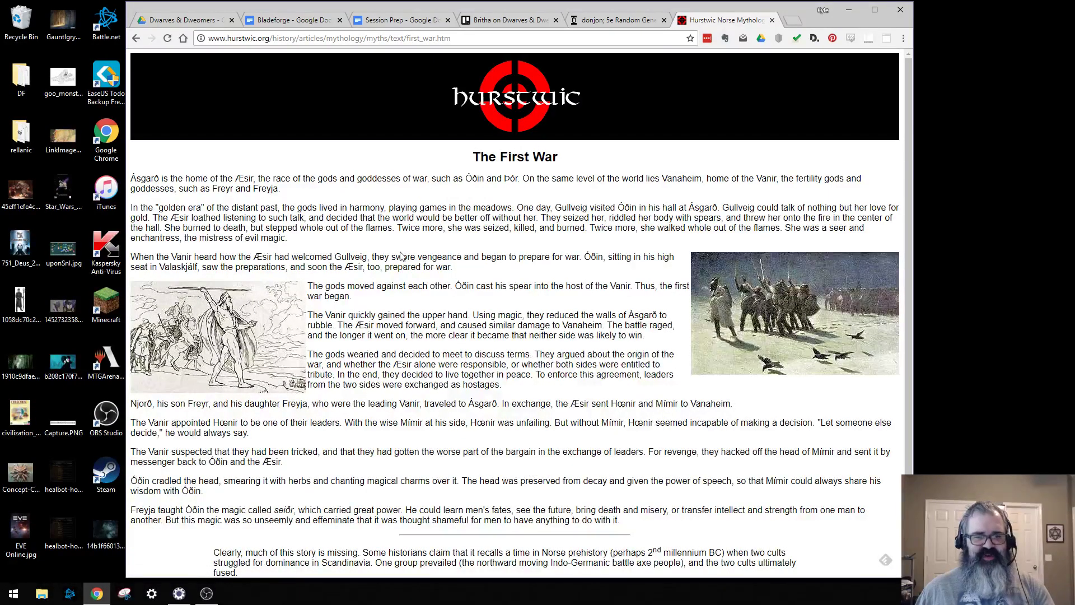
pyautogui.hotkey('ctrl', 'w')
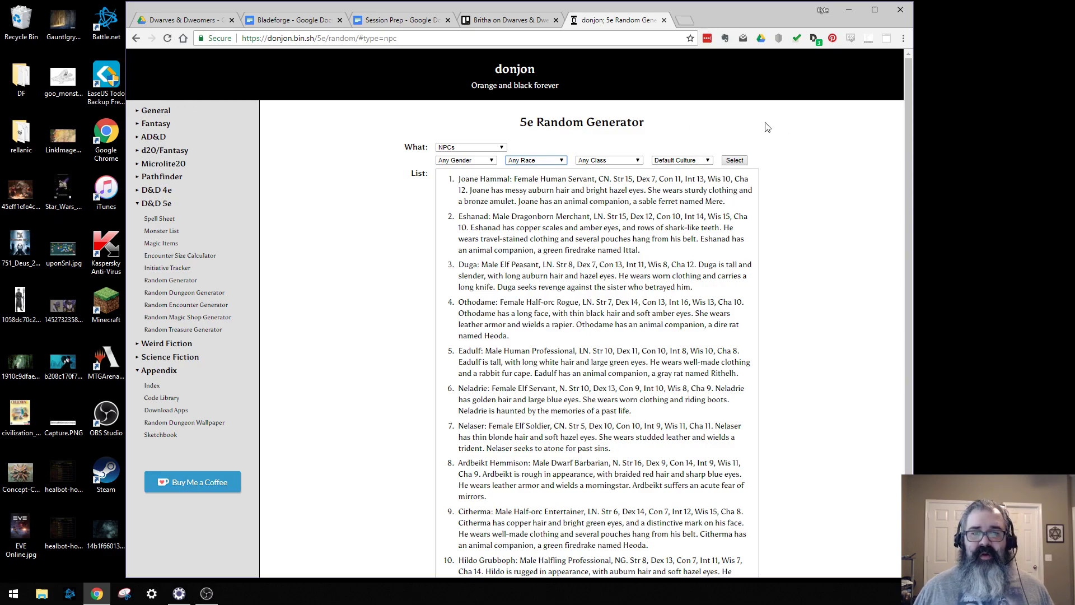
# Step: Return to the Trello board, close the Britha card, and add the Potential Scenes card "Speak with Britha about return of Orcus, possibly Jarngreipr"
pyautogui.click(507, 20)
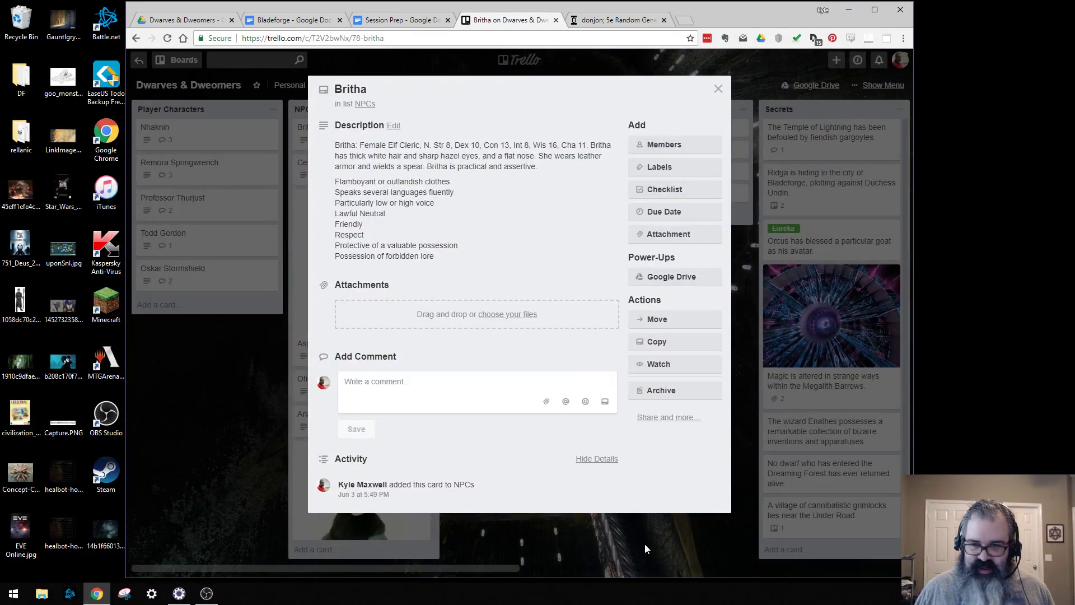
pyautogui.click(644, 544)
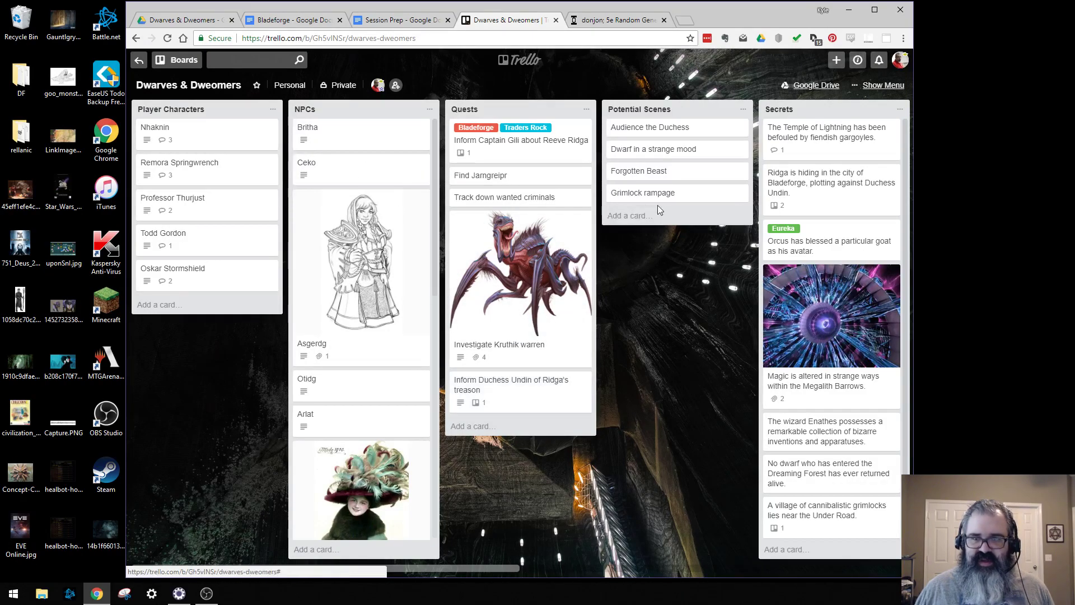
pyautogui.click(634, 216)
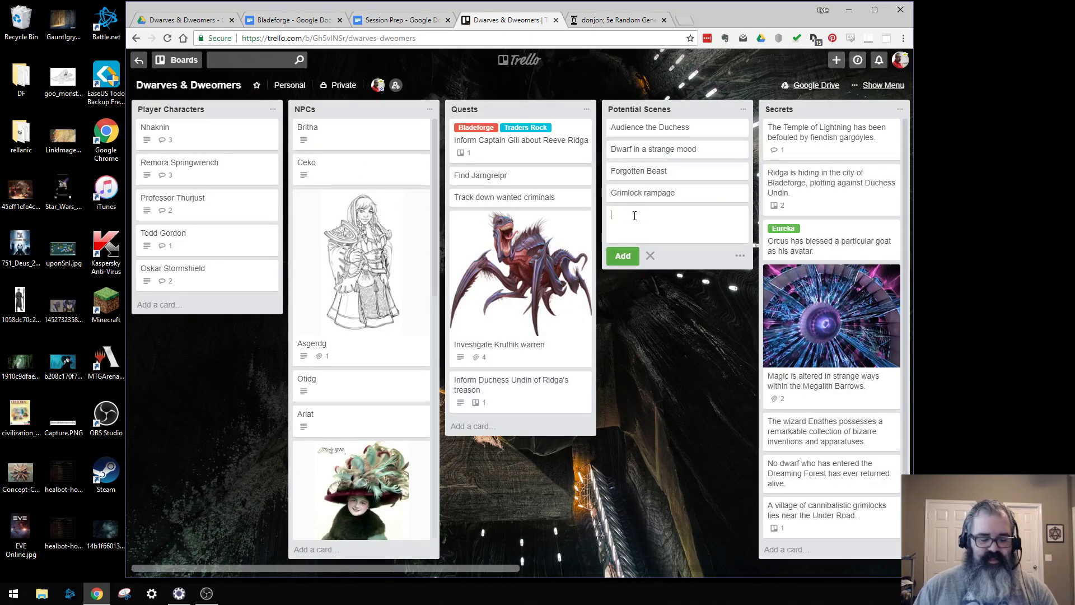
pyautogui.write('Speak with ')
pyautogui.write('Britha ')
pyautogui.write('about return ')
pyautogui.write('of Orcus.')
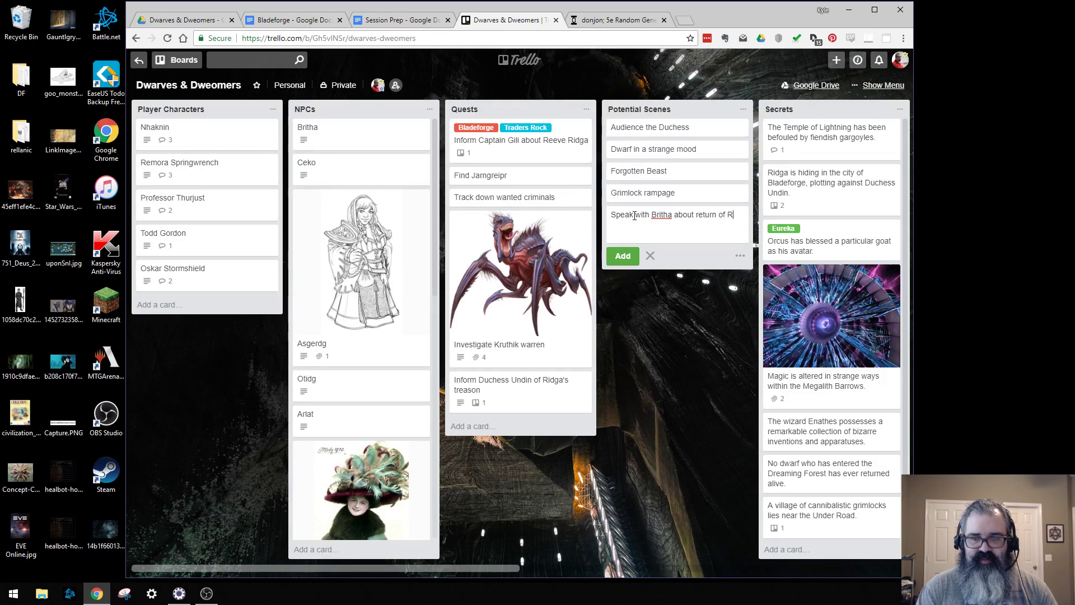
pyautogui.write(' po')
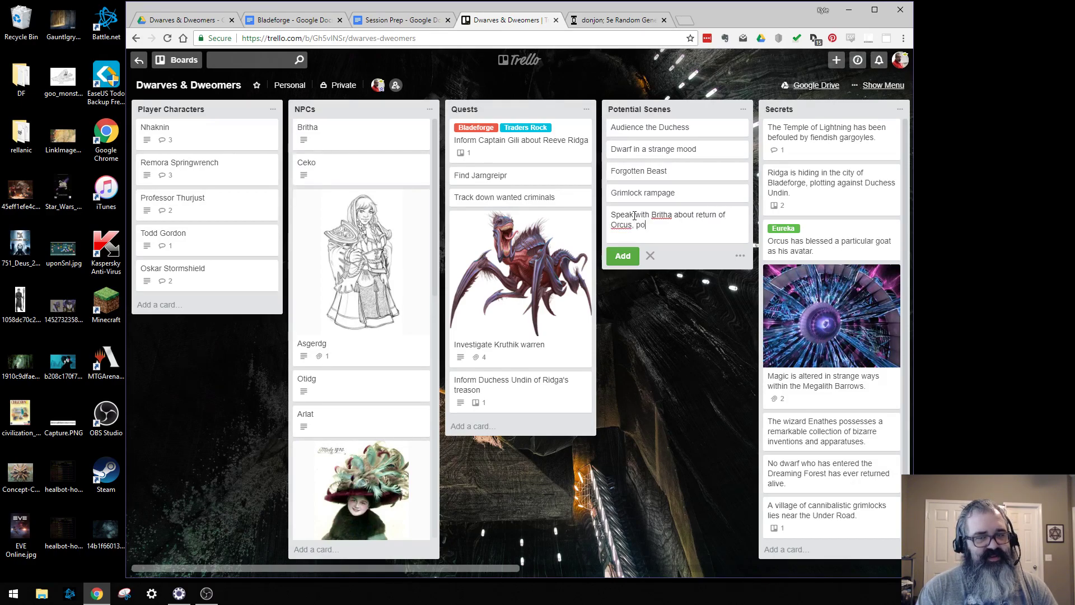
pyautogui.write('ssibly Jar')
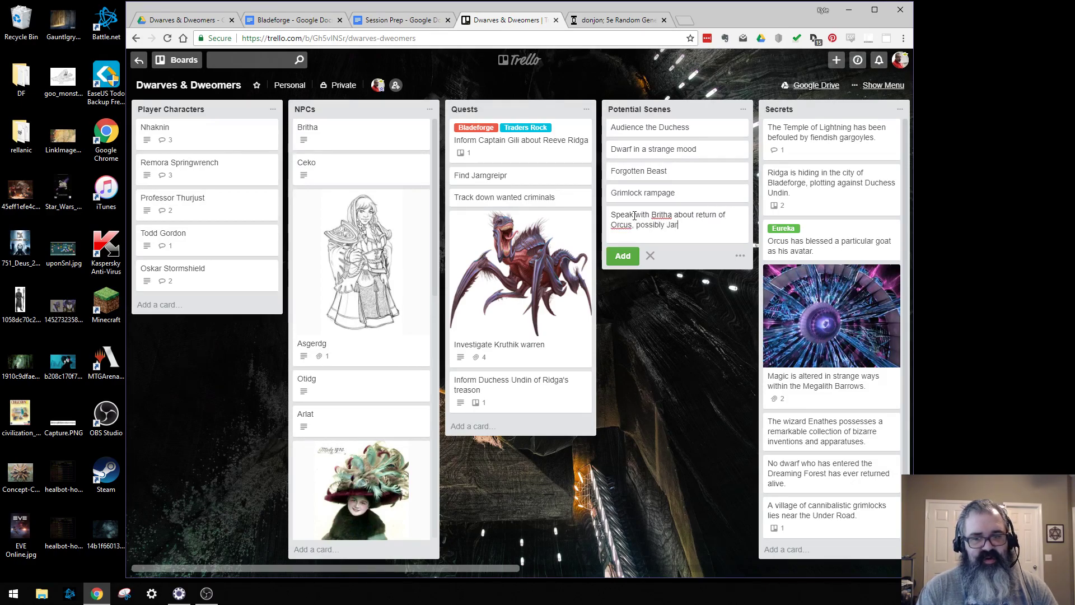
pyautogui.write('ngreipr')
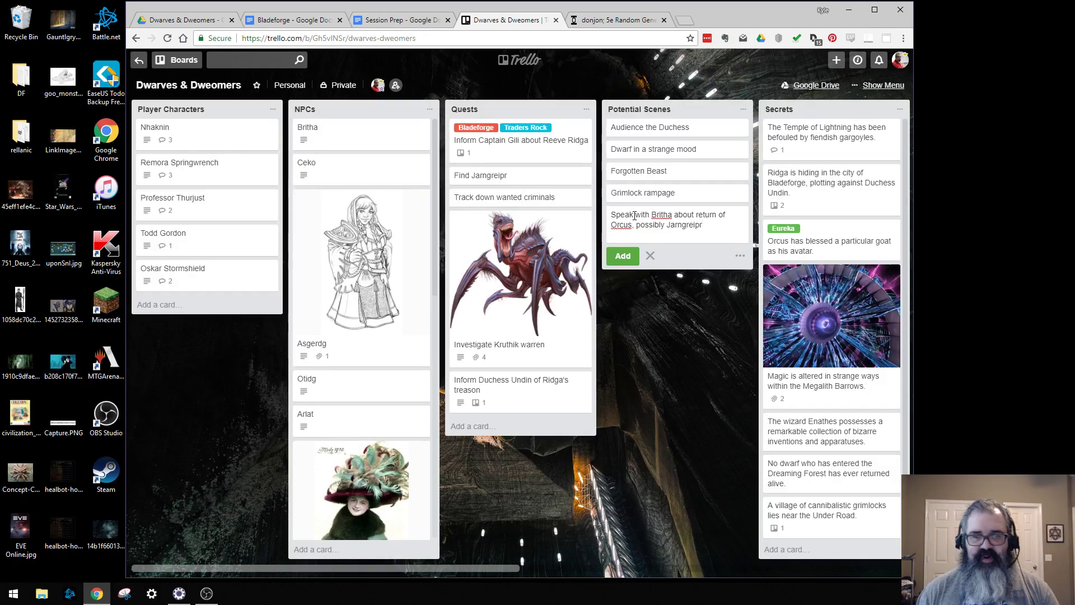
pyautogui.click(619, 257)
pyautogui.click(643, 354)
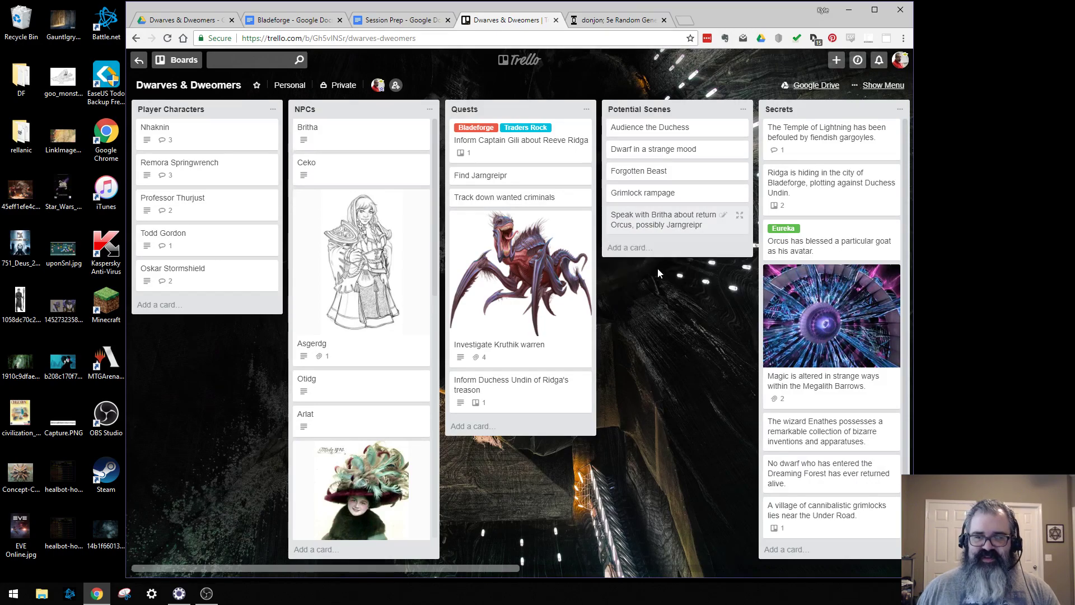
# Step: Review the "Britha" NPC card and the secret card about the Temple of Lightning being befouled by fiendish gargoyles
pyautogui.click(357, 138)
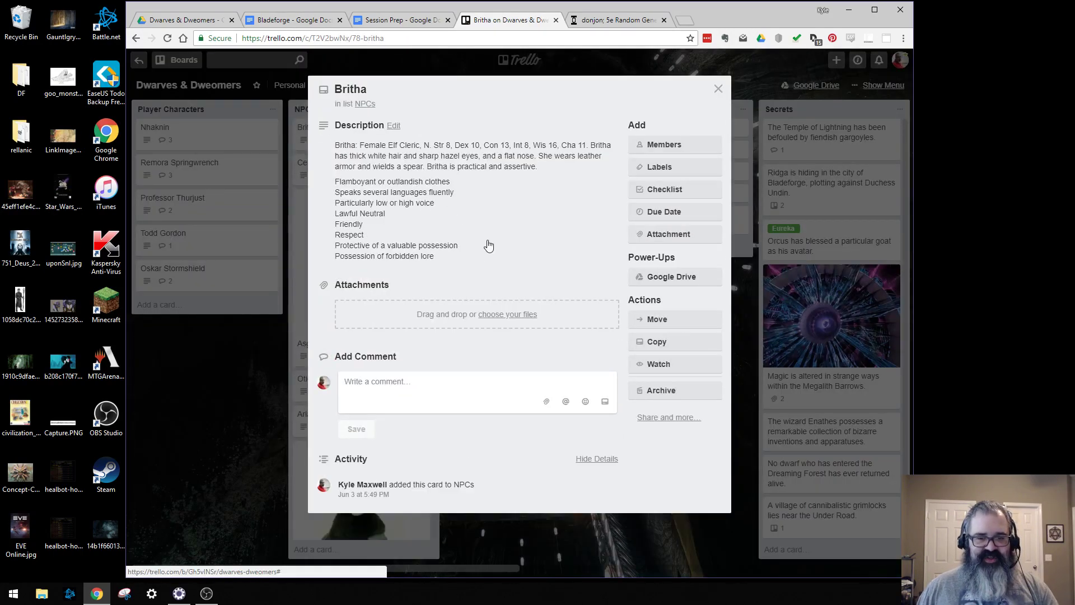
pyautogui.click(718, 89)
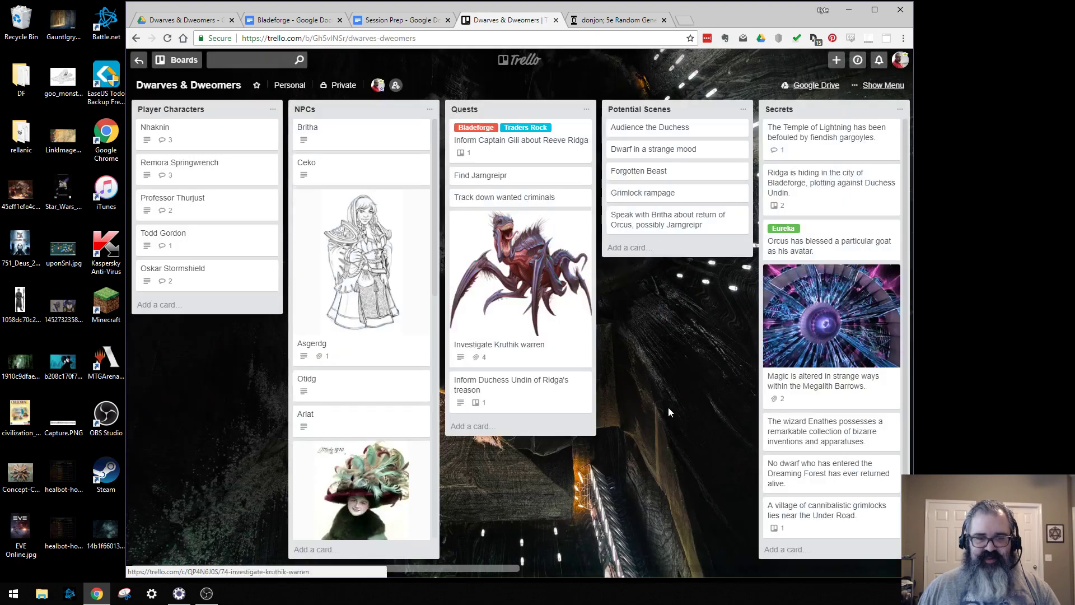
pyautogui.click(818, 140)
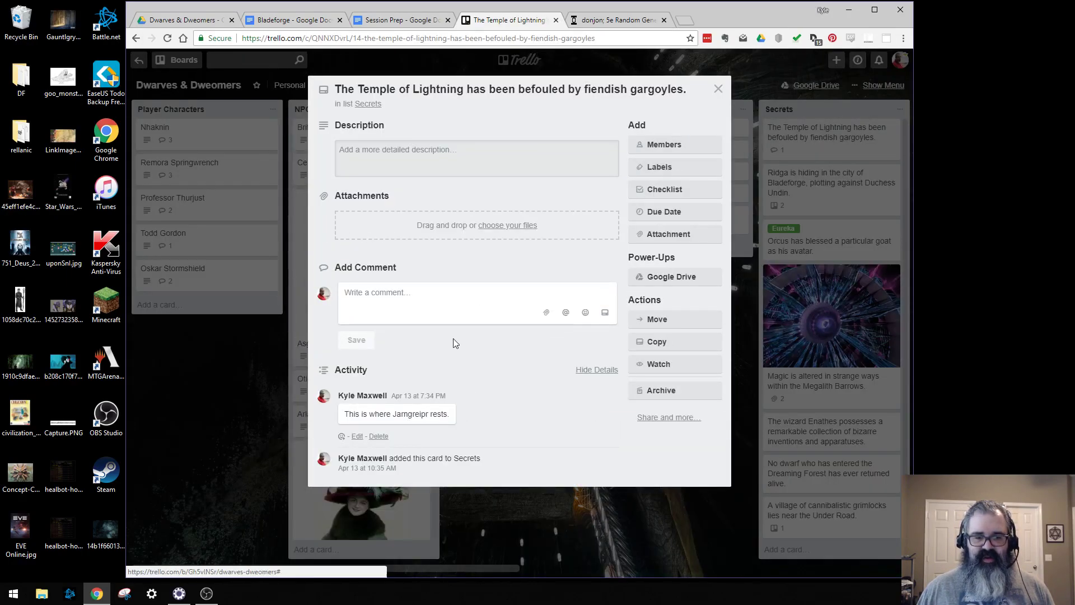
pyautogui.click(533, 514)
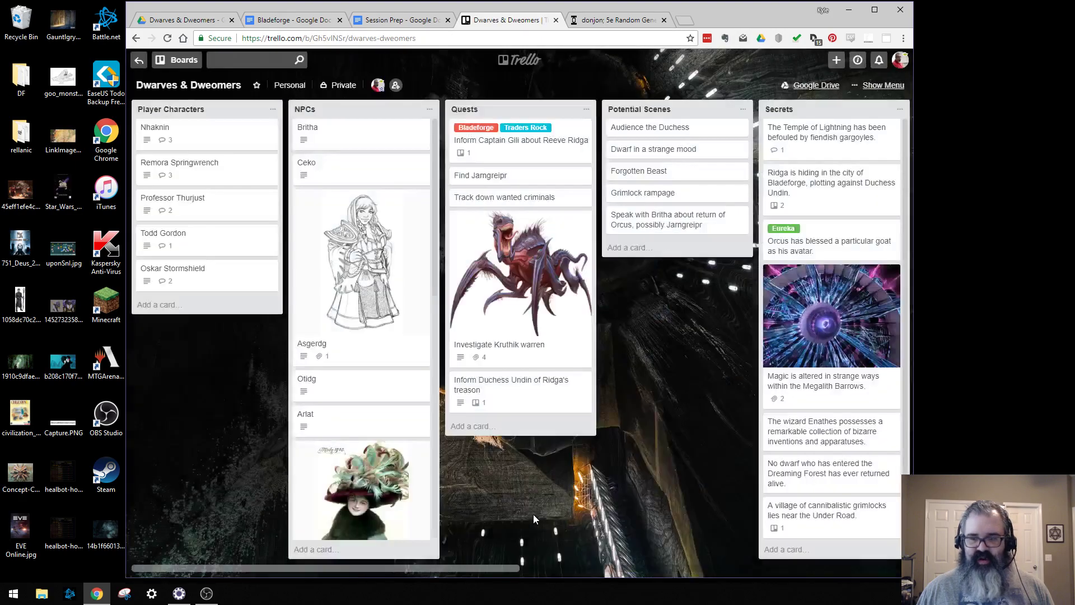
# Step: Open the "Temple of Lightning" document from the Google Drive campaign folder and examine its linked Vargouille monster page on D&D Beyond
pyautogui.click(199, 21)
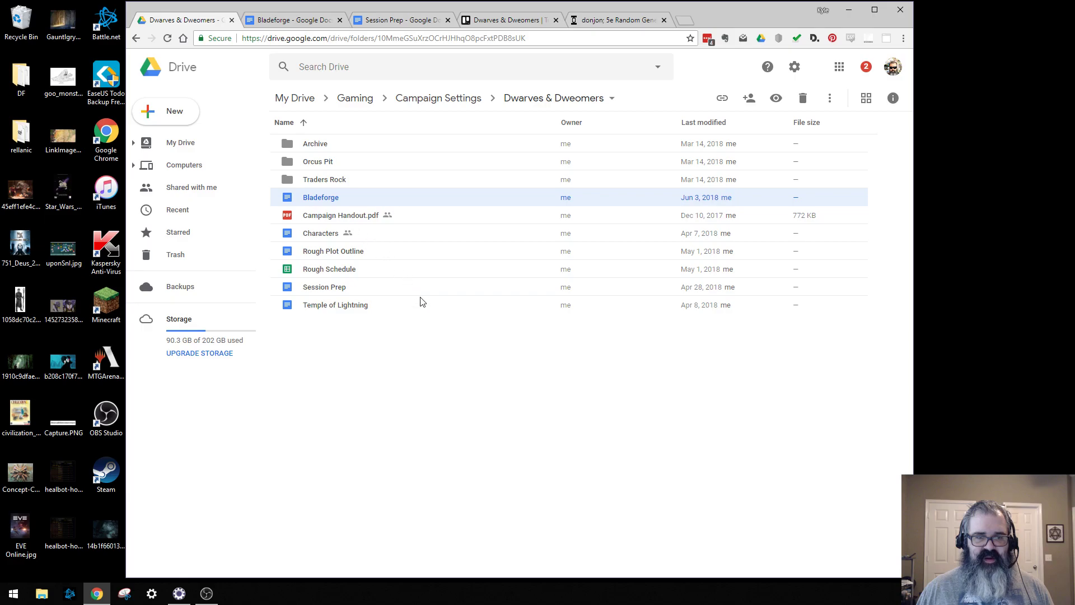
pyautogui.doubleClick(387, 305)
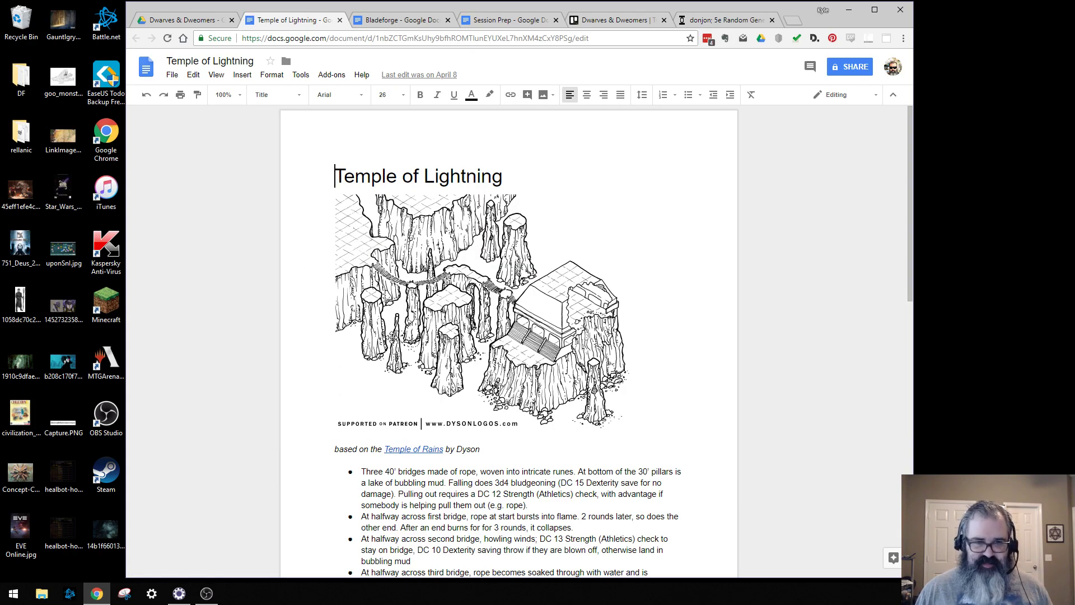
pyautogui.scroll(-4, 489, 305)
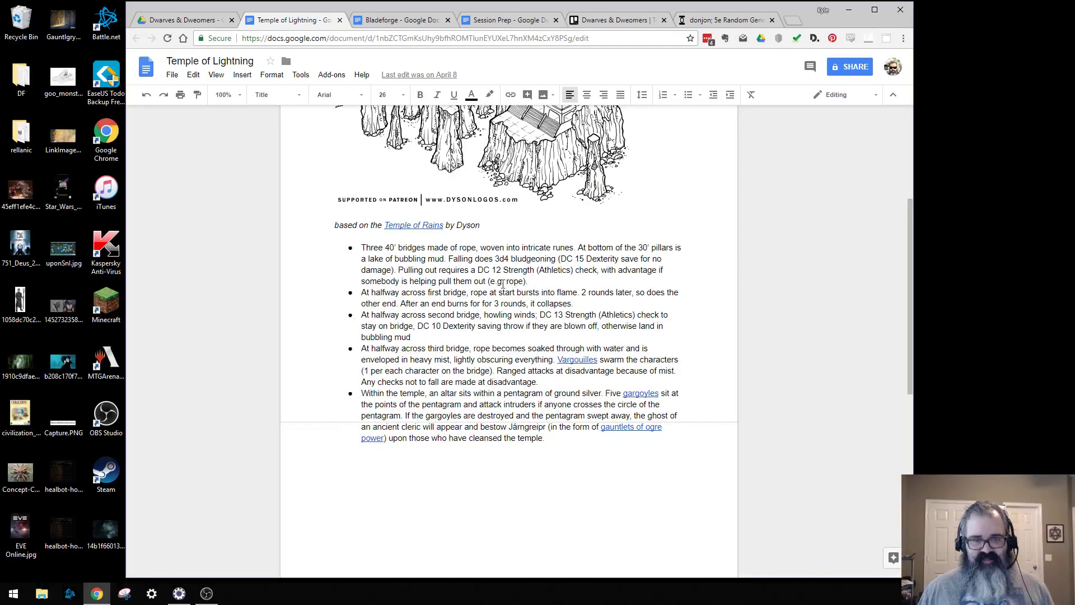
pyautogui.scroll(2, 507, 284)
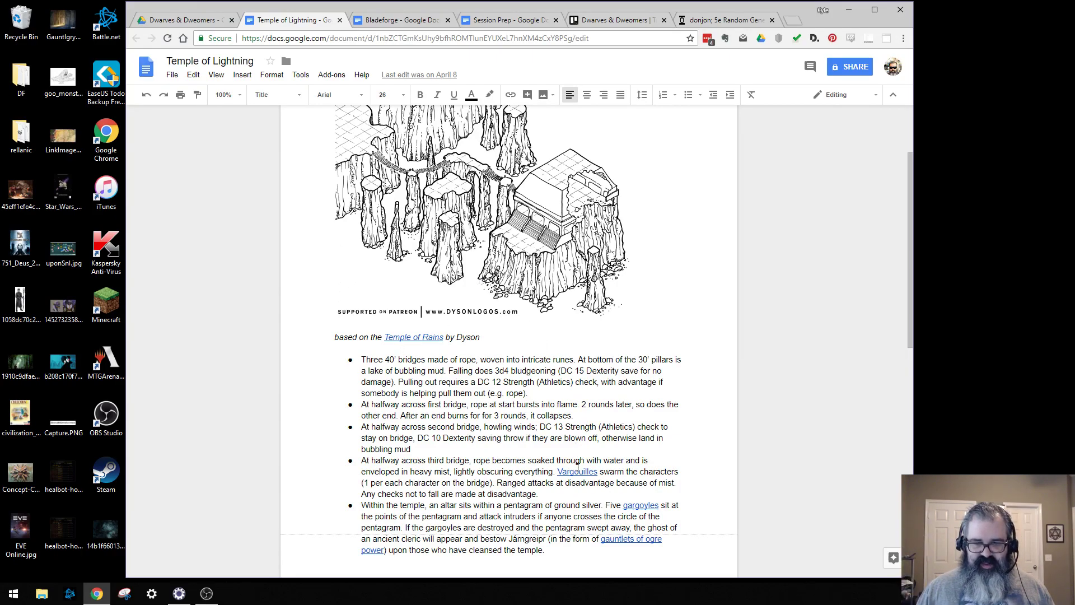
pyautogui.click(576, 472)
pyautogui.click(604, 492)
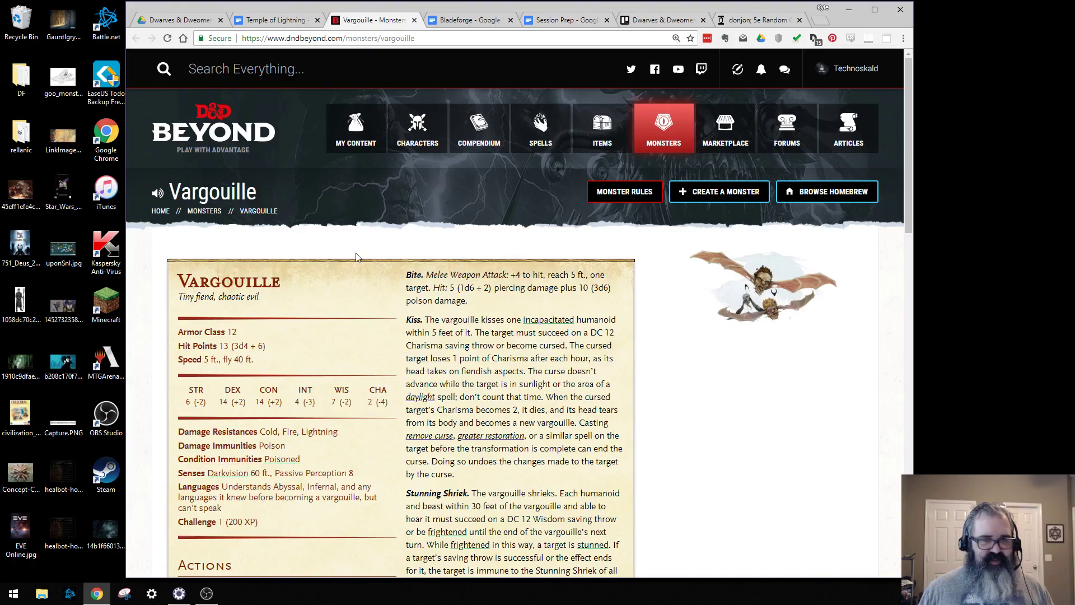
pyautogui.scroll(-10, 348, 250)
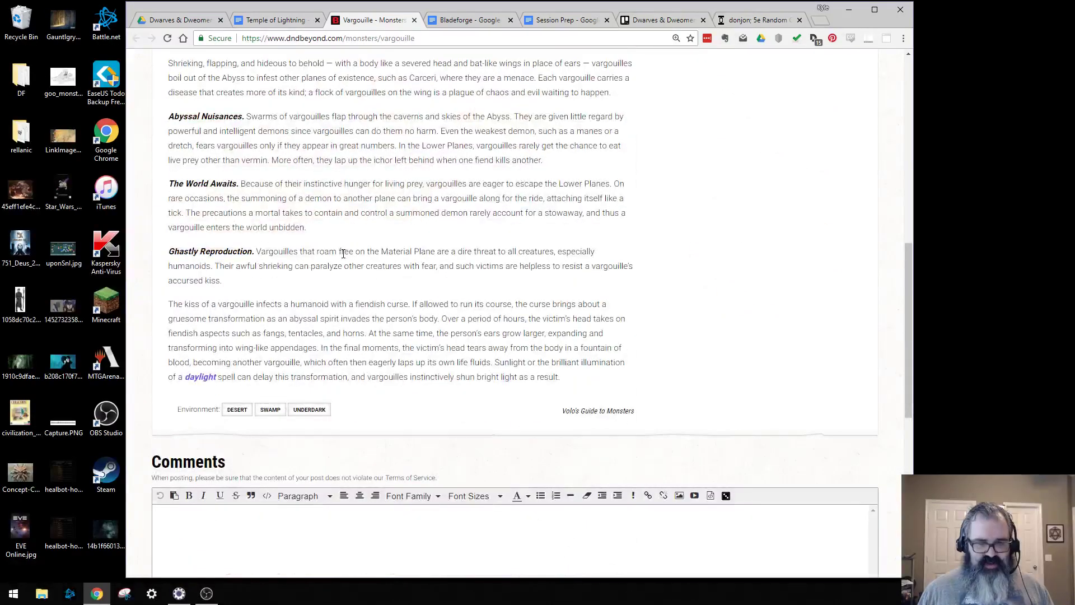
pyautogui.scroll(15, 347, 255)
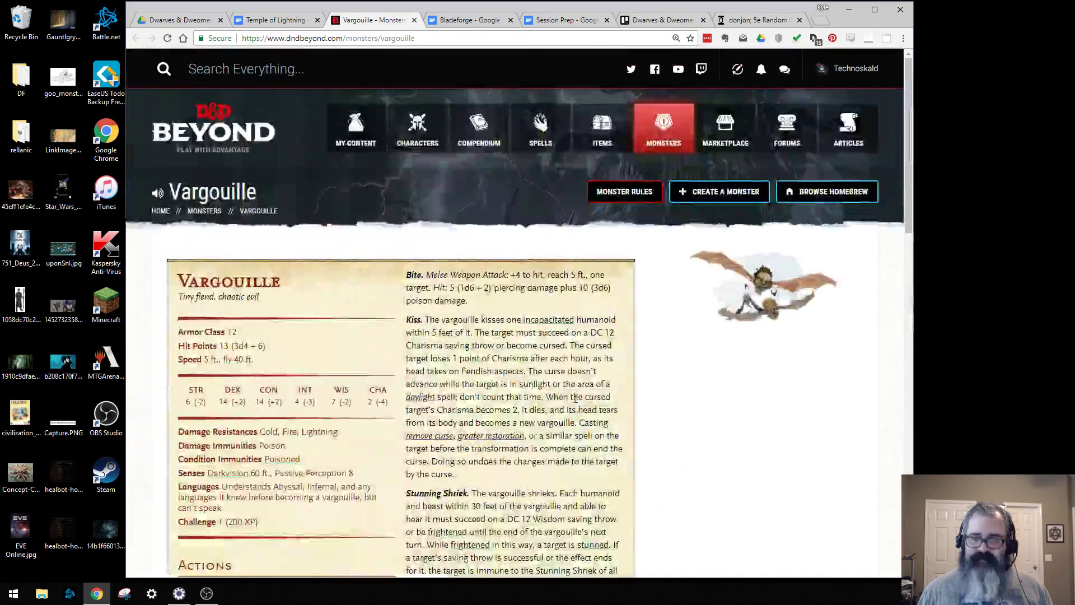
pyautogui.moveTo(540, 135)
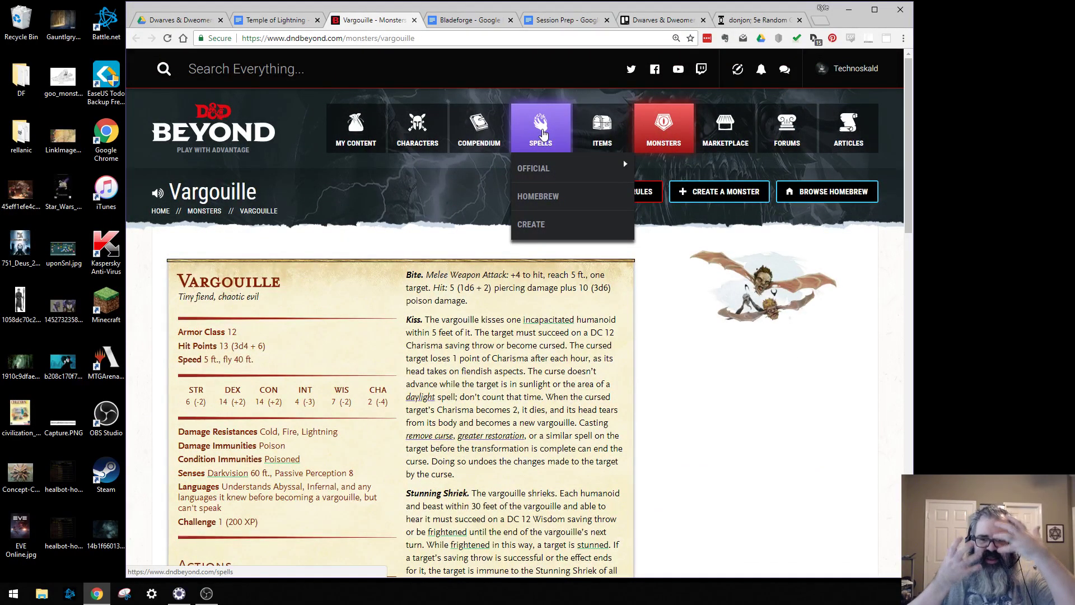
pyautogui.scroll(-2, 469, 249)
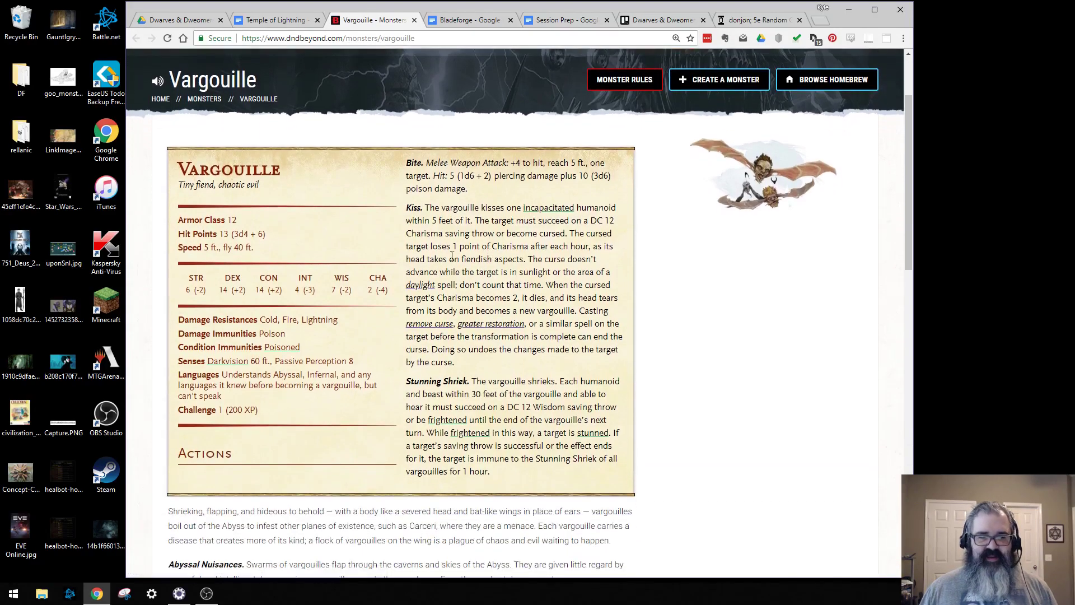
# Step: Reread the bridge and altar notes in the Temple of Lightning document and check its linked gauntlets of ogre power page, closing it when finished
pyautogui.click(283, 22)
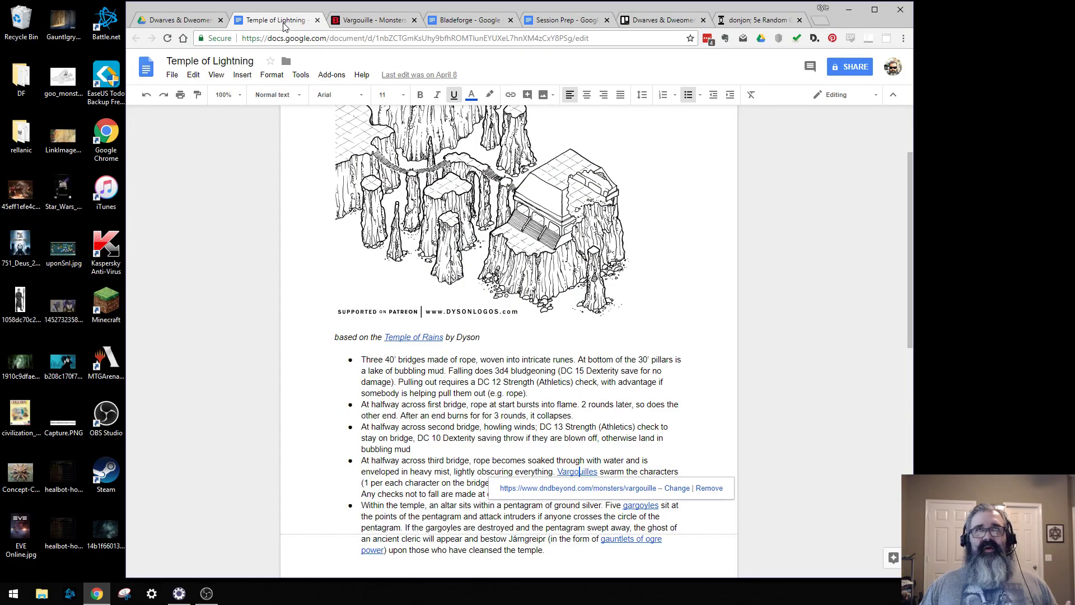
pyautogui.hotkey('ctrl', 'Tab')
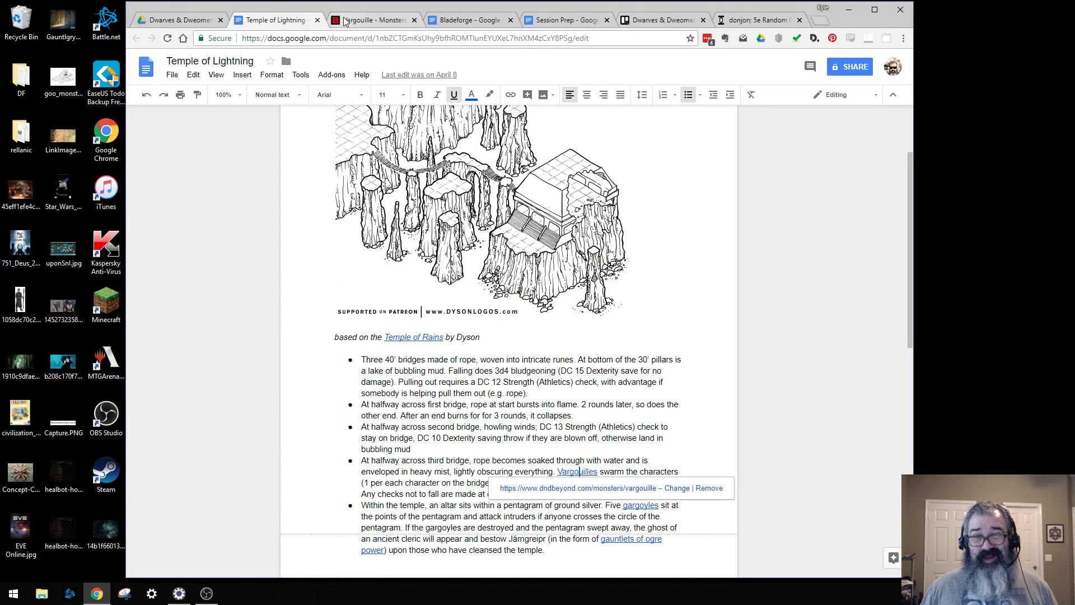
pyautogui.click(278, 22)
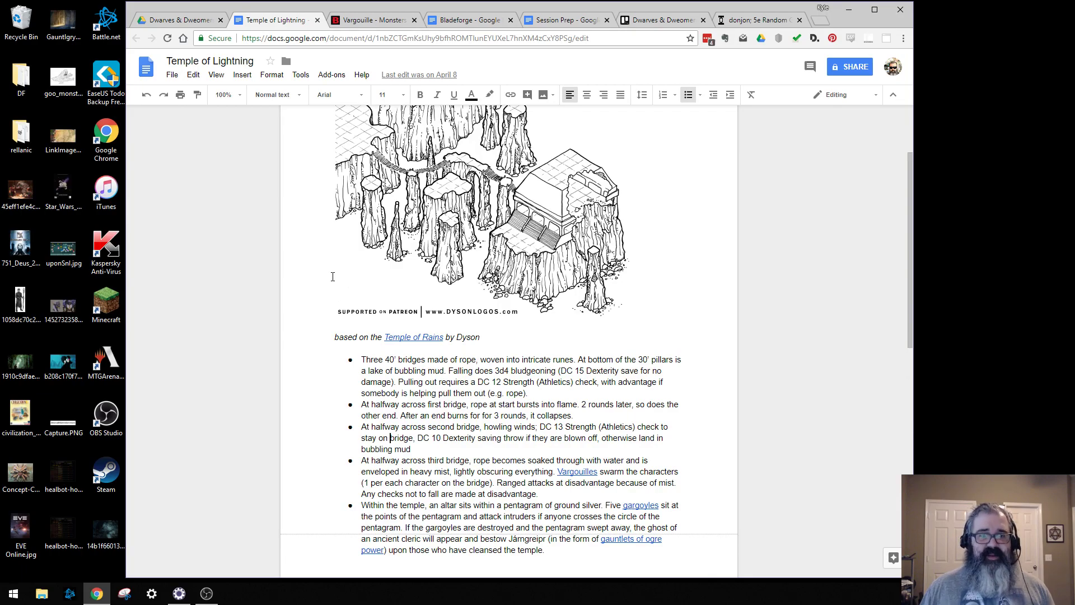
pyautogui.scroll(-1, 333, 276)
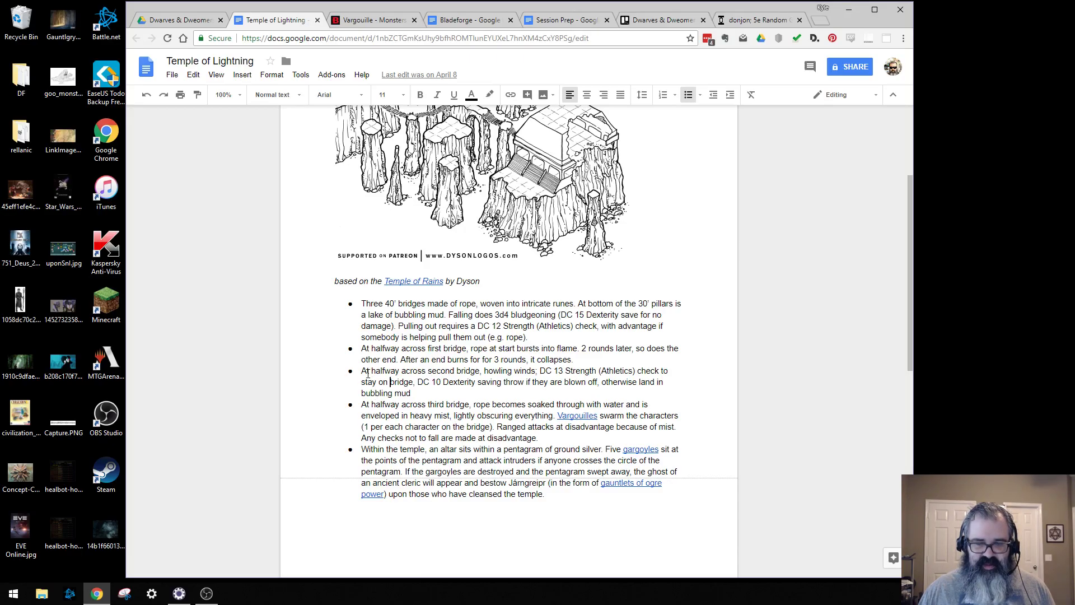
pyautogui.scroll(1, 369, 375)
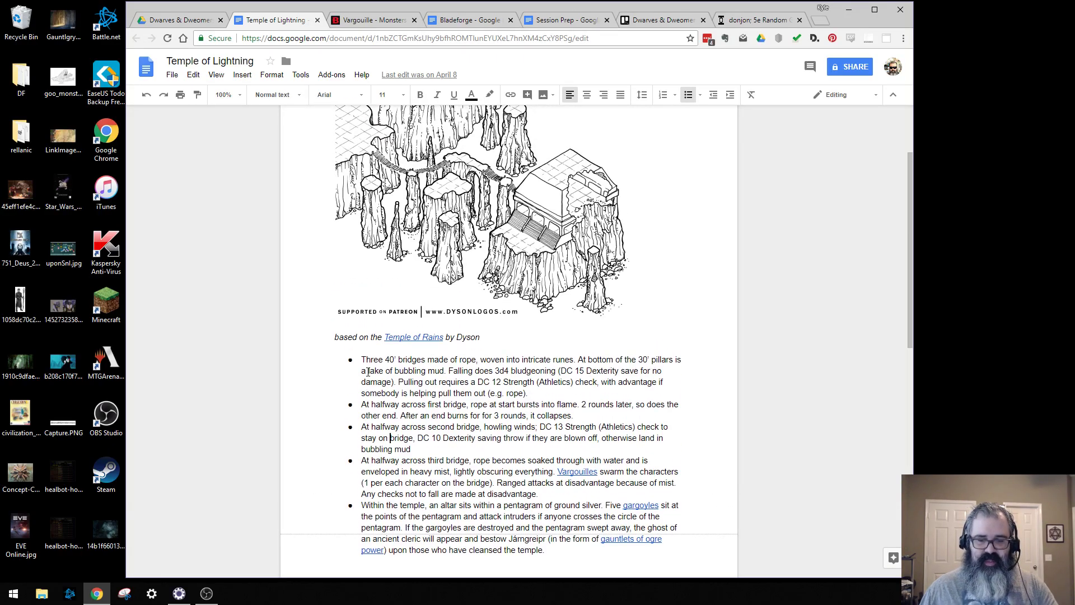
pyautogui.scroll(-3, 372, 371)
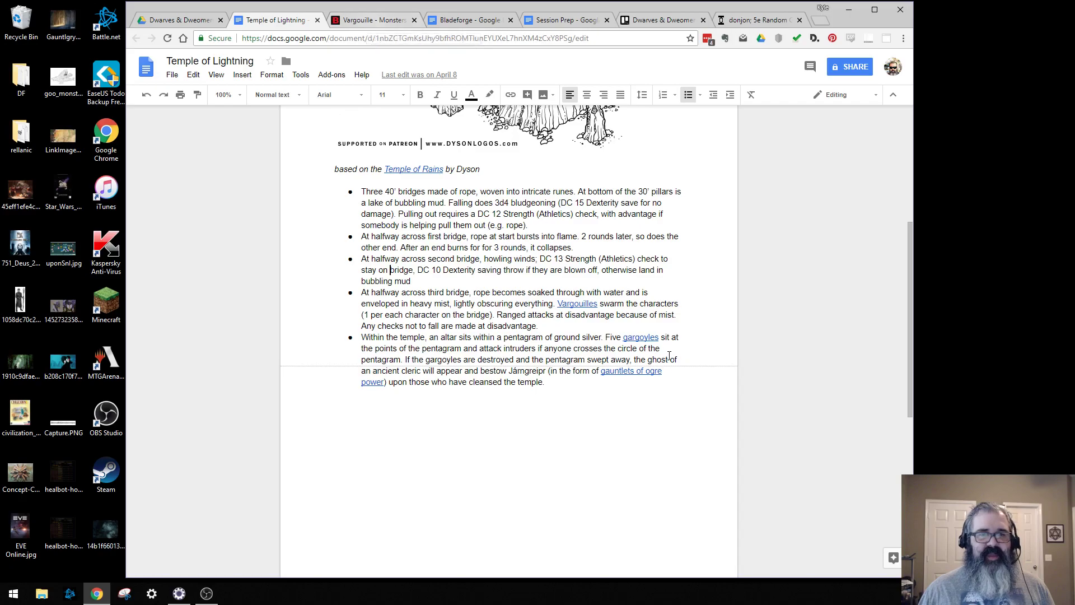
pyautogui.click(627, 372)
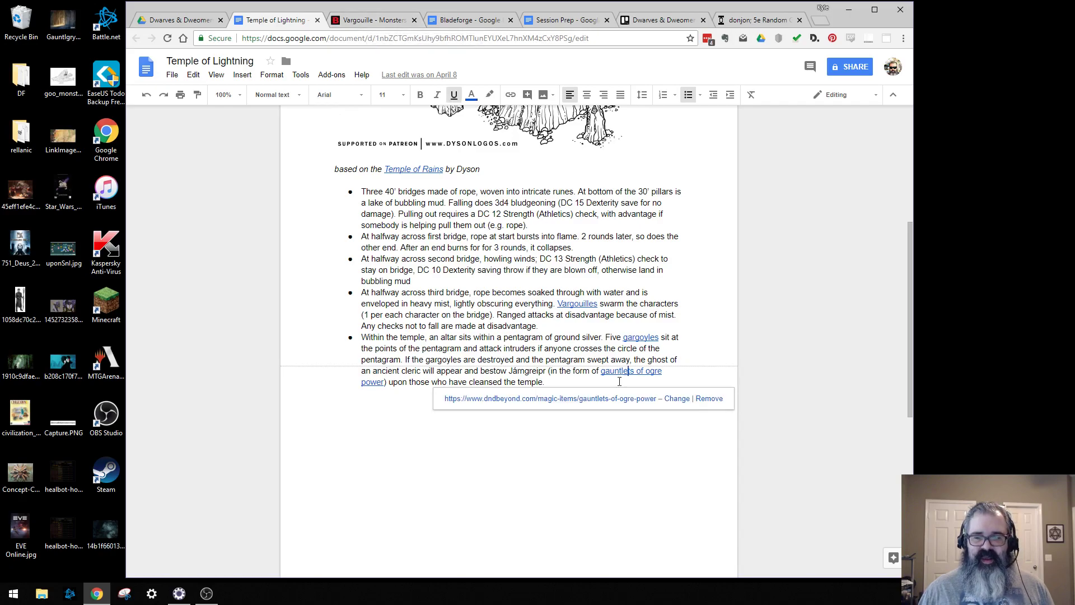
pyautogui.click(572, 401)
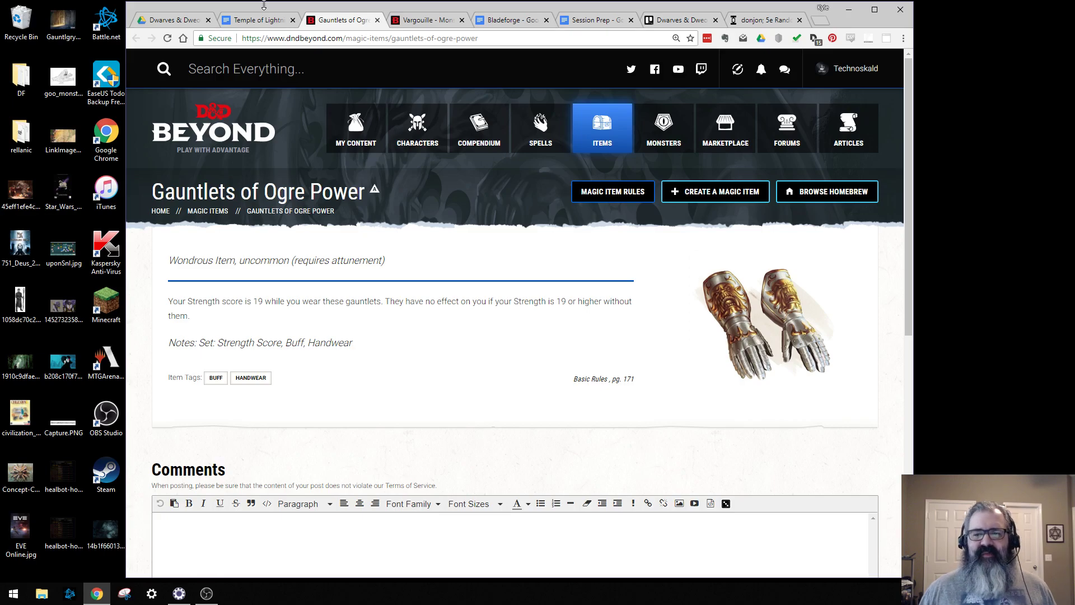
pyautogui.click(377, 20)
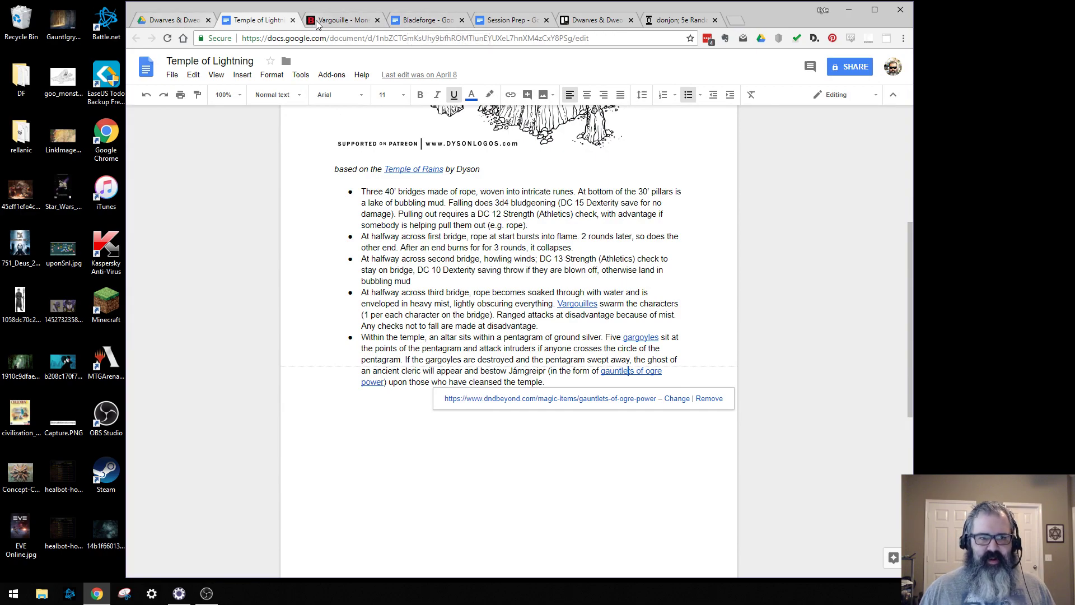
# Step: Return to the Trello board and rename the "Audience the Duchess" scene card as "Audience with the Duchess"
pyautogui.click(315, 22)
pyautogui.click(428, 21)
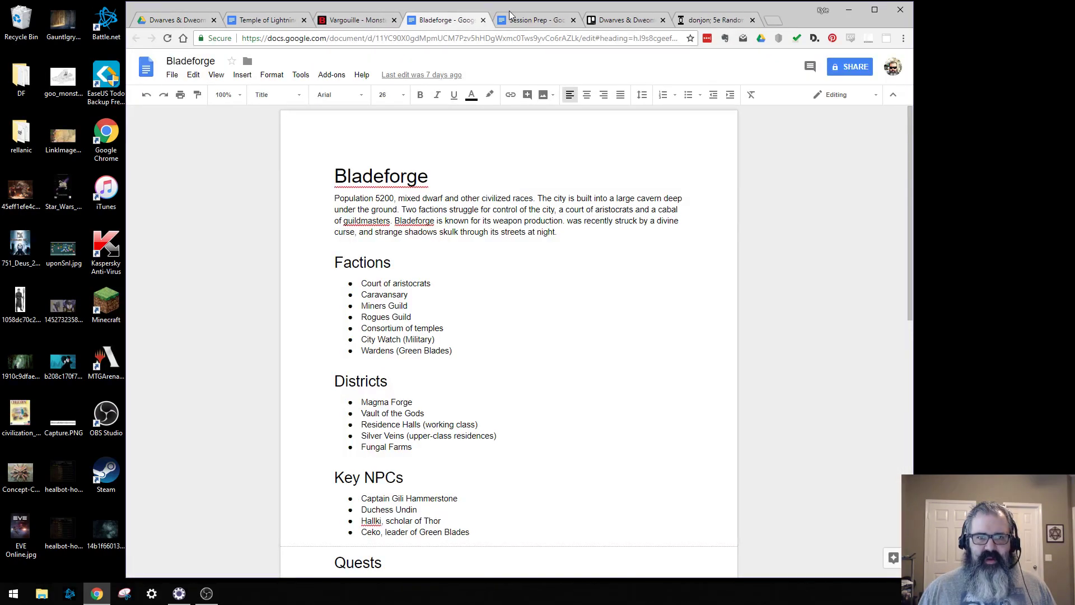
pyautogui.click(509, 12)
pyautogui.click(447, 20)
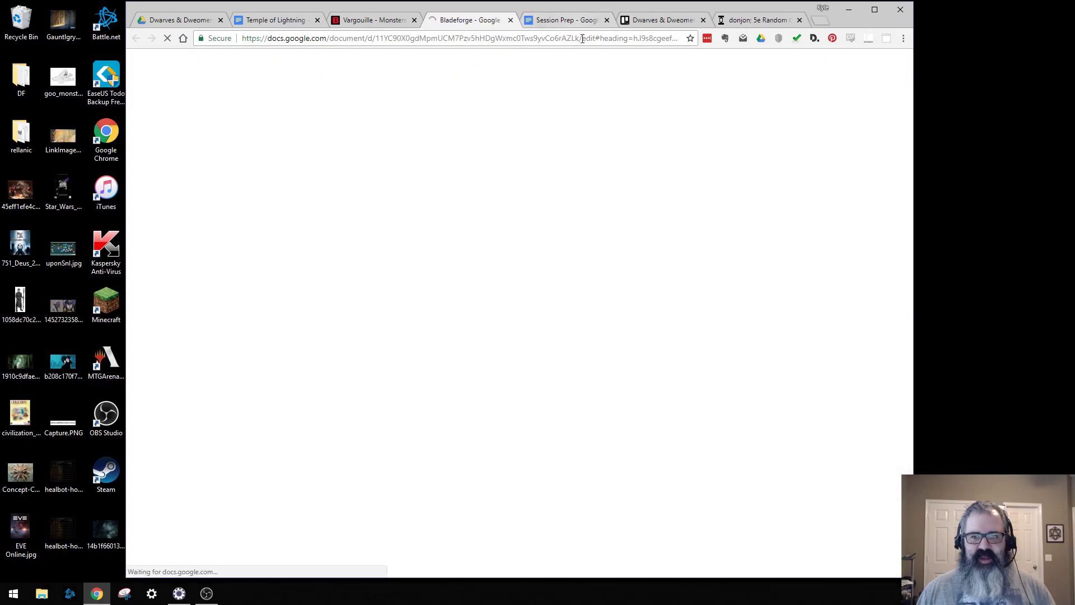
pyautogui.click(644, 20)
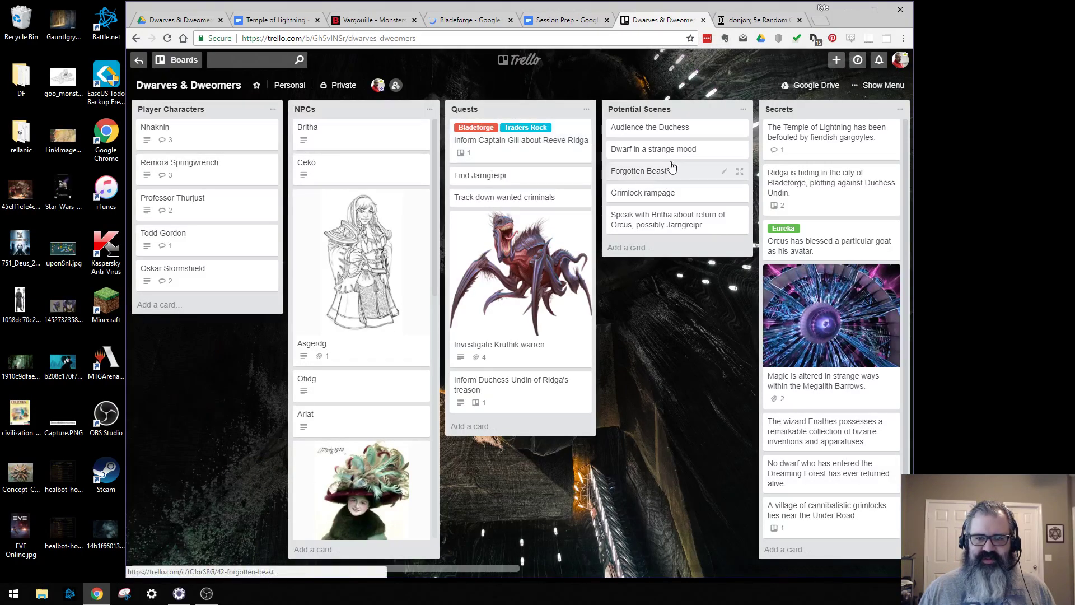
pyautogui.click(673, 129)
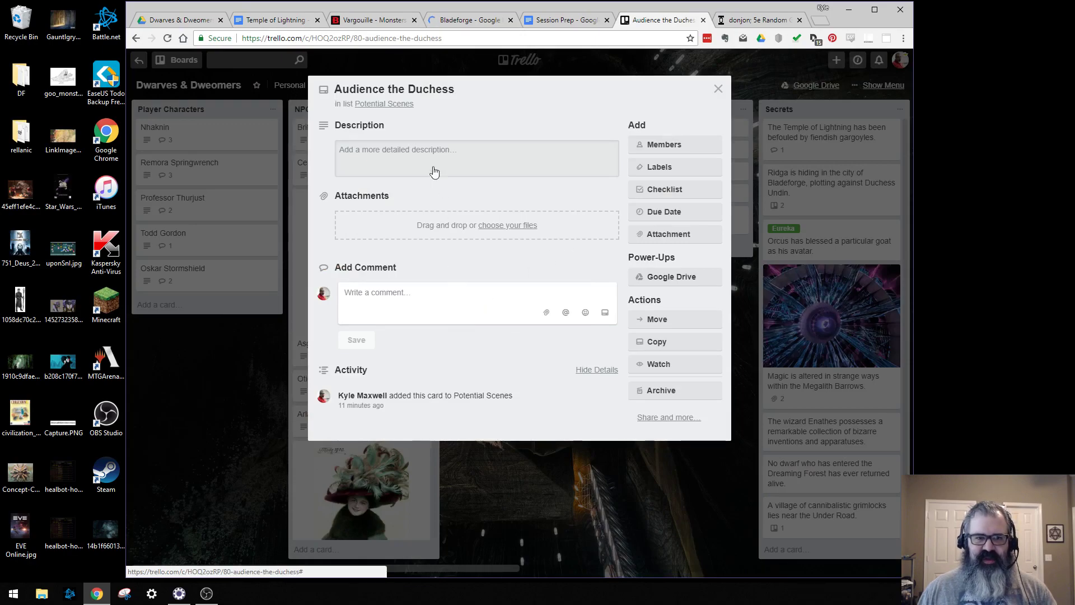
pyautogui.click(388, 88)
pyautogui.write('with')
pyautogui.click(489, 110)
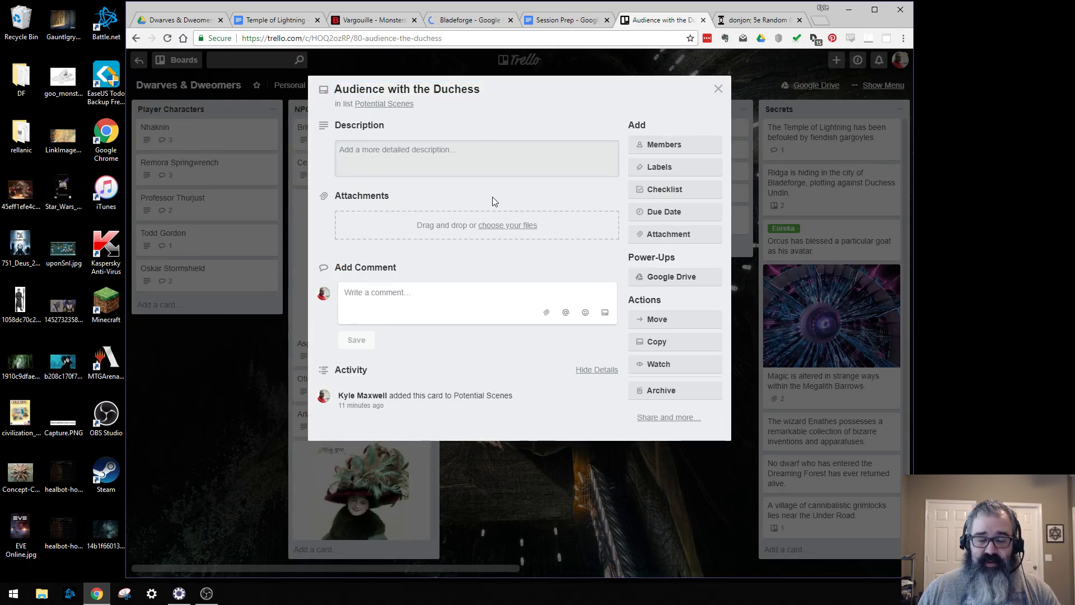
# Step: Write the card description "As a reward, she has her servant give them a bag of gold with 200 pp."
pyautogui.click(449, 166)
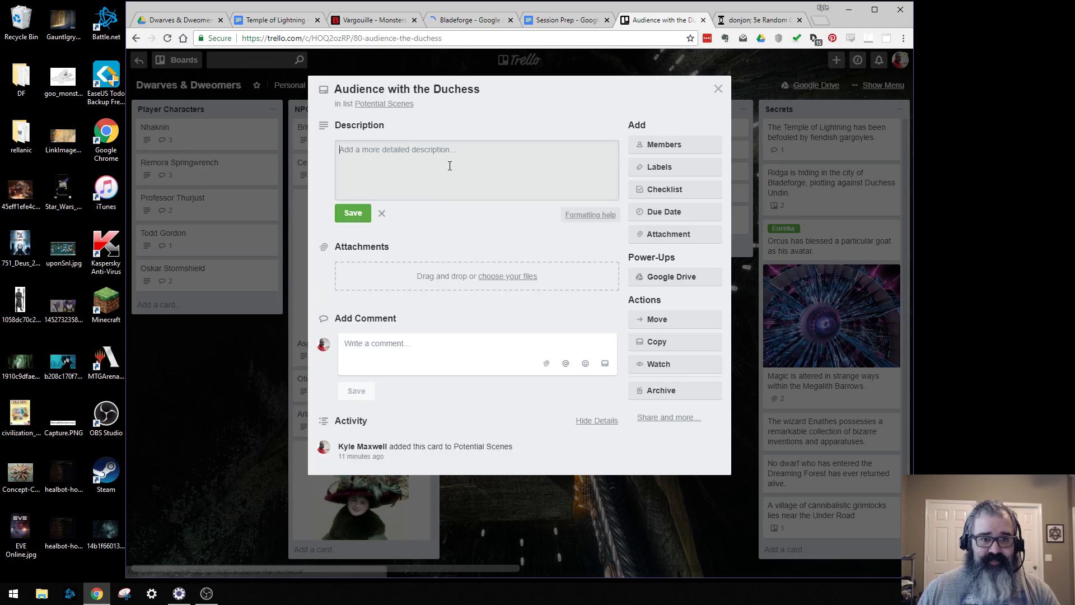
pyautogui.write('As a reward, she')
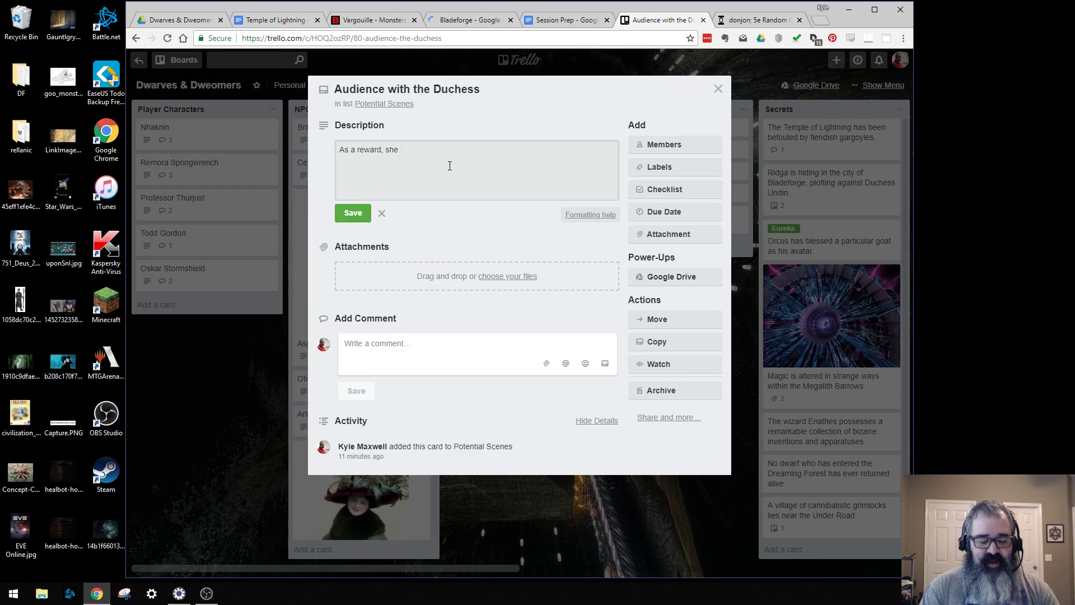
pyautogui.write(' gives')
pyautogui.press('BackSpace')
pyautogui.press('BackSpace')
pyautogui.press('BackSpace')
pyautogui.press('BackSpace')
pyautogui.press('BackSpace')
pyautogui.press('BackSpace')
pyautogui.write('has them')
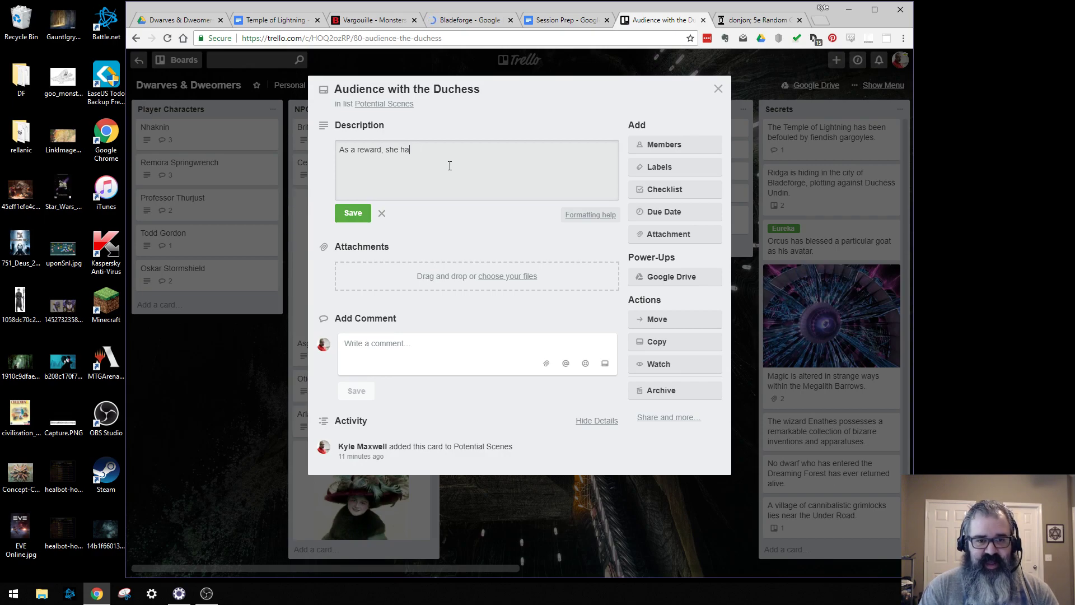
pyautogui.press('BackSpace')
pyautogui.press('BackSpace')
pyautogui.press('BackSpace')
pyautogui.press('BackSpace')
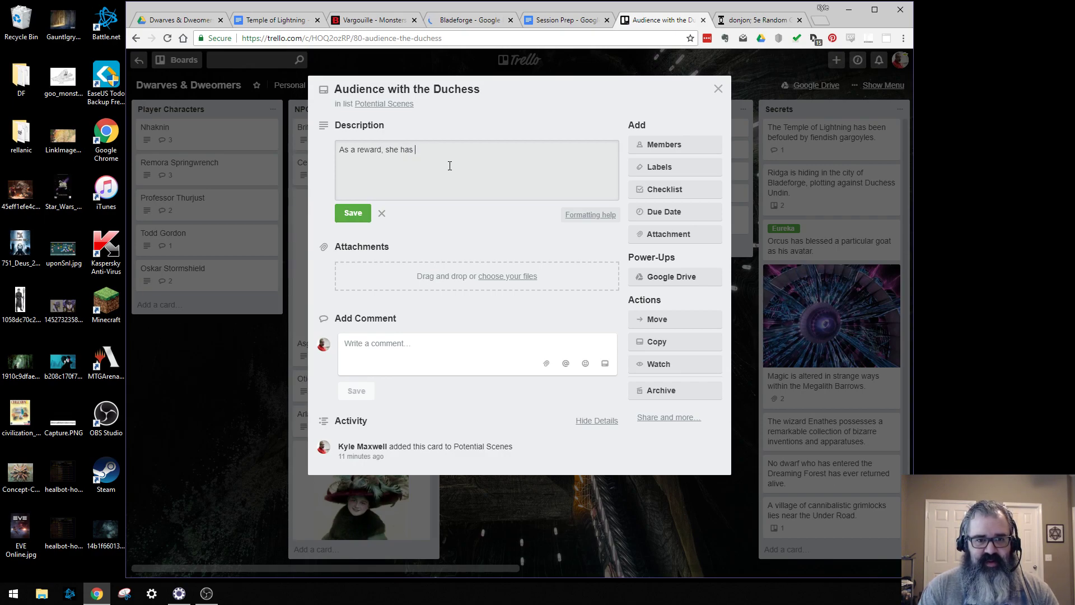
pyautogui.write('her s')
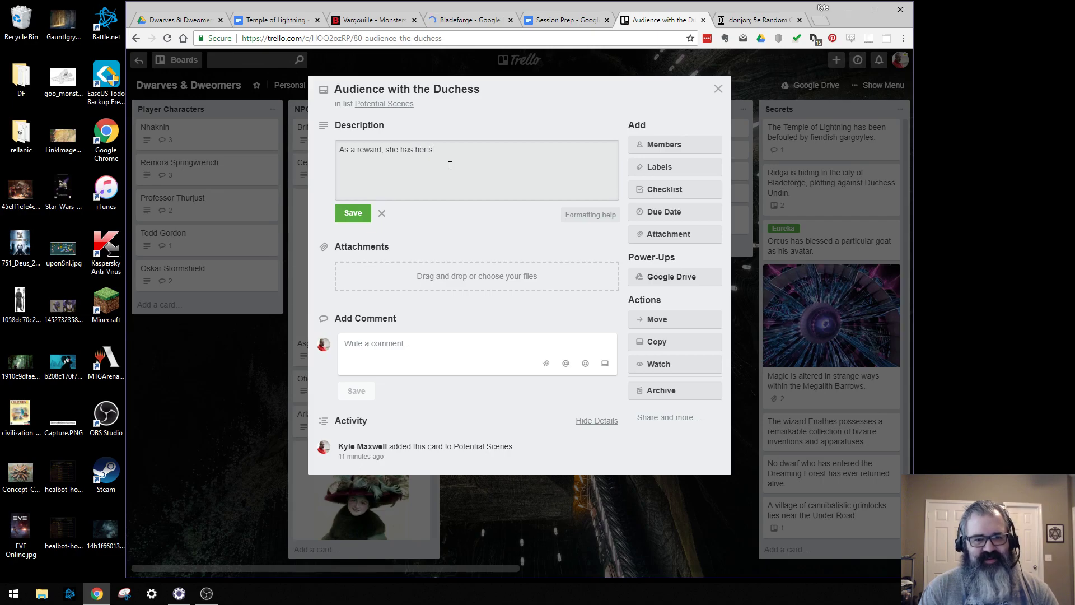
pyautogui.write('ervan')
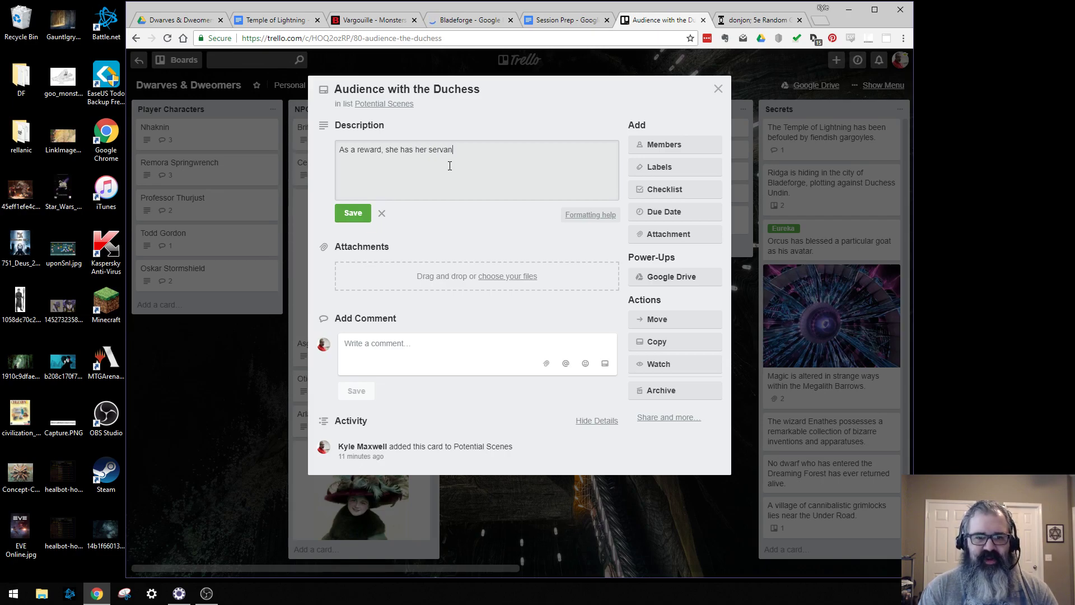
pyautogui.write('t give them a bag of')
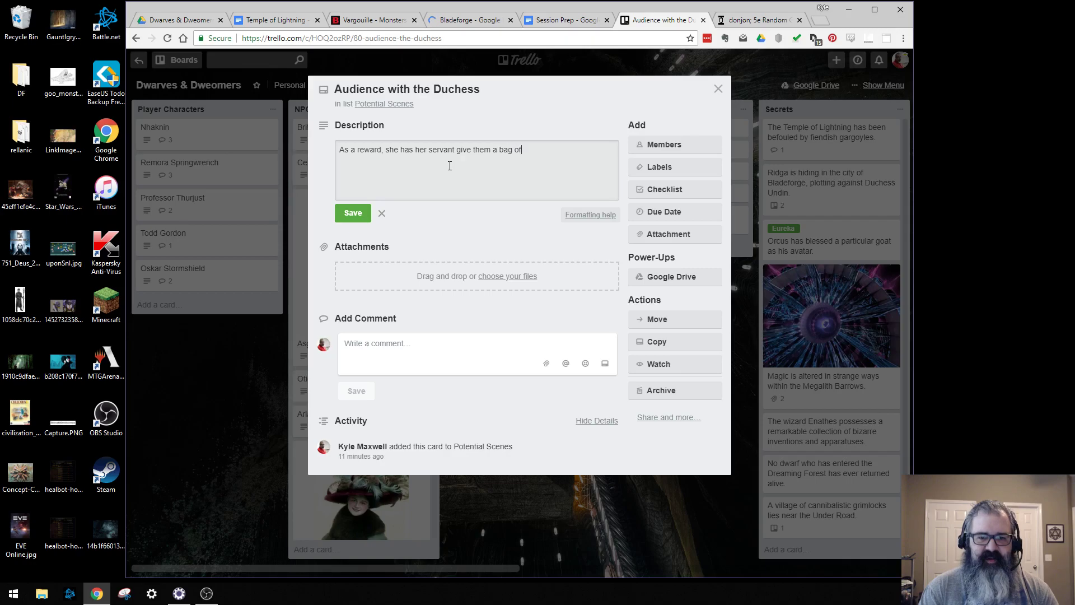
pyautogui.write(' gold with')
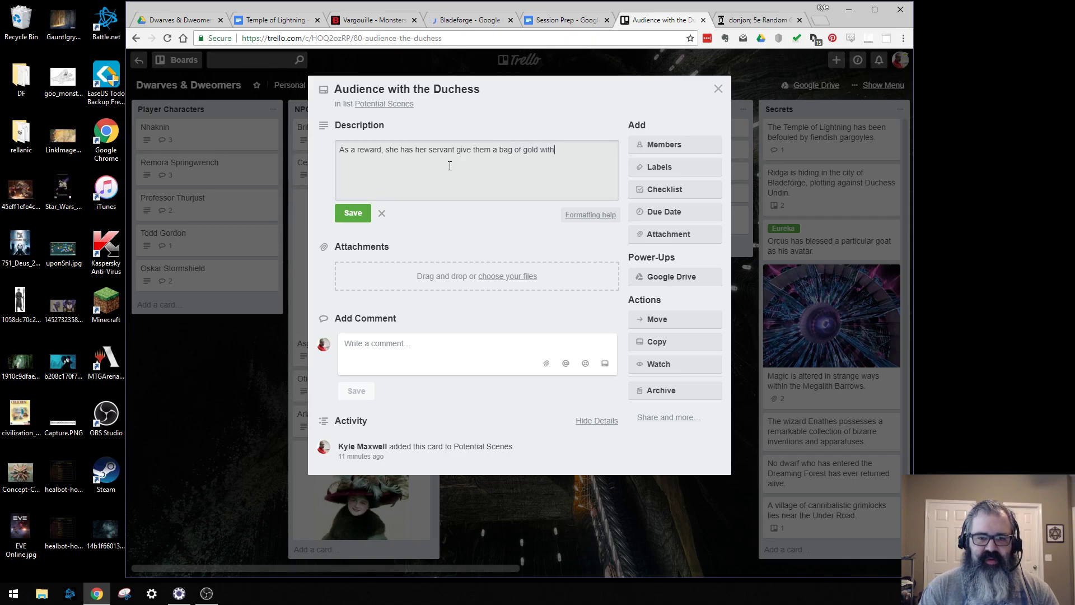
pyautogui.write(' 200 pp.')
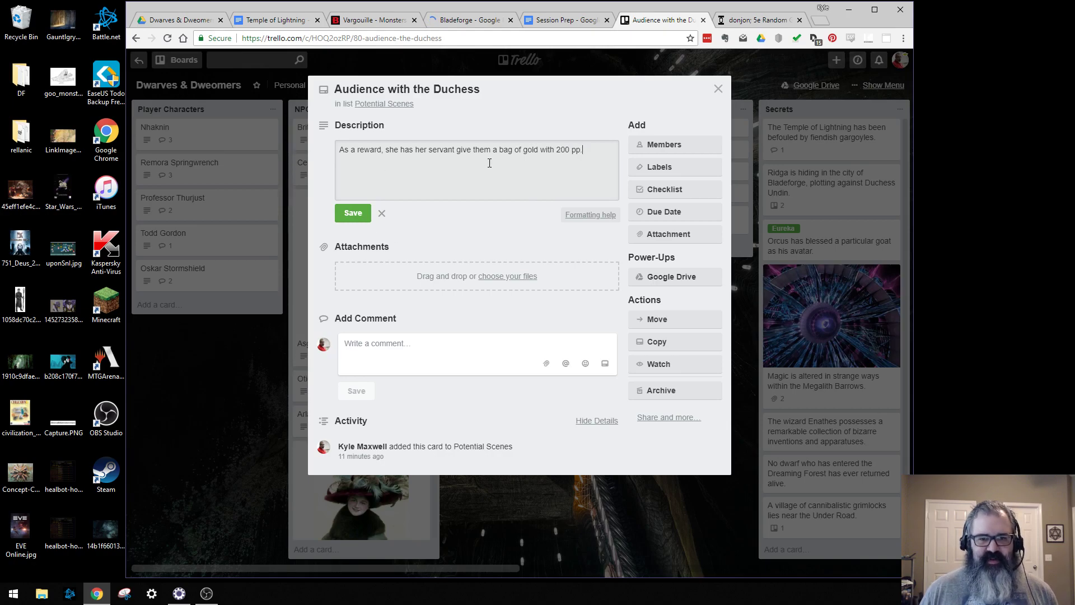
# Step: Replace "gold" with "platinum" in the reward description, save it and close the card
pyautogui.doubleClick(524, 151)
pyautogui.write('plati')
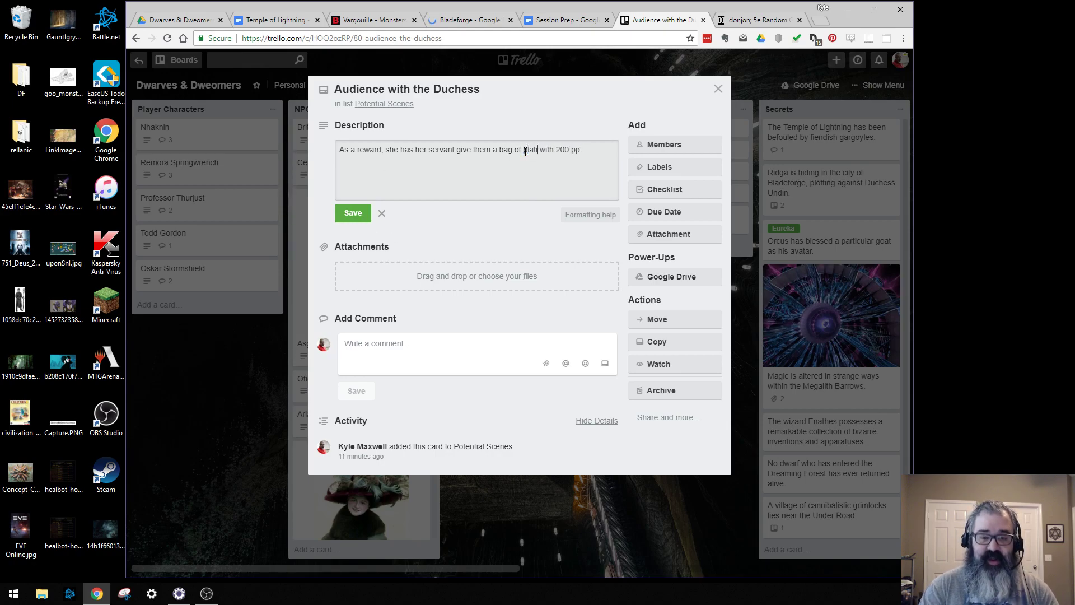
pyautogui.write('num')
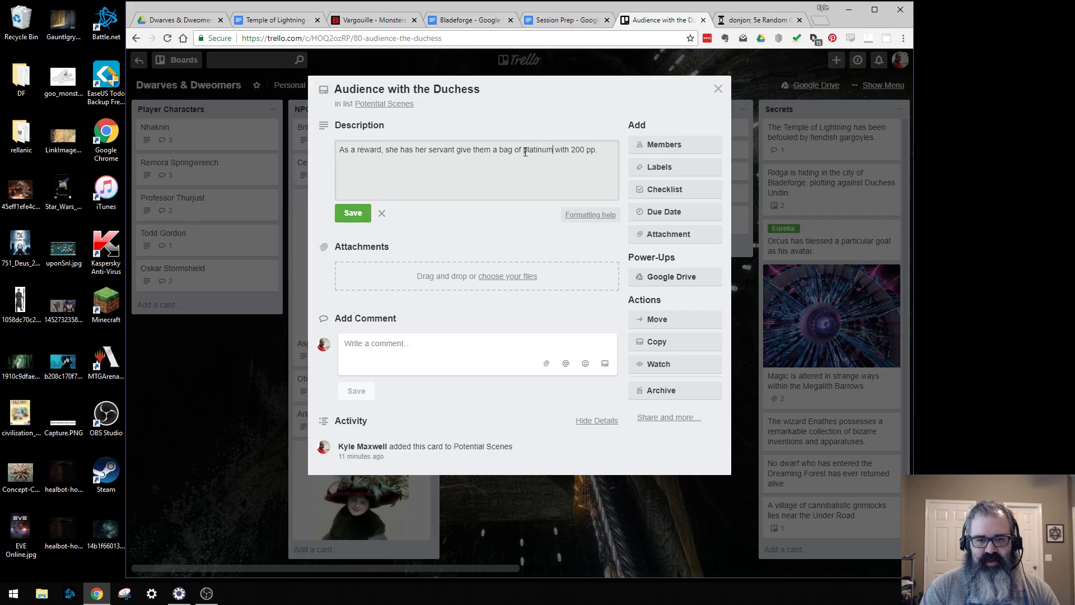
pyautogui.click(352, 213)
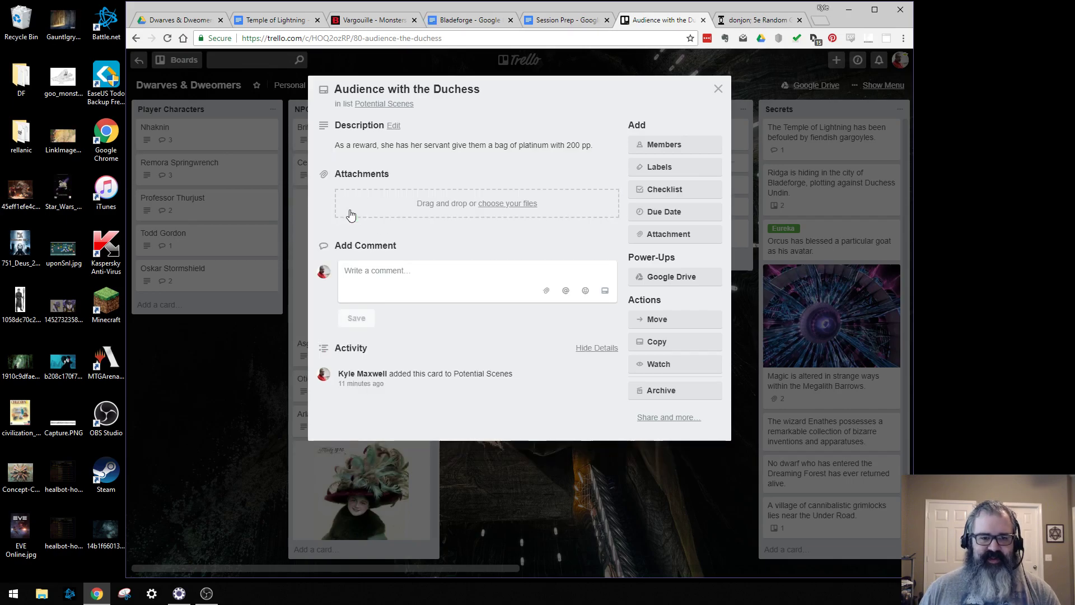
pyautogui.click(236, 381)
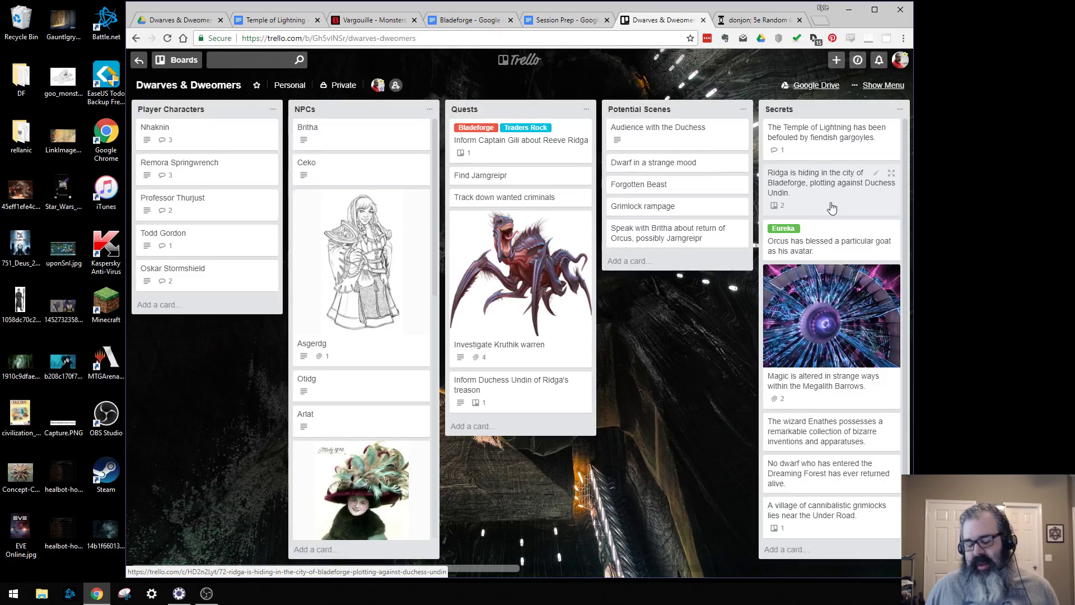
# Step: Open the Dwarves & Dweomers campaign page on D&D Beyond and review its active characters
pyautogui.click(374, 20)
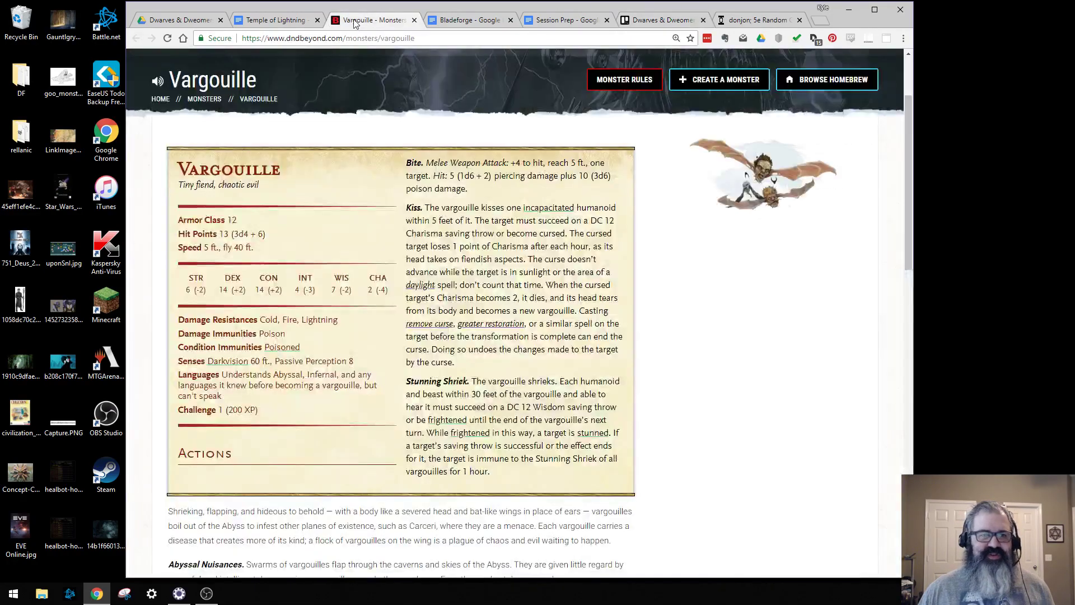
pyautogui.scroll(1, 335, 142)
pyautogui.scroll(1, 335, 142)
pyautogui.moveTo(411, 142)
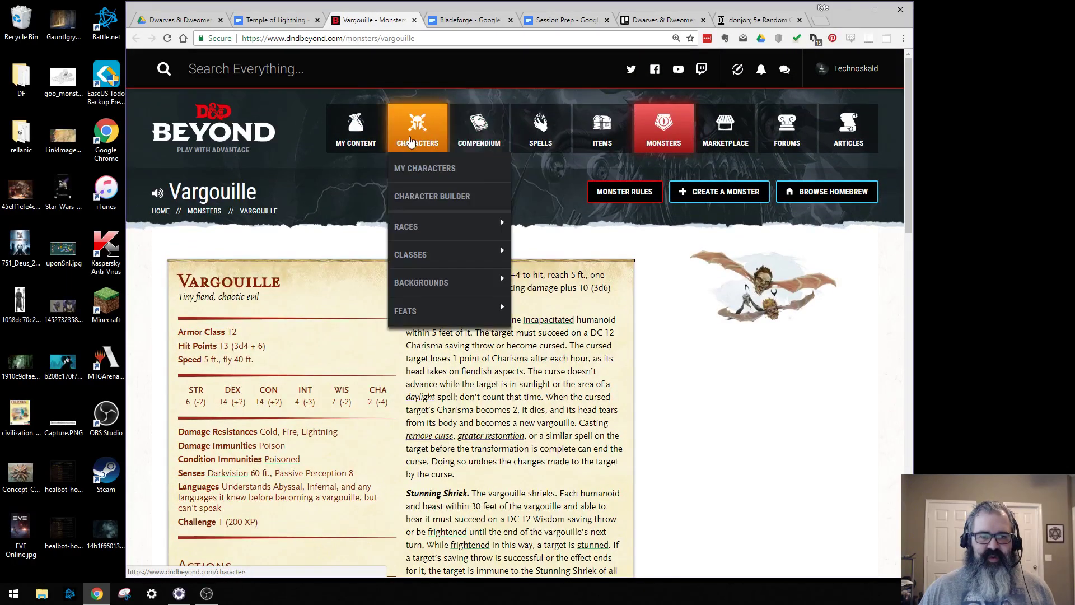
pyautogui.moveTo(359, 140)
pyautogui.click(365, 199)
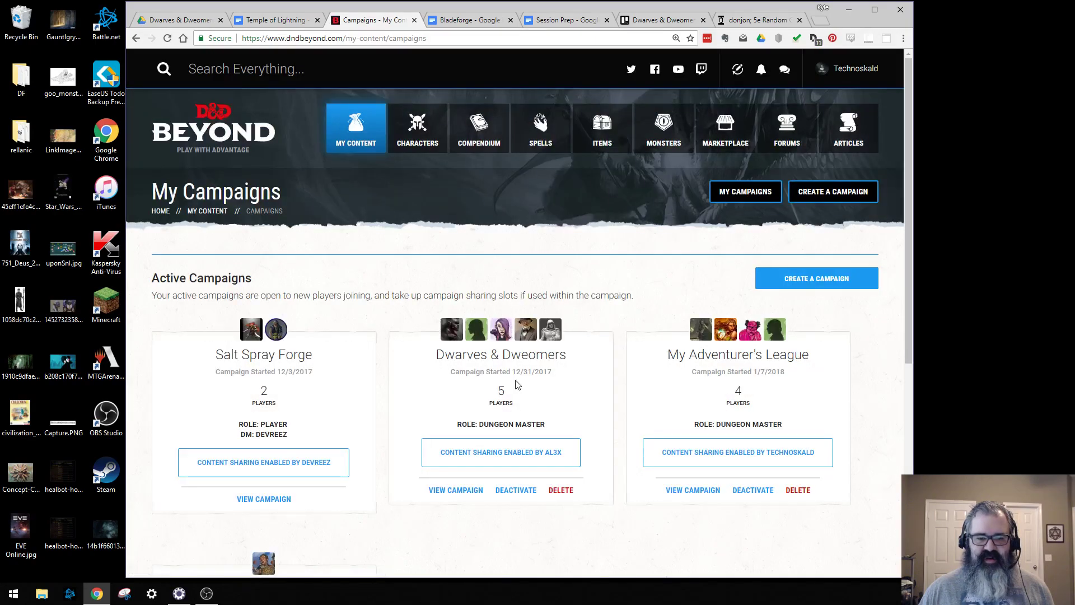
pyautogui.click(457, 490)
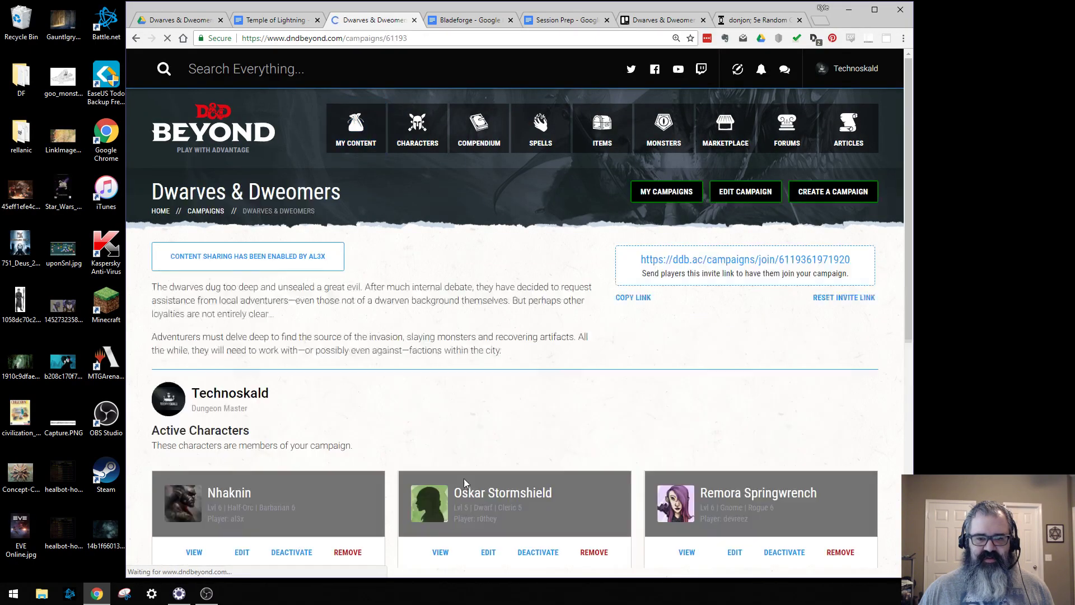
pyautogui.scroll(-6, 457, 427)
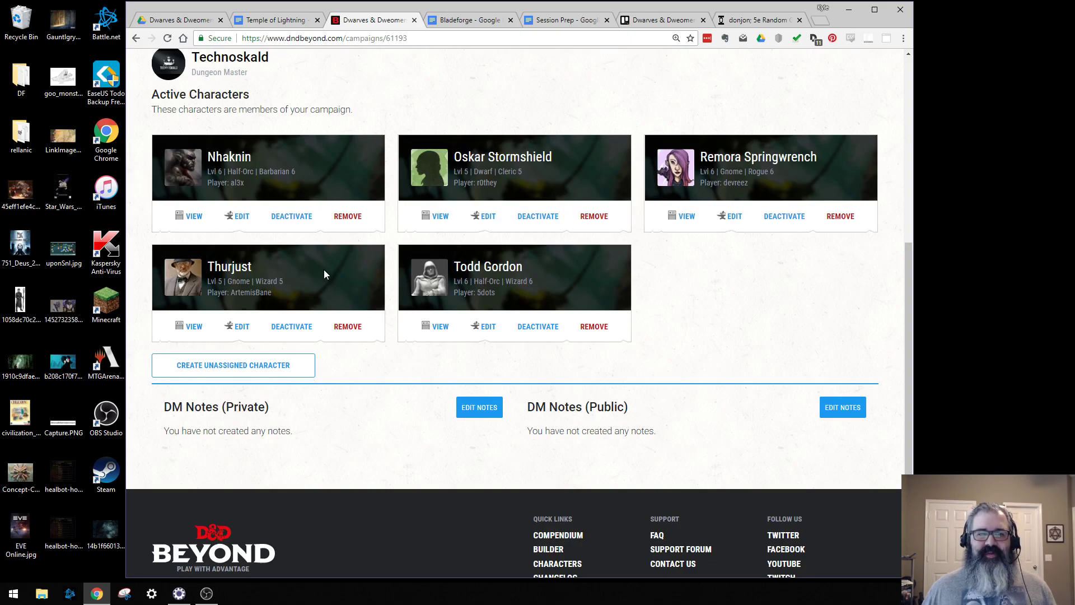
# Step: Glance at the Temple of Lightning notes, then review the "Investigate Kruthik warren" quest card and its attachments on the Trello board
pyautogui.click(255, 20)
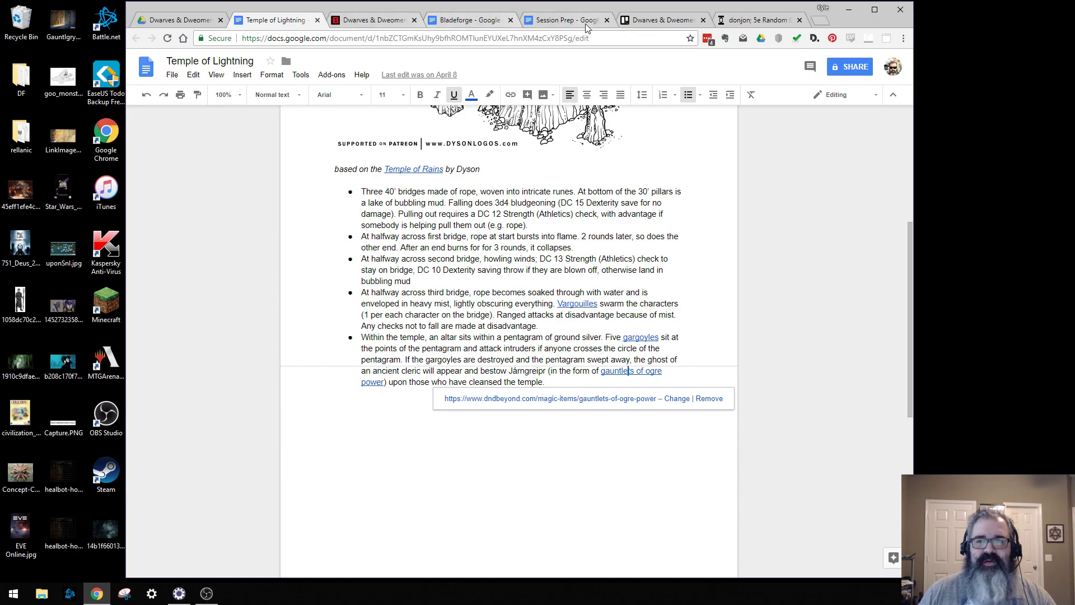
pyautogui.click(647, 20)
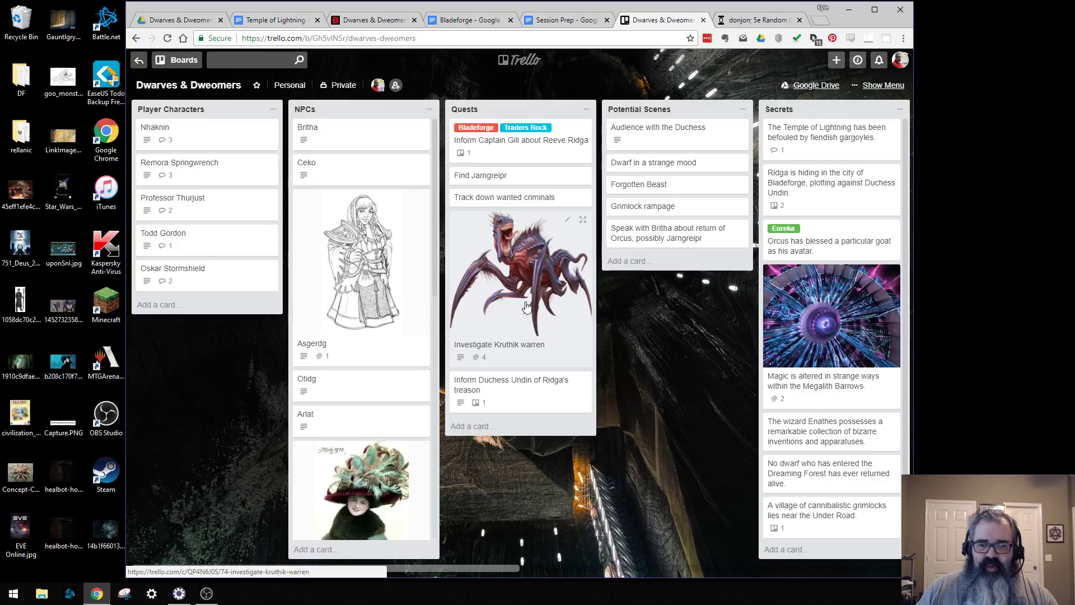
pyautogui.click(533, 268)
pyautogui.scroll(-5, 529, 266)
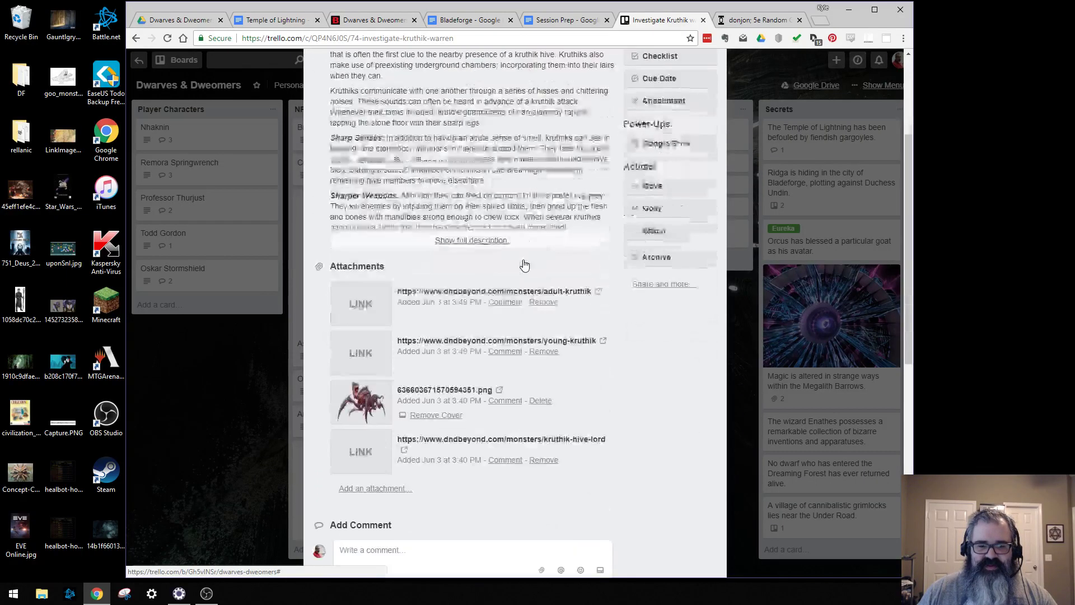
pyautogui.scroll(5, 501, 301)
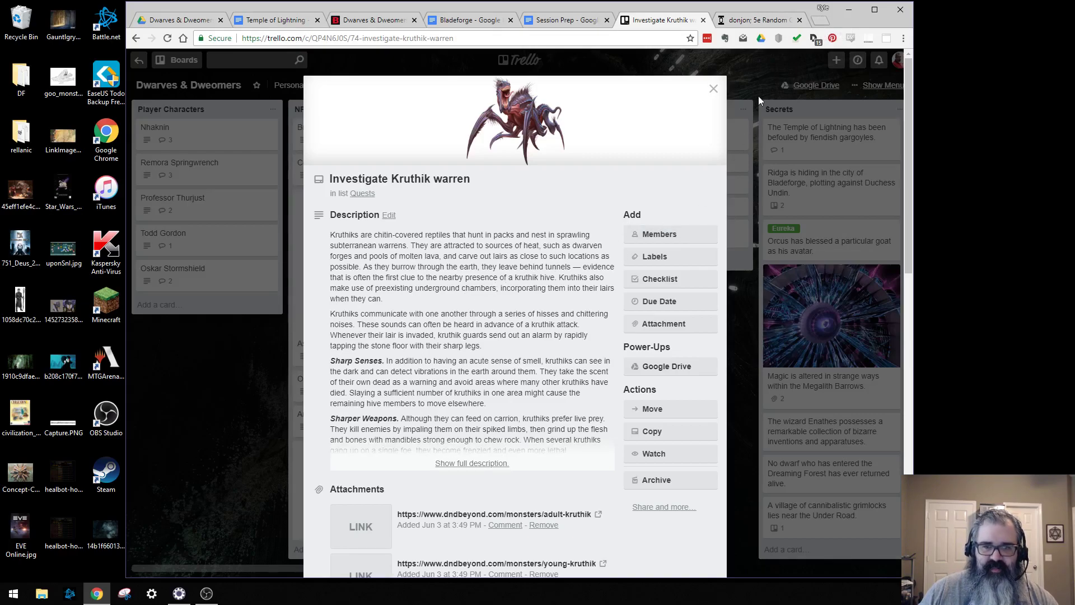
# Step: Open the map blog rpgcharacters.wordpress.com in a new tab and search it for "hive"
pyautogui.click(820, 23)
pyautogui.write('rpgcharacters.wordpress.com')
pyautogui.press('Return')
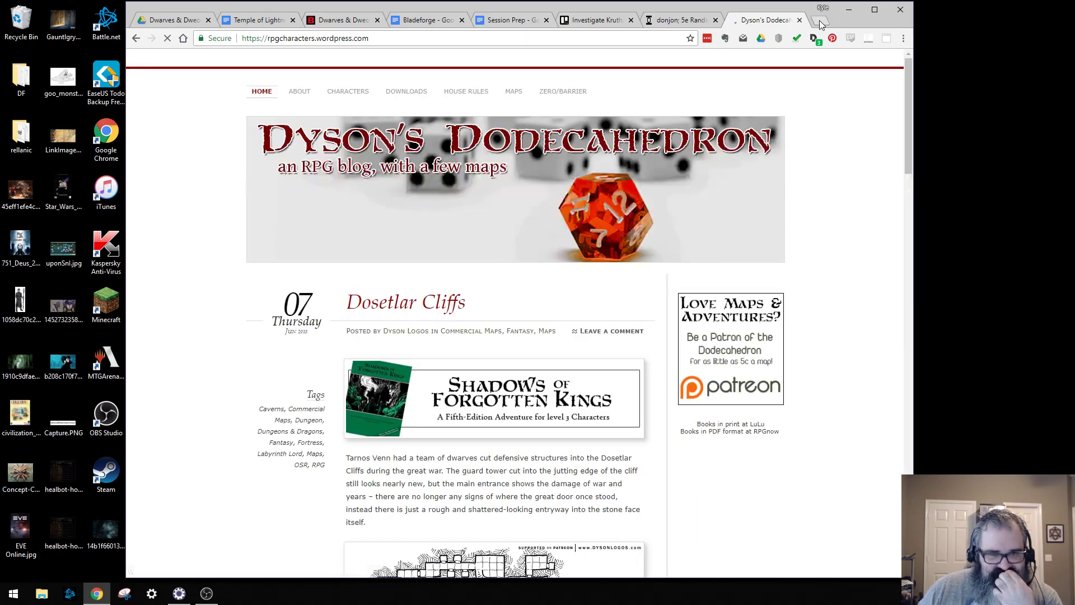
pyautogui.scroll(-15, 820, 263)
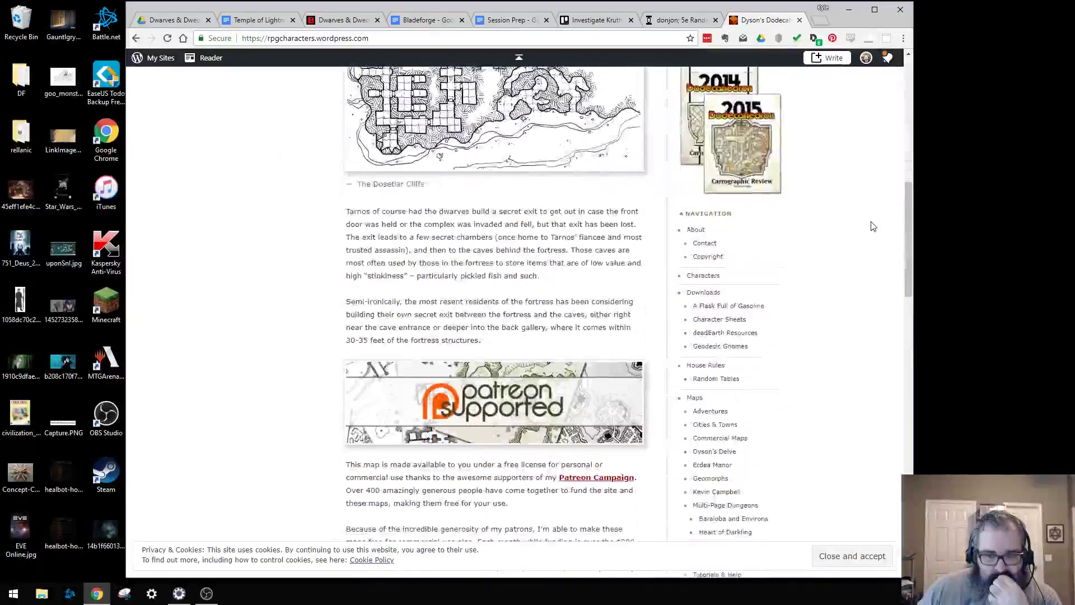
pyautogui.scroll(-5, 807, 266)
pyautogui.click(720, 263)
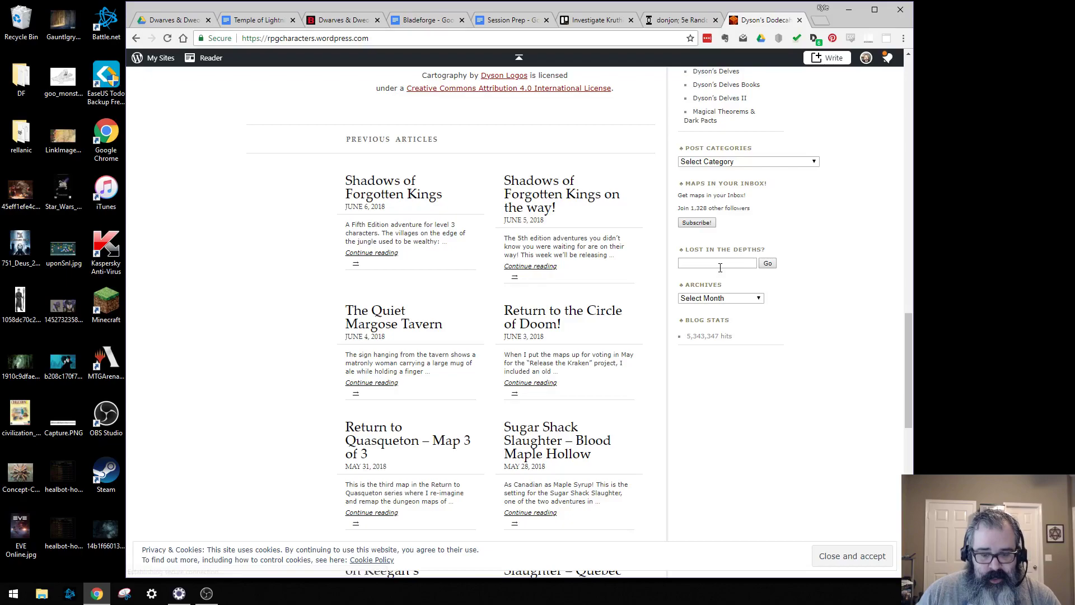
pyautogui.write('hive')
pyautogui.press('Return')
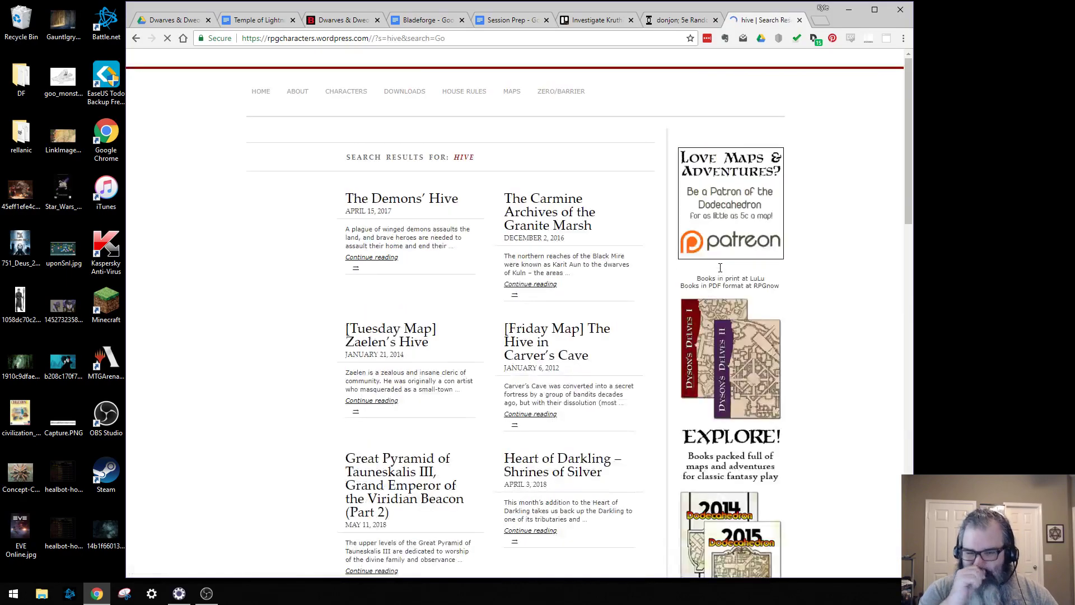
# Step: Open the Demons' Hive, Zaelen's Hive and The Hive in Carver's Cave posts in separate tabs and look through the remaining search results
pyautogui.middleClick(463, 344)
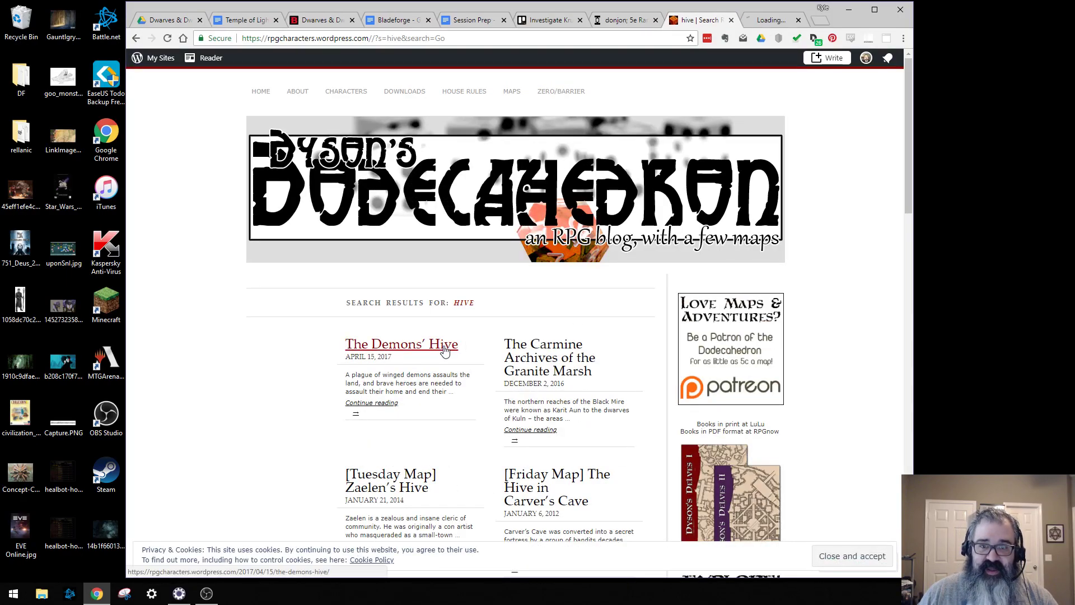
pyautogui.scroll(-1, 584, 329)
pyautogui.scroll(-4, 584, 329)
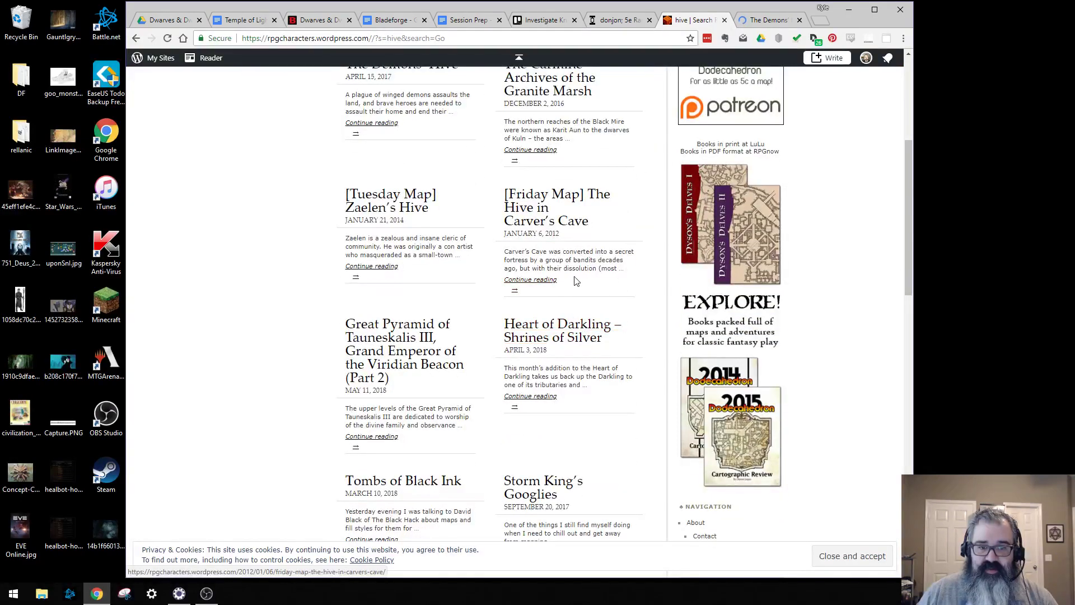
pyautogui.middleClick(425, 207)
pyautogui.middleClick(546, 207)
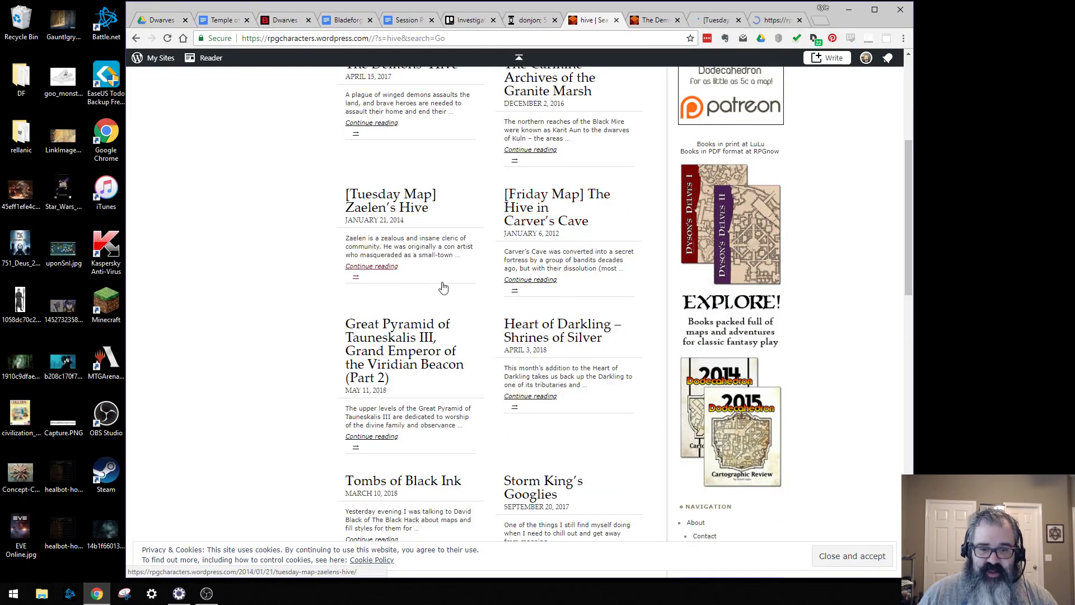
pyautogui.scroll(-4, 448, 285)
pyautogui.scroll(-4, 467, 281)
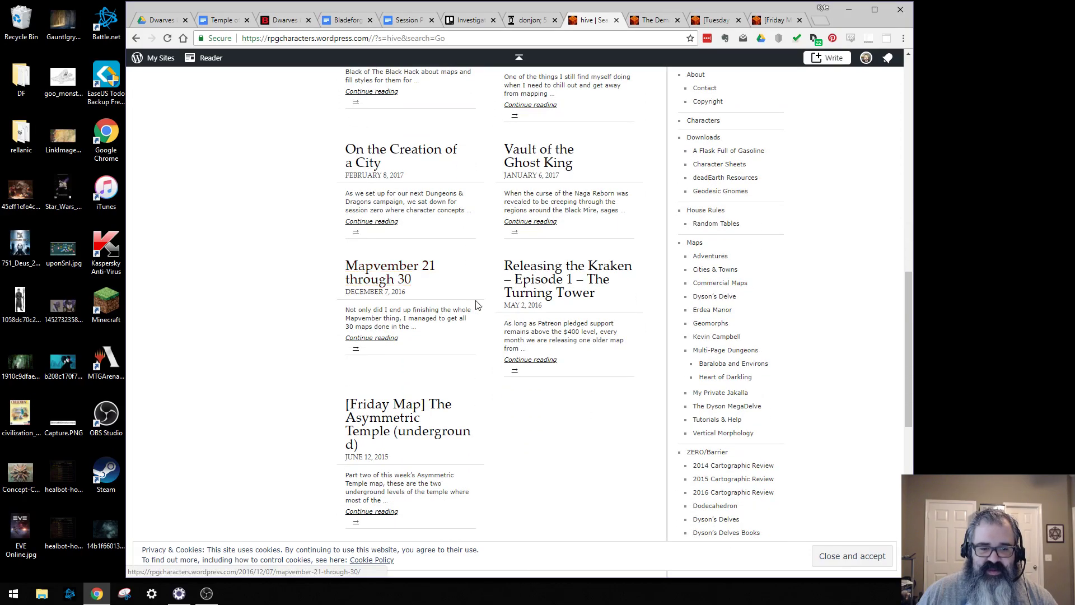
# Step: Review the Demons' Hive and Zaelen's Hive maps, then close the Demons' Hive post
pyautogui.hotkey('ctrl', 'Tab')
pyautogui.scroll(-3, 530, 290)
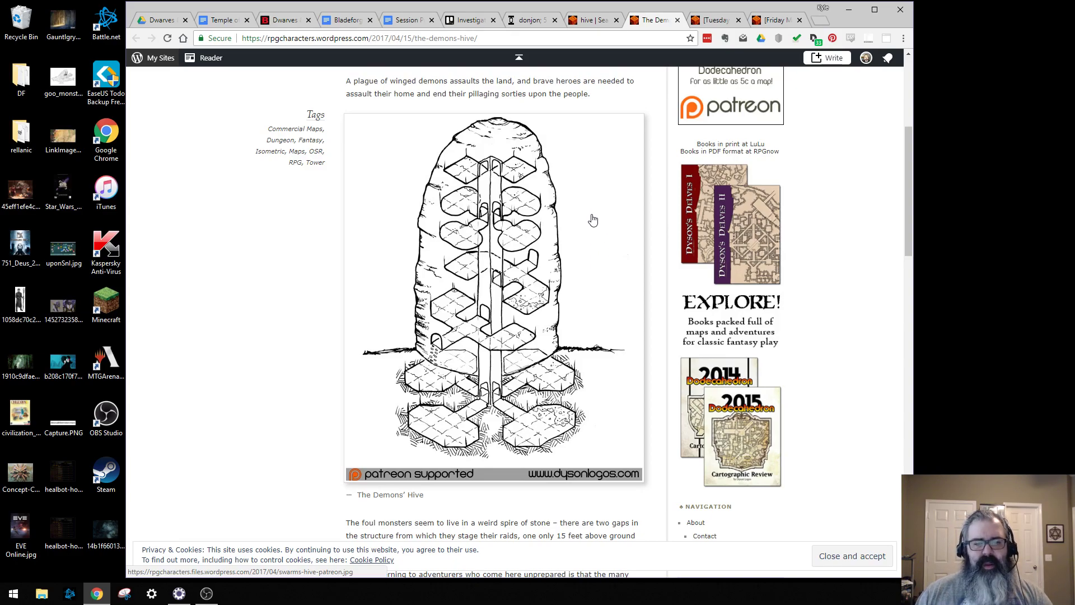
pyautogui.click(706, 17)
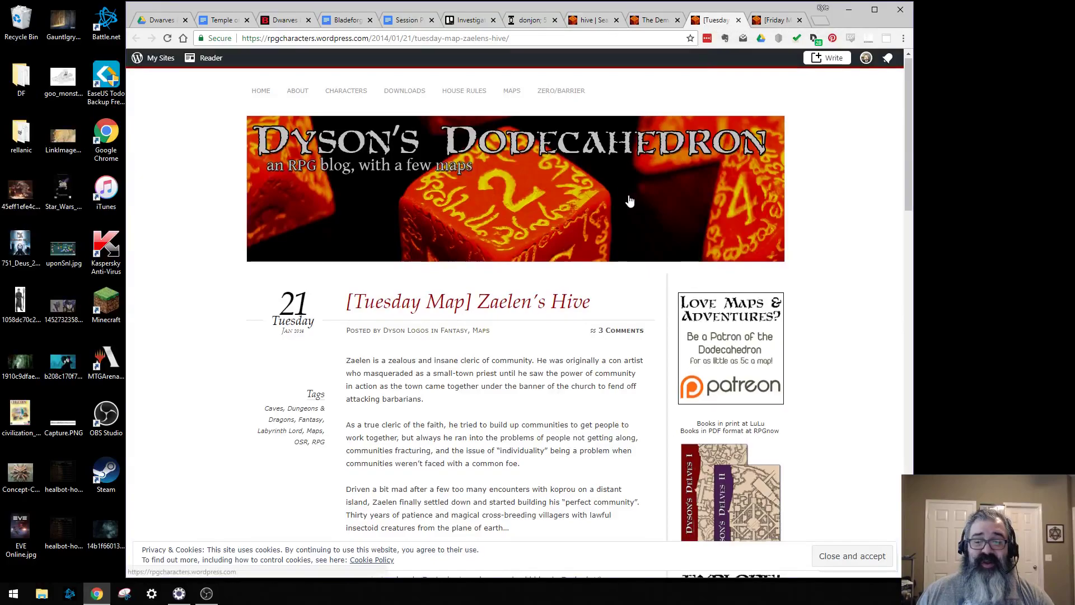
pyautogui.scroll(-5, 634, 203)
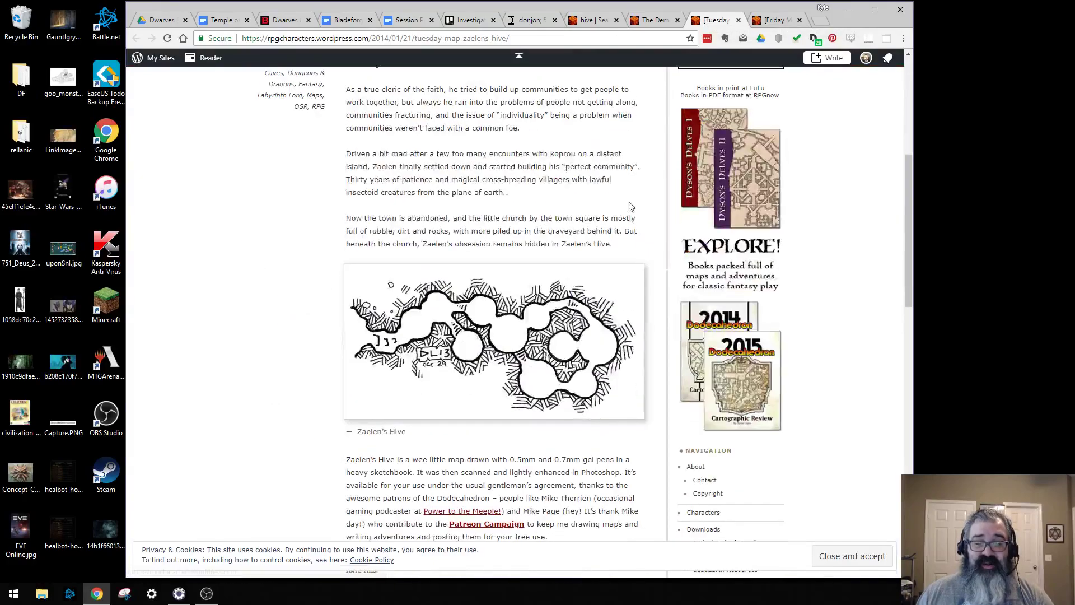
pyautogui.click(678, 20)
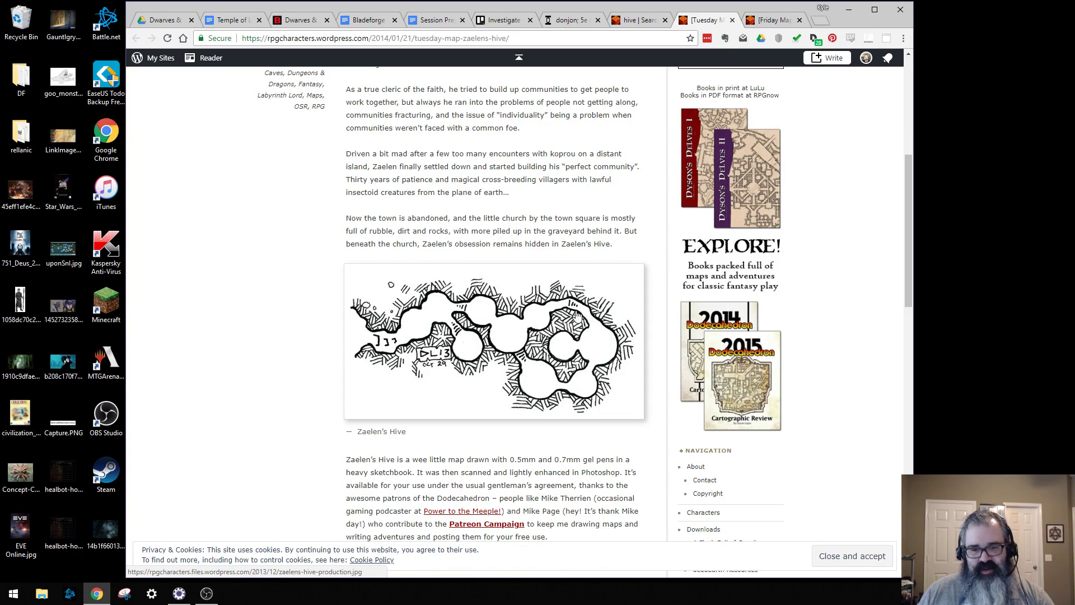
# Step: Examine the map in The Hive in Carver's Cave post, then close that post
pyautogui.hotkey('ctrl', 'Tab')
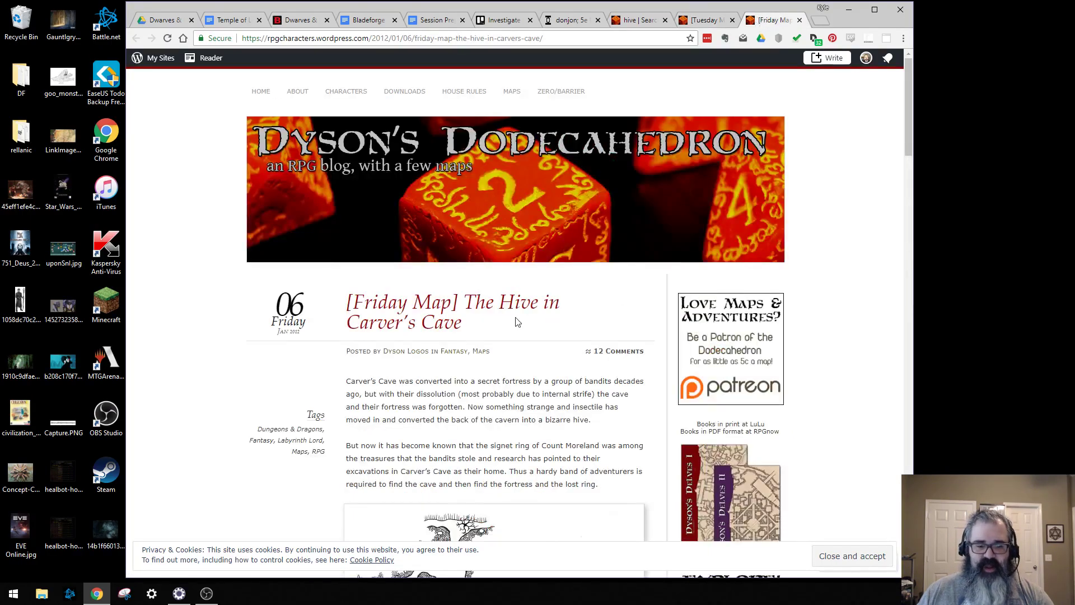
pyautogui.scroll(-6, 517, 322)
pyautogui.scroll(1, 334, 367)
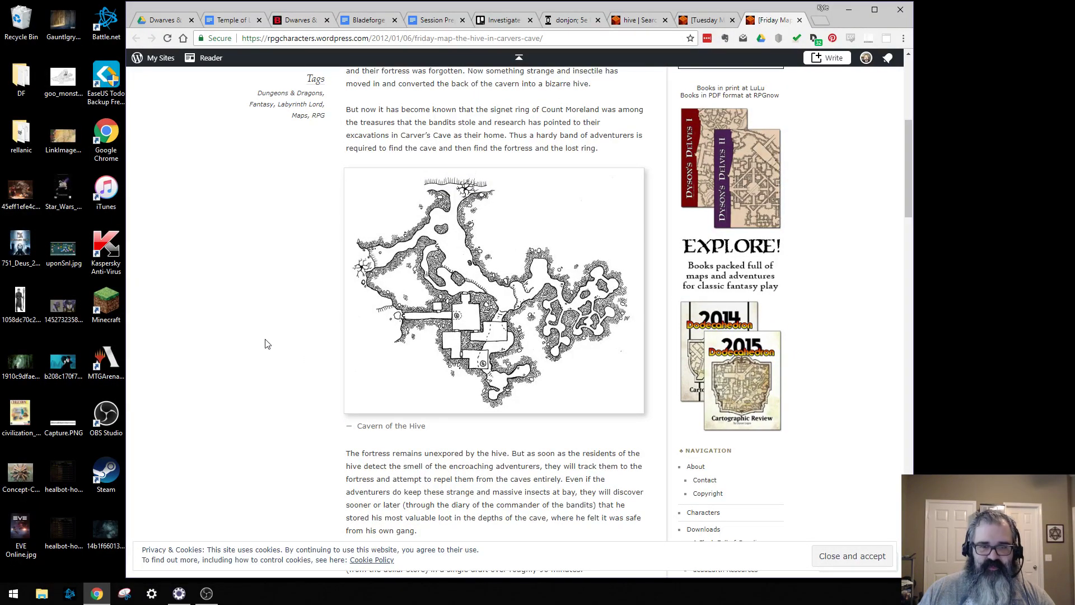
pyautogui.hotkey('ctrl', 'w')
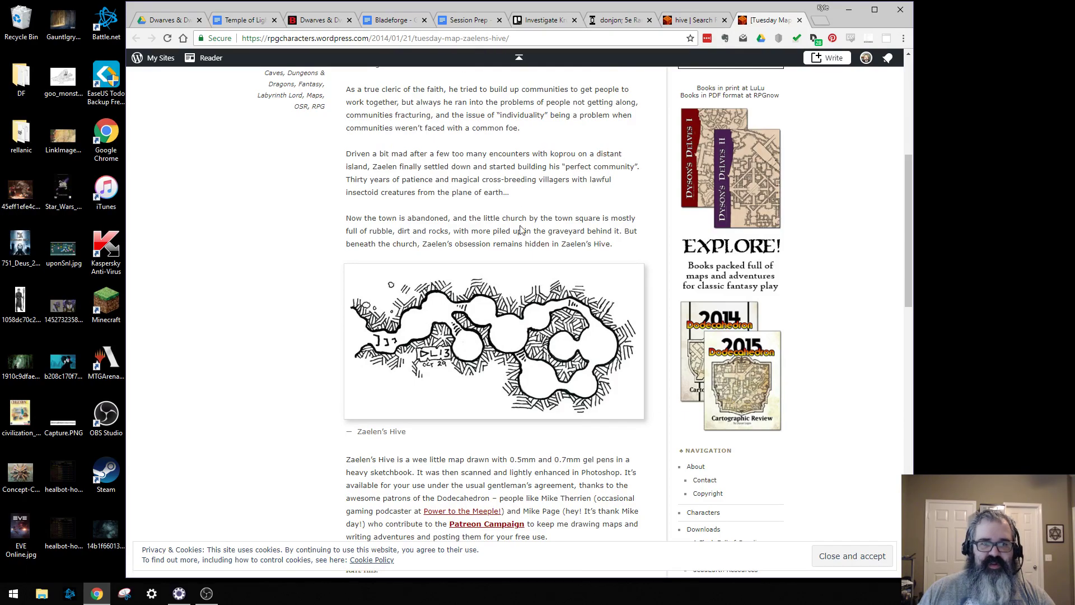
# Step: Copy the Zaelen's Hive map image and attach it to the "Investigate Kruthik warren" card in Trello
pyautogui.rightClick(521, 307)
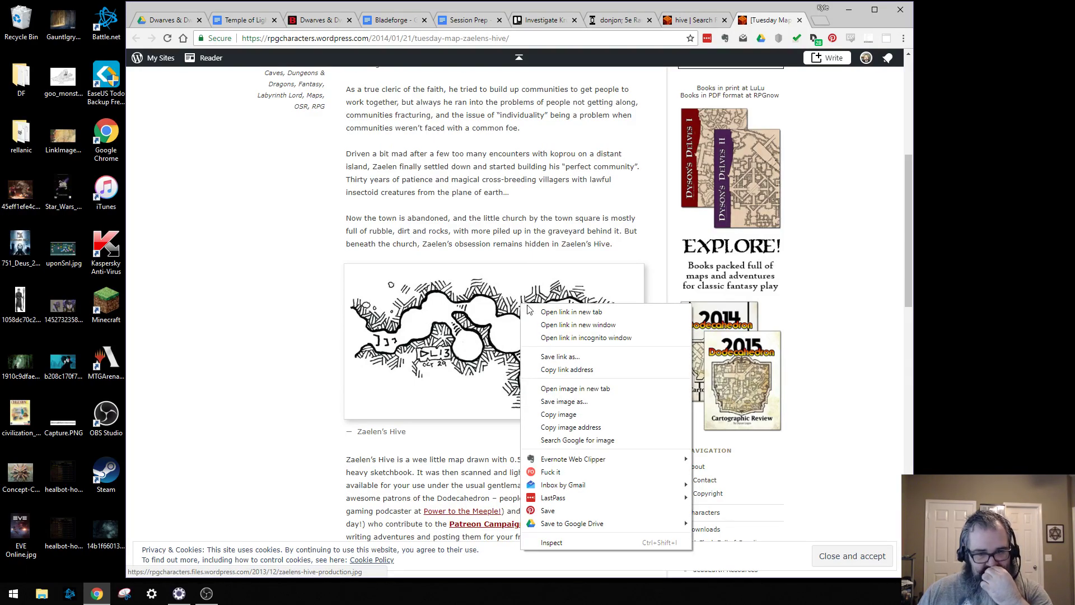
pyautogui.click(571, 420)
pyautogui.hotkey('ctrl', '6')
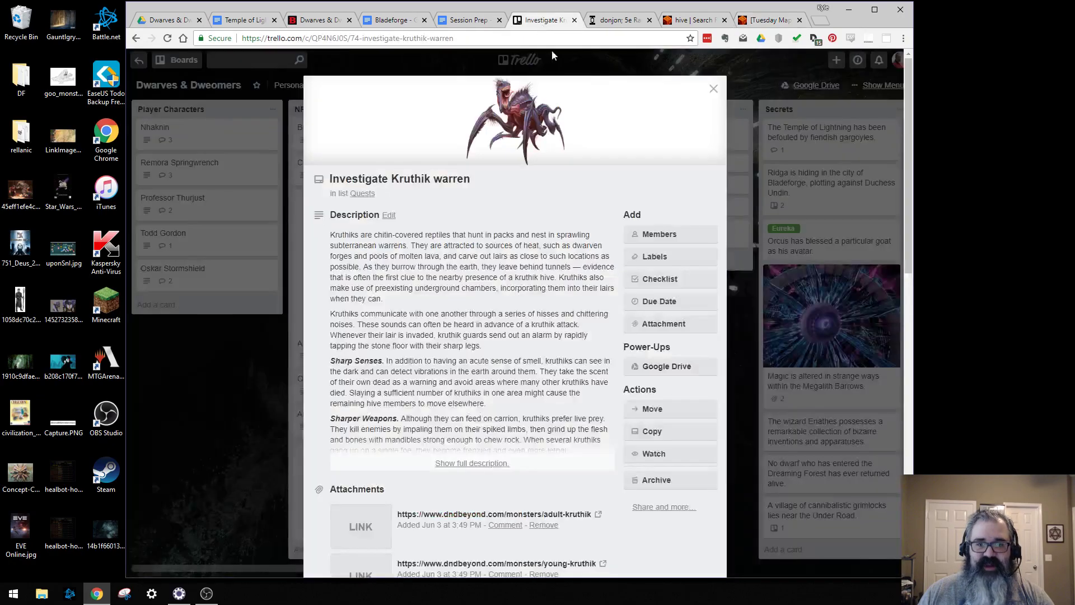
pyautogui.hotkey('ctrl', 'v')
pyautogui.scroll(-4, 534, 252)
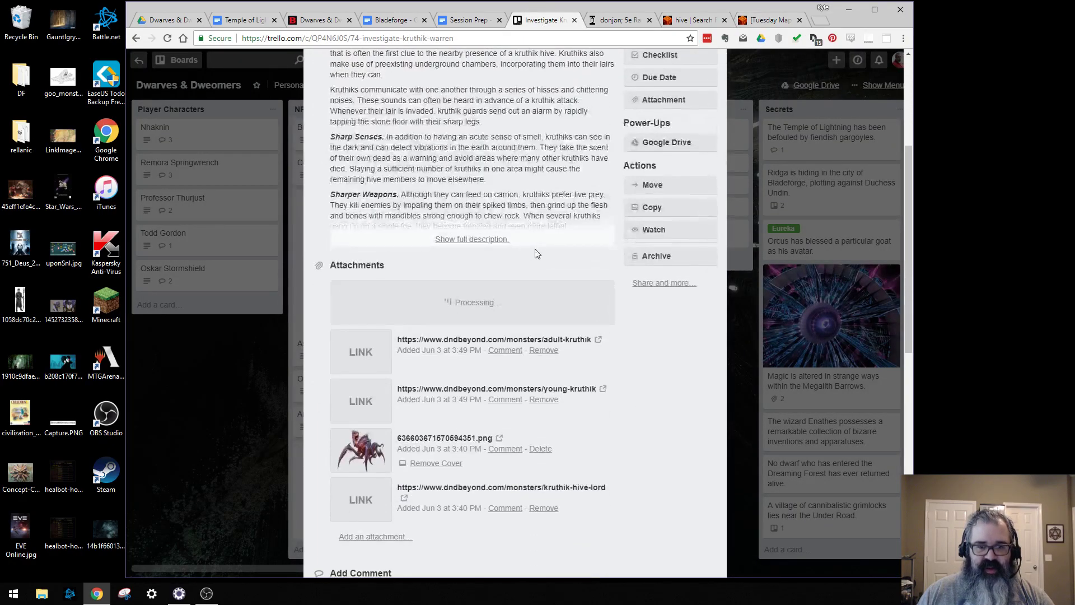
# Step: Copy the web address of the Zaelen's Hive post and attach it as a link to the Kruthik warren card
pyautogui.click(767, 19)
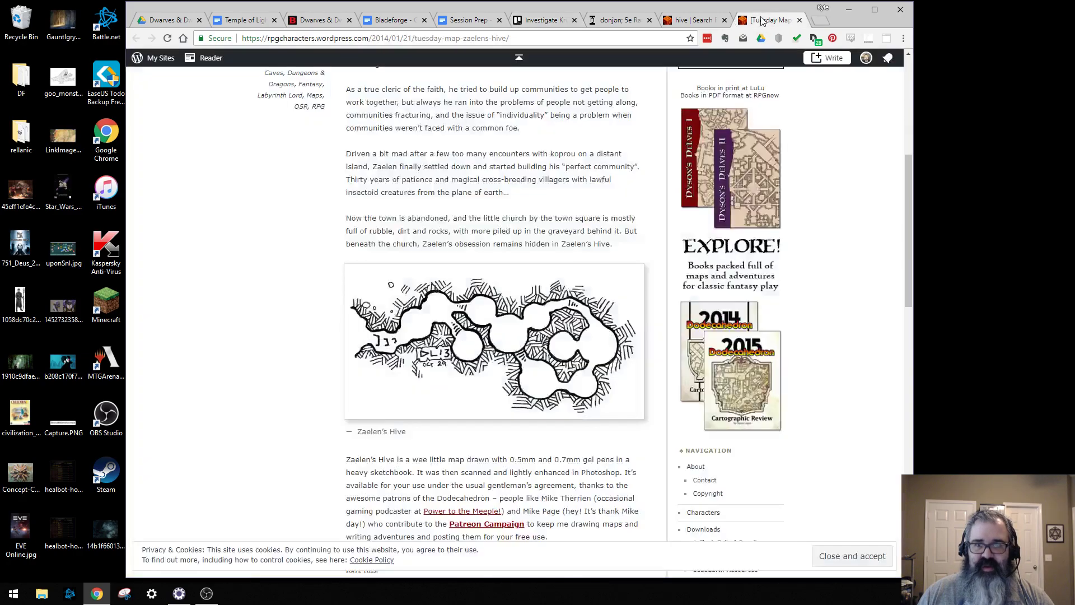
pyautogui.click(546, 38)
pyautogui.hotkey('ctrl', 'c')
pyautogui.click(541, 19)
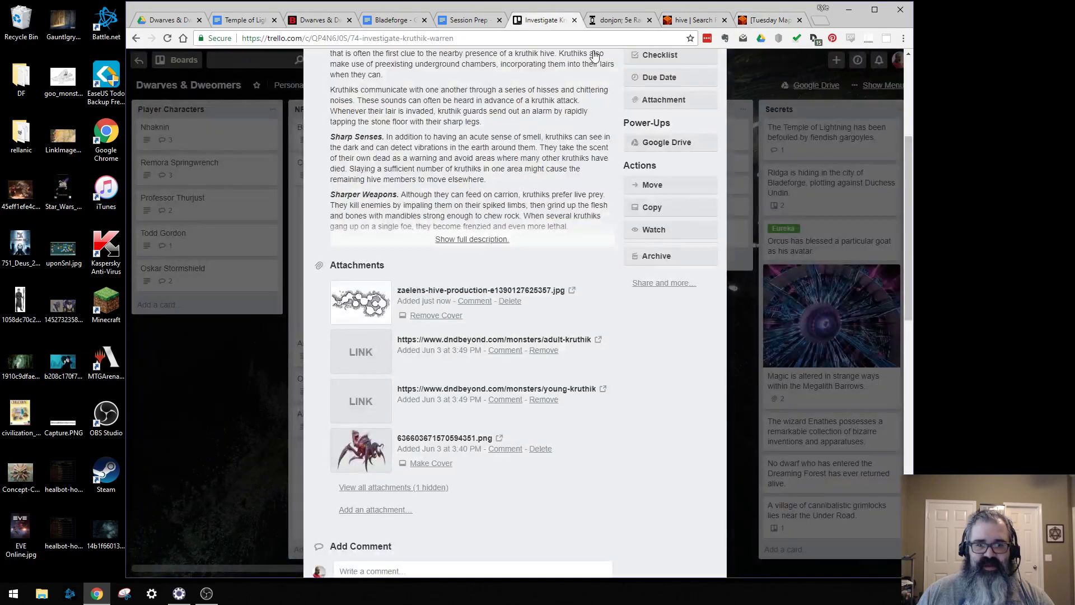
pyautogui.hotkey('ctrl', 'v')
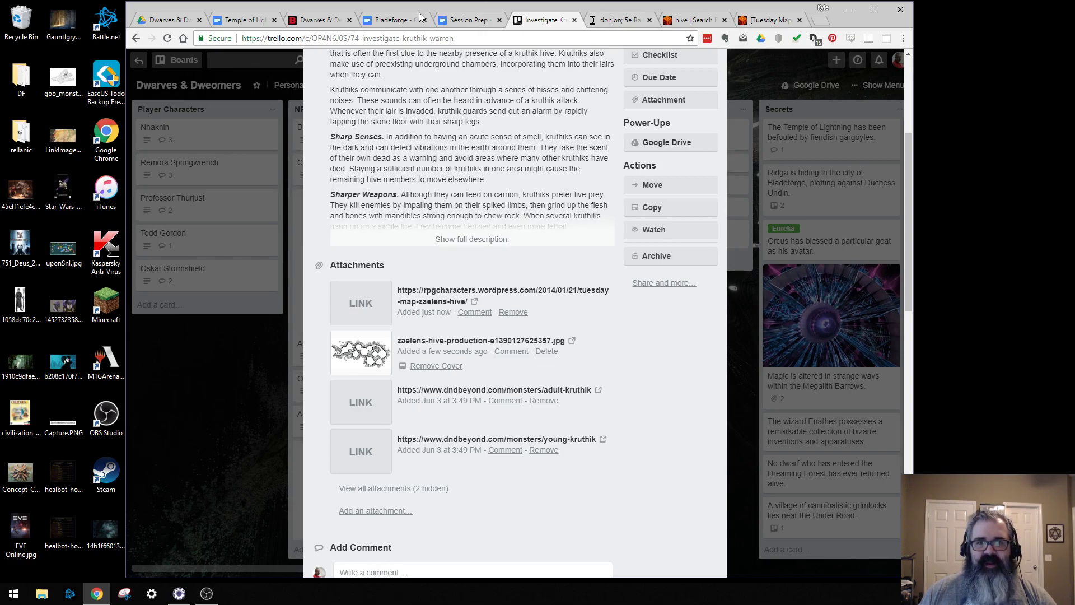
# Step: Glance at the donjon NPC generator, then open dndbeyond.com/magic-items in a new tab
pyautogui.click(616, 22)
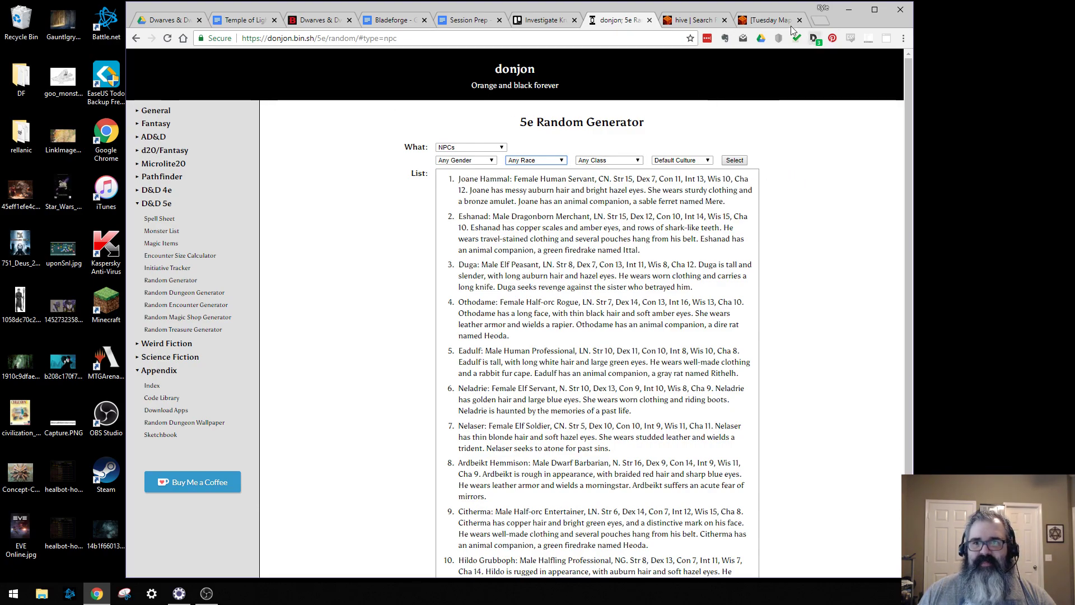
pyautogui.click(825, 20)
pyautogui.write('magi')
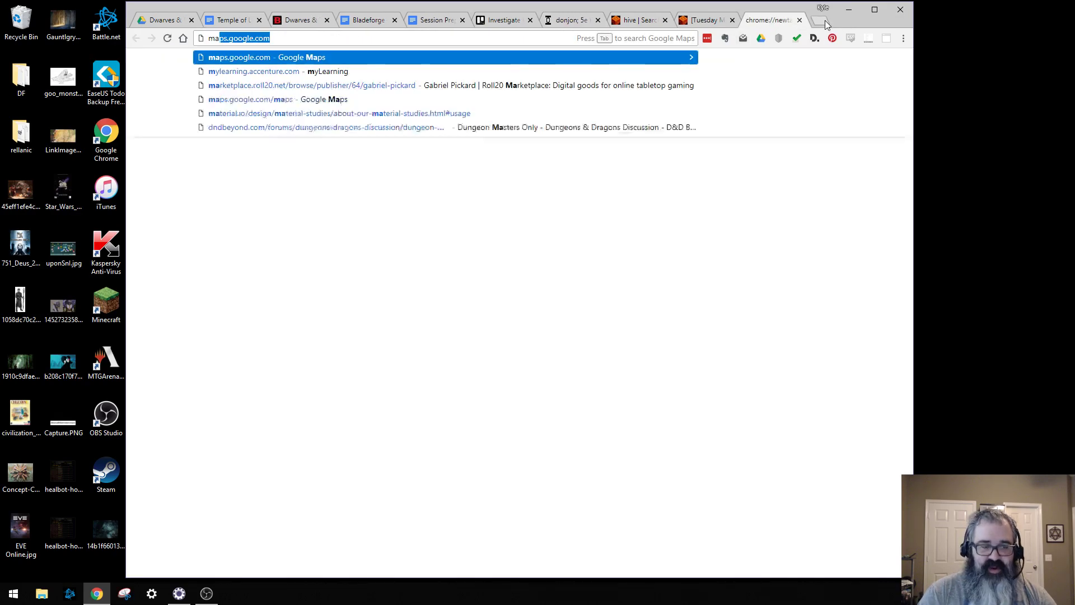
pyautogui.write('c-it')
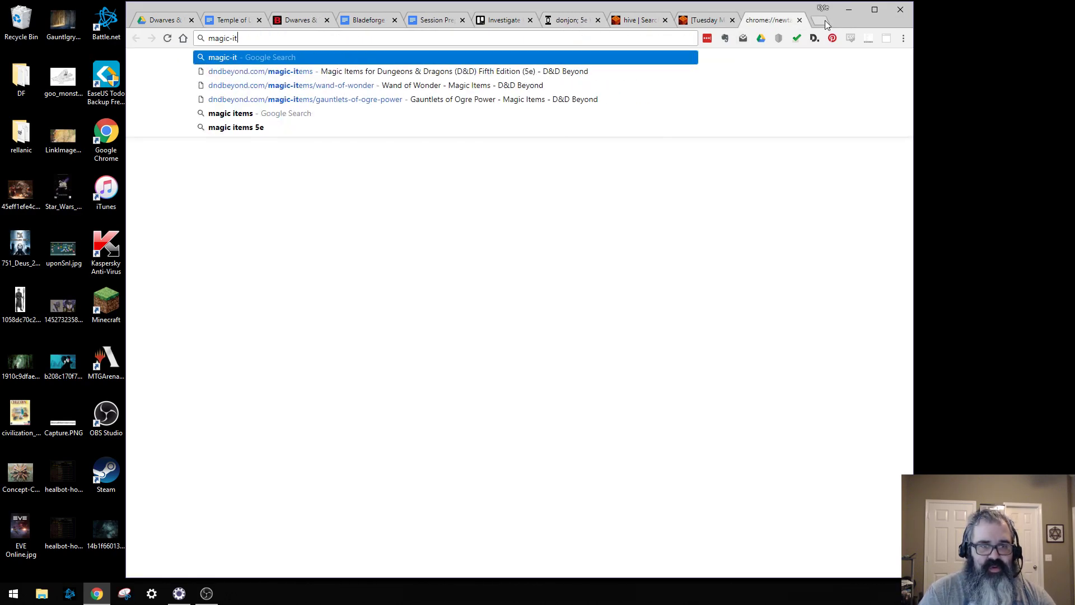
pyautogui.press('Down')
pyautogui.press('Return')
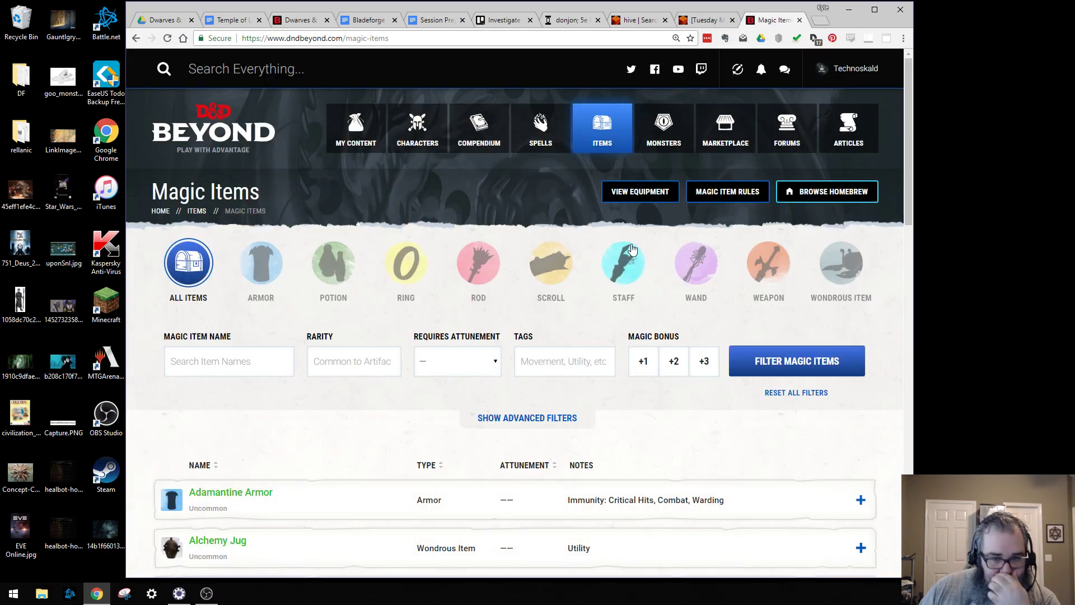
# Step: Filter the magic items by Rare rarity and browse the list
pyautogui.click(328, 364)
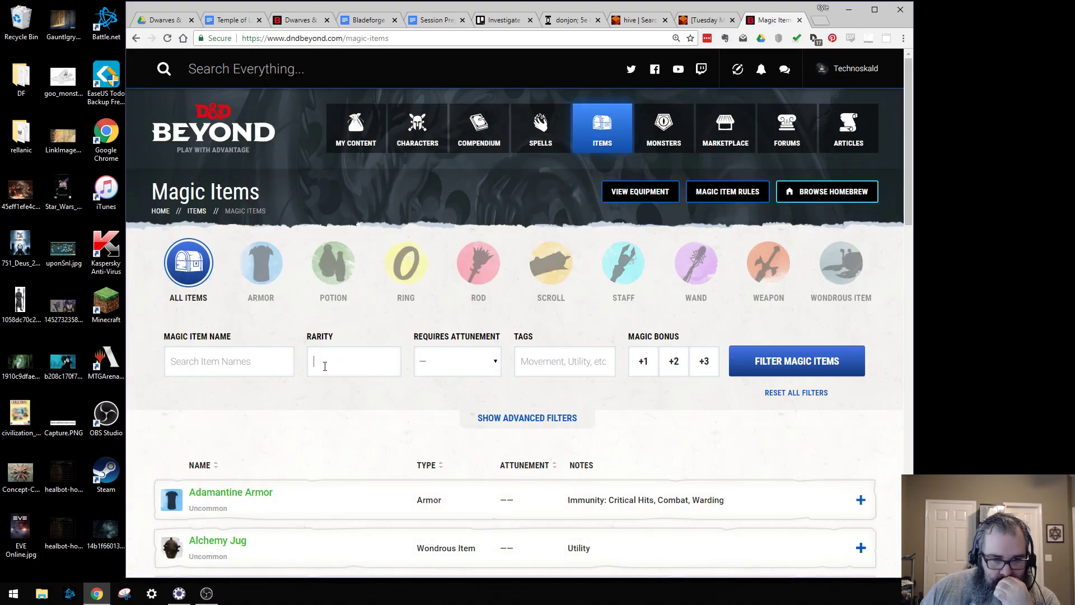
pyautogui.click(347, 420)
pyautogui.click(791, 374)
pyautogui.scroll(-5, 649, 336)
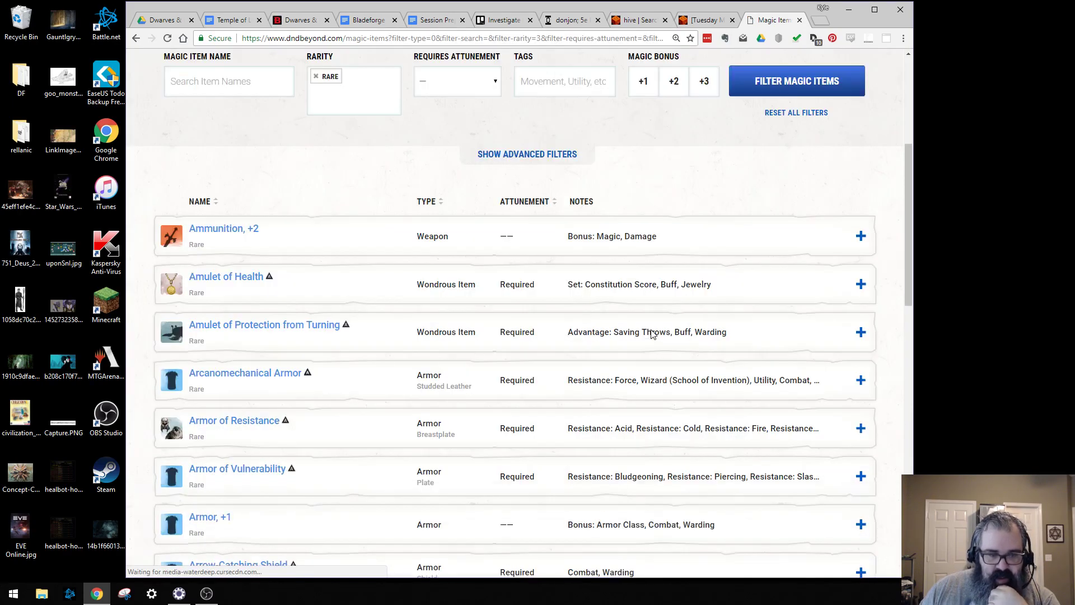
pyautogui.scroll(-5, 386, 353)
pyautogui.scroll(2, 388, 350)
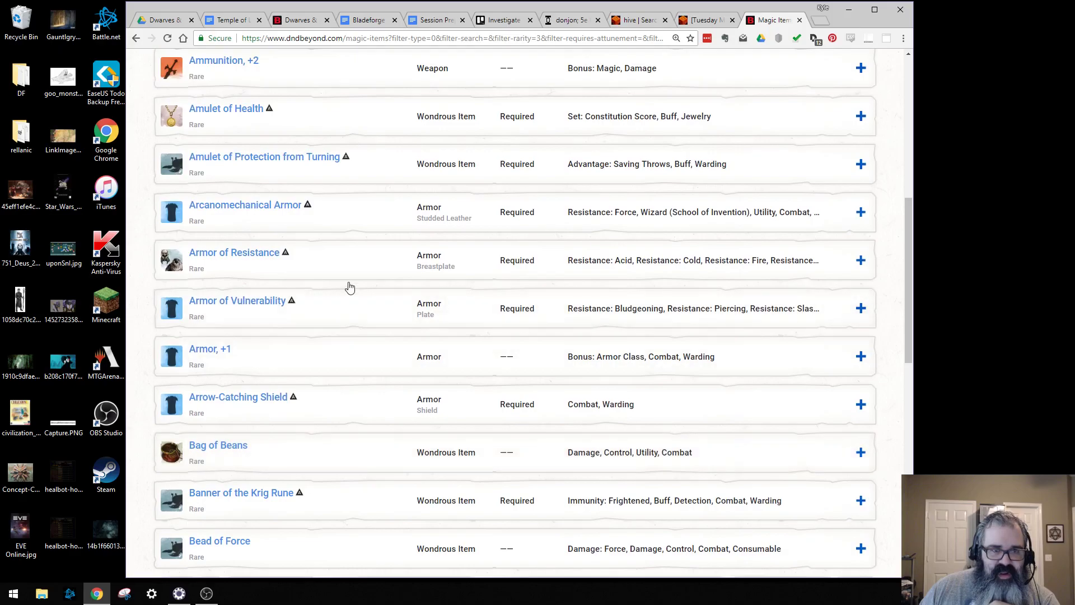
# Step: Read the Amulet of Health description, skim the nearby rare items and collapse the entry
pyautogui.click(339, 129)
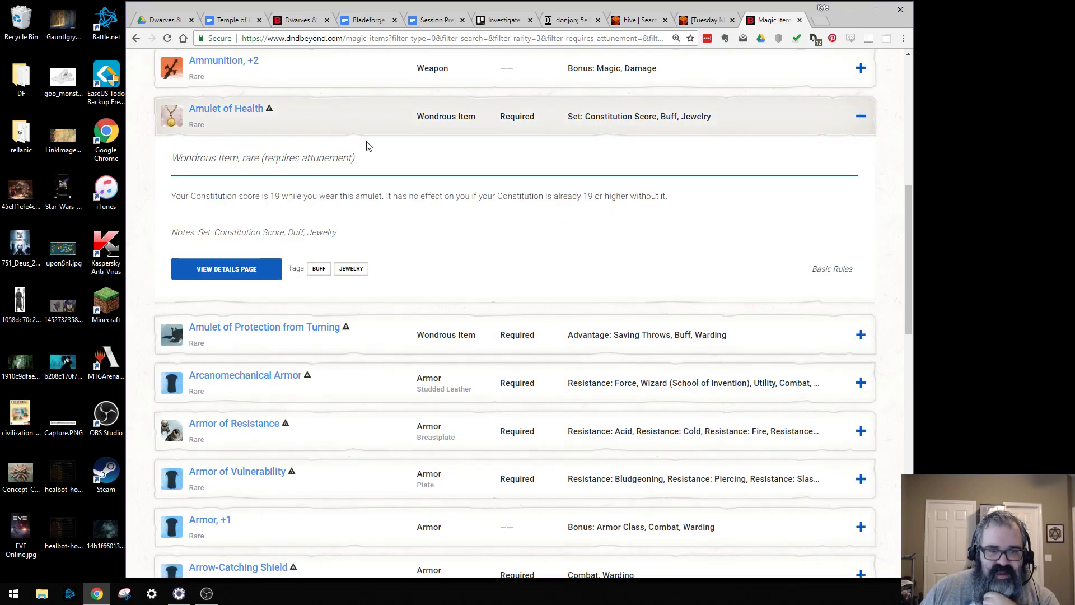
pyautogui.scroll(-1, 430, 249)
pyautogui.scroll(-4, 430, 249)
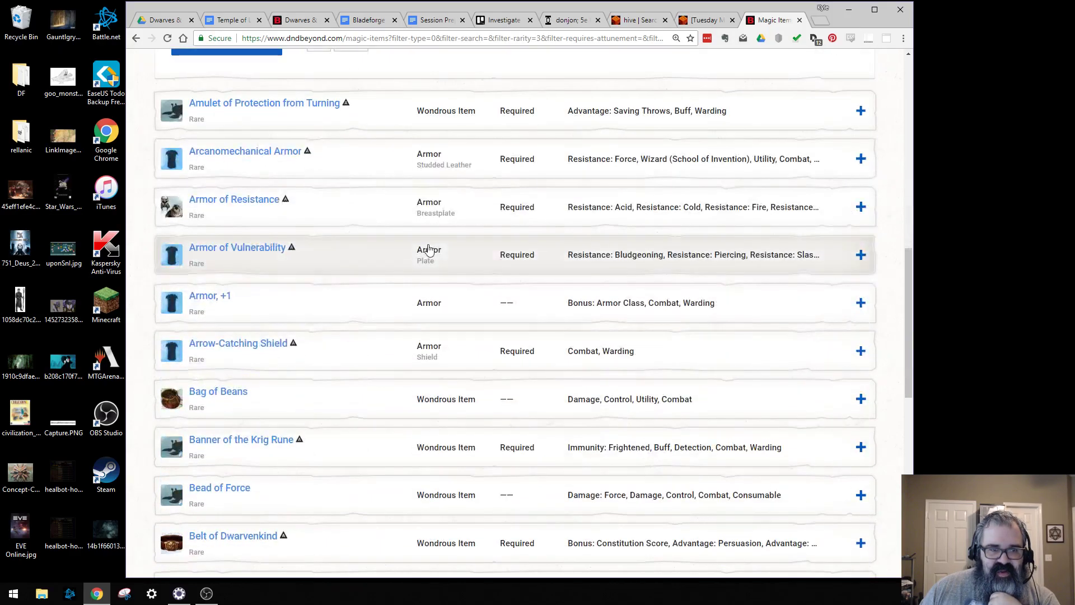
pyautogui.scroll(5, 418, 245)
pyautogui.scroll(2, 375, 89)
pyautogui.click(391, 180)
pyautogui.scroll(2, 379, 177)
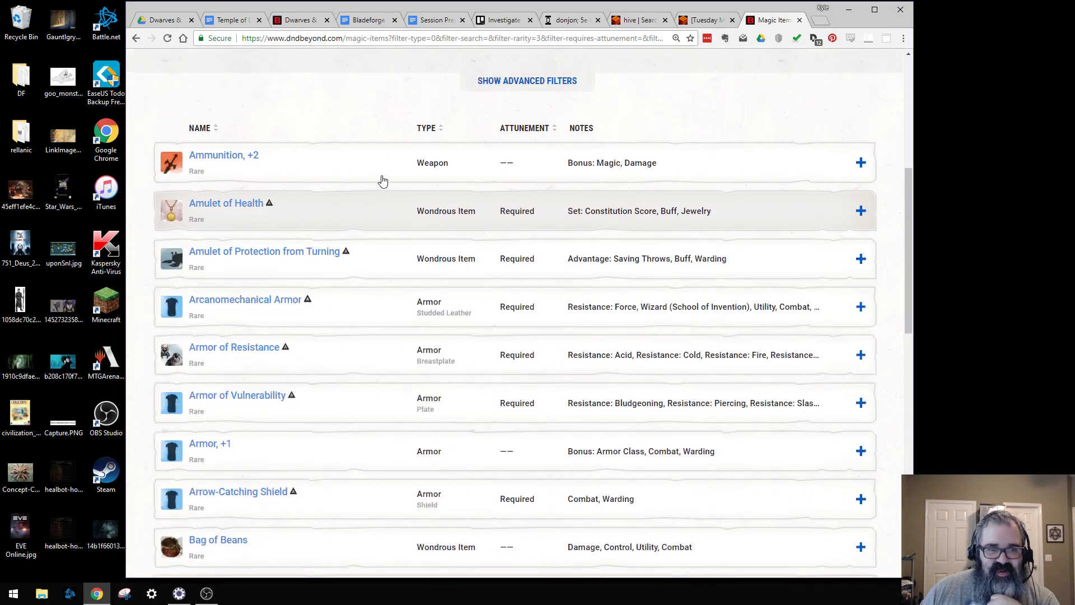
# Step: Replace the Rare rarity filter with Uncommon, apply it and browse the listed magic items
pyautogui.click(316, 77)
pyautogui.click(331, 84)
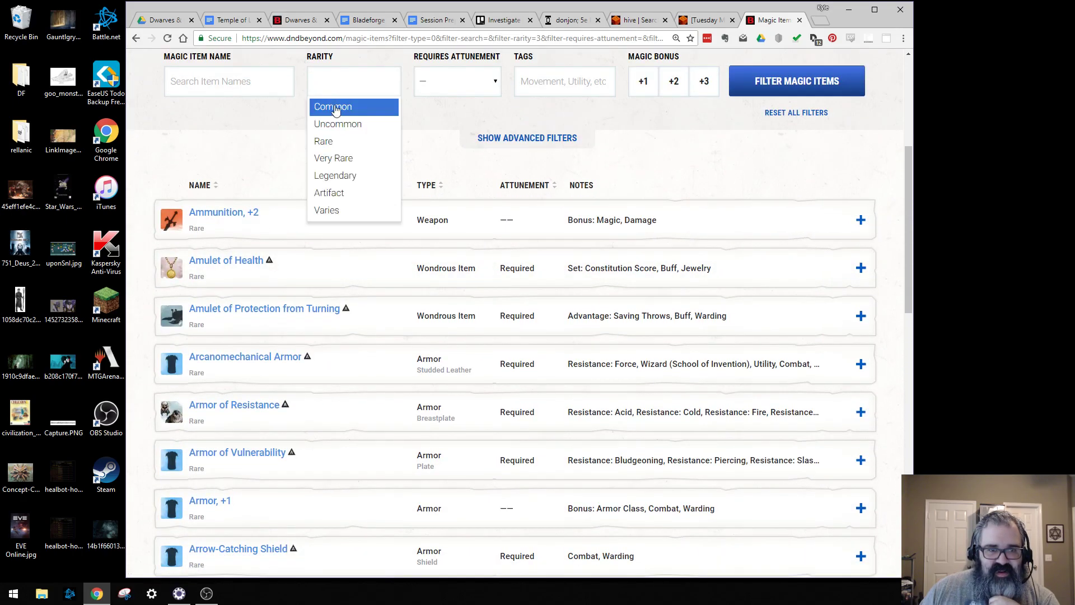
pyautogui.click(336, 123)
pyautogui.click(751, 85)
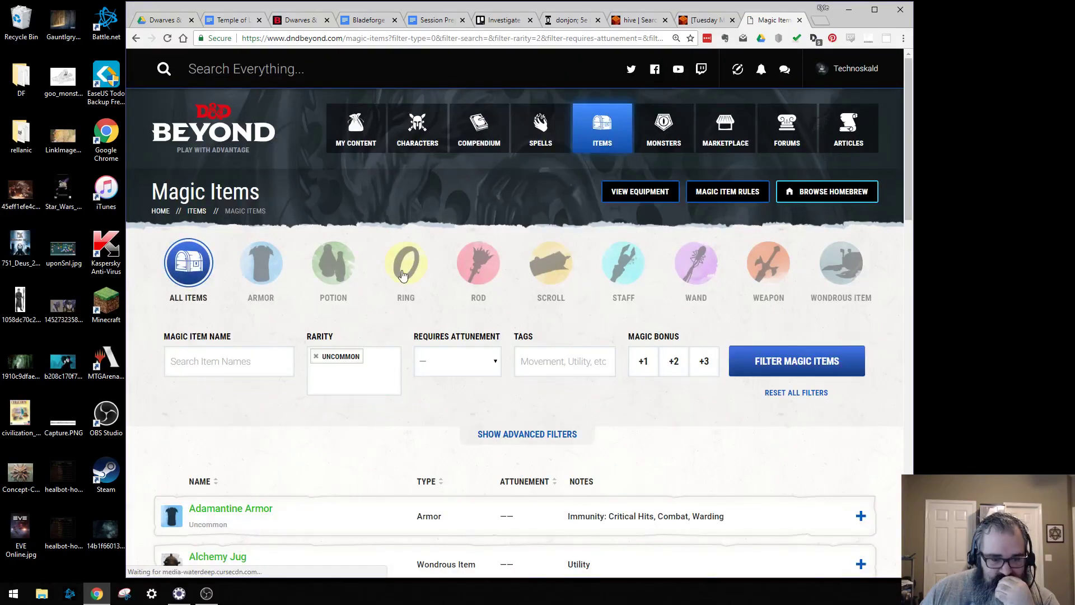
pyautogui.scroll(-4, 353, 301)
pyautogui.scroll(-5, 353, 298)
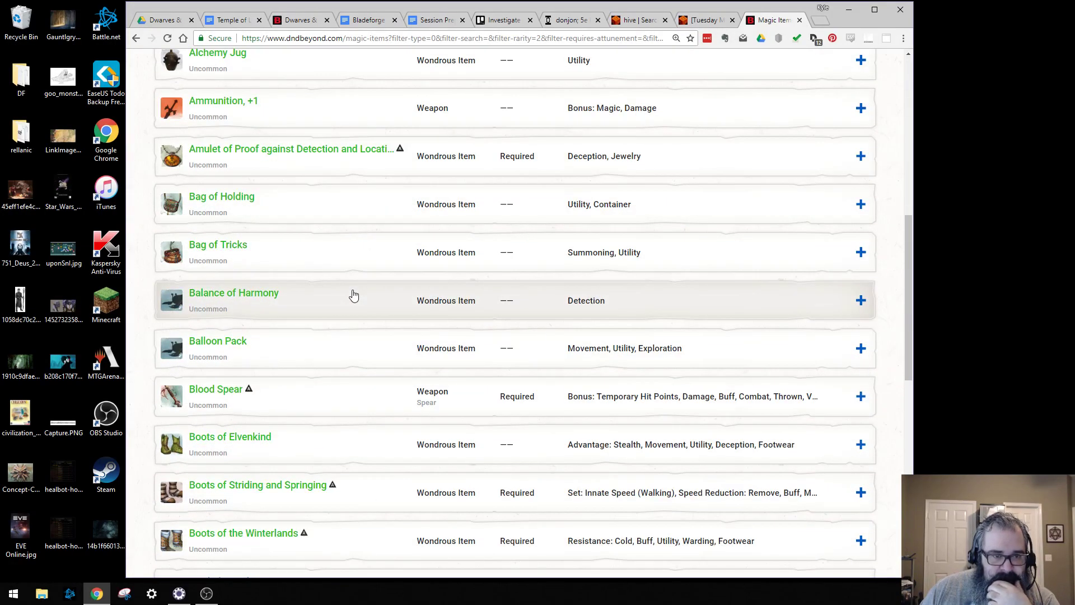
pyautogui.scroll(-1, 355, 293)
pyautogui.scroll(1, 342, 235)
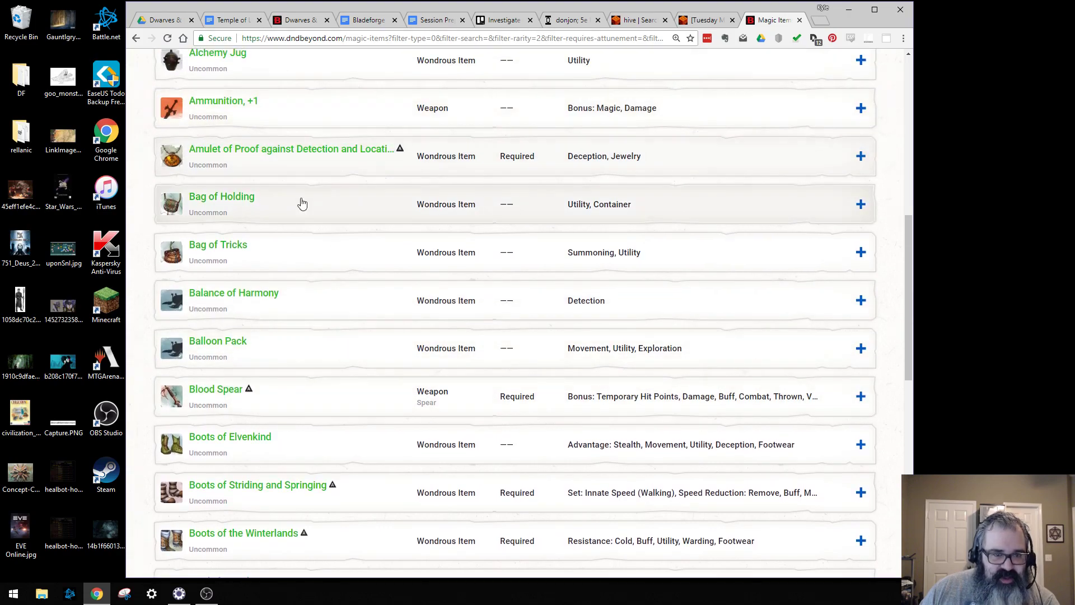
# Step: Expand the Balloon Pack entry, read its description and collapse it
pyautogui.click(337, 351)
pyautogui.scroll(-5, 331, 336)
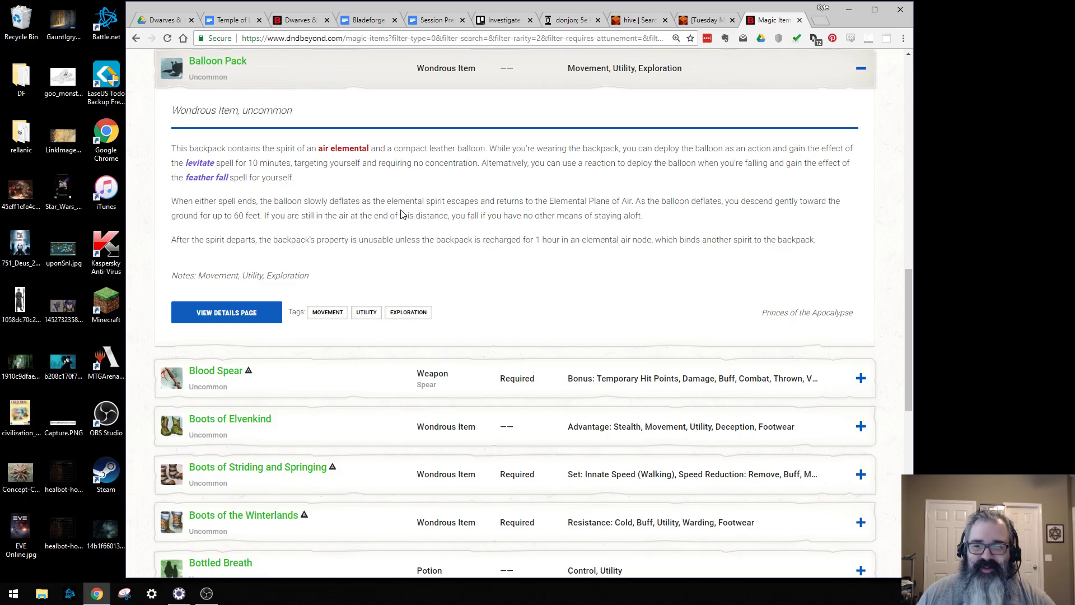
pyautogui.click(335, 74)
# Step: Read the descriptions of the Boots of the Winterlands and Boots of Striding and Springing, then collapse both entries
pyautogui.click(360, 259)
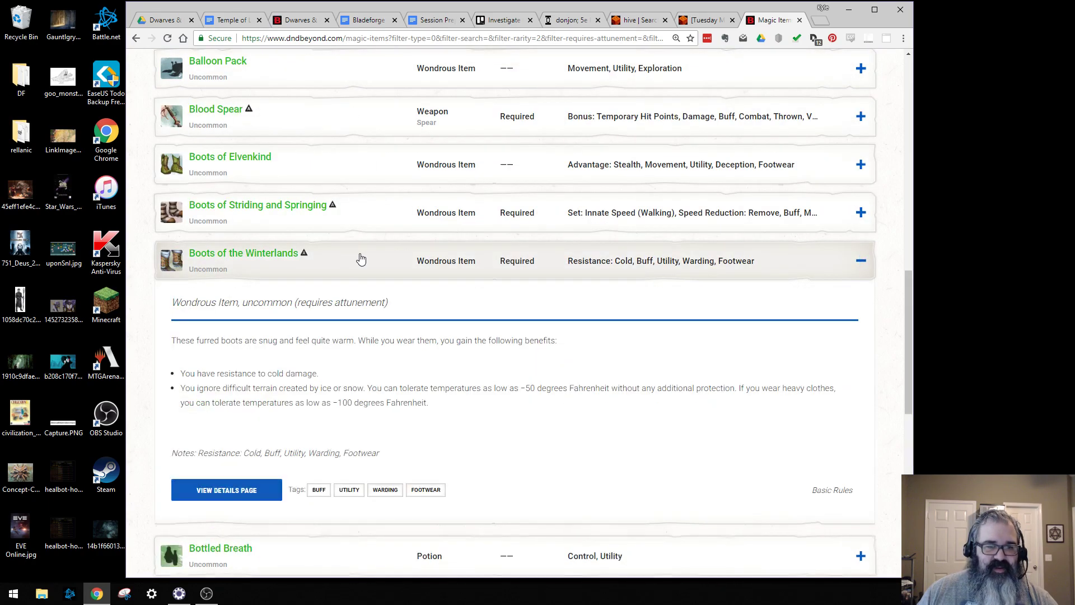
pyautogui.click(377, 226)
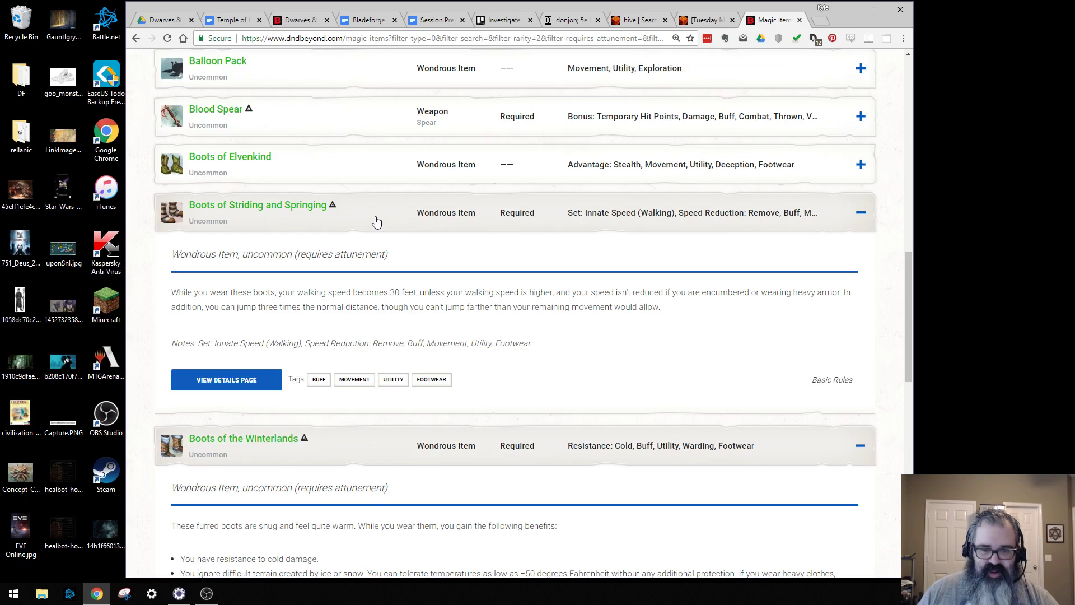
pyautogui.click(376, 223)
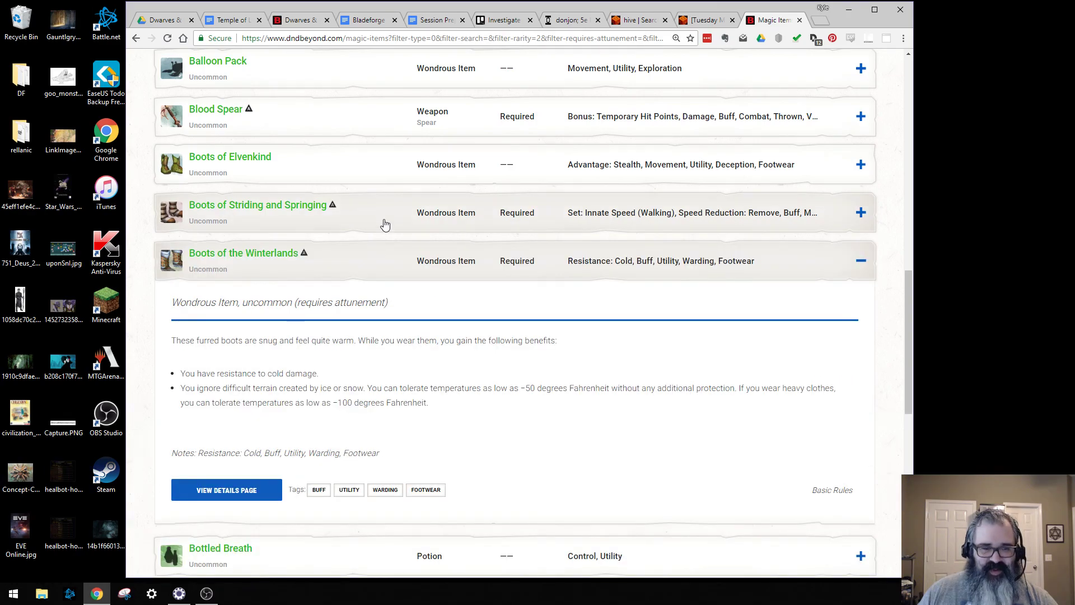
pyautogui.click(385, 224)
pyautogui.click(384, 224)
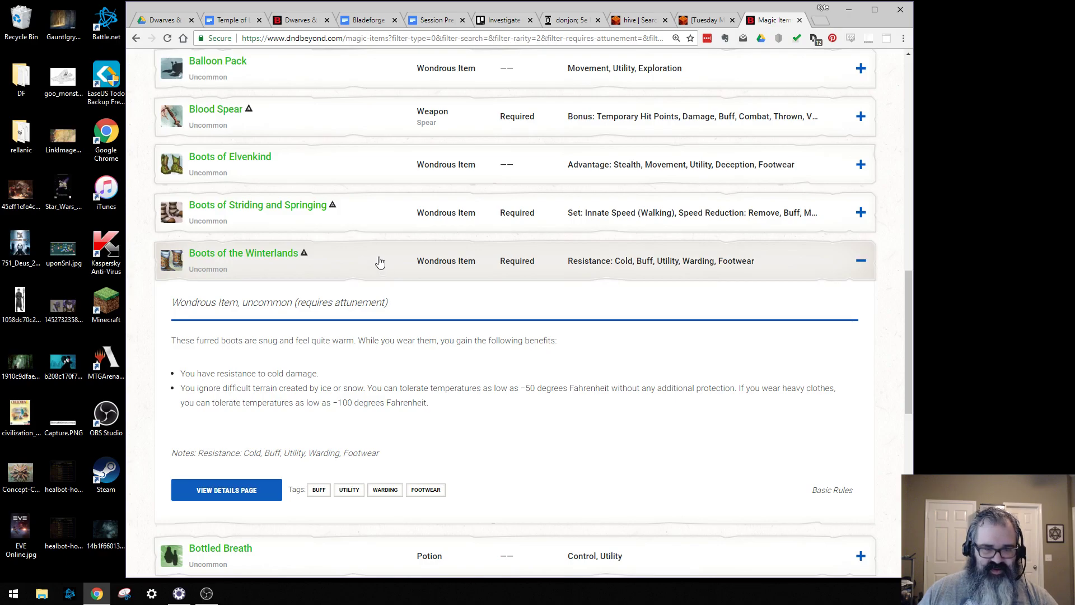
pyautogui.click(379, 262)
# Step: Check the Brooch of Shielding description further down the uncommon items and collapse it
pyautogui.scroll(-2, 378, 262)
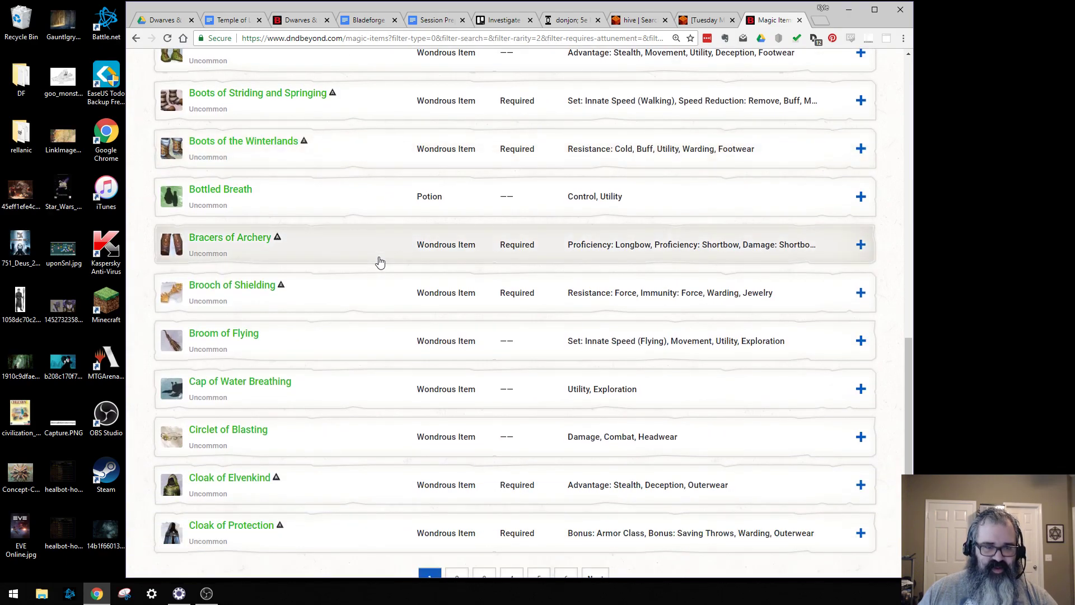
pyautogui.scroll(-1, 377, 261)
pyautogui.click(370, 240)
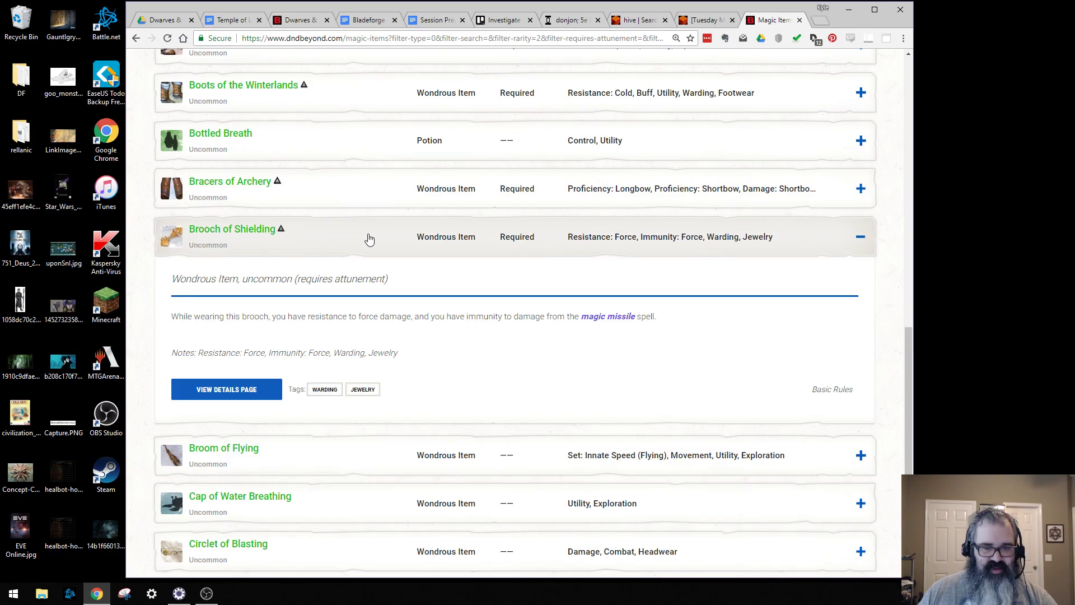
pyautogui.click(369, 240)
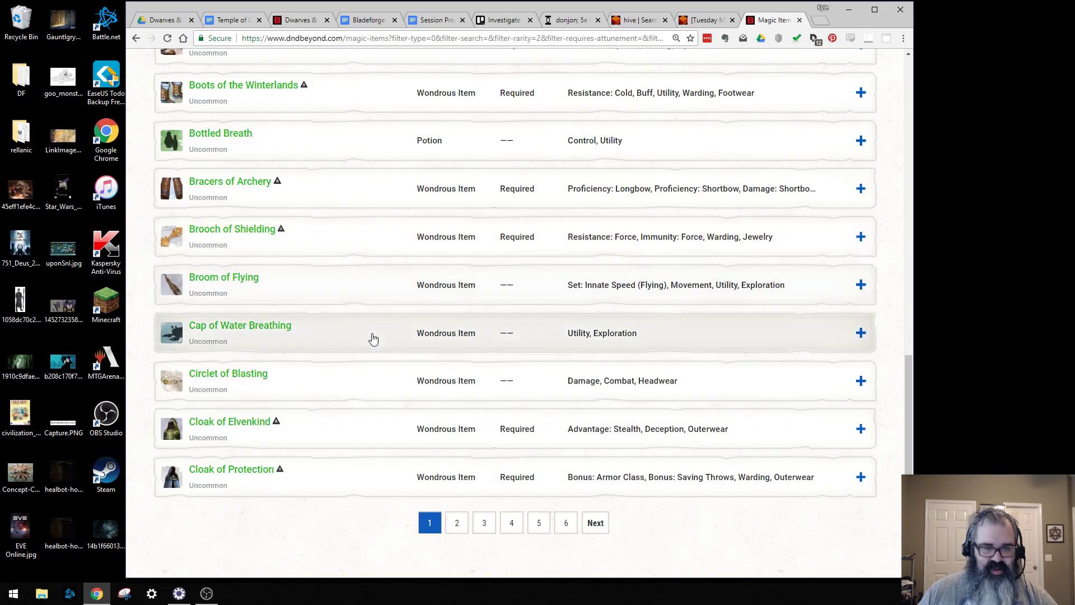
# Step: Read and collapse the Cloak of Protection entry, and go to page 2 of the uncommon magic items
pyautogui.scroll(-2, 350, 386)
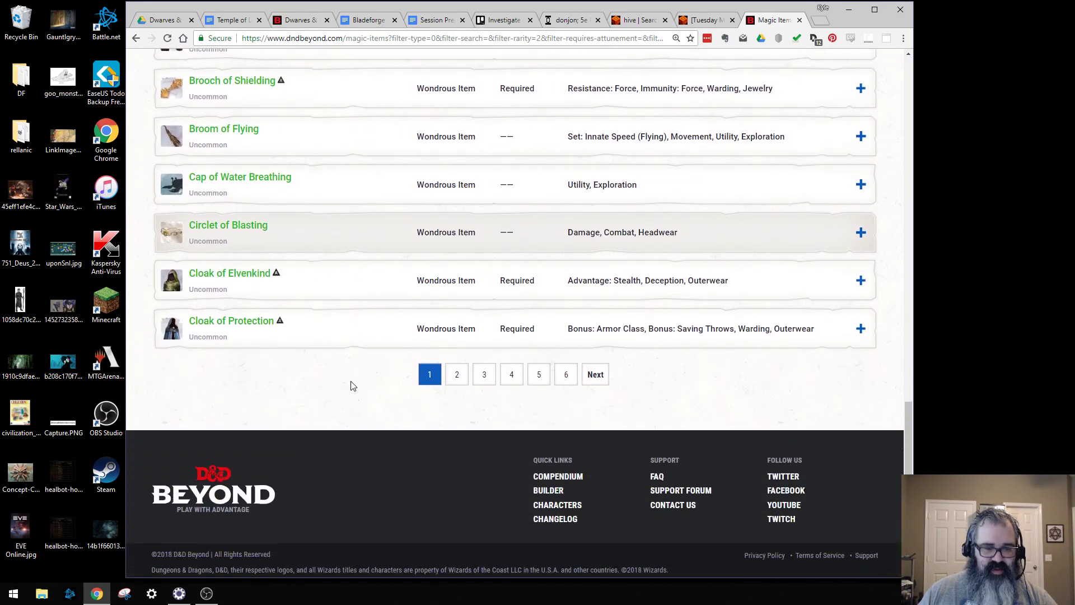
pyautogui.click(339, 325)
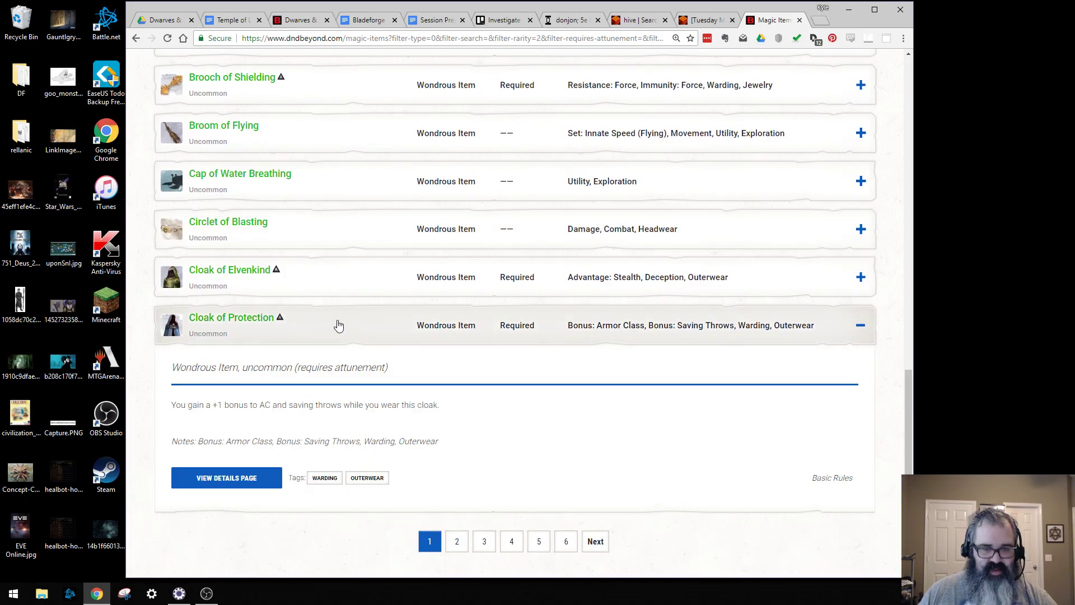
pyautogui.click(338, 325)
pyautogui.click(456, 370)
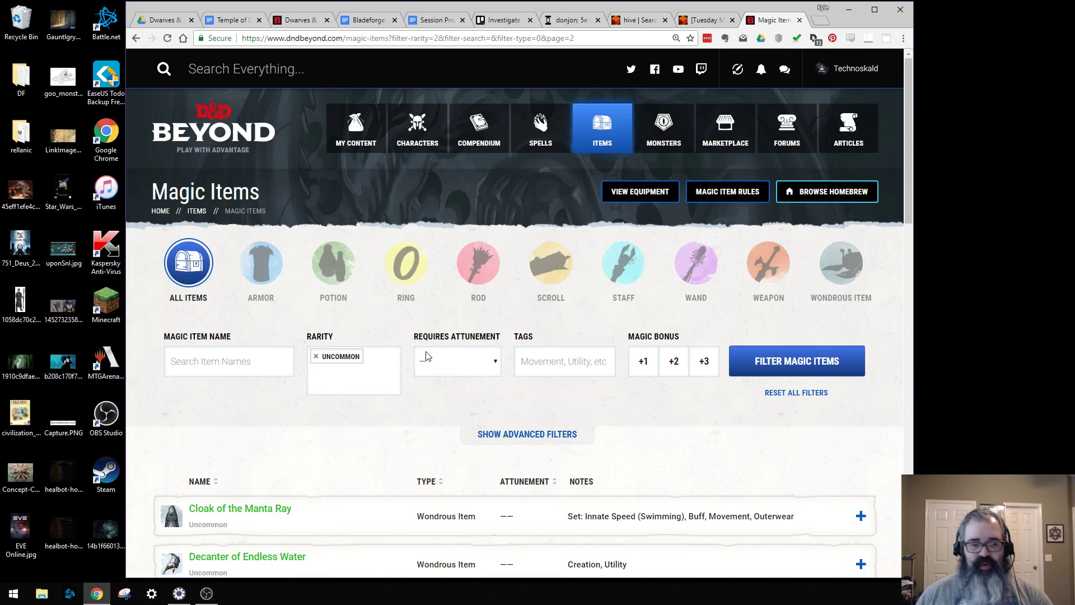
pyautogui.scroll(-5, 425, 356)
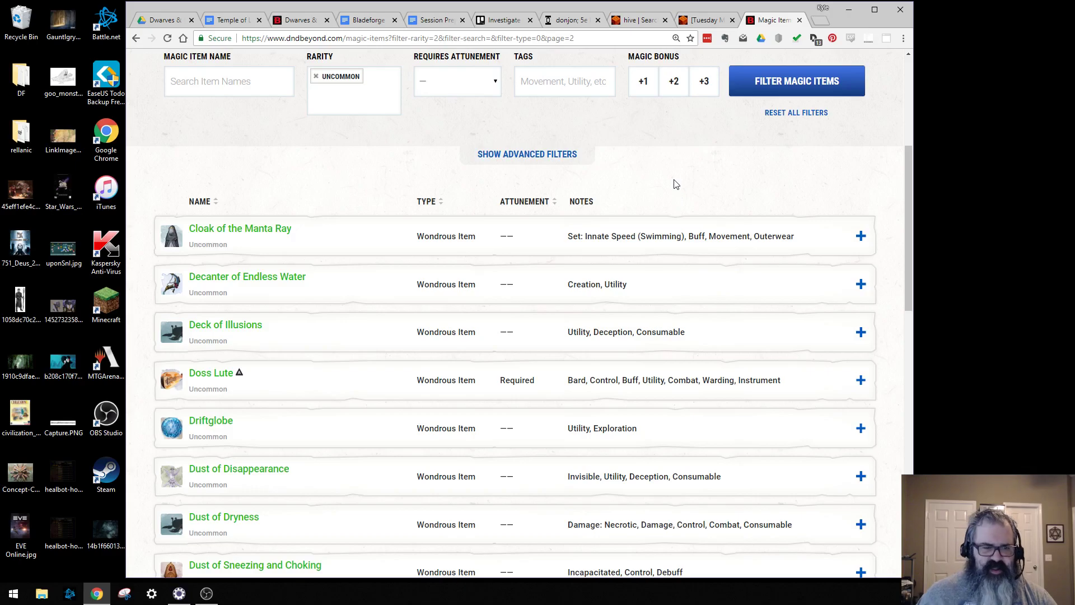
# Step: Switch to the campaign page and view the half-orc barbarian's character sheet down to the Features section
pyautogui.click(302, 23)
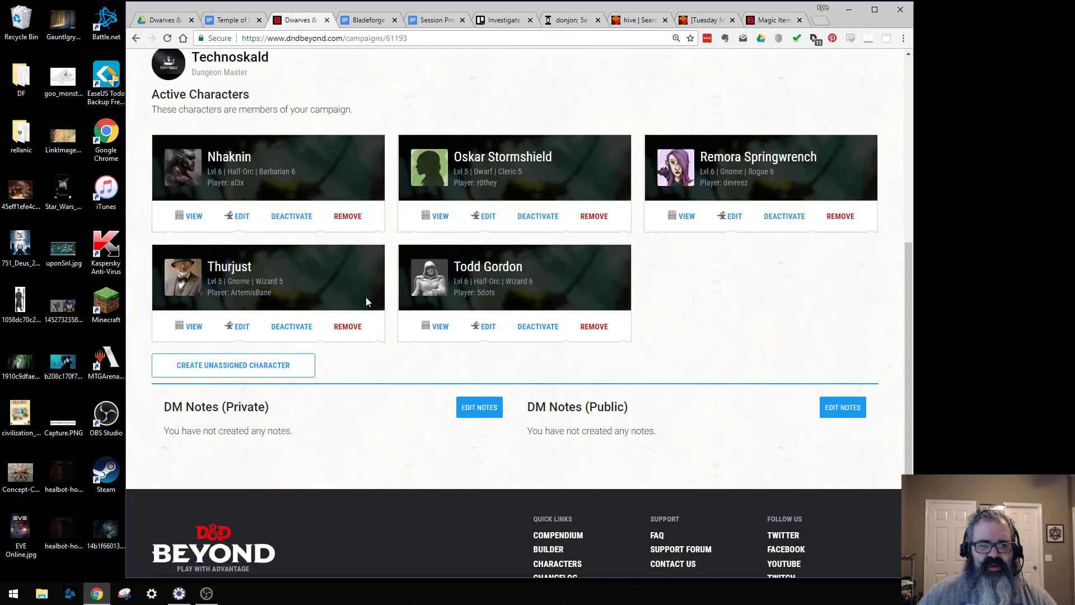
pyautogui.click(193, 216)
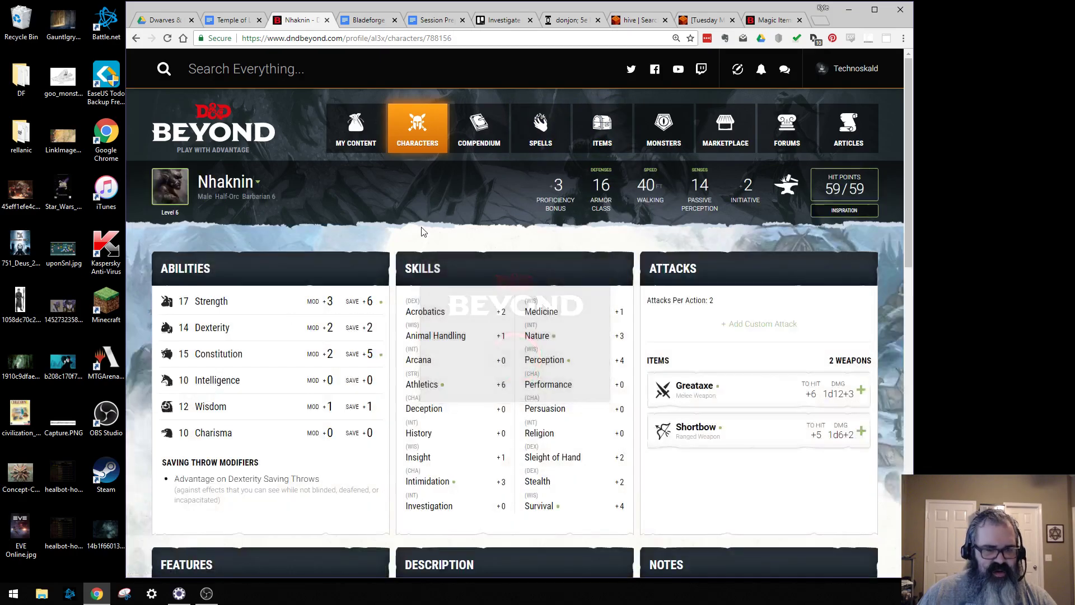
pyautogui.scroll(-6, 352, 299)
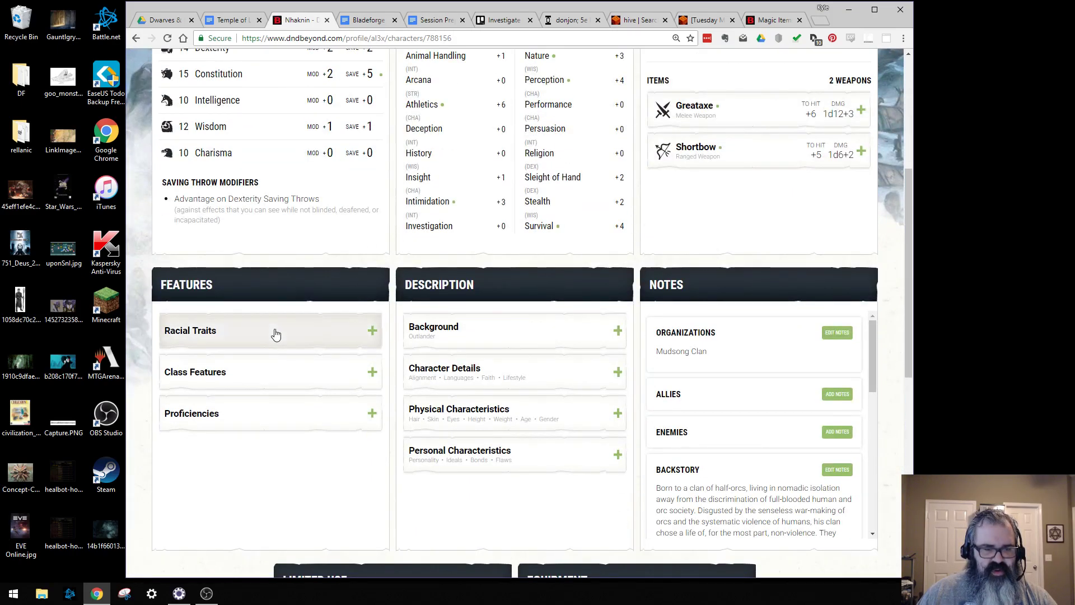
# Step: Expand the barbarian's Class Features and read the Primal Path entry
pyautogui.click(278, 372)
pyautogui.scroll(-3, 295, 367)
pyautogui.click(284, 399)
pyautogui.scroll(-3, 284, 403)
pyautogui.scroll(1, 336, 390)
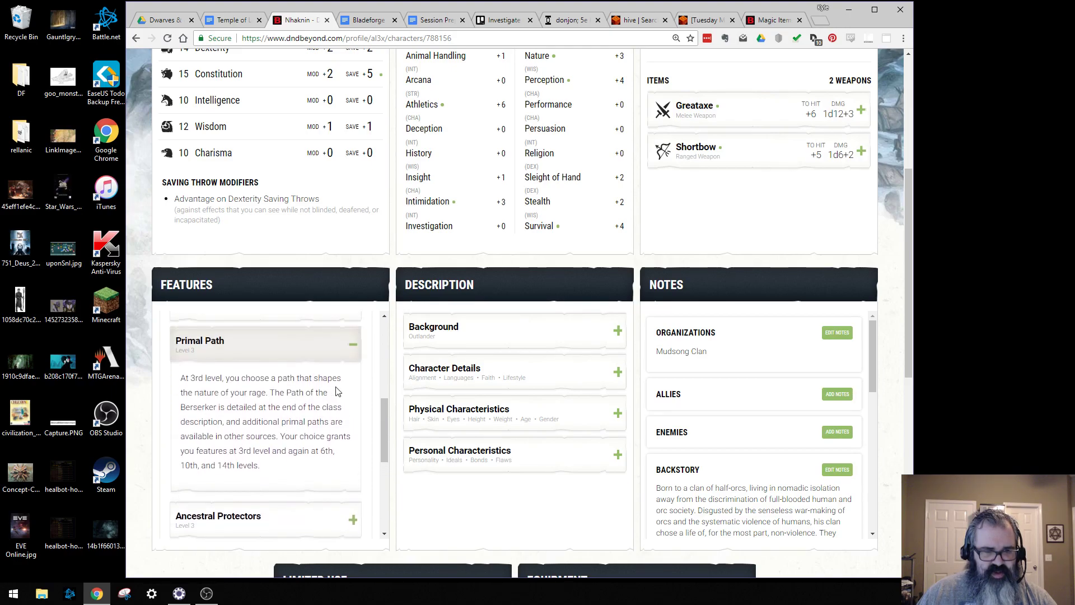
# Step: Read the Ancestral Protectors feature and check the remaining class features before returning to the sheet's header
pyautogui.click(269, 520)
pyautogui.scroll(-2, 281, 464)
pyautogui.scroll(1, 281, 464)
pyautogui.scroll(-3, 281, 448)
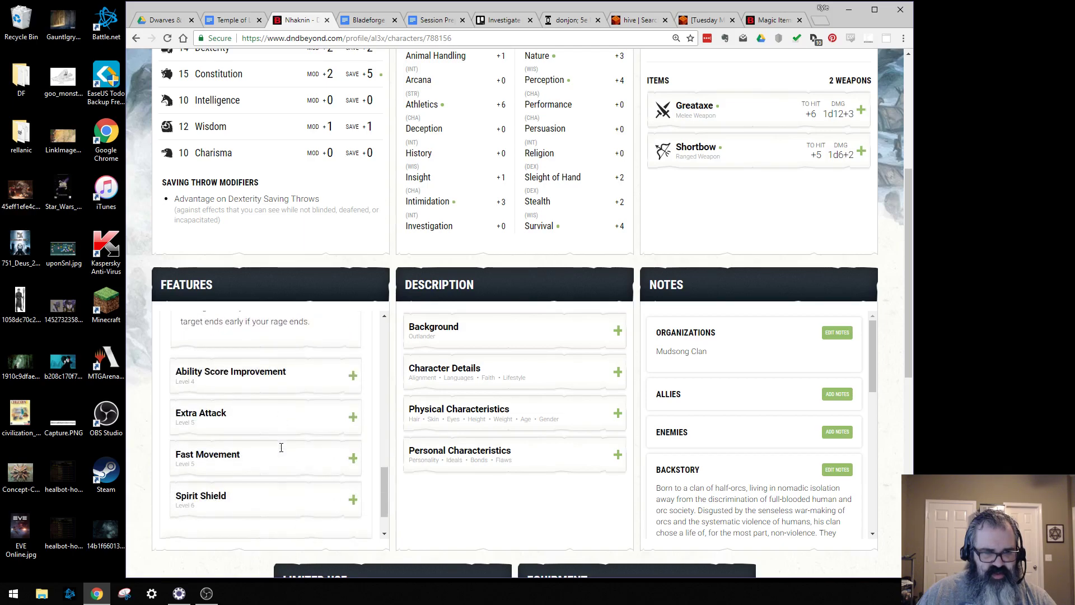
pyautogui.scroll(15, 252, 396)
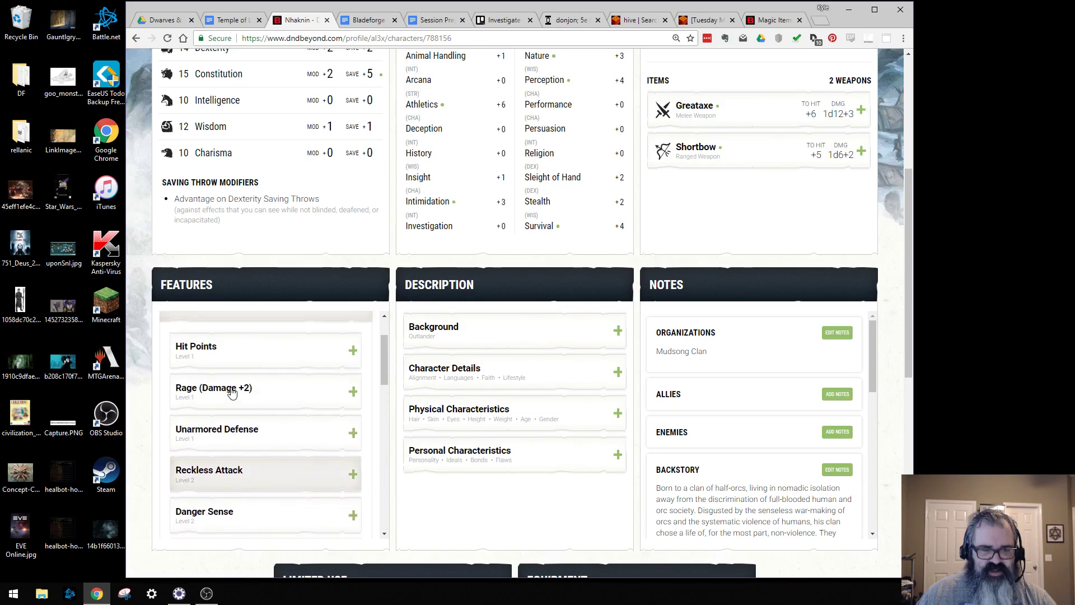
pyautogui.click(231, 346)
pyautogui.scroll(5, 229, 341)
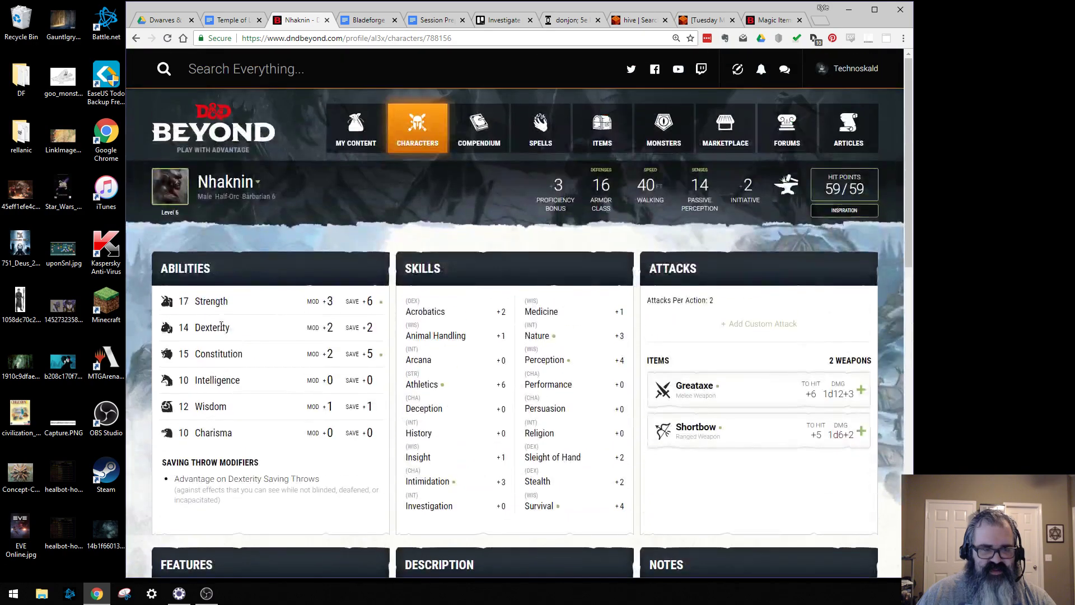
# Step: Export the barbarian's character sheet as a PDF and open the downloaded file
pyautogui.click(253, 202)
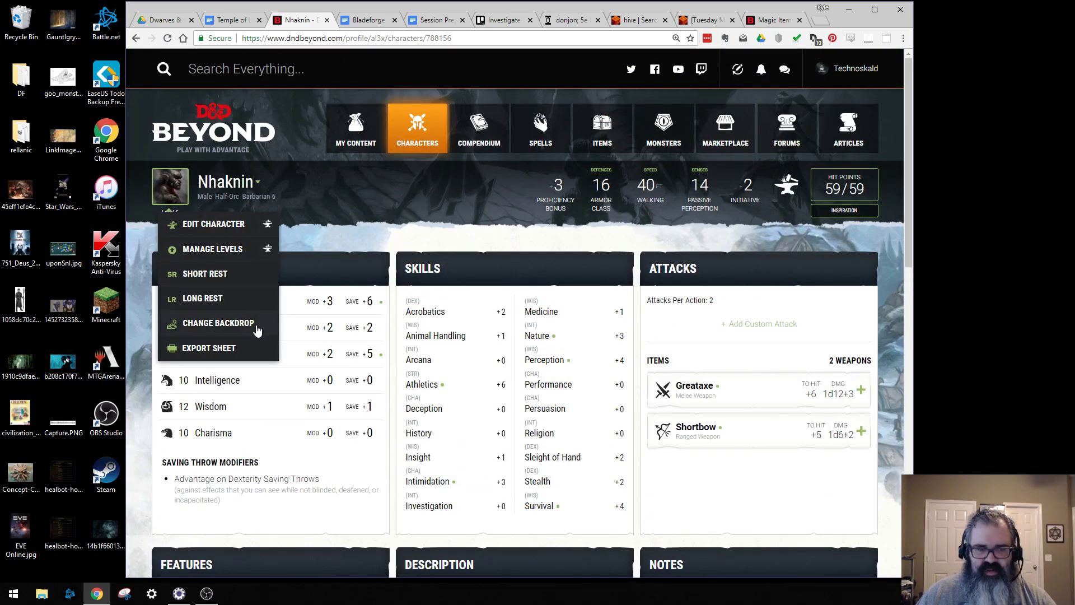
pyautogui.click(240, 345)
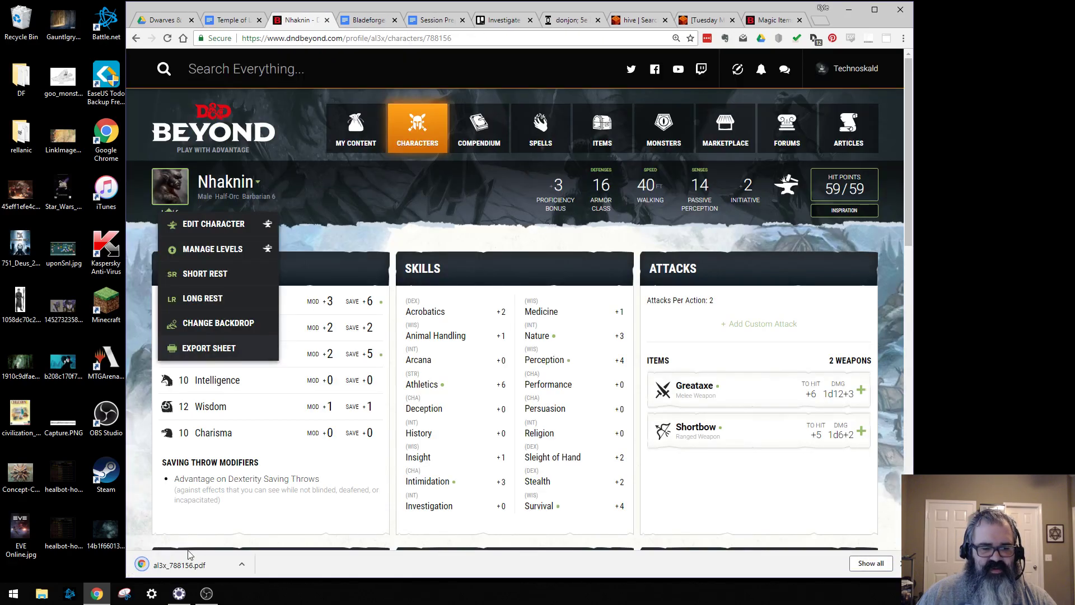
pyautogui.click(183, 562)
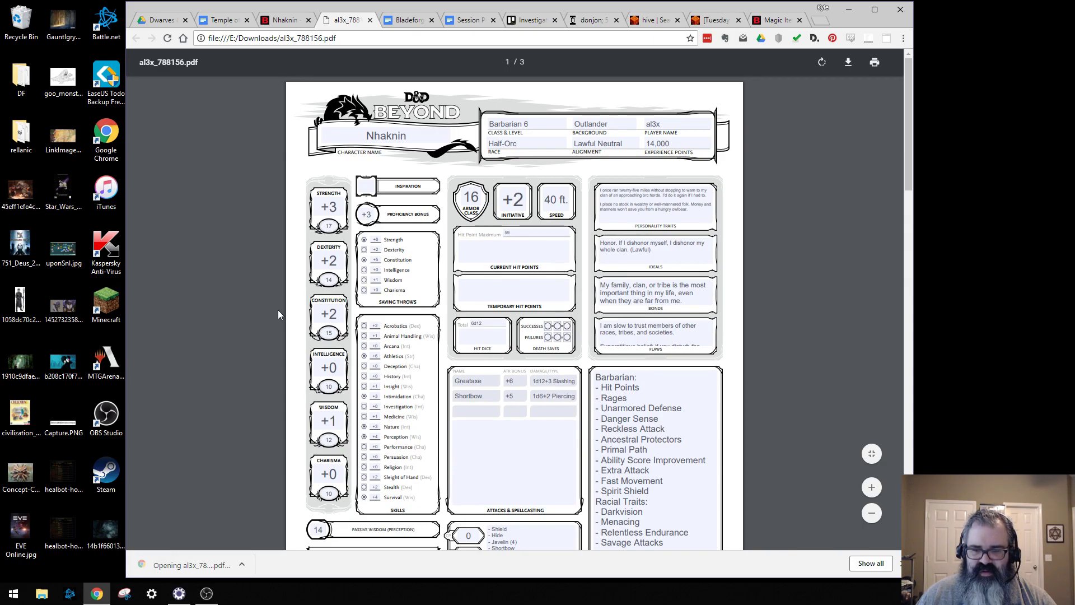
# Step: Review all pages of the exported character sheet PDF for class features, equipment and background, and close it
pyautogui.scroll(-4, 278, 310)
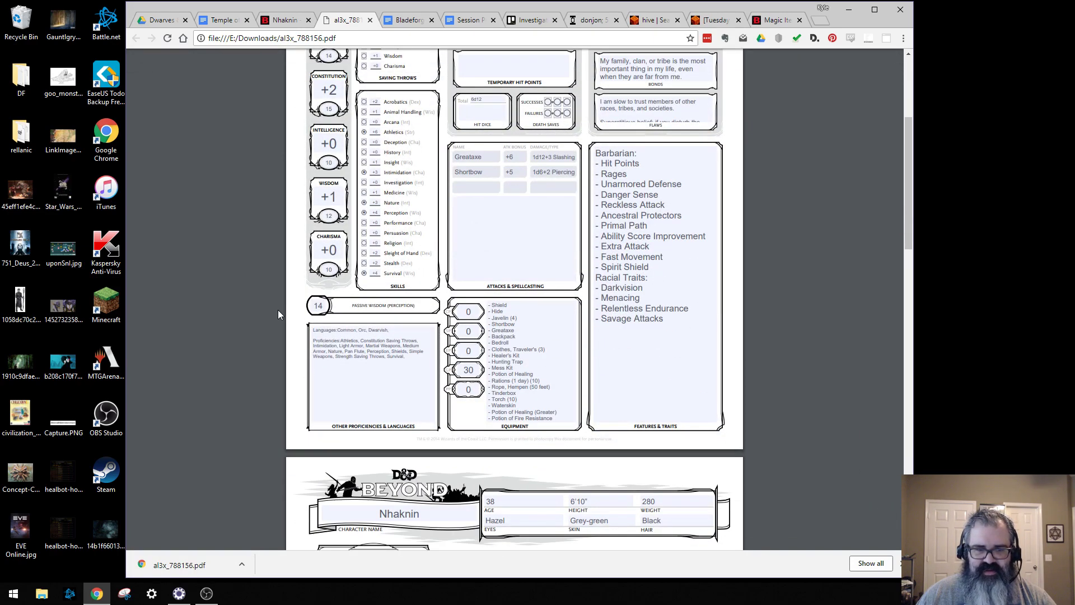
pyautogui.scroll(4, 277, 310)
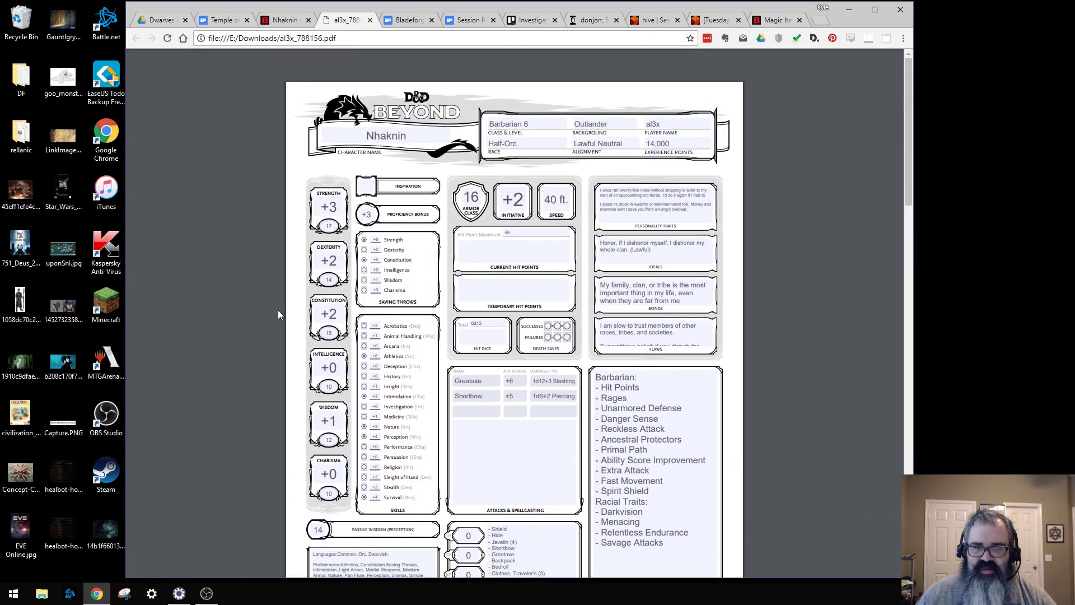
pyautogui.scroll(-18, 278, 314)
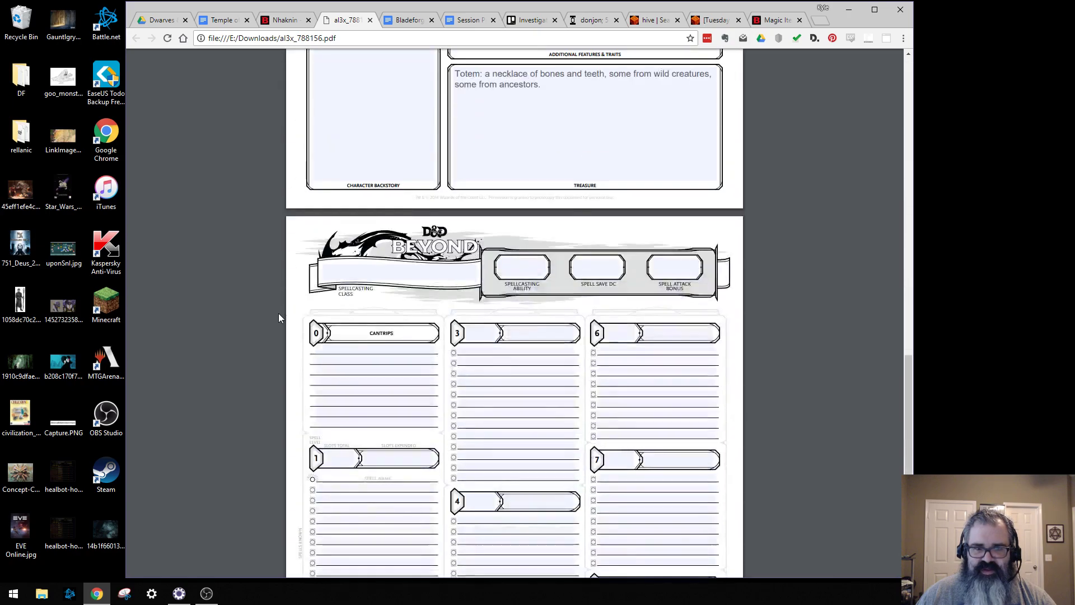
pyautogui.scroll(-4, 278, 318)
pyautogui.scroll(20, 272, 319)
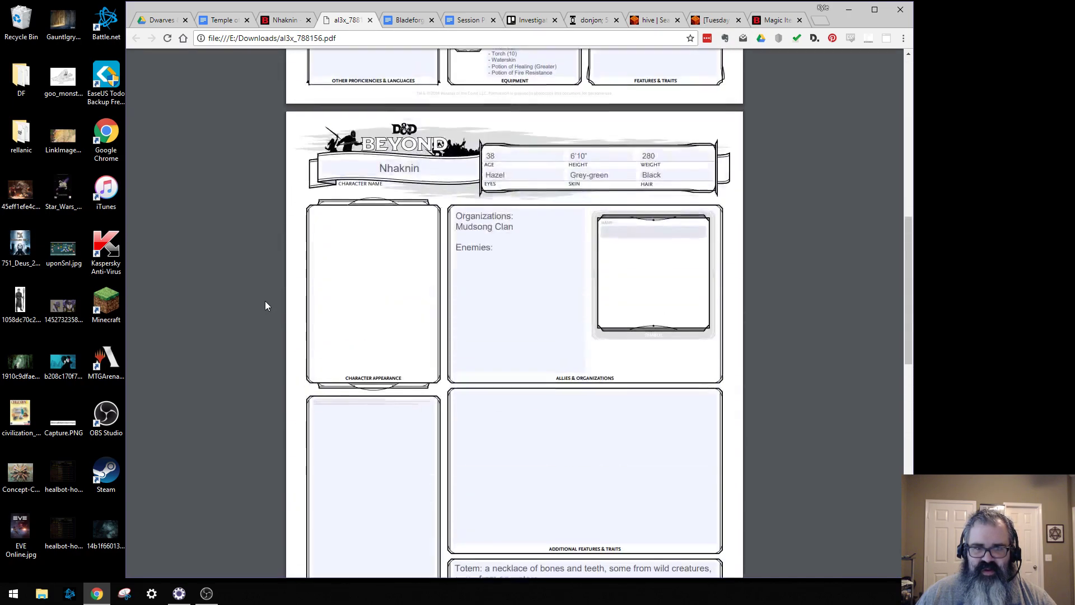
pyautogui.scroll(-1, 265, 305)
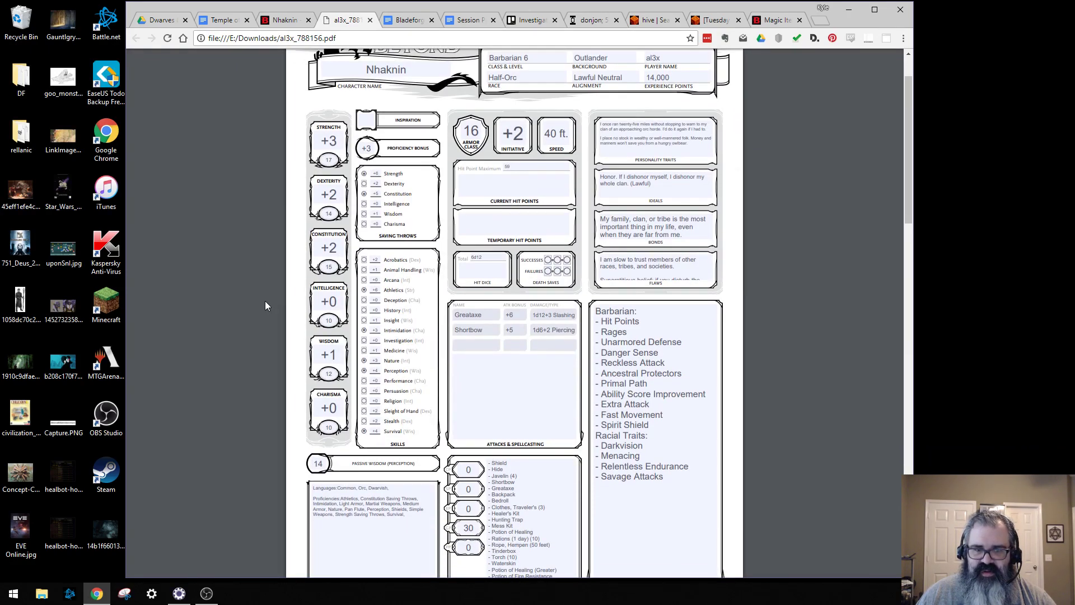
pyautogui.hotkey('ctrl', 'w')
# Step: Look up Path of the Ancestral Guardian in the Barbarian class details and highlight the passage about elaborate tattoos celebrating ancestors' deeds
pyautogui.moveTo(400, 139)
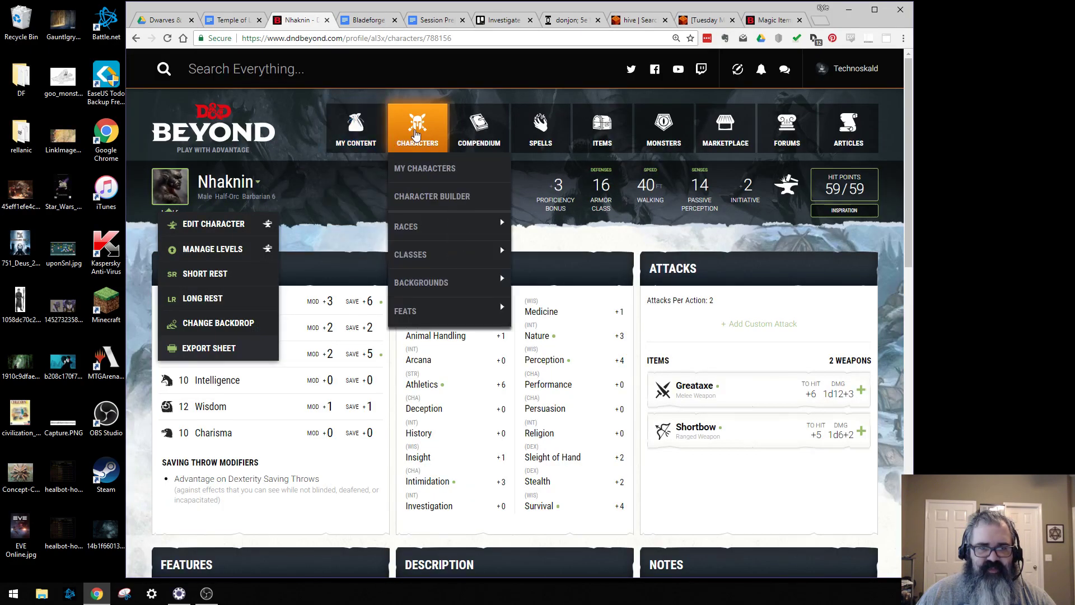
pyautogui.moveTo(420, 250)
pyautogui.moveTo(551, 263)
pyautogui.click(667, 287)
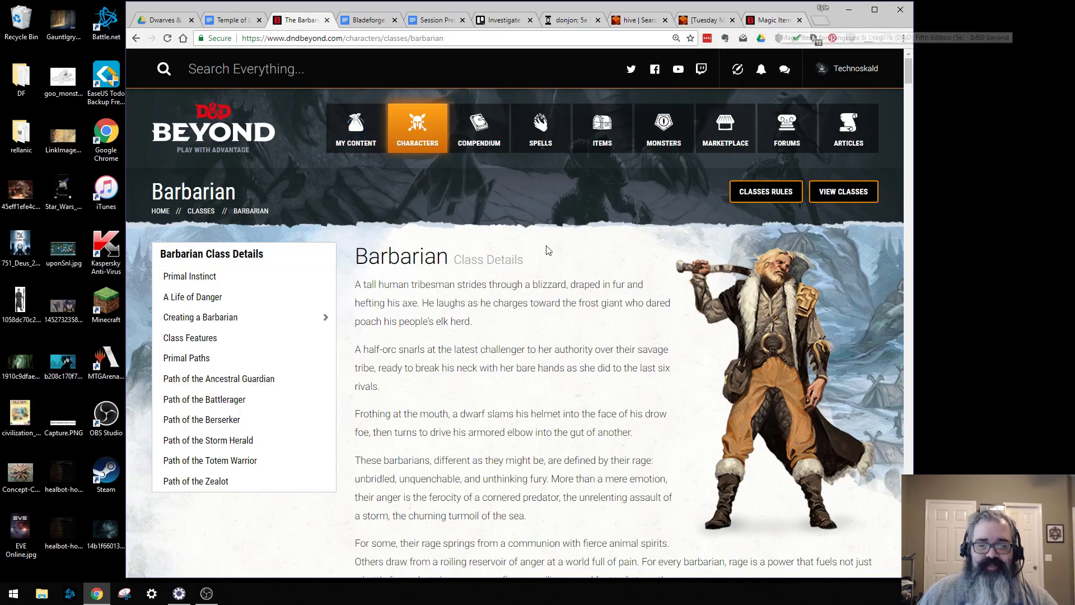
pyautogui.scroll(-5, 521, 238)
pyautogui.click(249, 222)
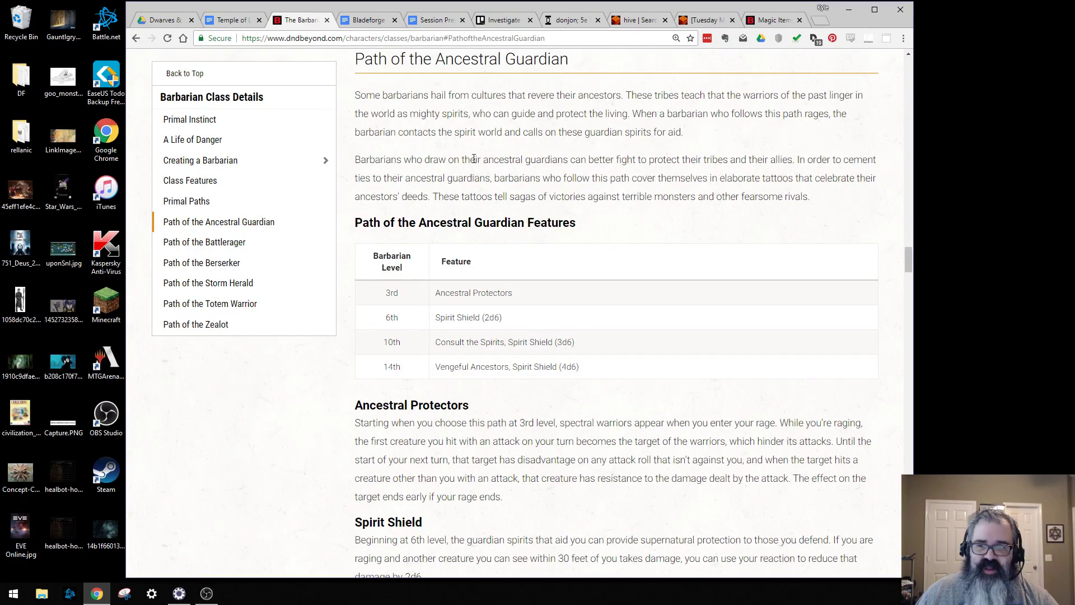
pyautogui.moveTo(709, 178); pyautogui.dragTo(427, 200)
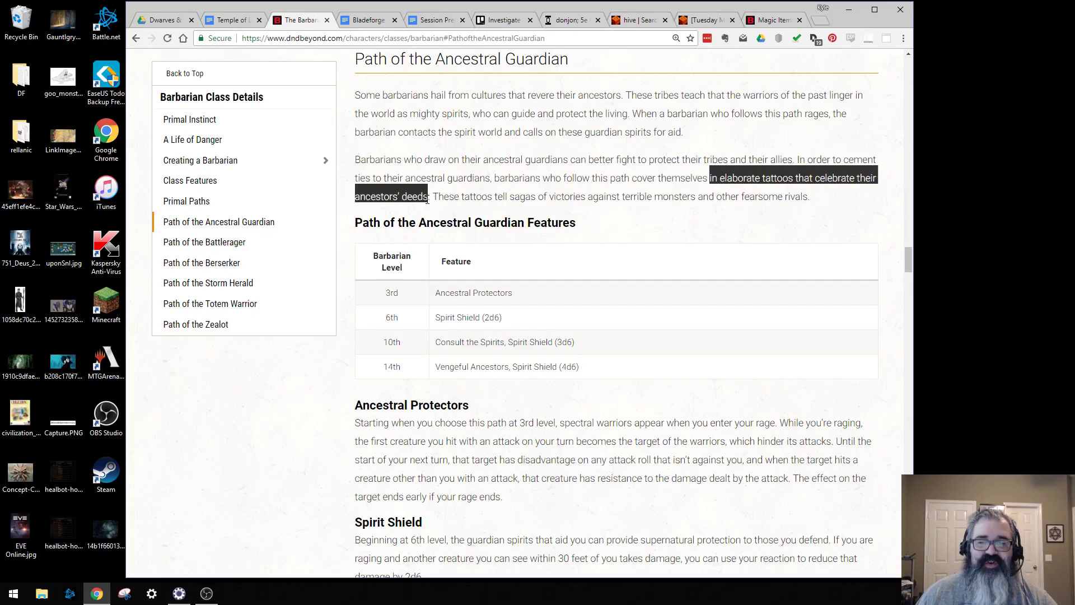
pyautogui.click(427, 200)
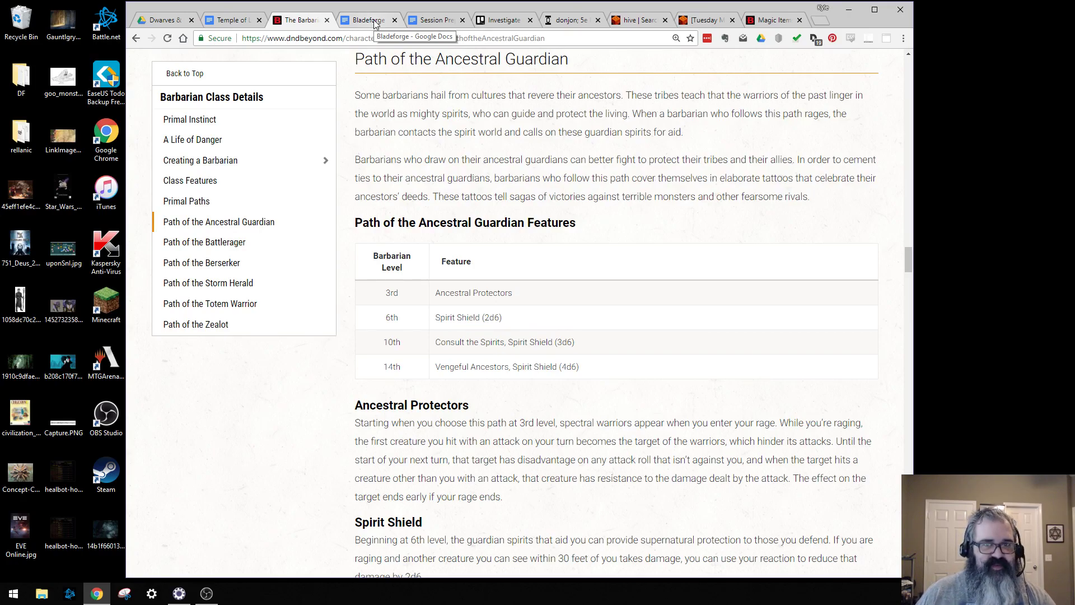
# Step: Return to the magic items list and browse the uncommon items on page 2
pyautogui.click(762, 21)
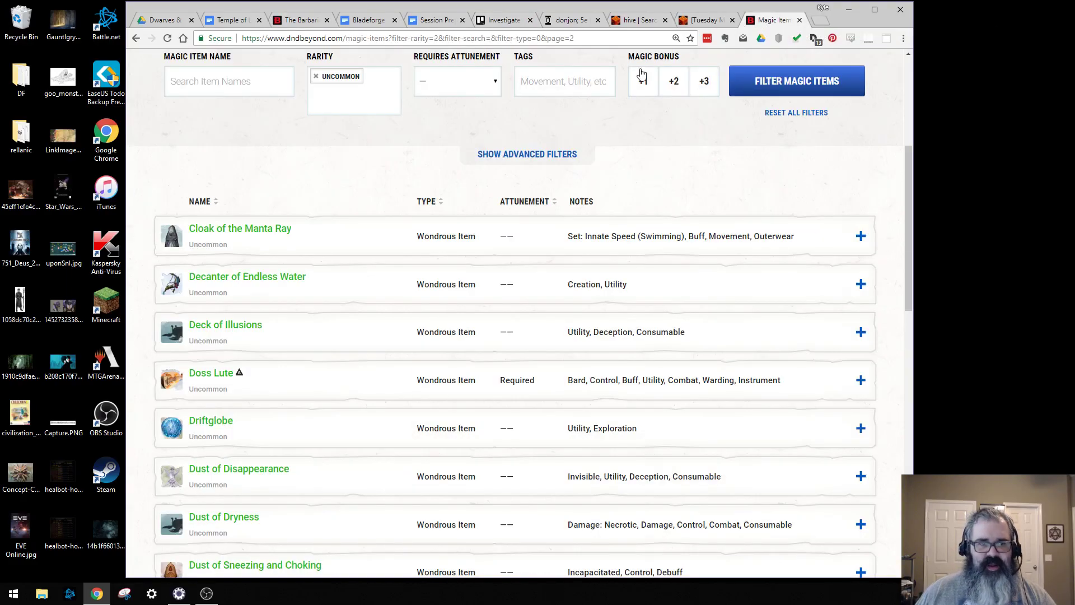
pyautogui.scroll(-3, 386, 240)
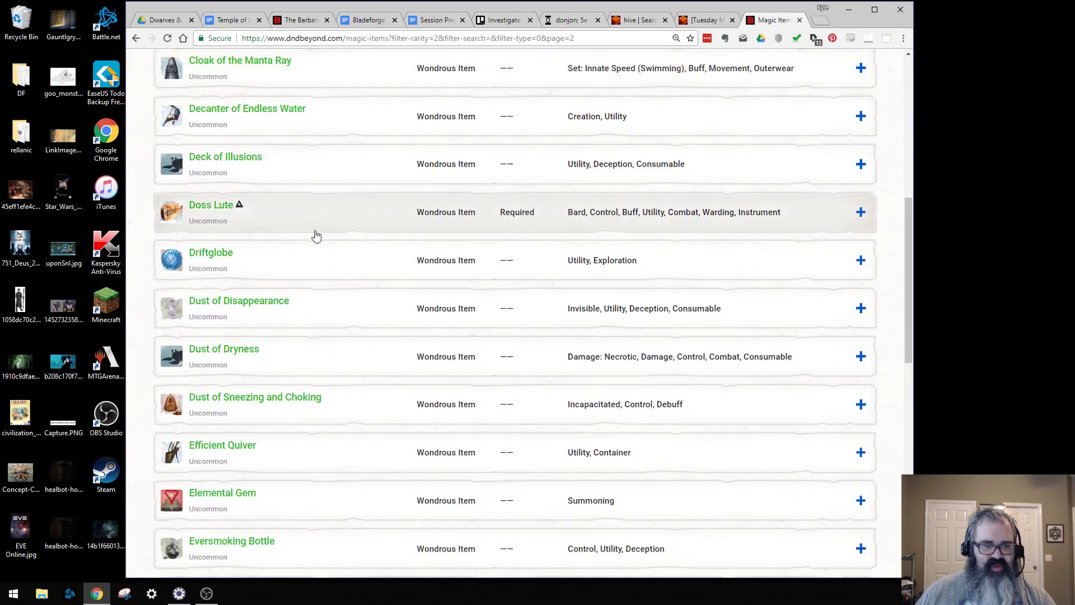
pyautogui.scroll(-3, 319, 236)
pyautogui.scroll(-3, 368, 235)
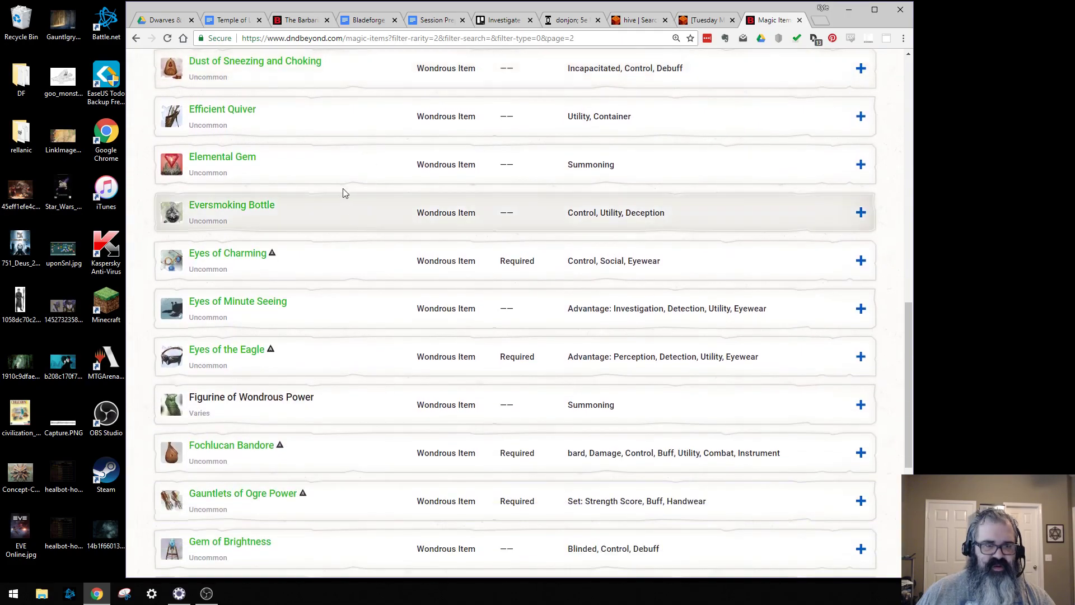
pyautogui.scroll(-2, 354, 269)
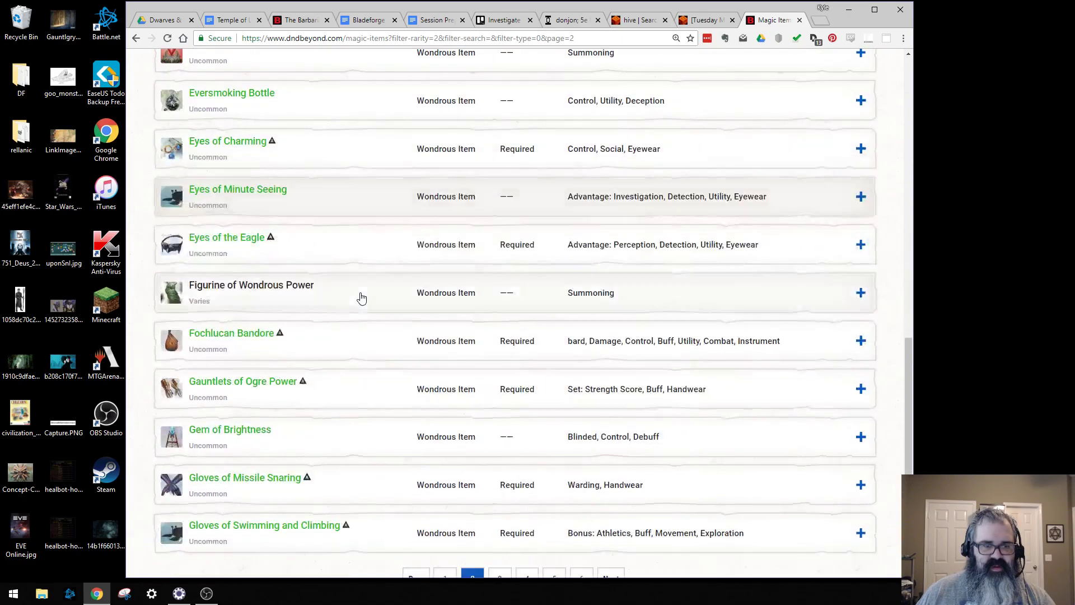
# Step: Read the Gem of Brightness description near the end of the page and collapse the entry
pyautogui.scroll(-1, 358, 197)
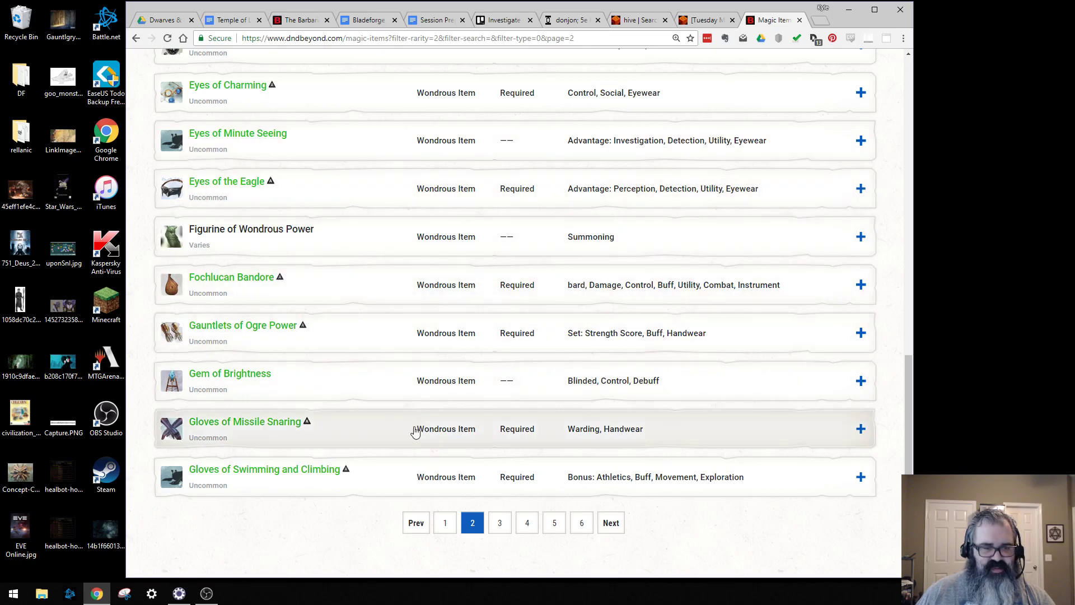
pyautogui.scroll(-2, 375, 405)
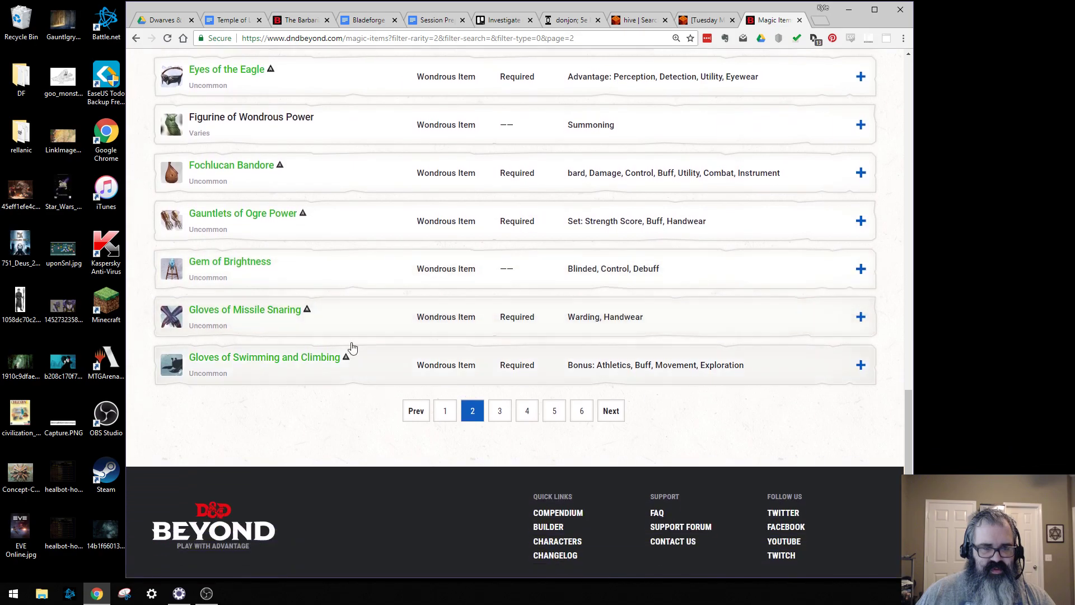
pyautogui.click(335, 278)
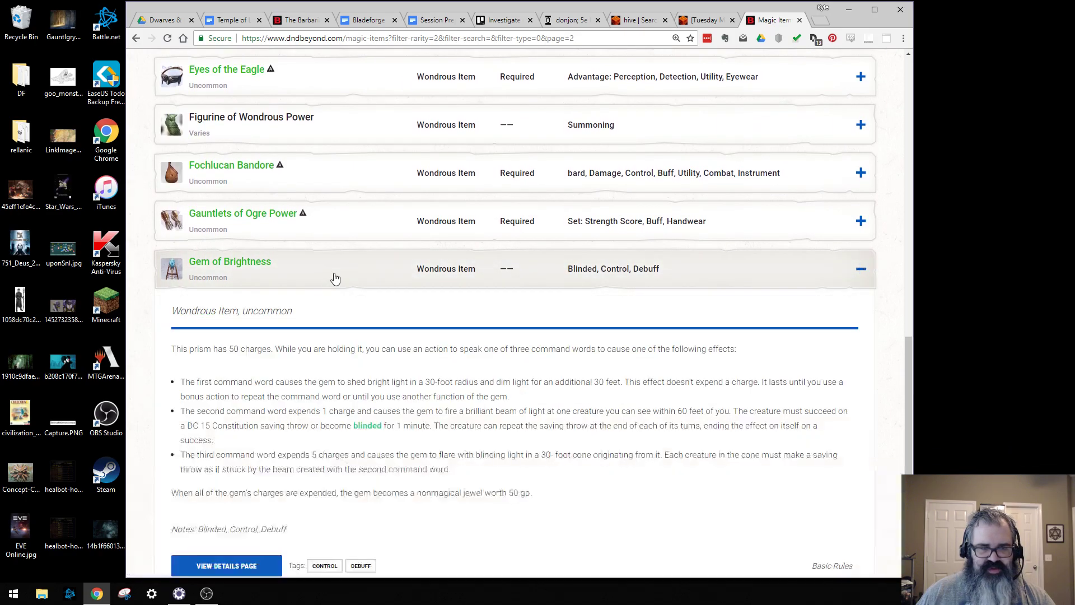
pyautogui.click(375, 266)
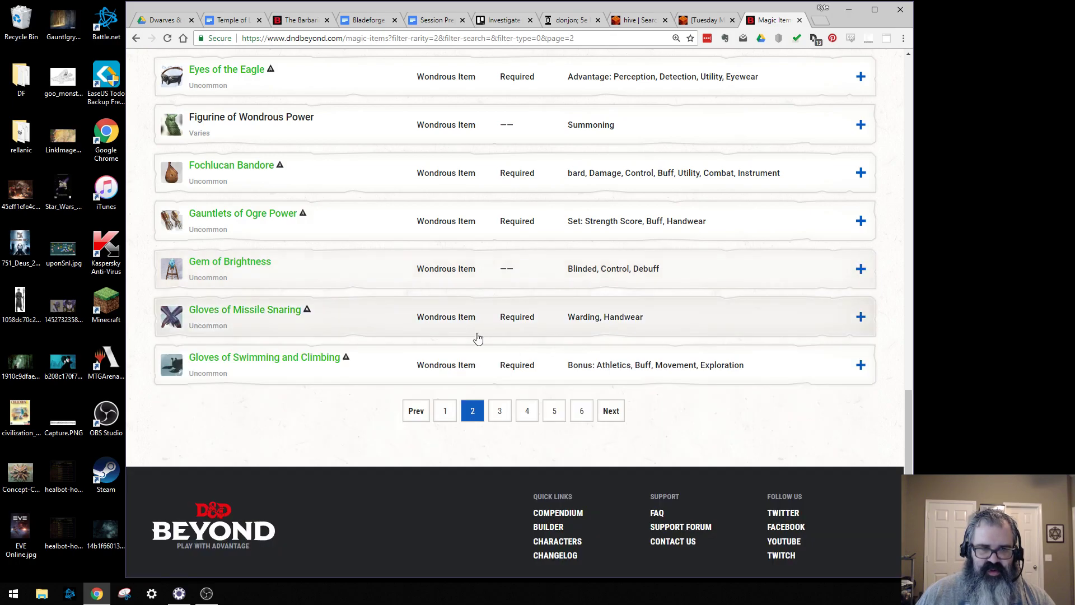
# Step: Browse the uncommon magic items on page 3, read the Keoghtom's Ointment description and collapse the entry
pyautogui.click(500, 410)
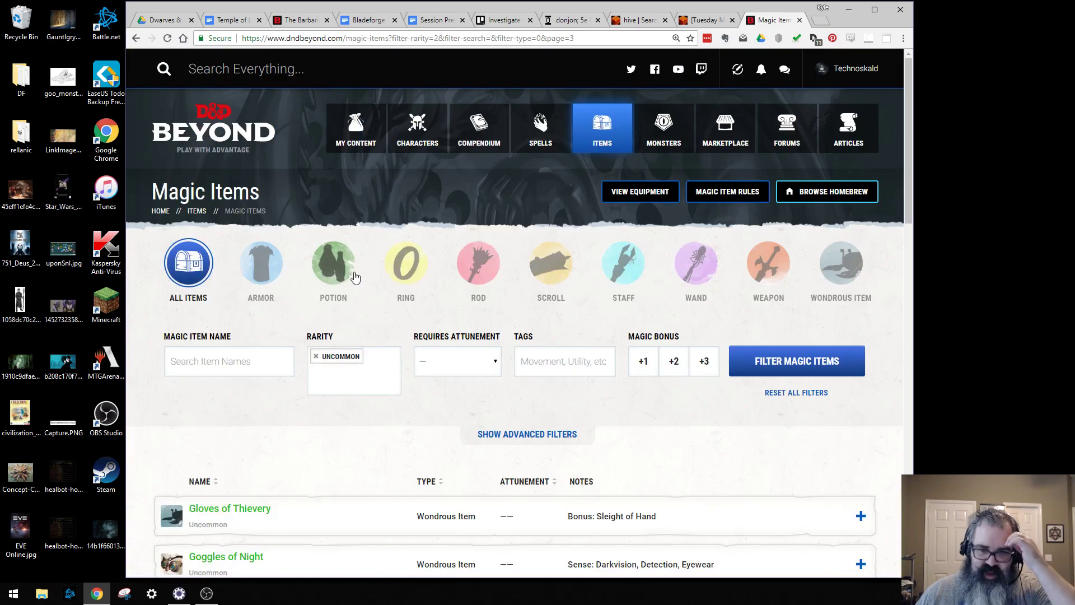
pyautogui.scroll(-5, 437, 284)
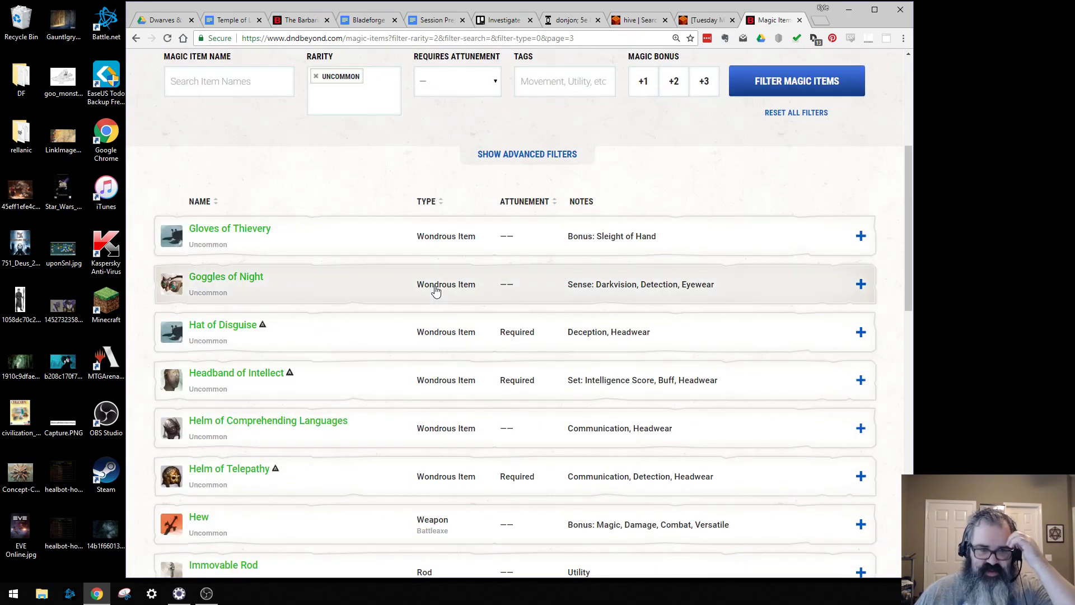
pyautogui.scroll(-2, 436, 292)
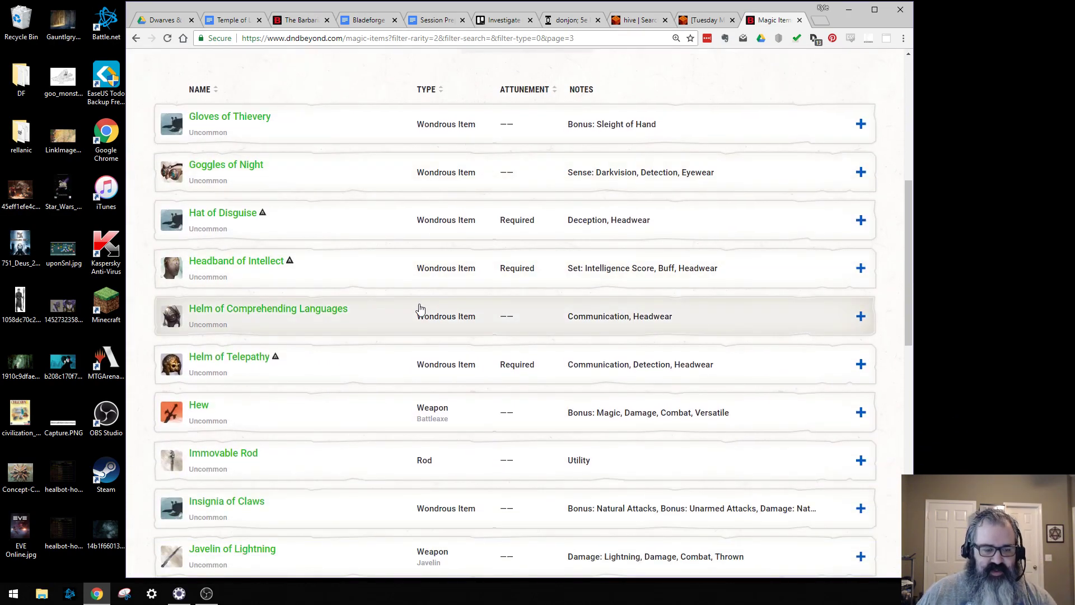
pyautogui.scroll(-3, 363, 314)
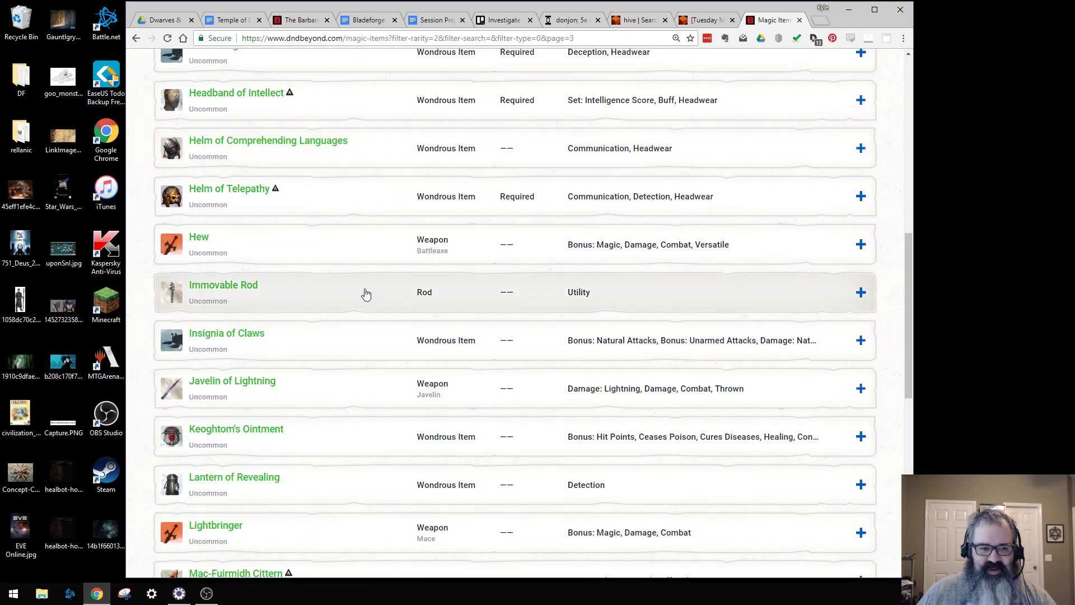
pyautogui.scroll(-3, 367, 285)
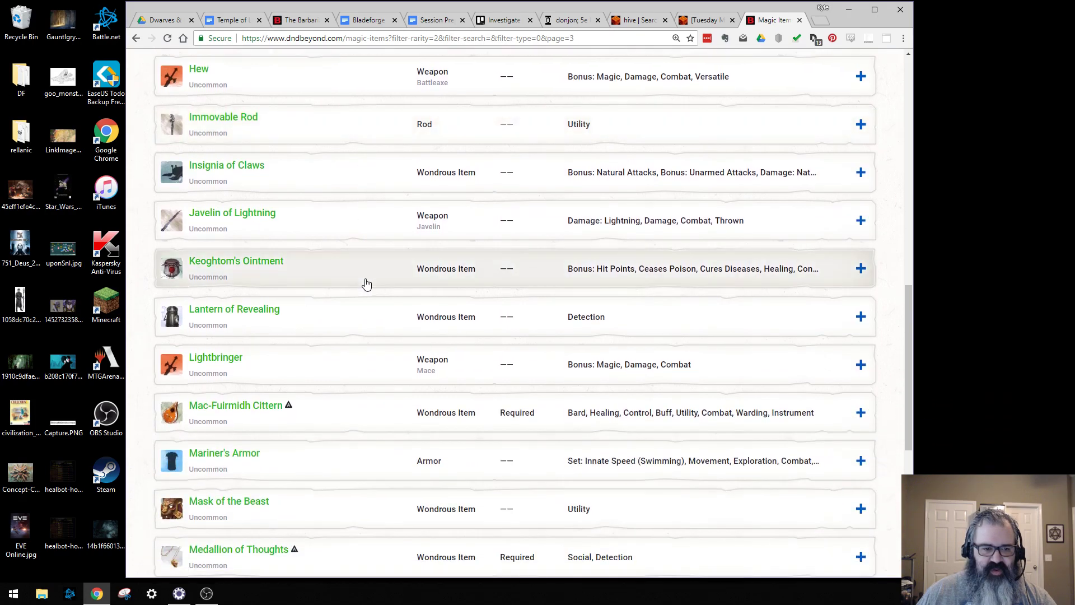
pyautogui.click(360, 266)
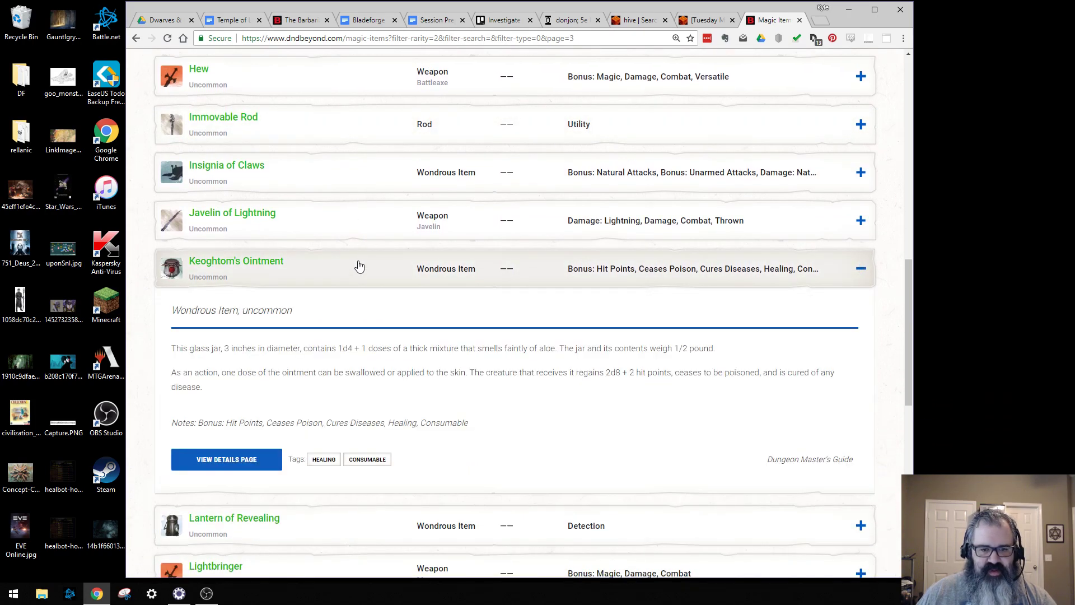
pyautogui.click(347, 265)
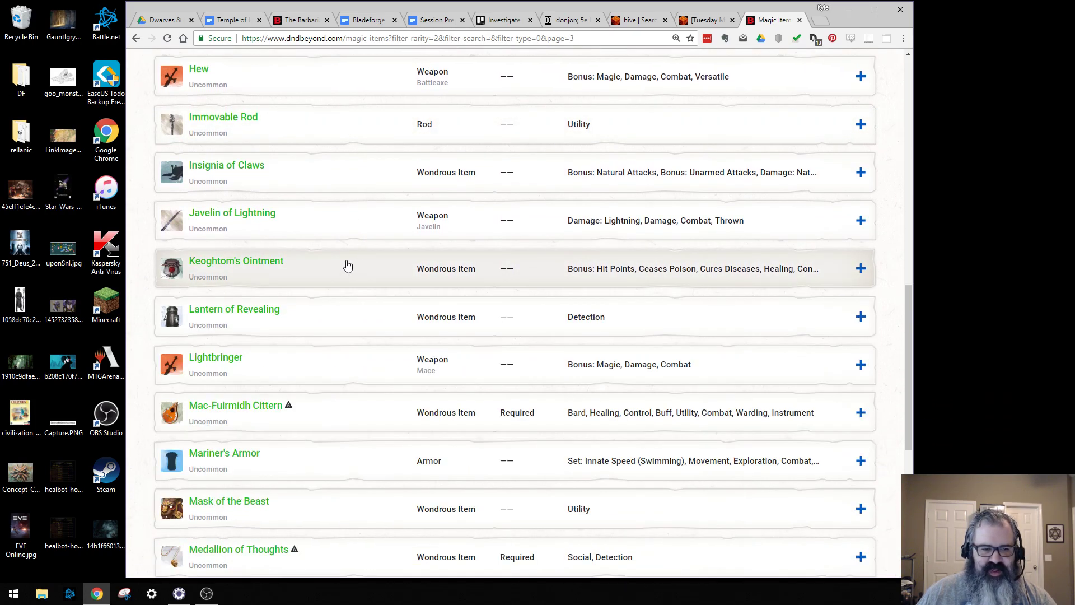
# Step: Read the Mask of the Beast description further down the list and collapse the entry
pyautogui.scroll(-2, 346, 266)
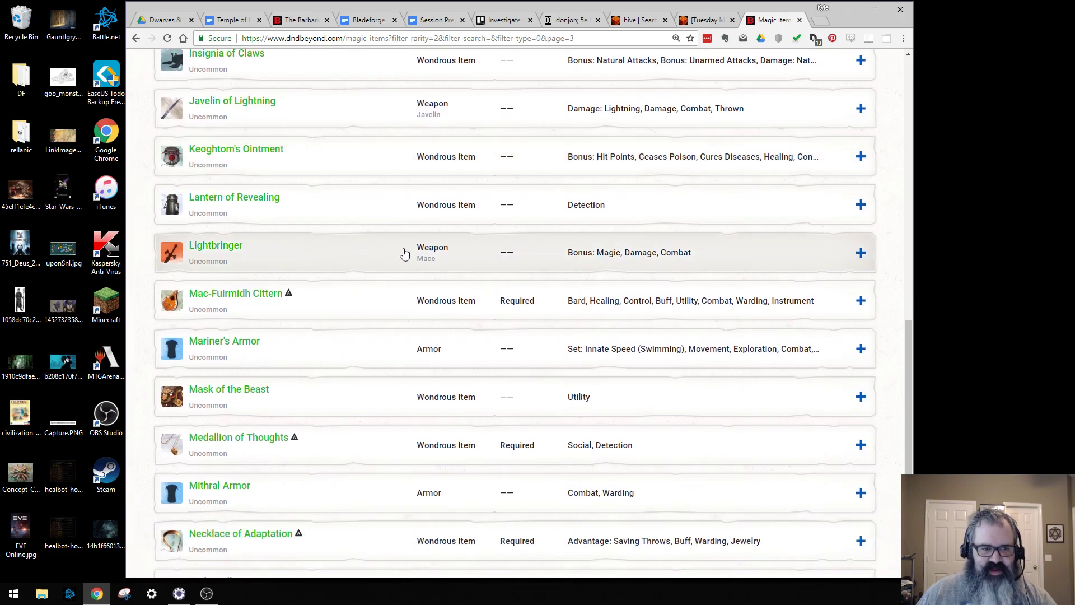
pyautogui.scroll(-2, 377, 286)
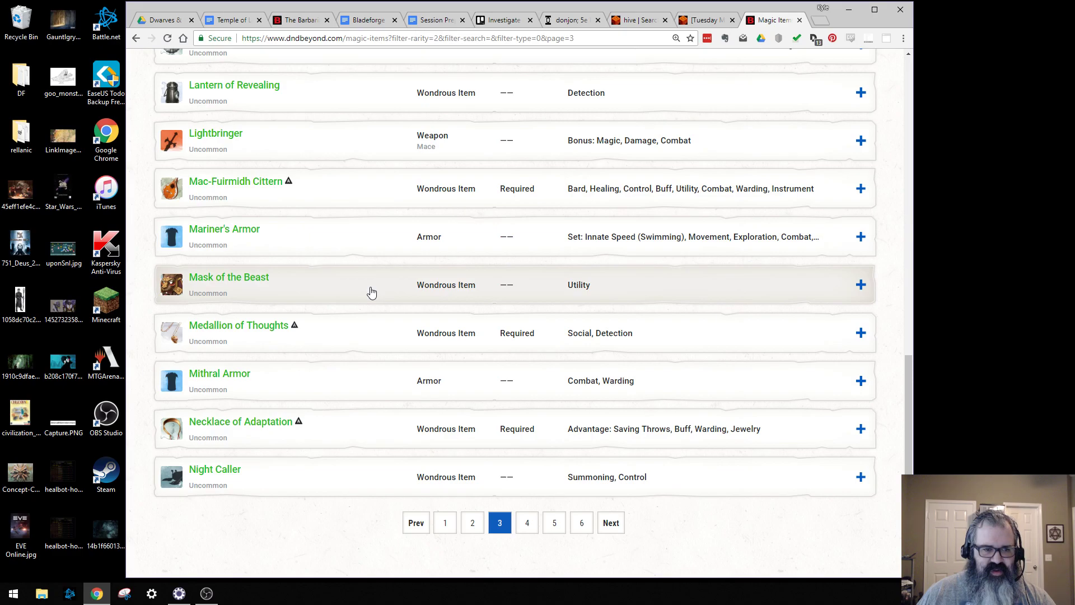
pyautogui.click(371, 291)
pyautogui.scroll(-3, 367, 290)
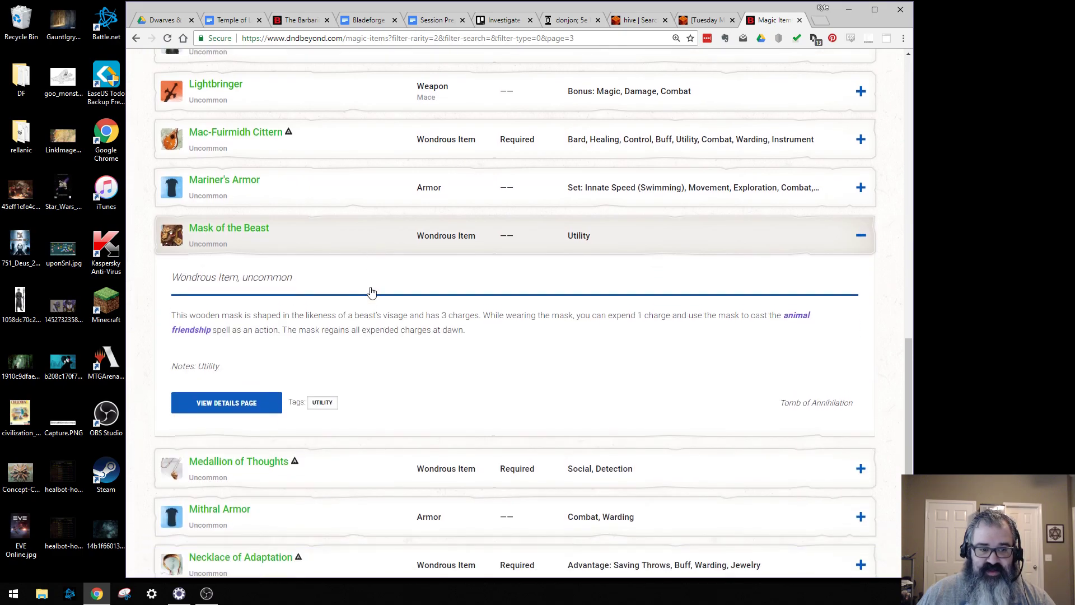
pyautogui.click(319, 109)
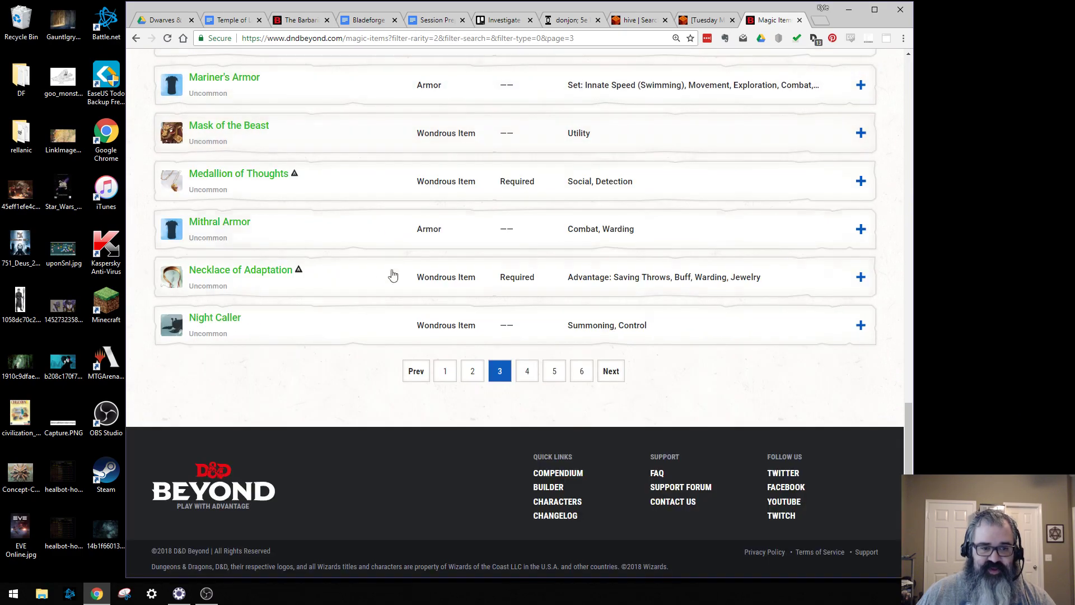
# Step: Go to page 4 of the uncommon items, expand Periapt of Health and highlight its description
pyautogui.click(530, 380)
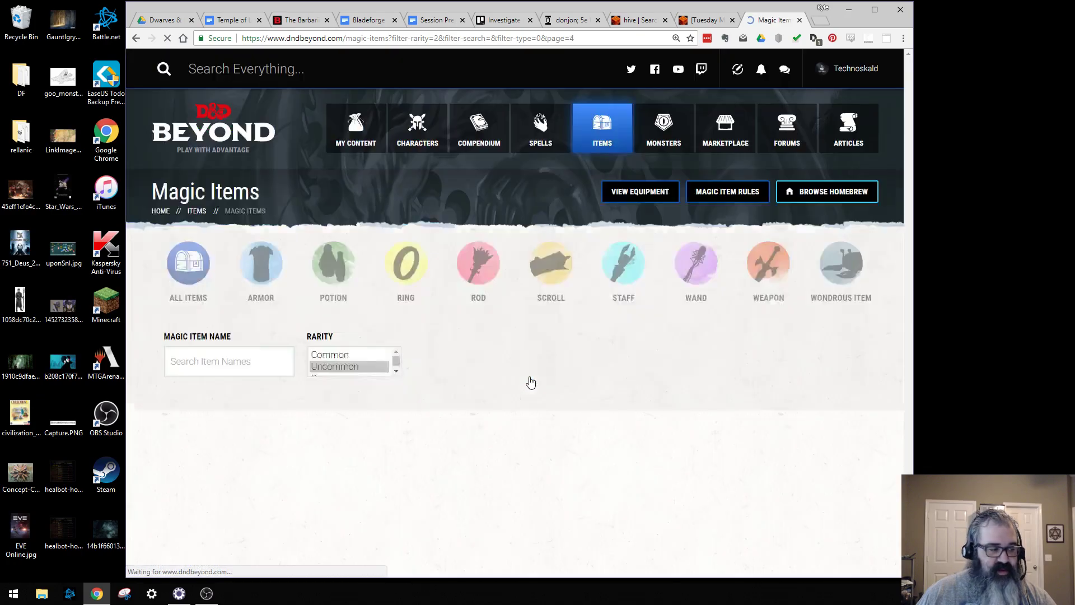
pyautogui.moveTo(473, 124)
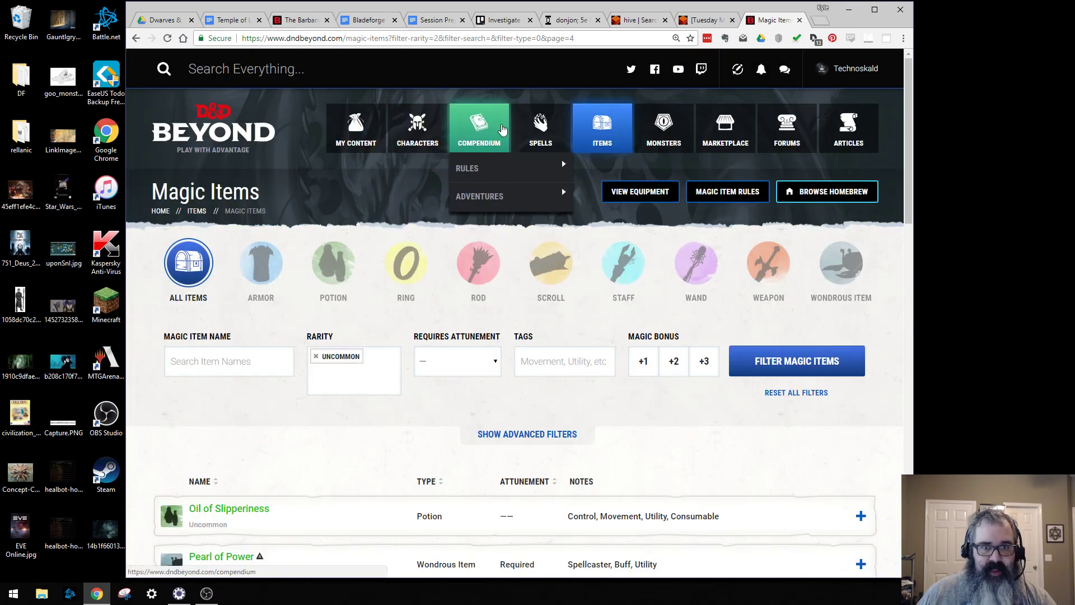
pyautogui.scroll(-5, 425, 280)
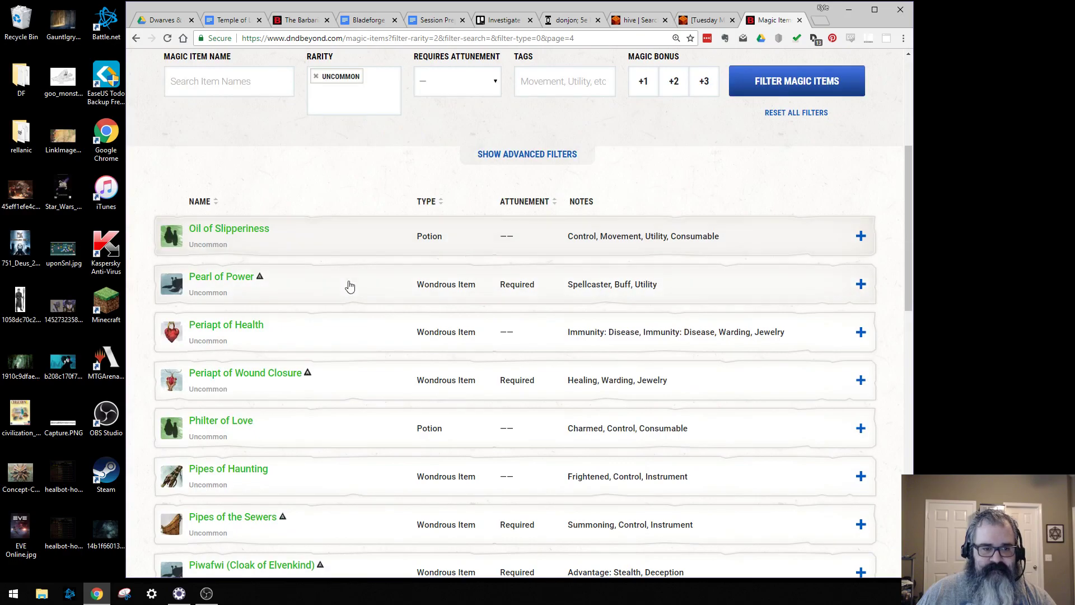
pyautogui.click(344, 341)
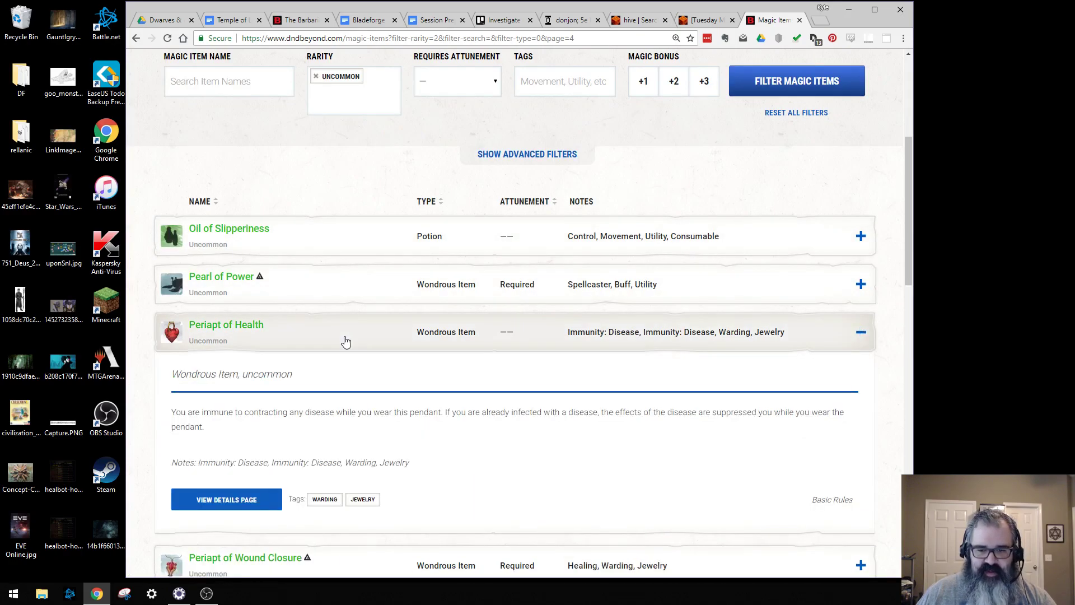
pyautogui.tripleClick(287, 412)
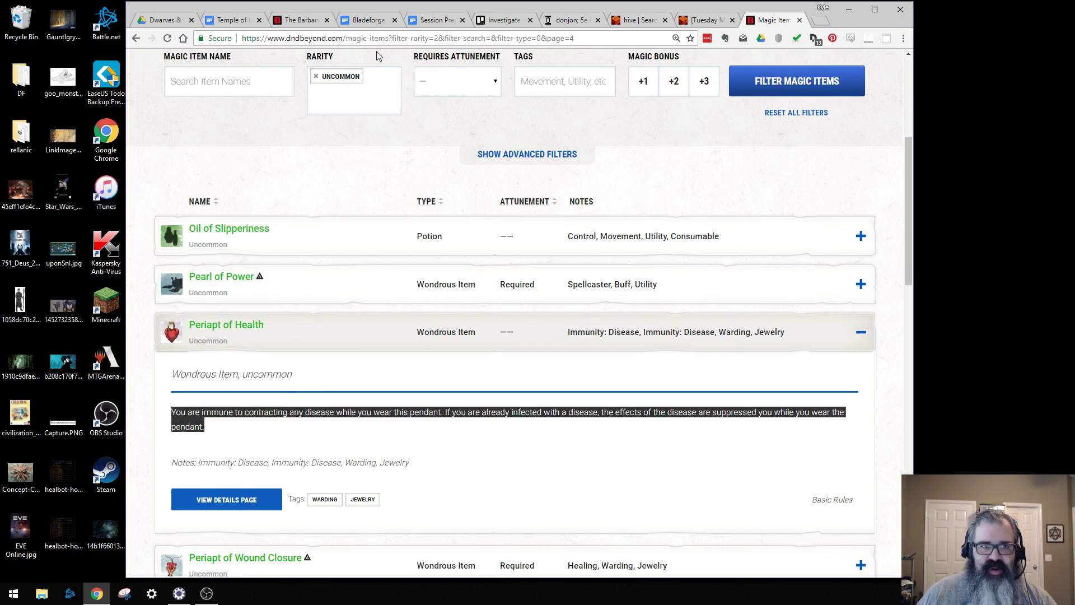
# Step: Copy the web address of the Periapt of Health details page and add it to the Investigate Kruthik Warren card in Trello
pyautogui.click(221, 502)
pyautogui.click(371, 38)
pyautogui.hotkey('ctrl', 'c')
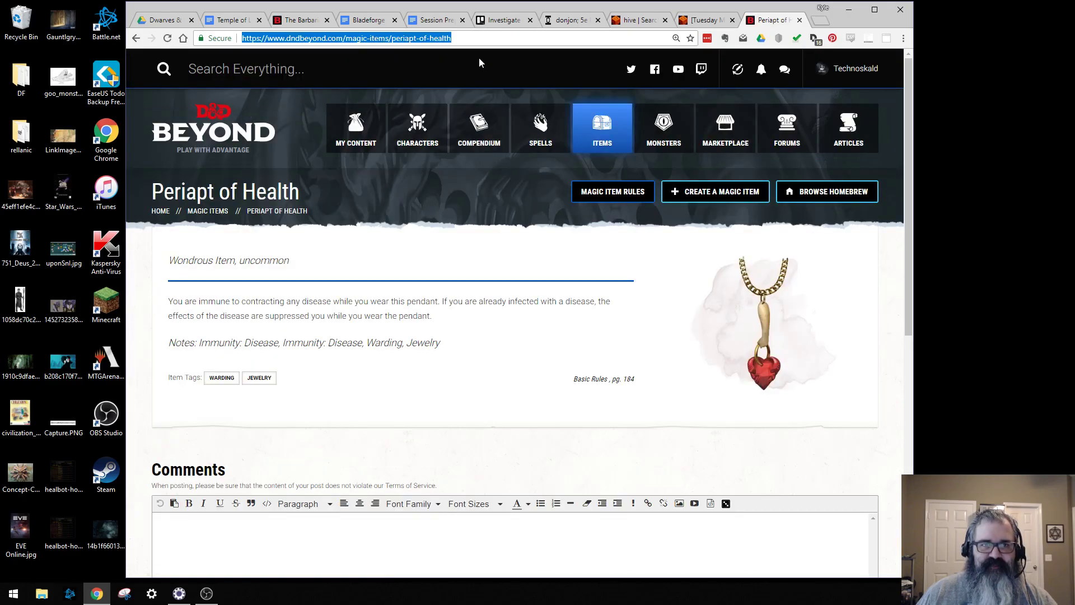
pyautogui.click(502, 22)
pyautogui.scroll(-5, 477, 307)
pyautogui.click(402, 314)
pyautogui.hotkey('ctrl', 'v')
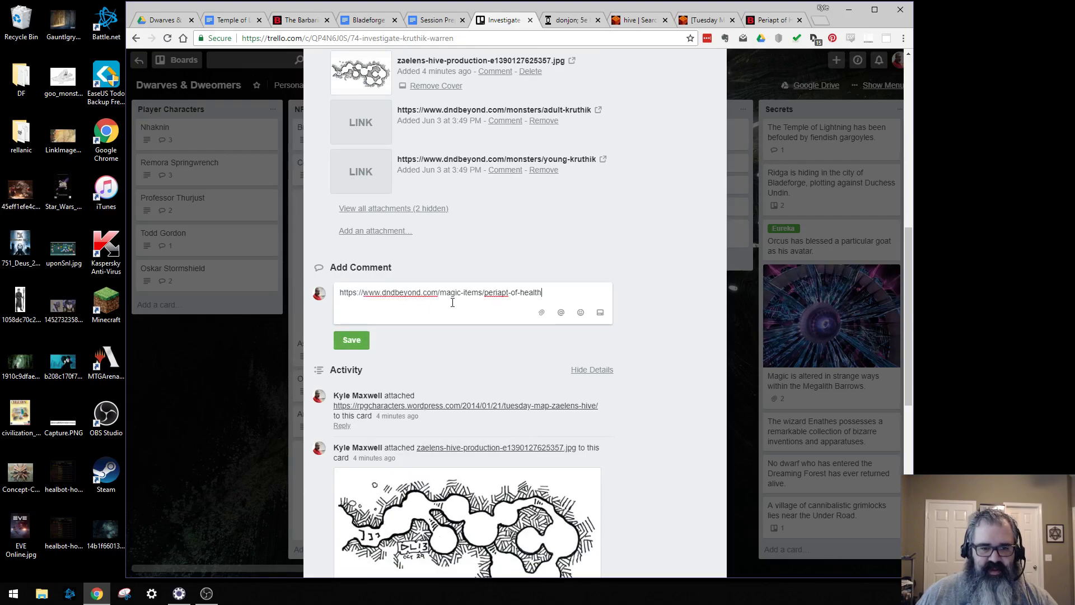
pyautogui.hotkey('ctrl', 'z')
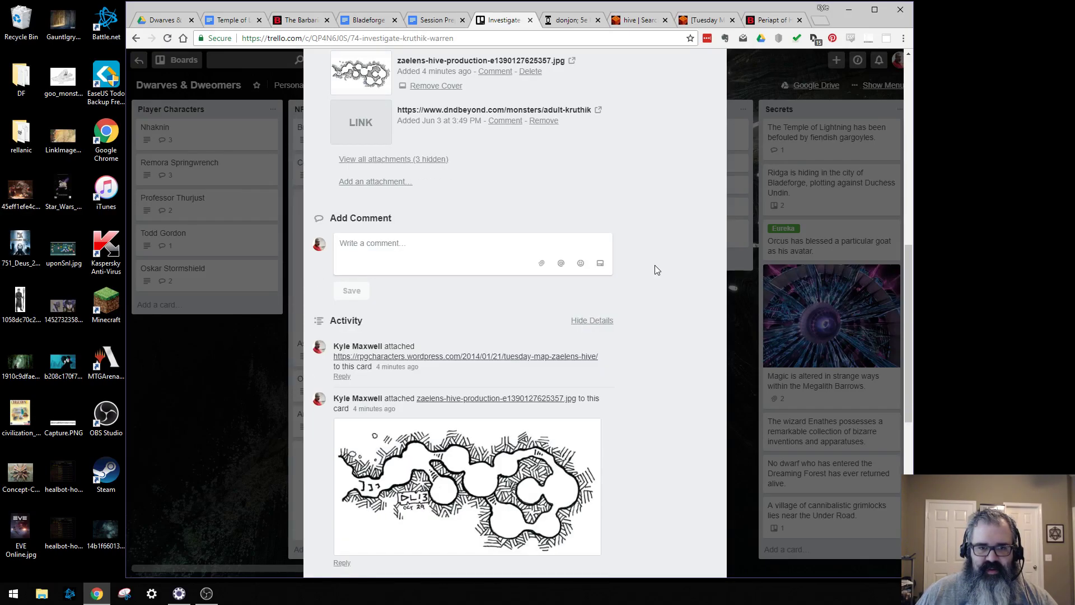
# Step: Save the comment "Reward: periapt of health, plus some gold" on the card
pyautogui.write('Reward')
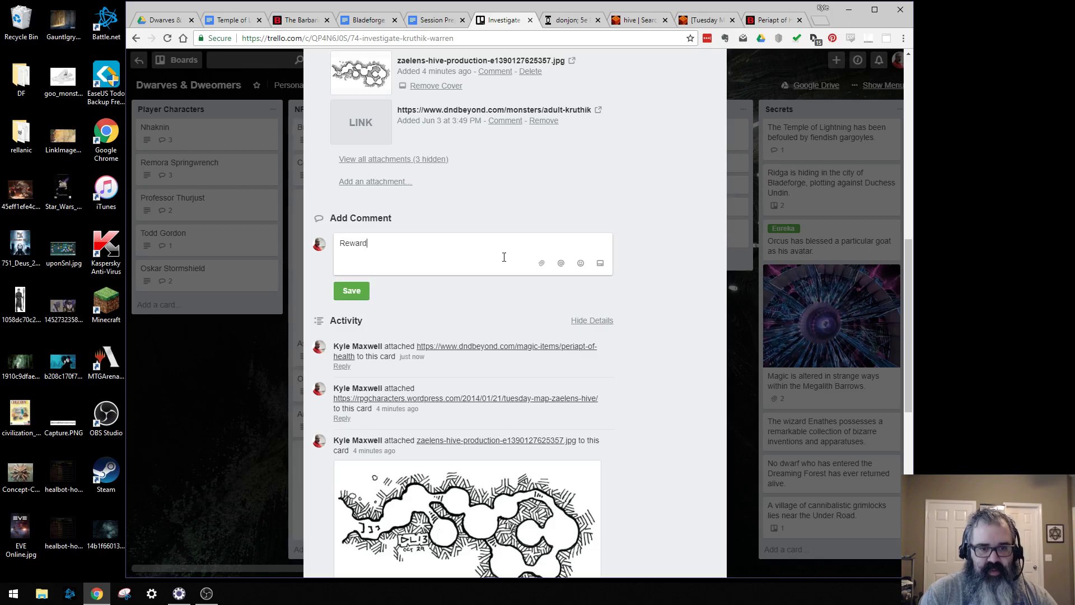
pyautogui.write(': periapt of hea')
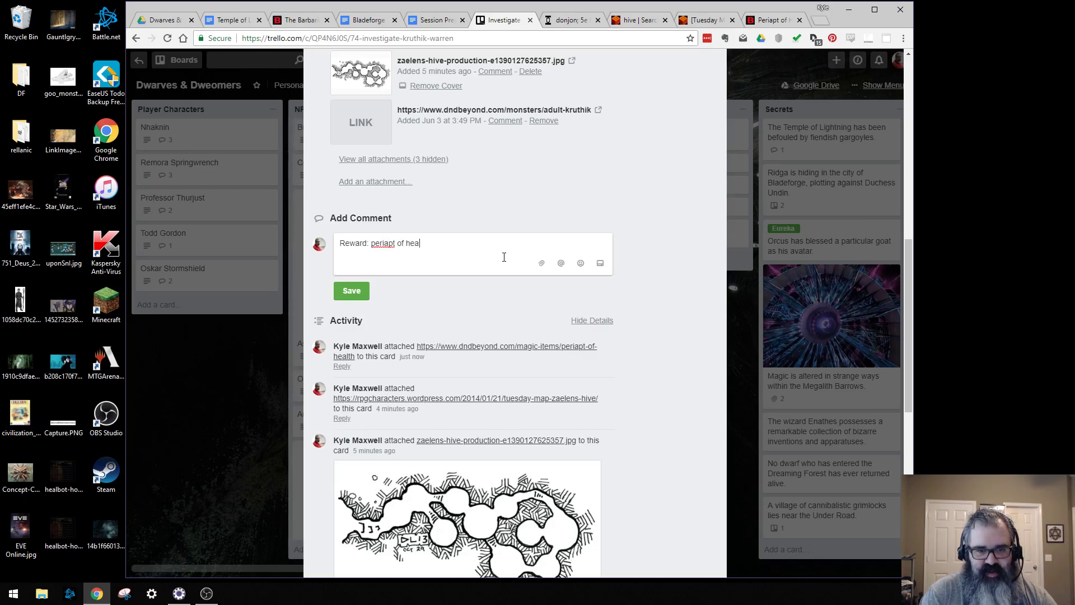
pyautogui.write('lth, plus some gold a')
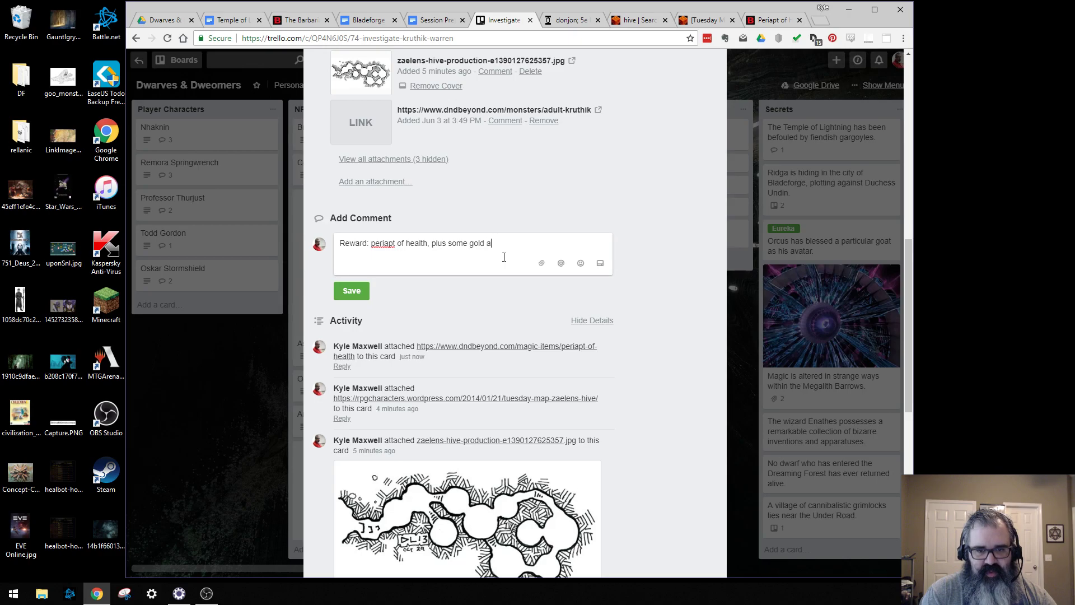
pyautogui.press('BackSpace')
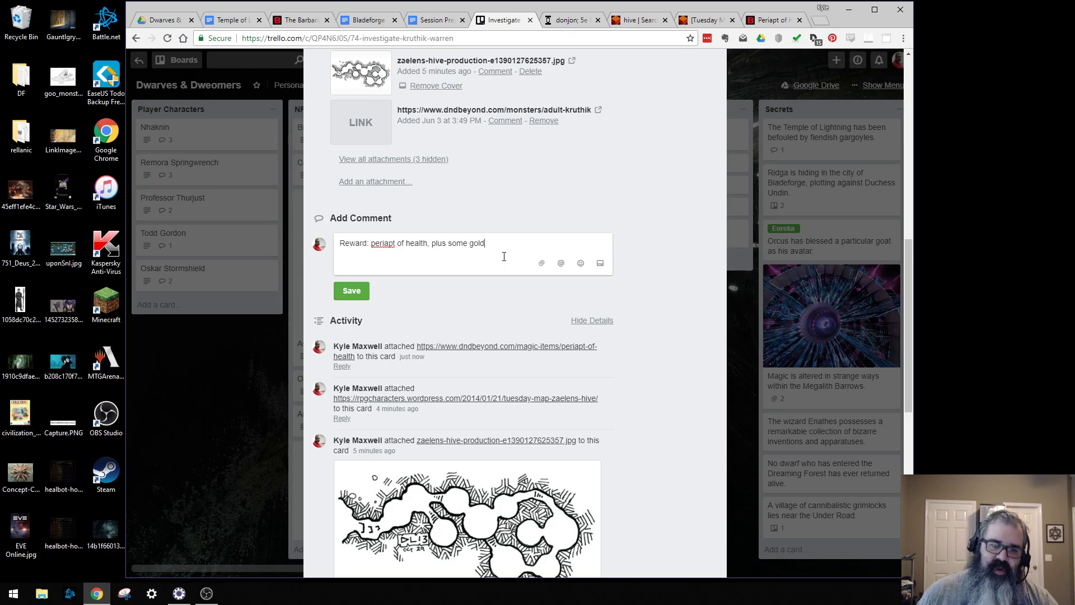
pyautogui.click(359, 290)
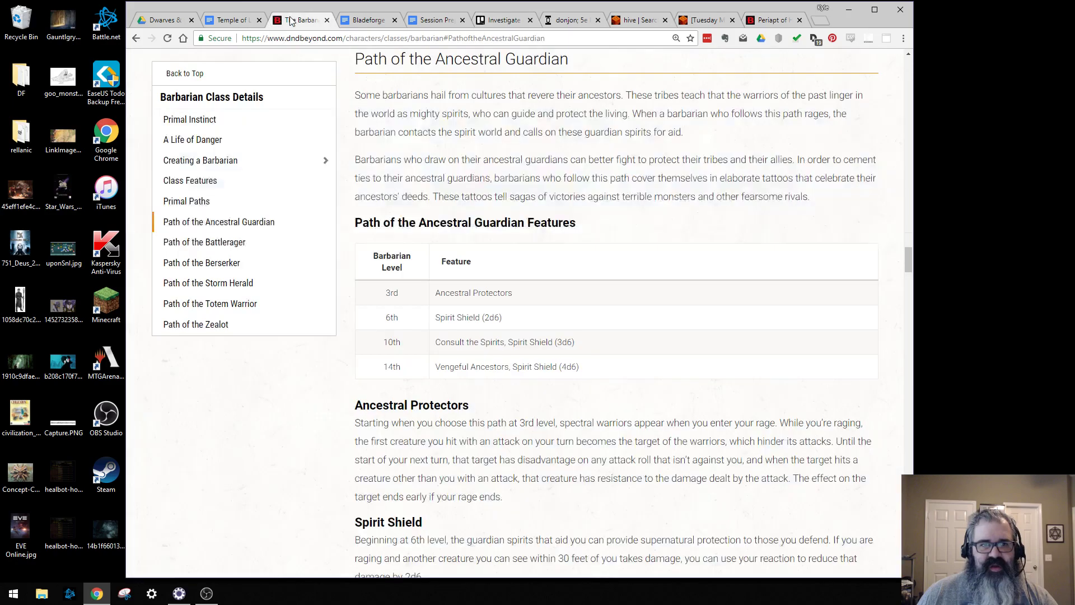
# Step: From the Barbarian class page in D&D Beyond, open the Dungeon Master's Guide at the Random Treasure section
pyautogui.click(295, 20)
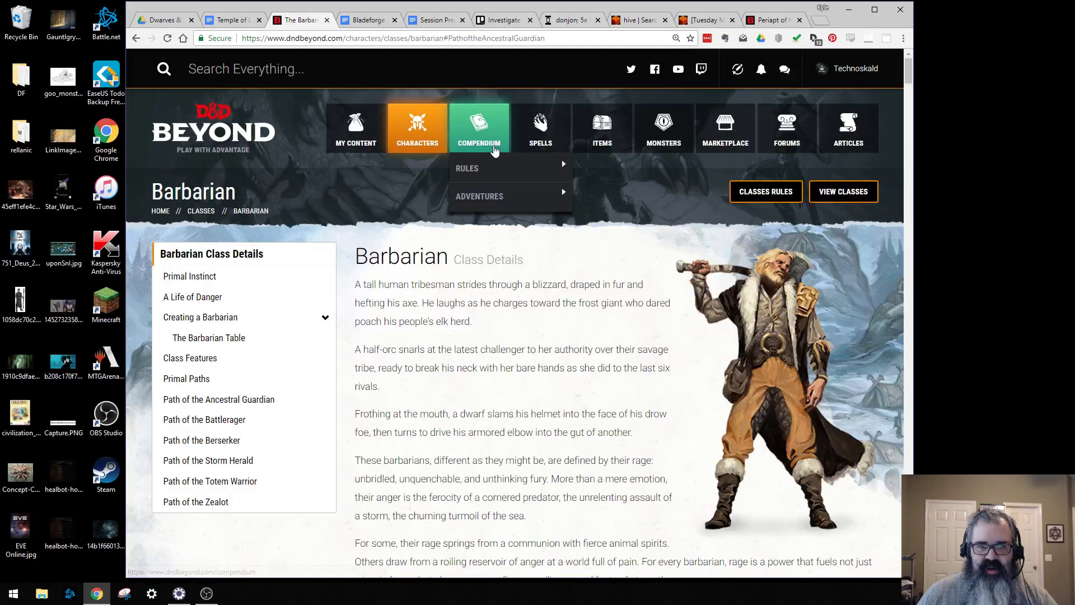
pyautogui.moveTo(542, 177)
pyautogui.click(627, 228)
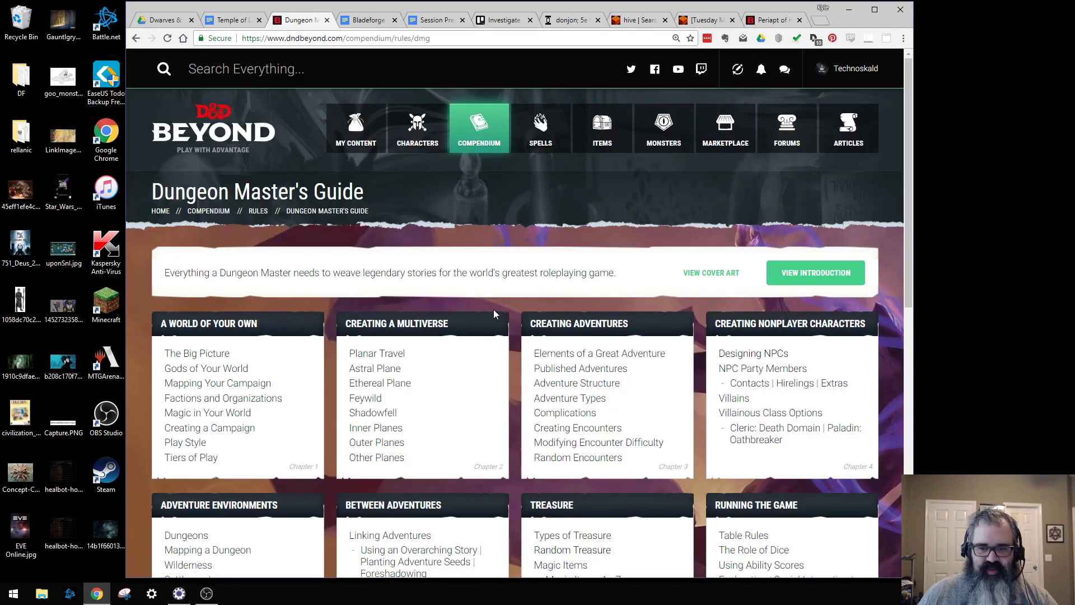
pyautogui.scroll(-4, 497, 308)
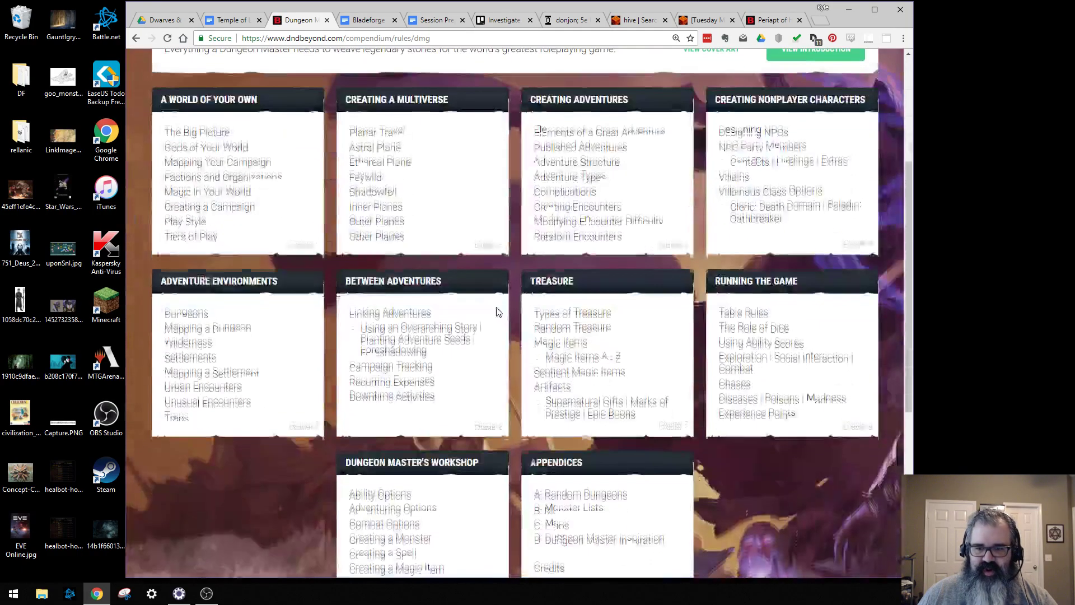
pyautogui.click(569, 327)
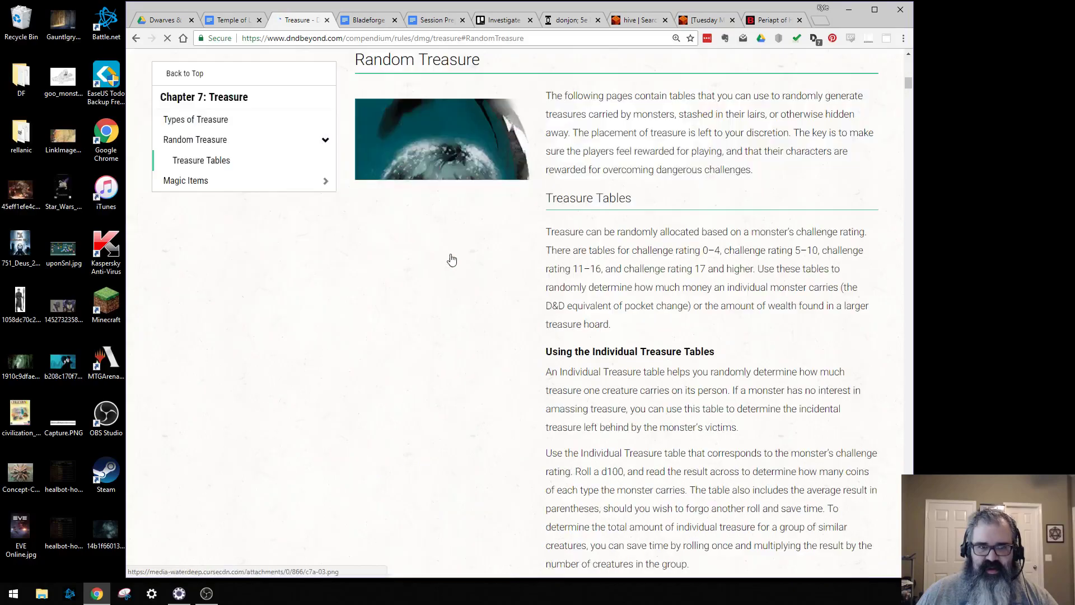
# Step: Review the individual treasure and Challenge 5–10 hoard tables, and highlight the 50 gp gems entry in row 33–36
pyautogui.scroll(-12, 431, 245)
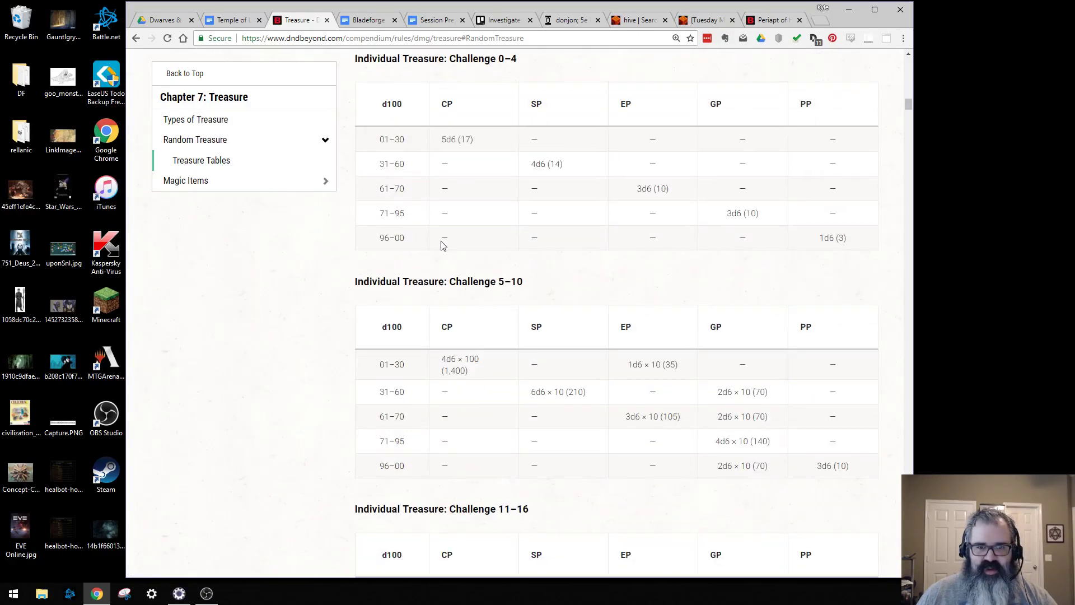
pyautogui.scroll(-6, 442, 244)
pyautogui.scroll(-20, 442, 245)
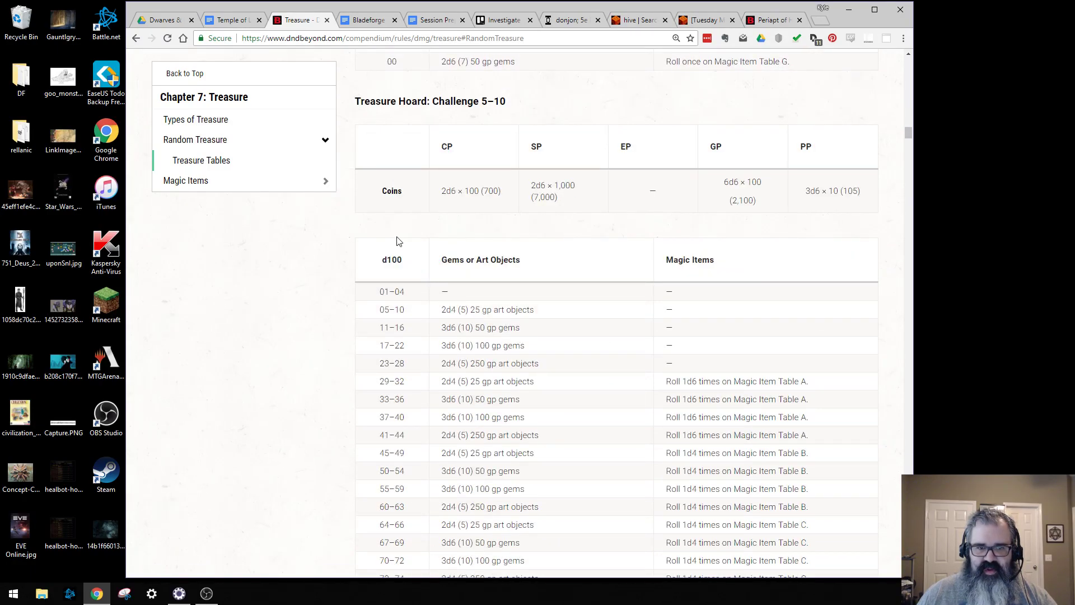
pyautogui.scroll(4, 399, 241)
pyautogui.scroll(-5, 398, 235)
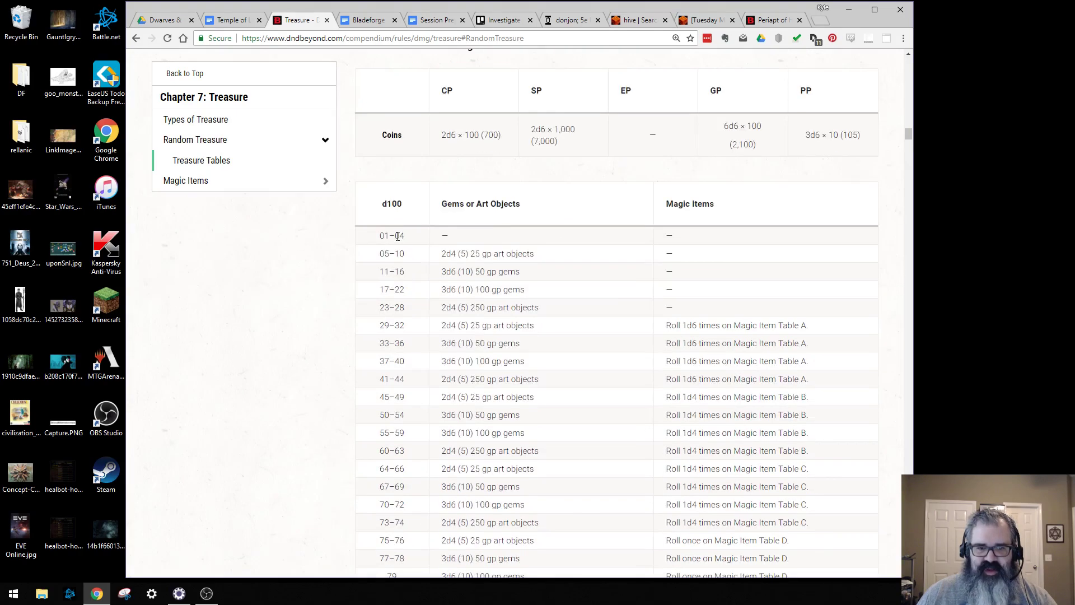
pyautogui.scroll(-3, 398, 236)
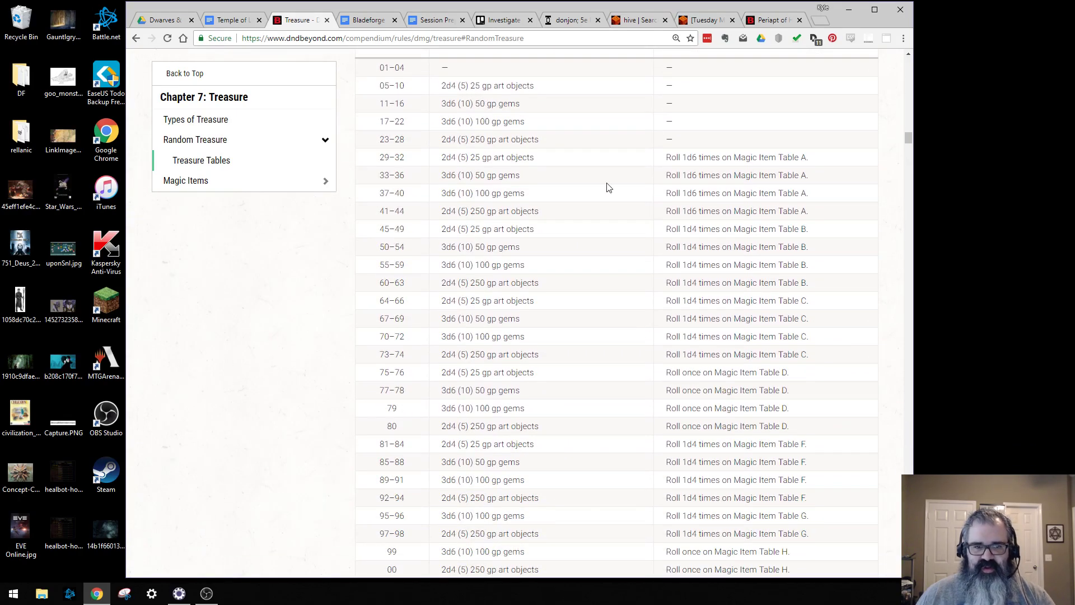
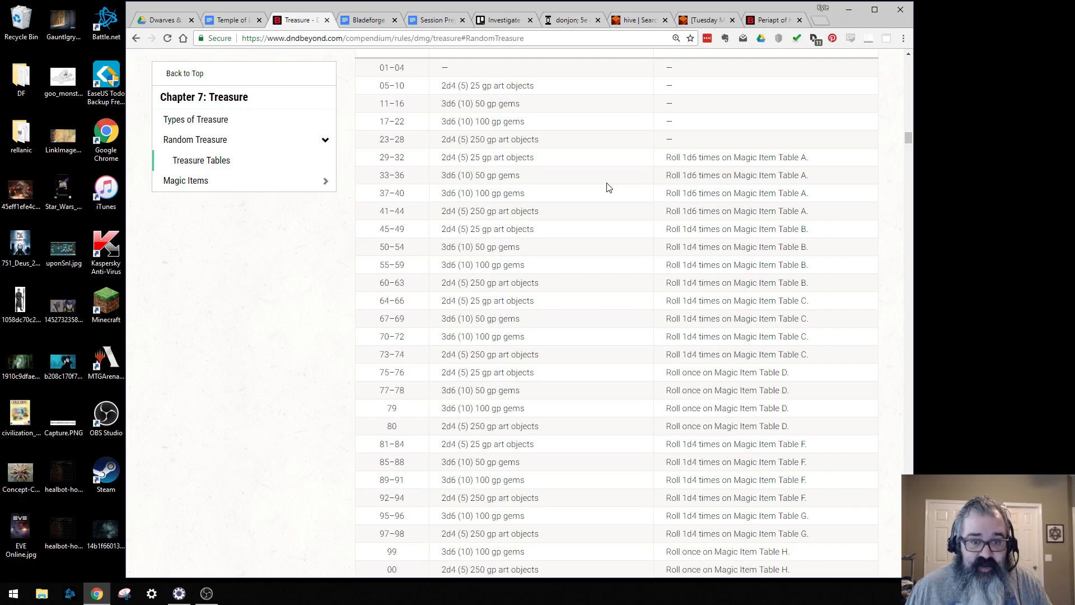
pyautogui.moveTo(535, 177); pyautogui.dragTo(458, 178)
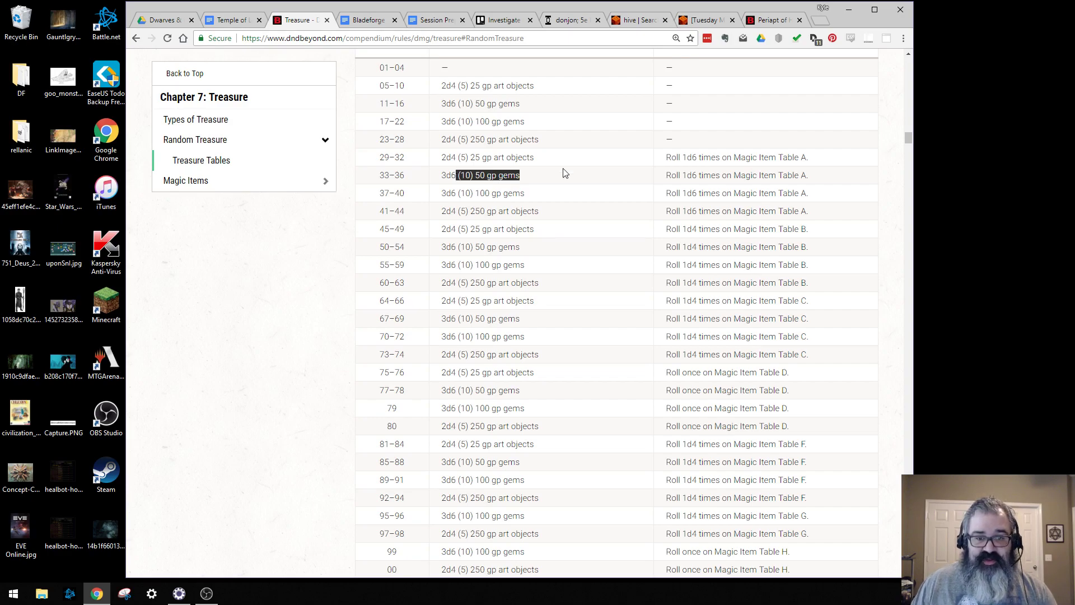
pyautogui.click(375, 23)
pyautogui.click(301, 21)
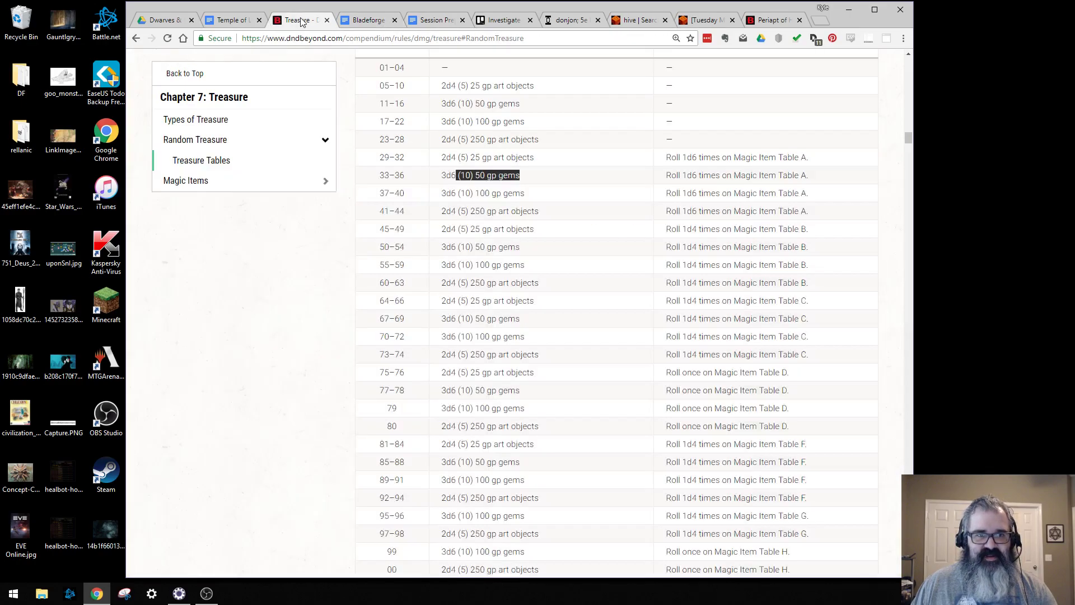
# Step: Edit the reward comment on the Investigate Kruthik warren card in Trello, replacing "some gold" with "500gp in gems,"
pyautogui.click(500, 20)
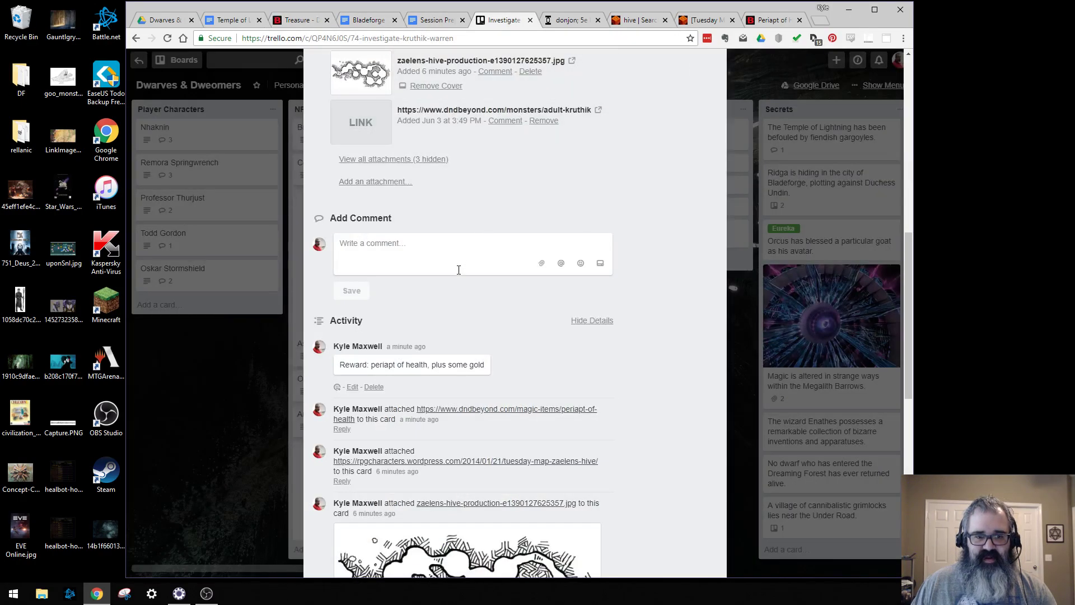
pyautogui.click(352, 387)
pyautogui.doubleClick(458, 364)
pyautogui.tripleClick(458, 364)
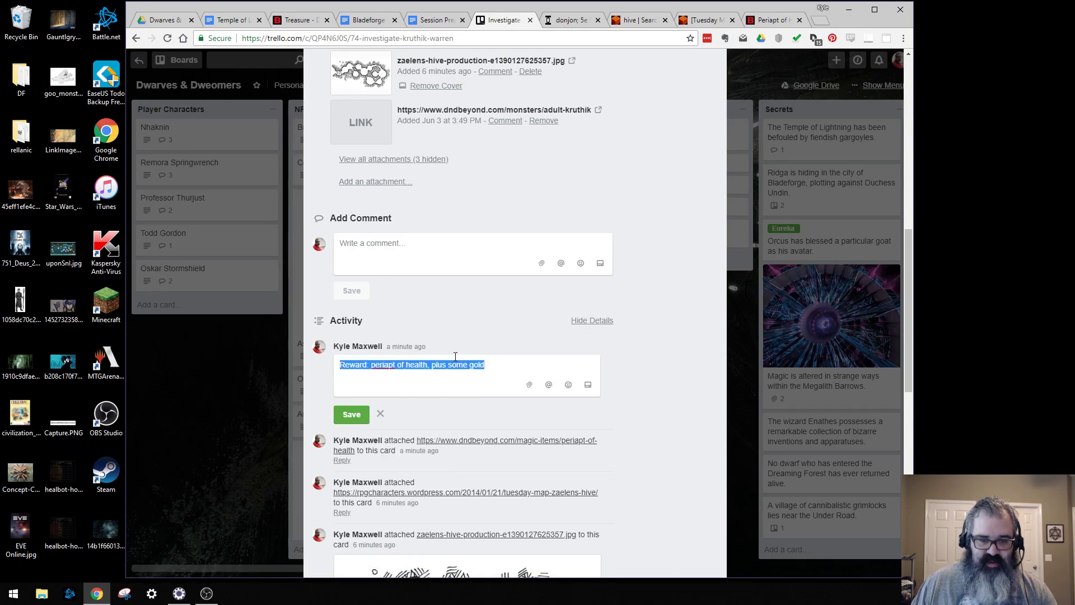
pyautogui.doubleClick(453, 365)
pyautogui.write('500')
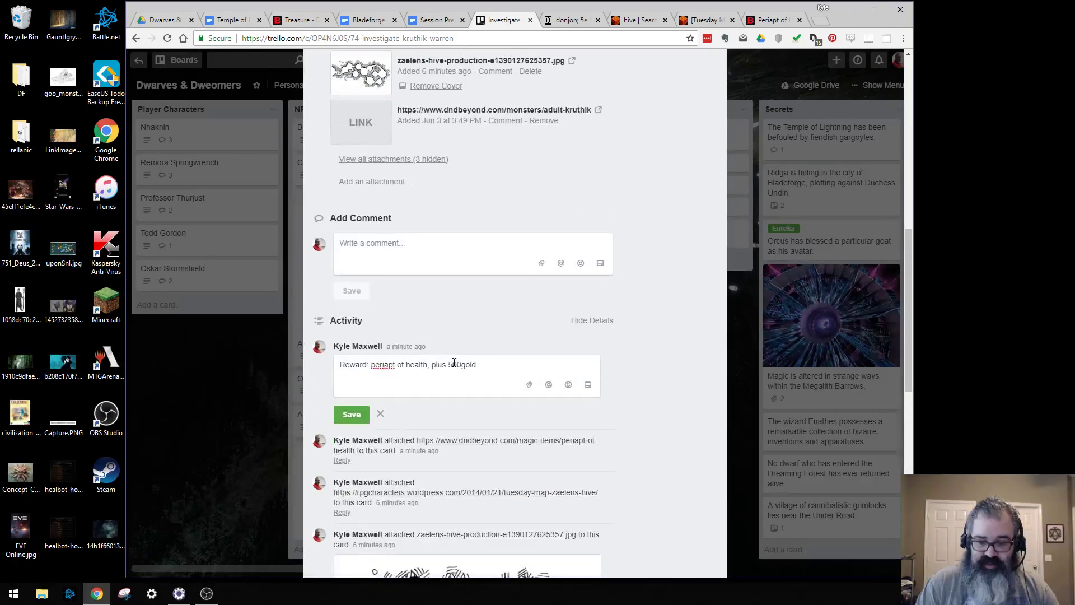
pyautogui.press('End')
pyautogui.press('BackSpace')
pyautogui.write('p in gems,')
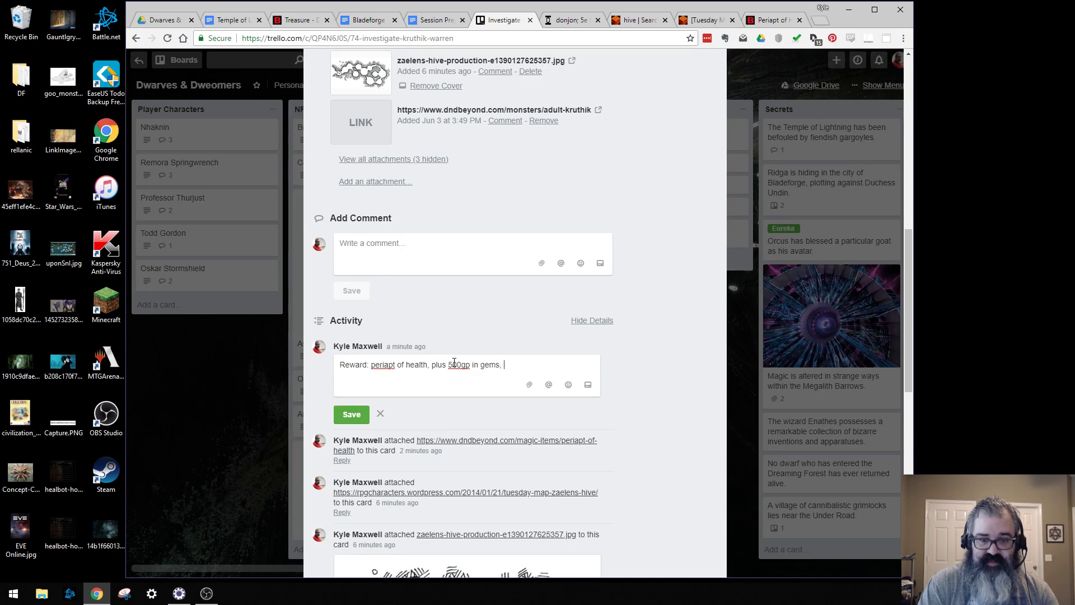
# Step: Return to the Treasure chapter in D&D Beyond and look up the Random Magic Items tables
pyautogui.hotkey('ctrl', 'Tab')
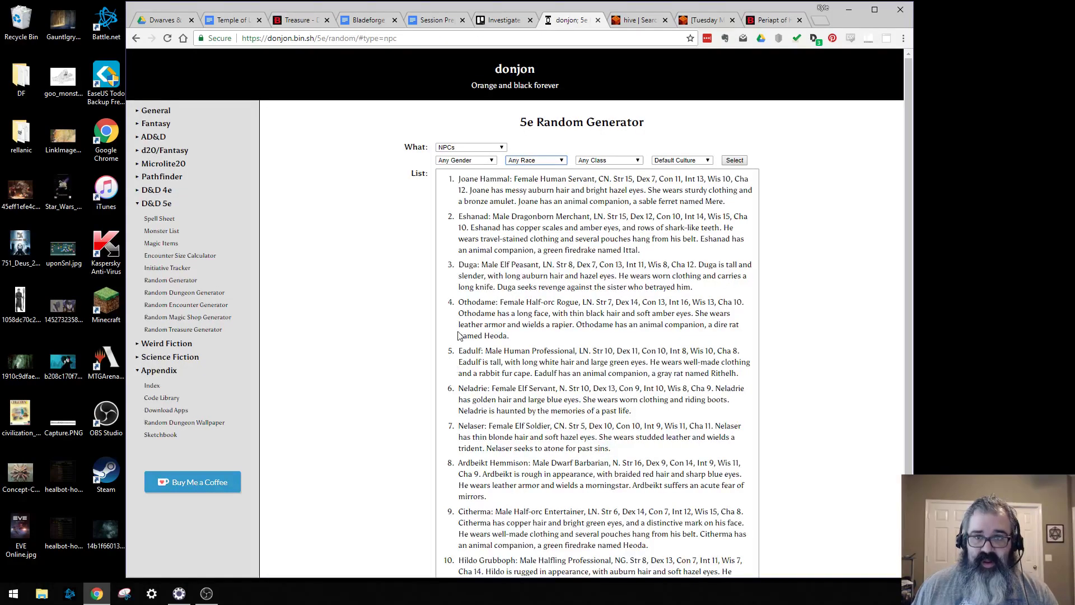
pyautogui.hotkey('ctrl', 'Tab')
pyautogui.hotkey('ctrl', 'Tab')
pyautogui.hotkey('ctrl', 'Tab')
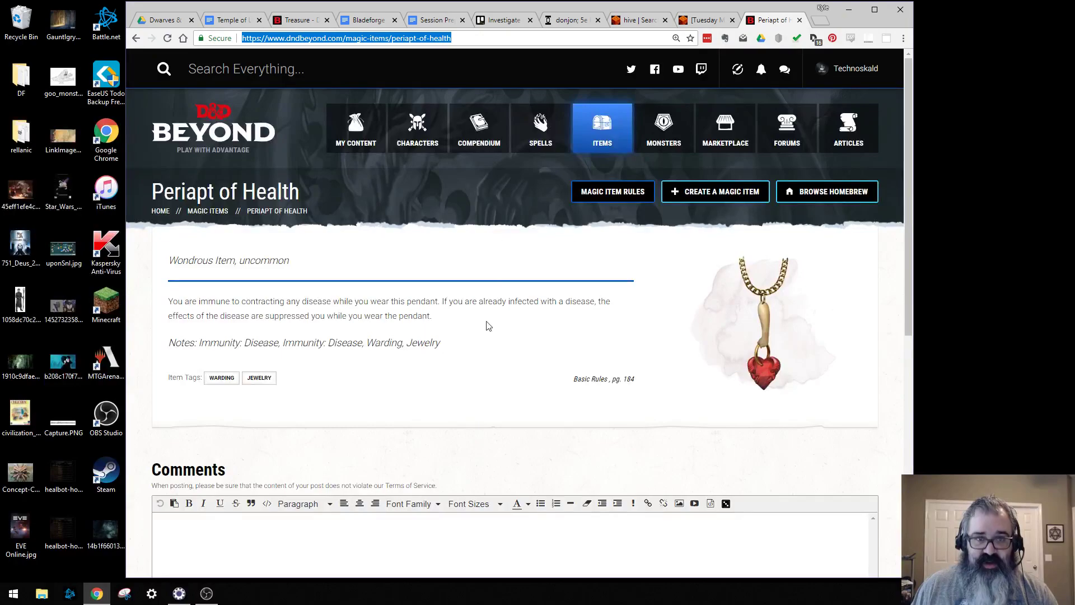
pyautogui.click(297, 21)
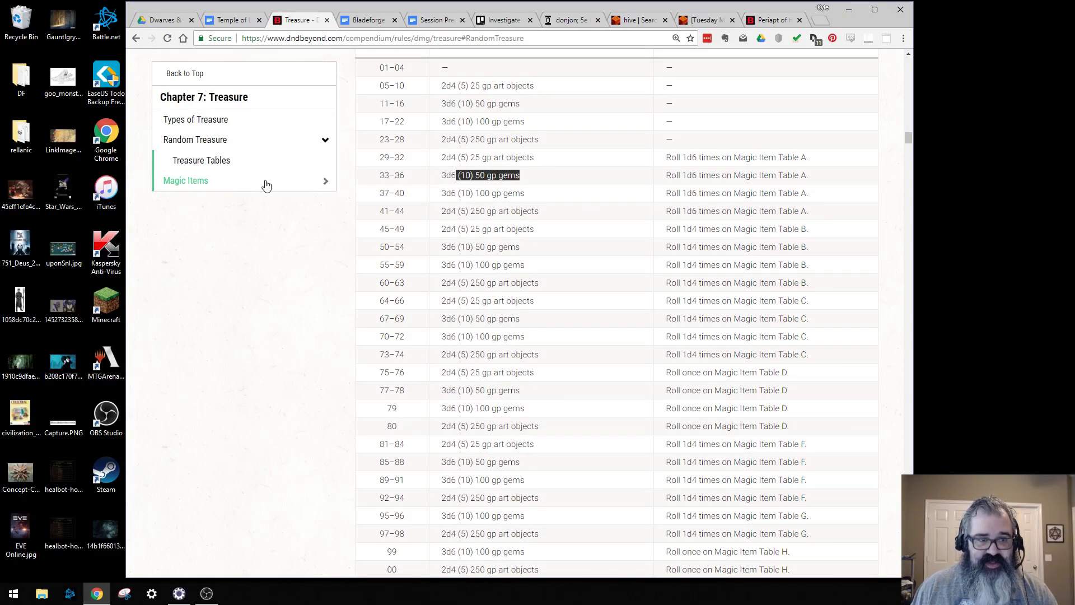
pyautogui.scroll(3, 582, 221)
pyautogui.scroll(-20, 582, 221)
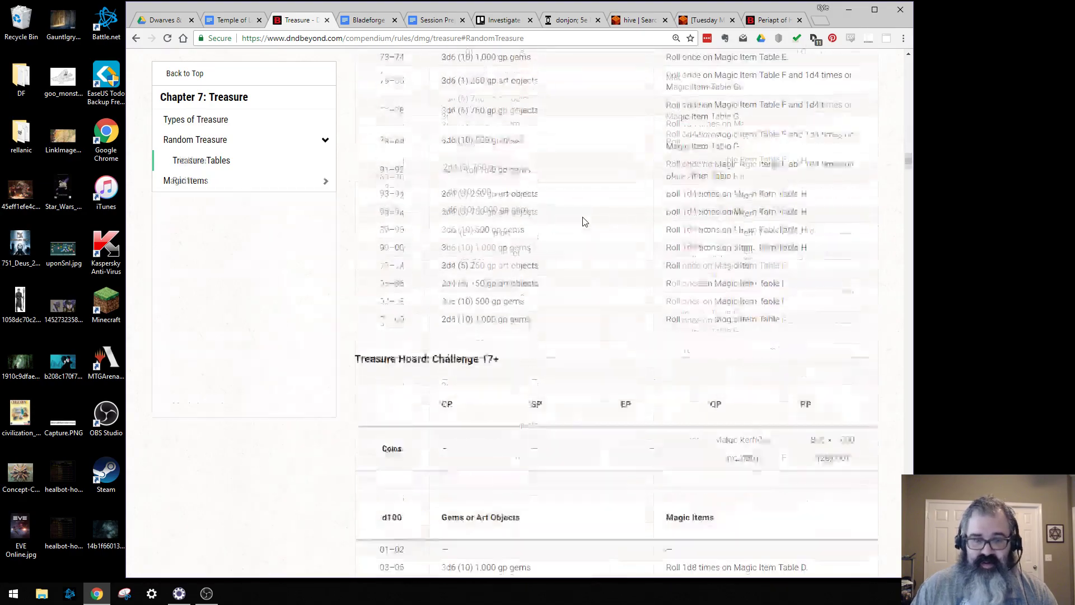
pyautogui.scroll(-20, 582, 221)
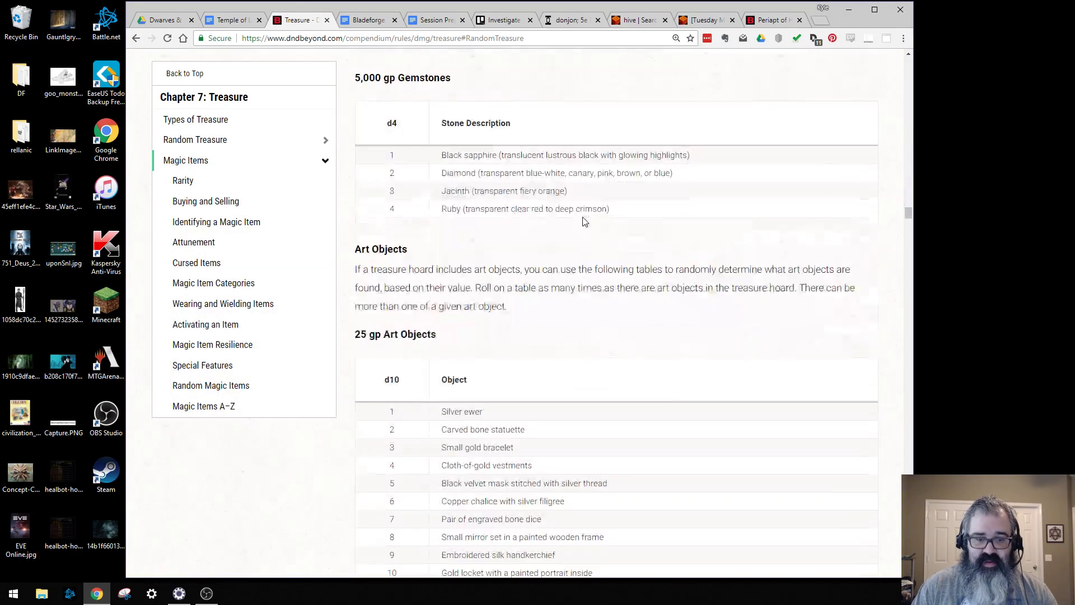
pyautogui.scroll(-20, 583, 221)
pyautogui.scroll(-20, 582, 221)
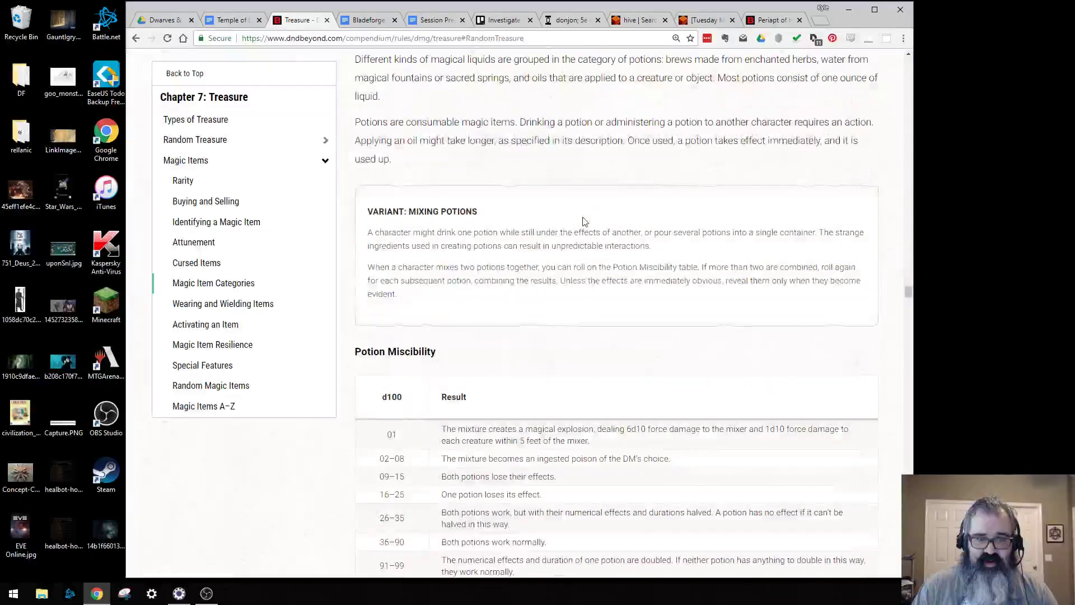
pyautogui.scroll(-20, 583, 221)
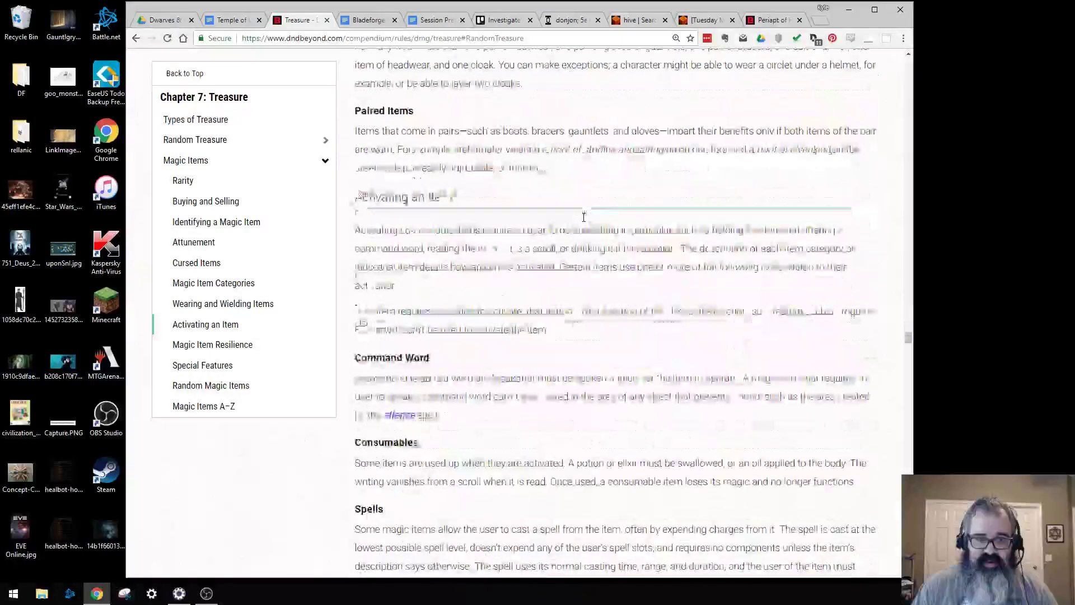
pyautogui.press('Home')
pyautogui.scroll(-10, 582, 221)
pyautogui.scroll(-20, 582, 221)
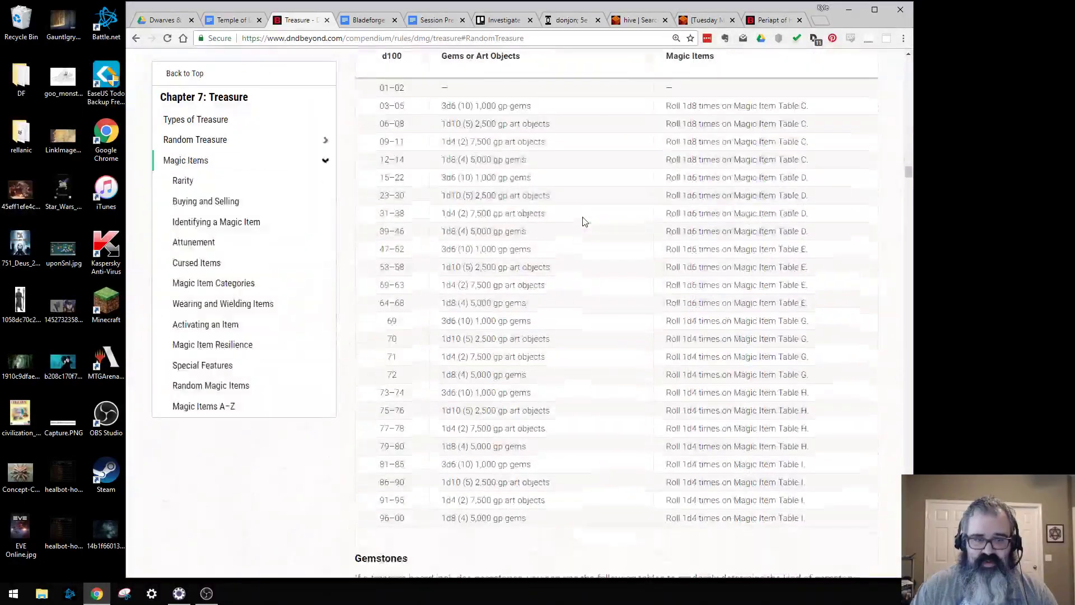
pyautogui.click(198, 393)
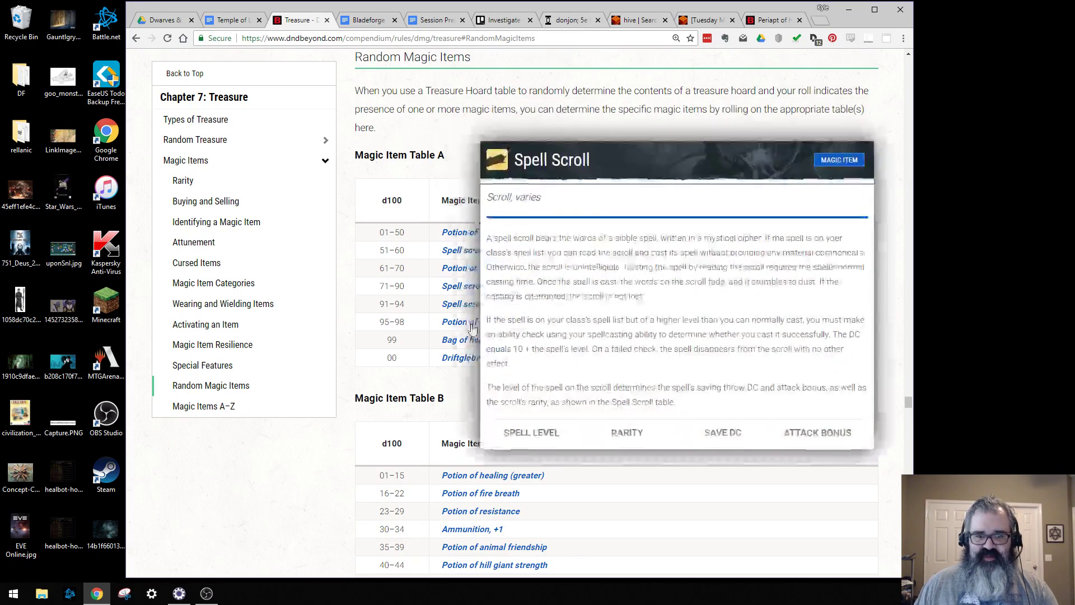
# Step: Examine the Driftglobe entry from Magic Item Table A, including its daylight spell description, and return to the tables
pyautogui.moveTo(464, 361)
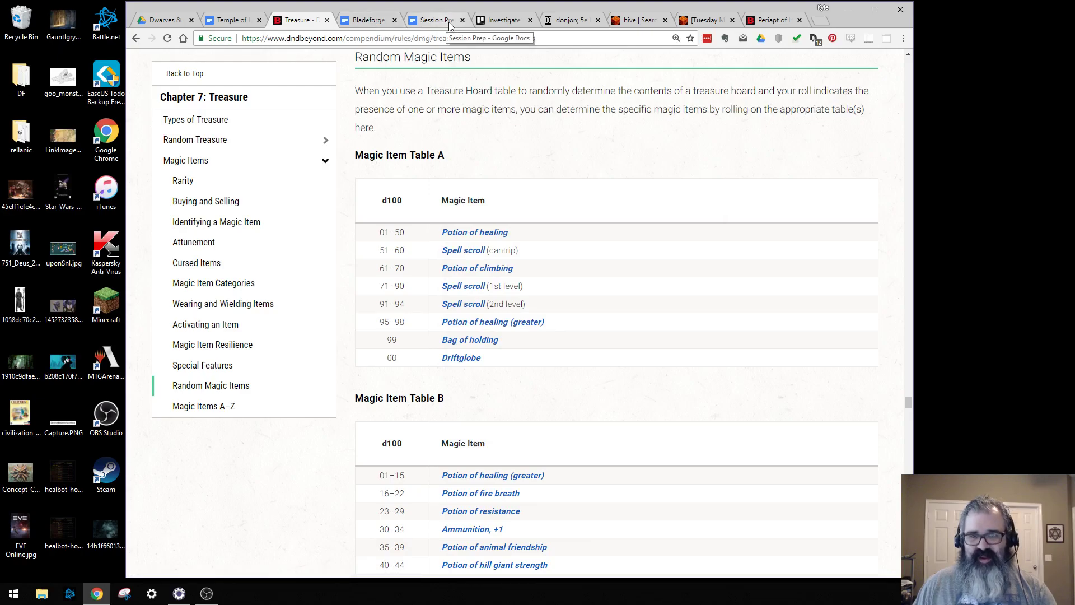
pyautogui.moveTo(469, 342)
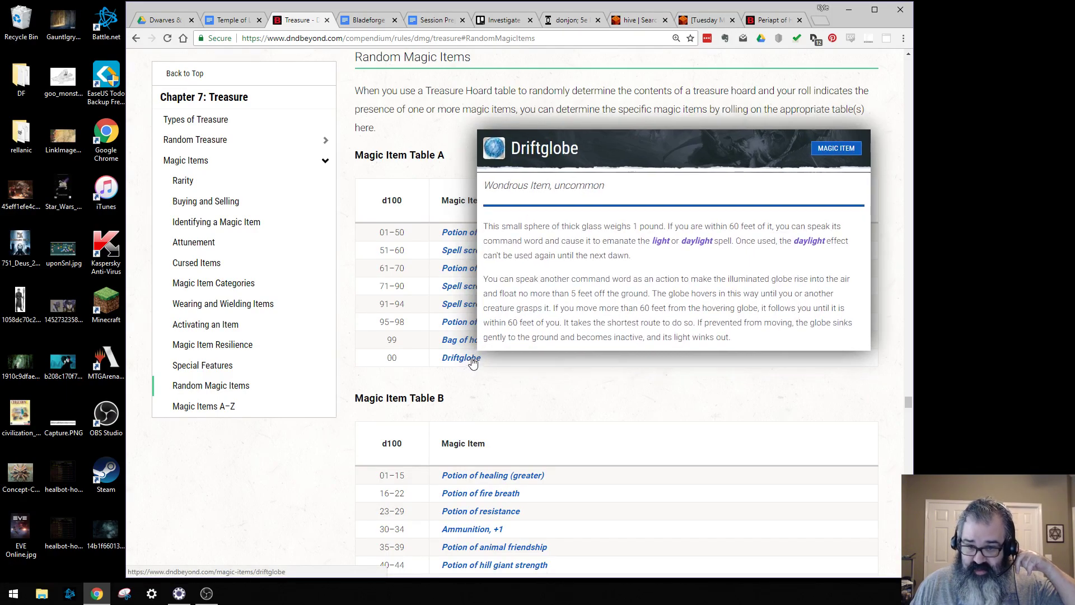
pyautogui.click(472, 362)
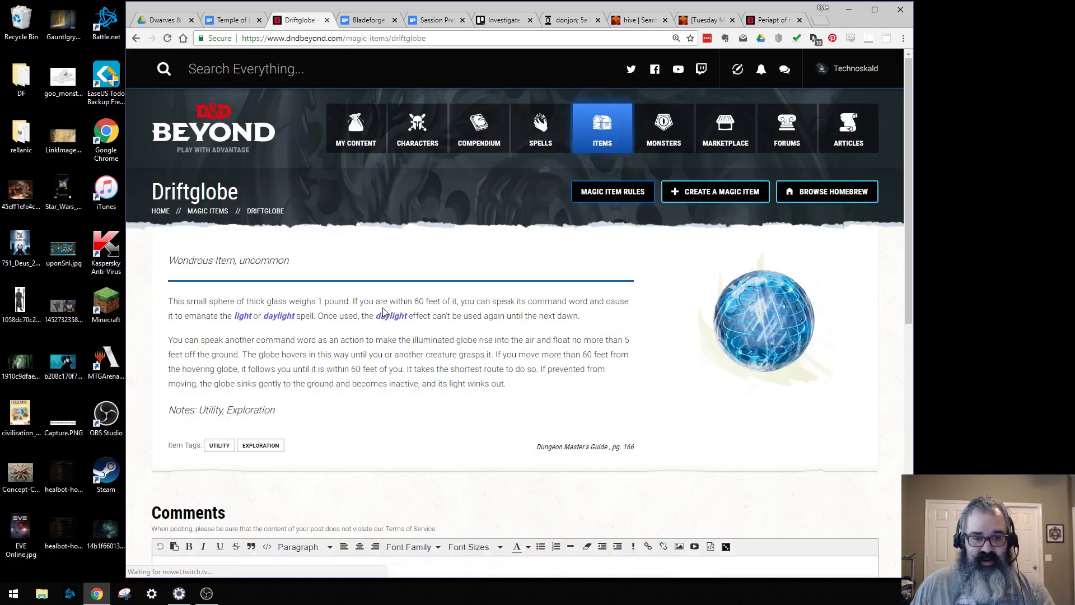
pyautogui.moveTo(384, 323)
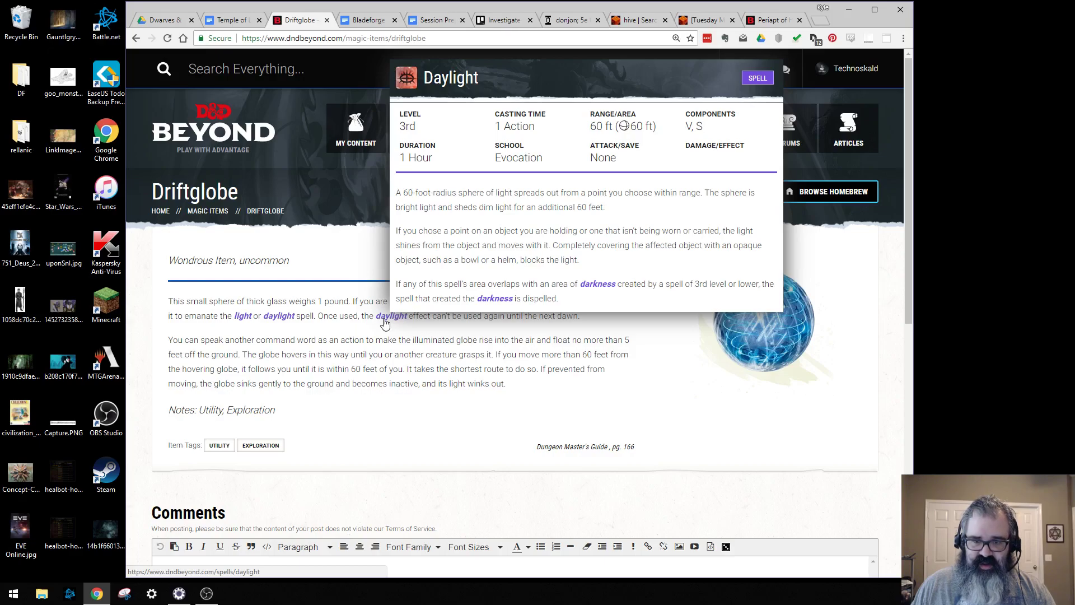
pyautogui.click(136, 38)
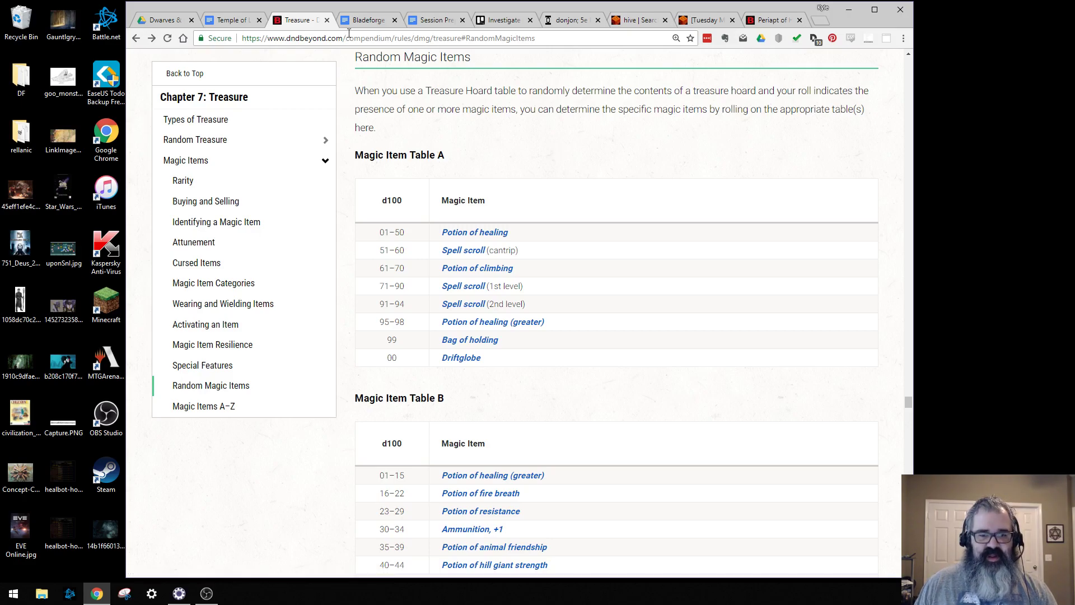
# Step: Add "2x potion of greater healing" to the end of the reward comment in Trello and save the comment
pyautogui.click(368, 20)
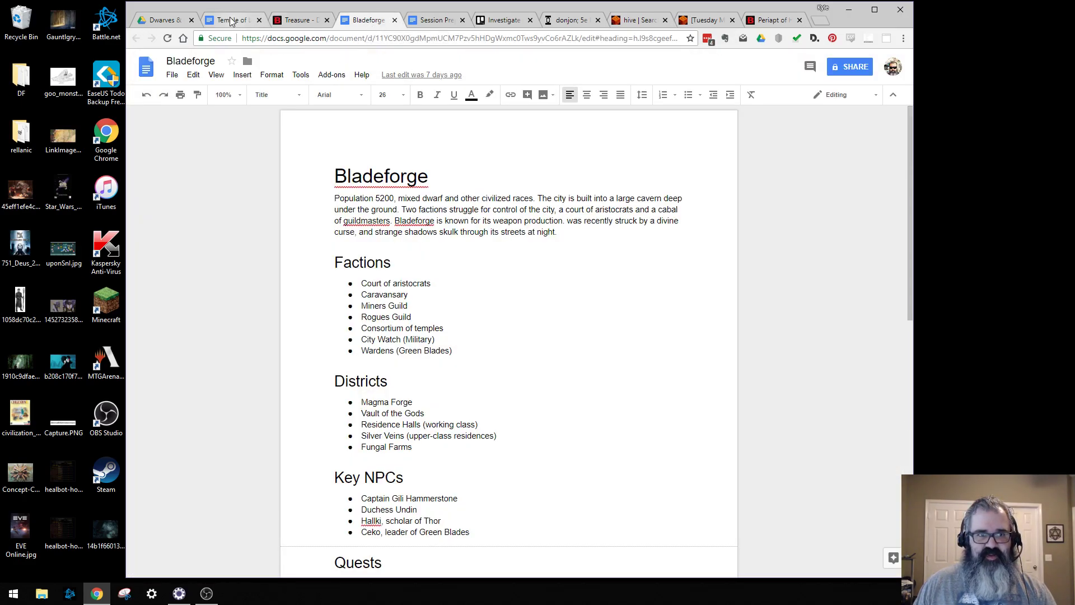
pyautogui.click(567, 21)
pyautogui.click(504, 20)
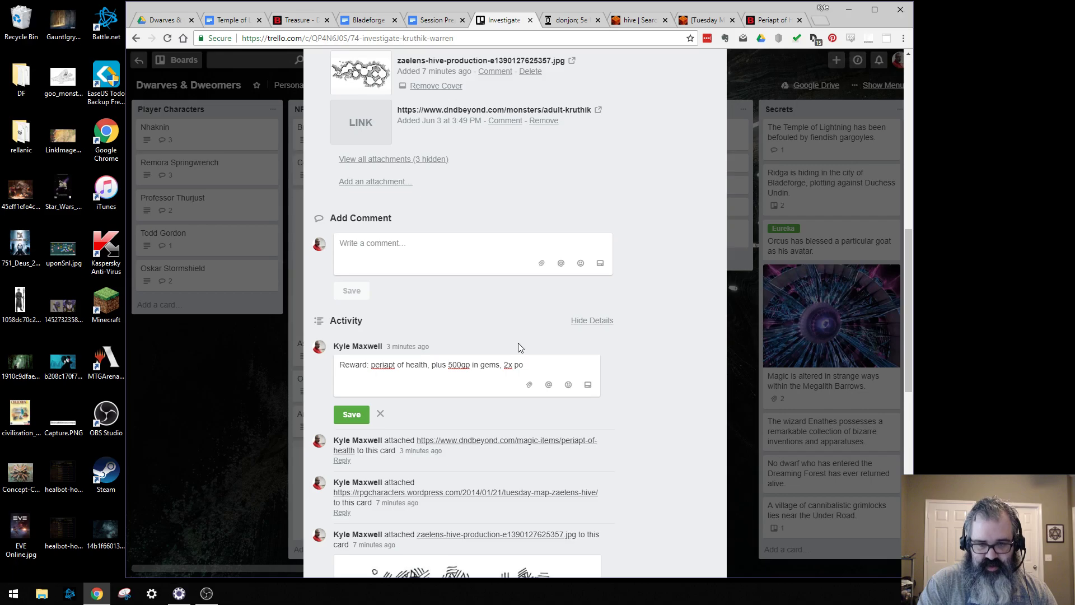
pyautogui.write('greater healing')
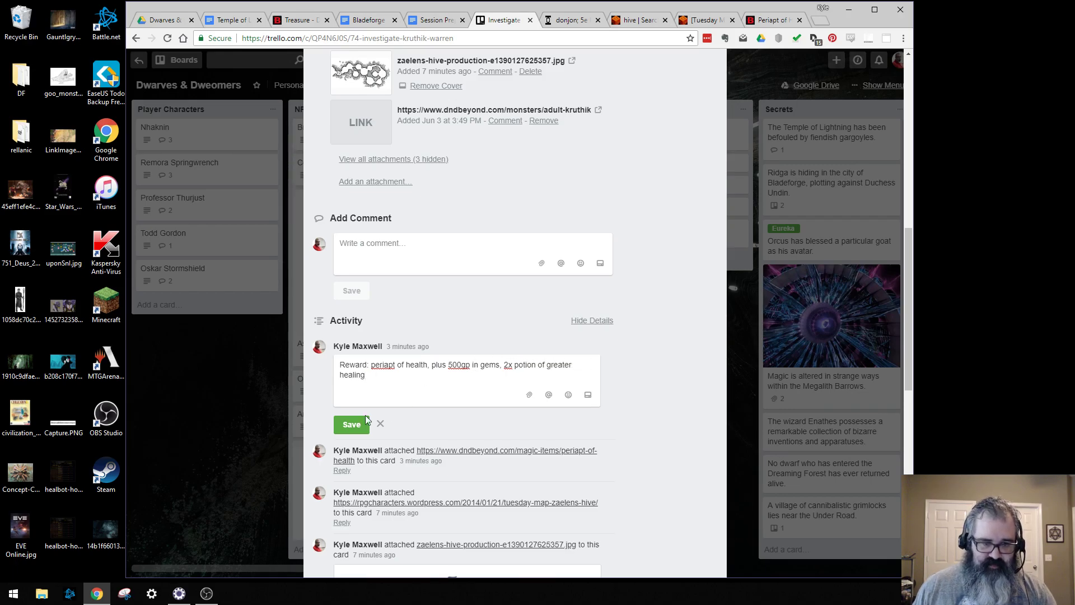
pyautogui.click(350, 425)
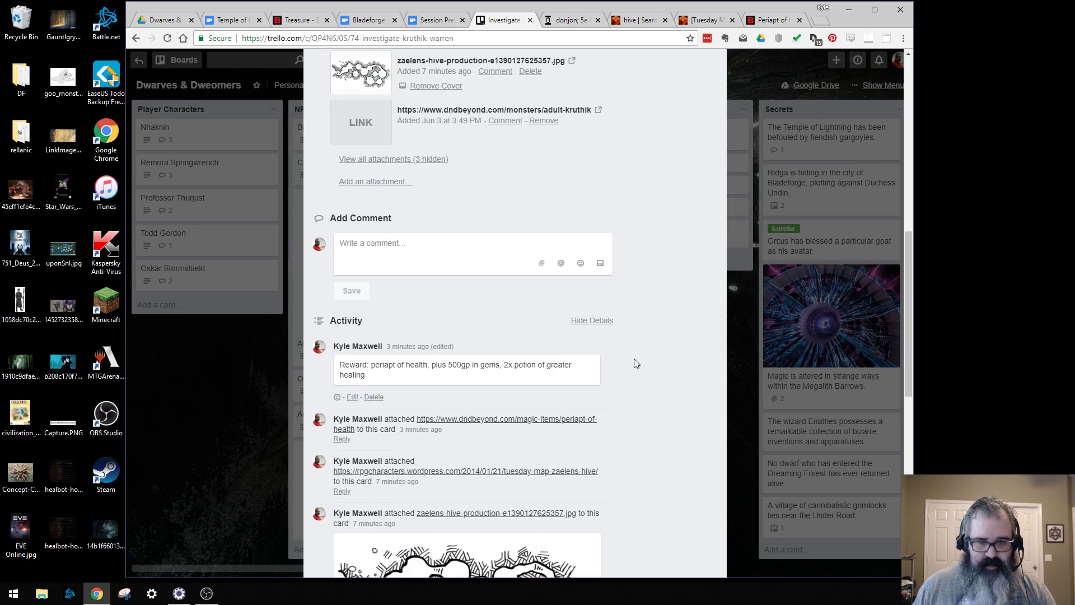
# Step: Close the Investigate Kruthik warren card and check the contents of the Track down wanted criminals quest card
pyautogui.scroll(6, 626, 291)
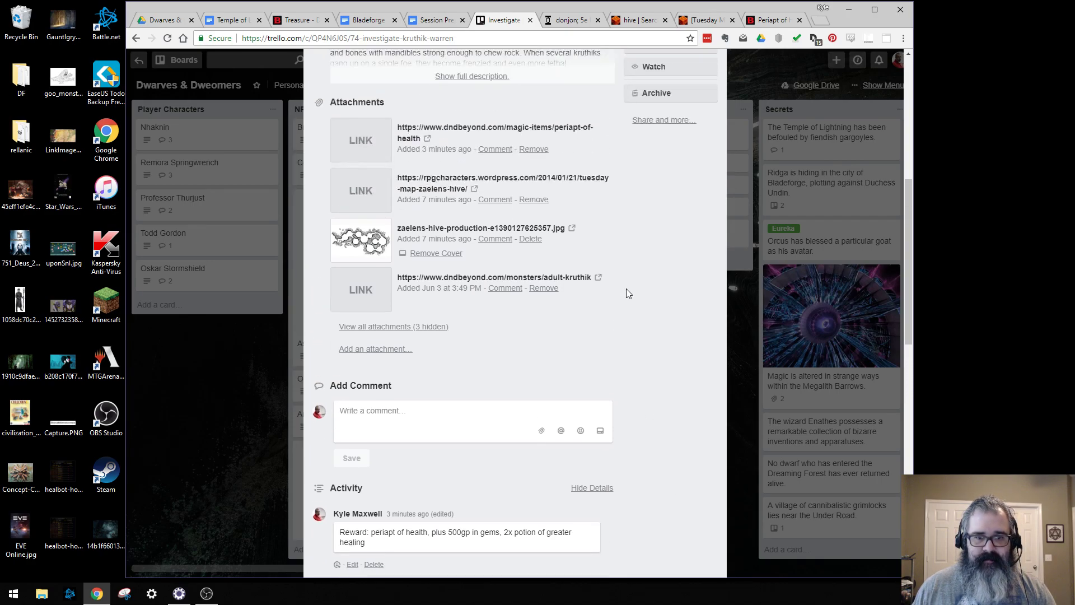
pyautogui.scroll(4, 619, 288)
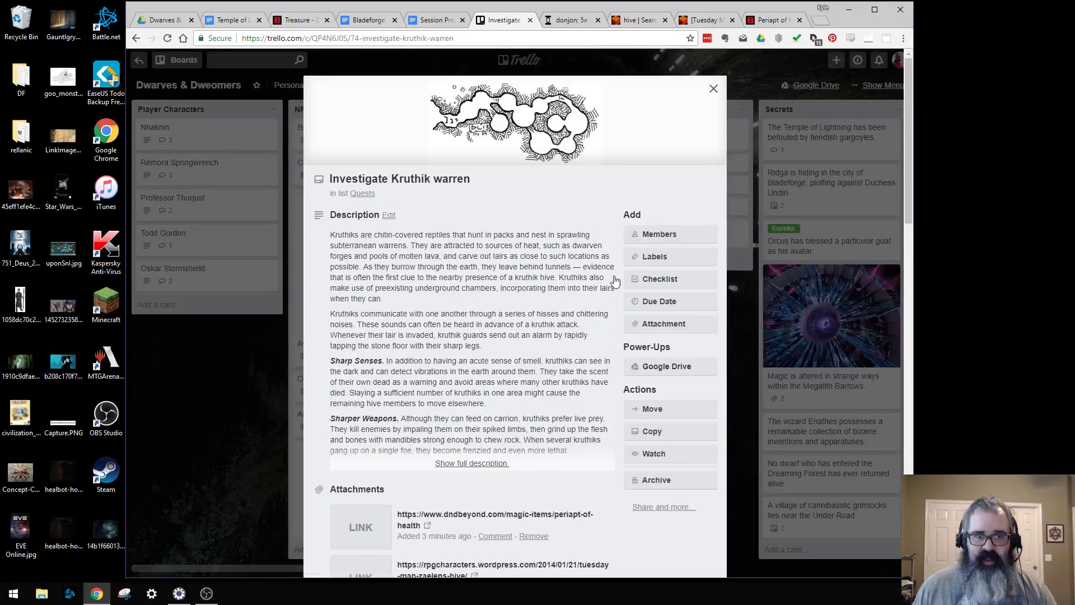
pyautogui.click(713, 89)
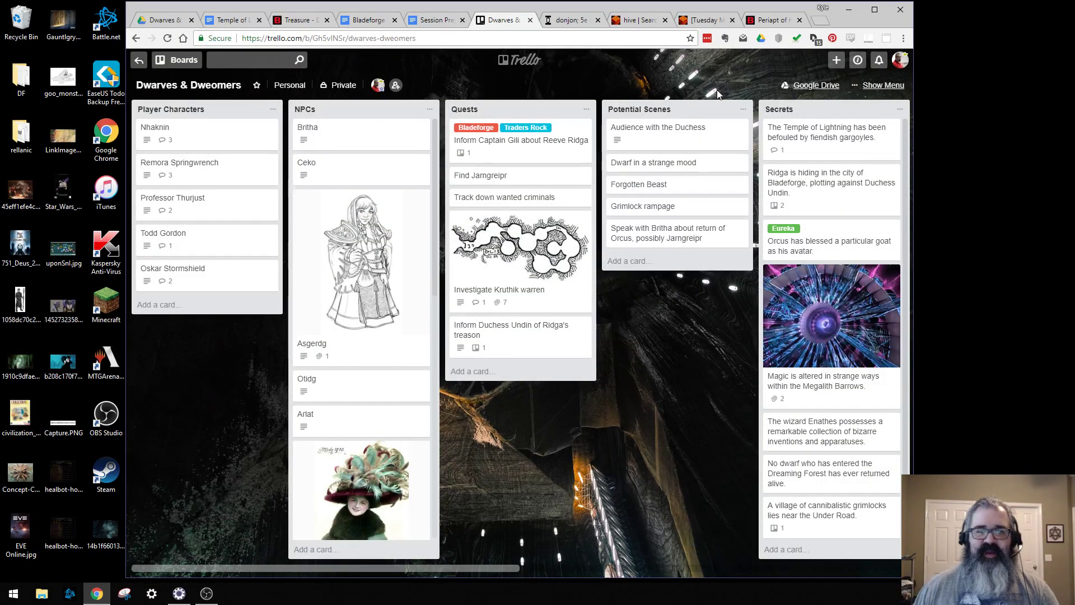
pyautogui.click(537, 200)
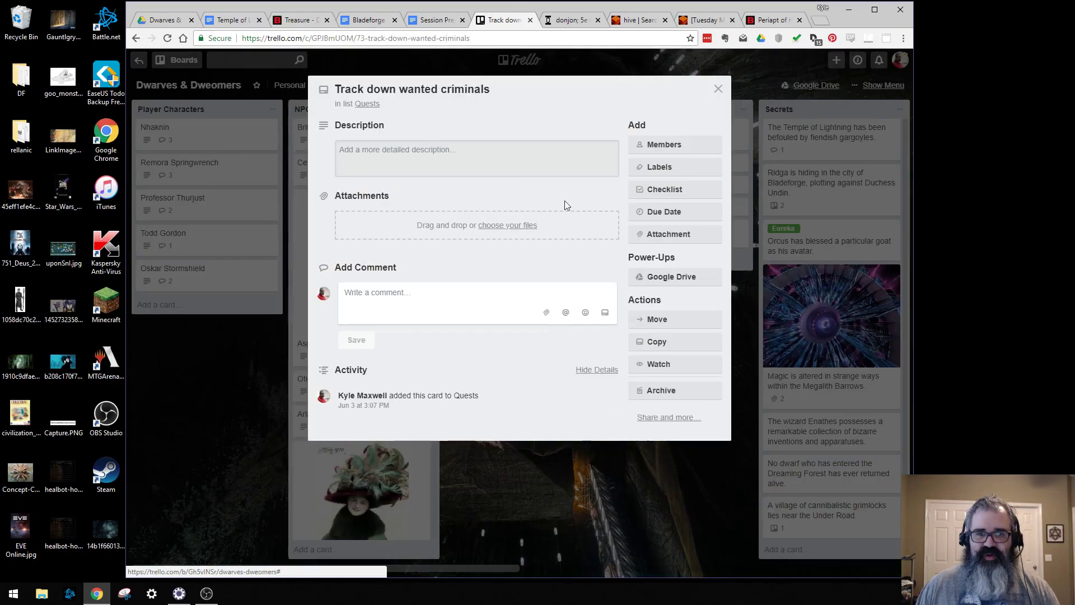
pyautogui.click(613, 485)
# Step: On the donjon site, open the Fantasy Random Generator and generate a list of Quests
pyautogui.click(568, 20)
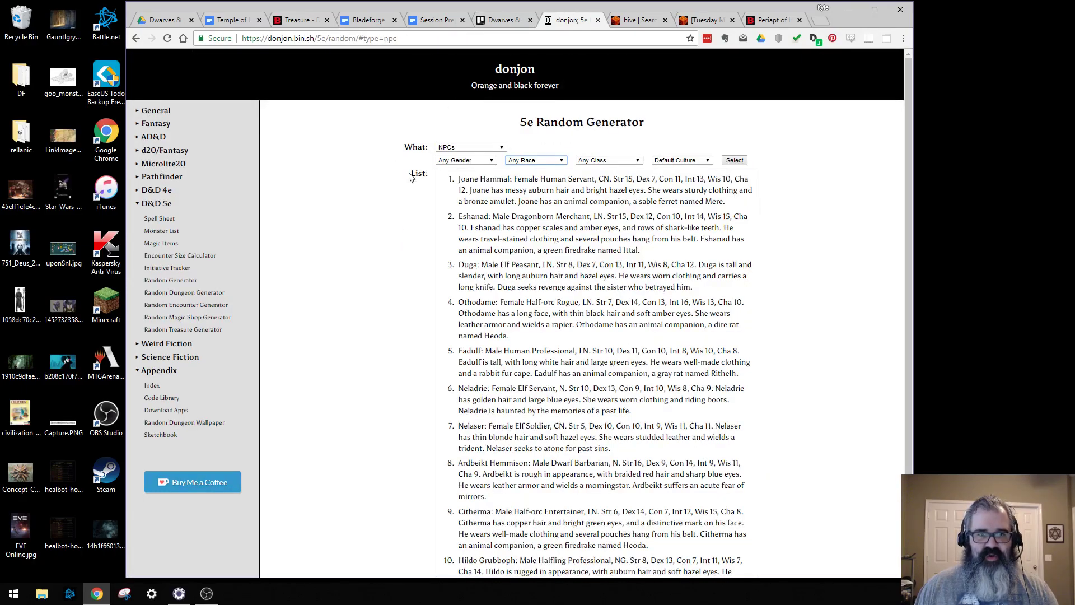
pyautogui.click(452, 148)
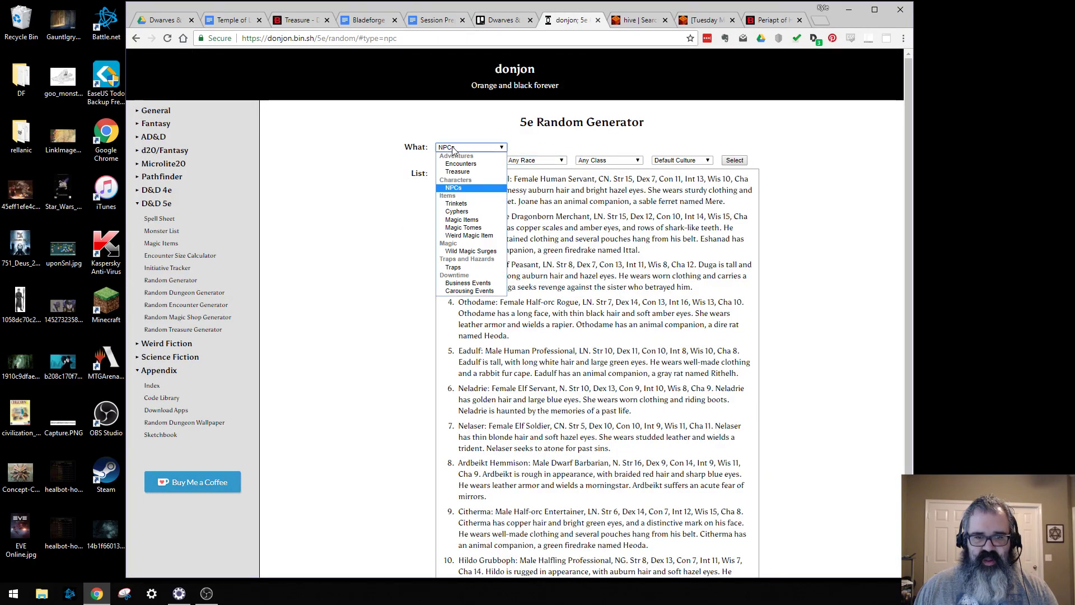
pyautogui.click(371, 229)
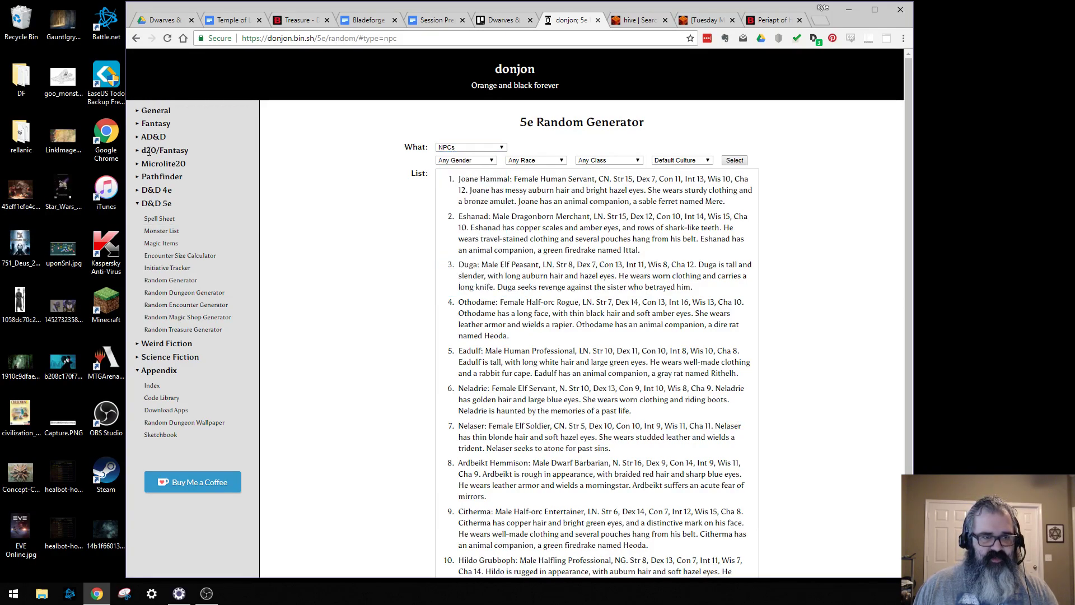
pyautogui.click(146, 123)
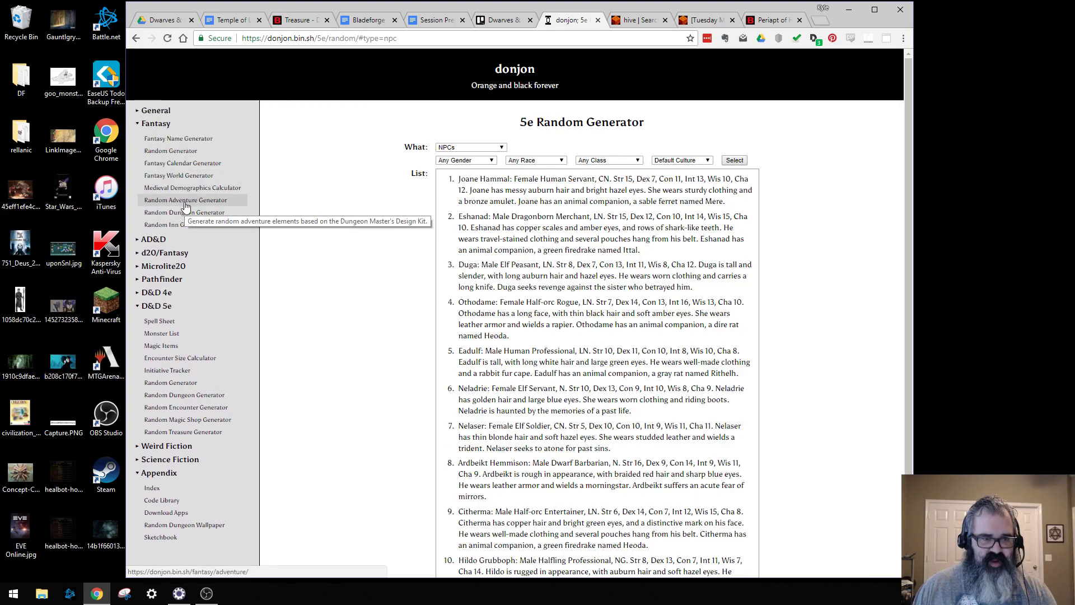
pyautogui.click(185, 152)
pyautogui.click(461, 148)
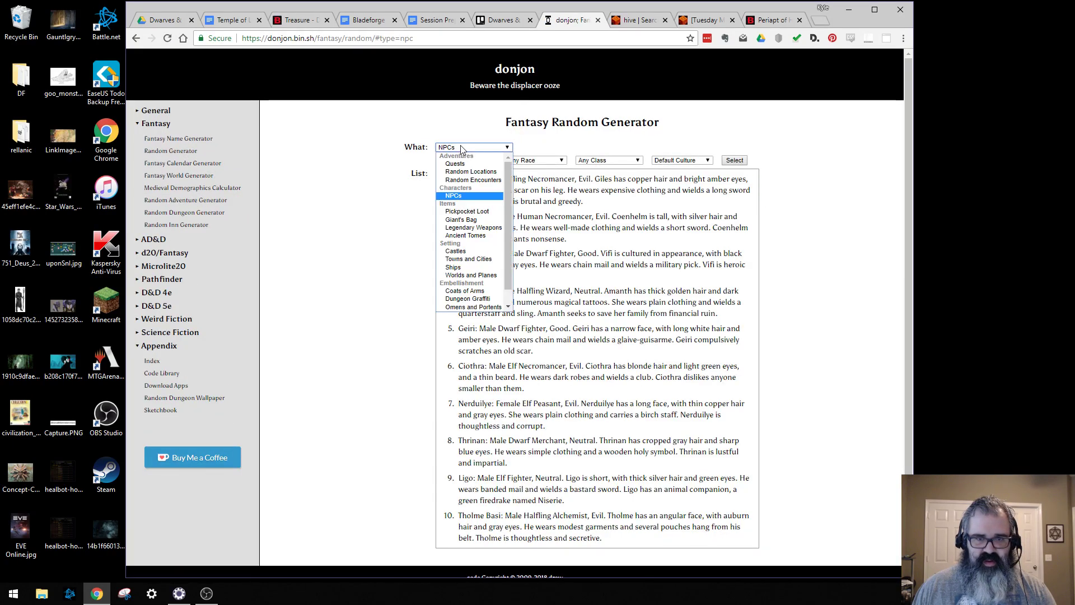
pyautogui.click(455, 164)
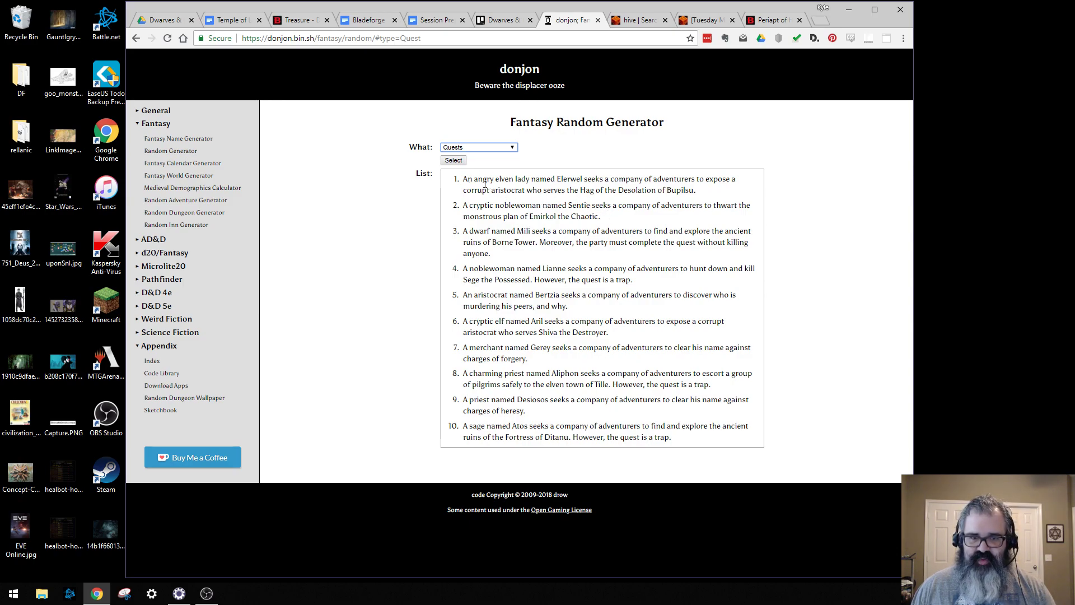
# Step: Read the generated quest ideas, highlighting the corrupt aristocrat part of the first one, and return to the Trello board
pyautogui.moveTo(465, 191); pyautogui.dragTo(713, 195)
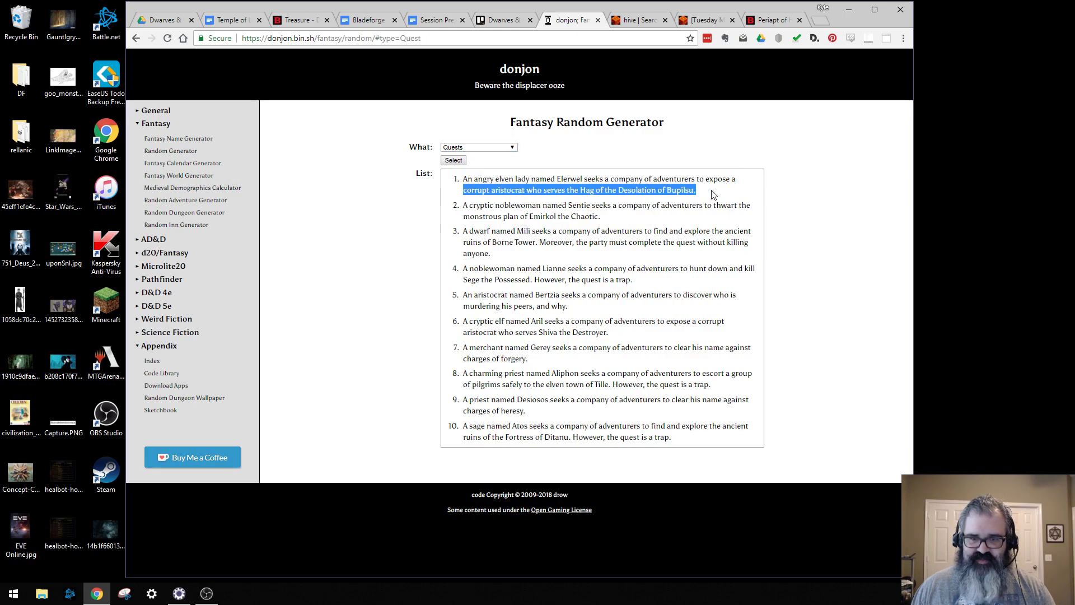
pyautogui.click(728, 224)
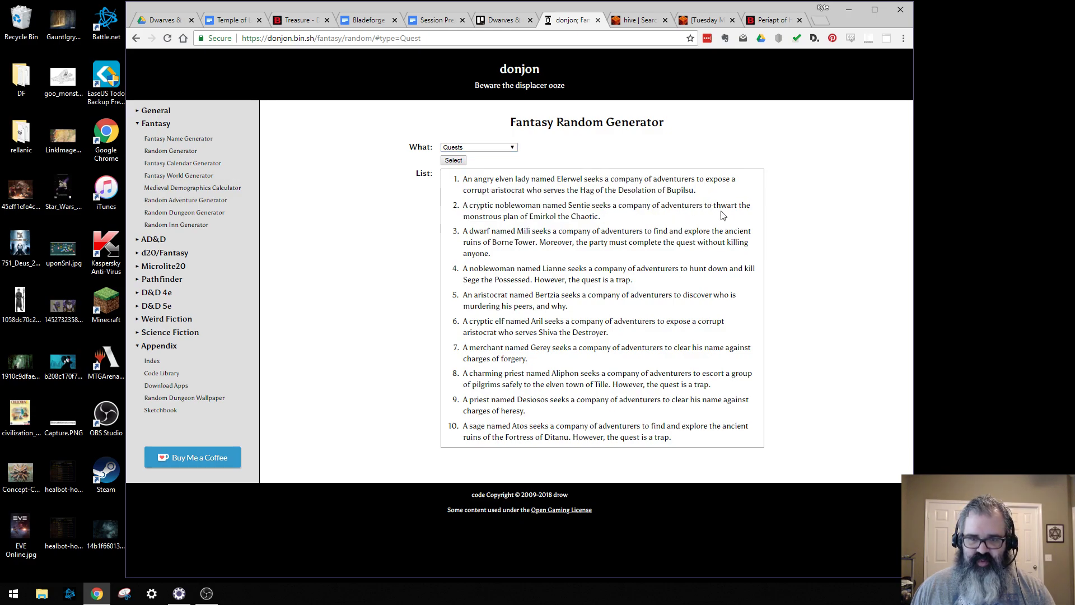
pyautogui.hotkey('ctrl', 'shift', 'Tab')
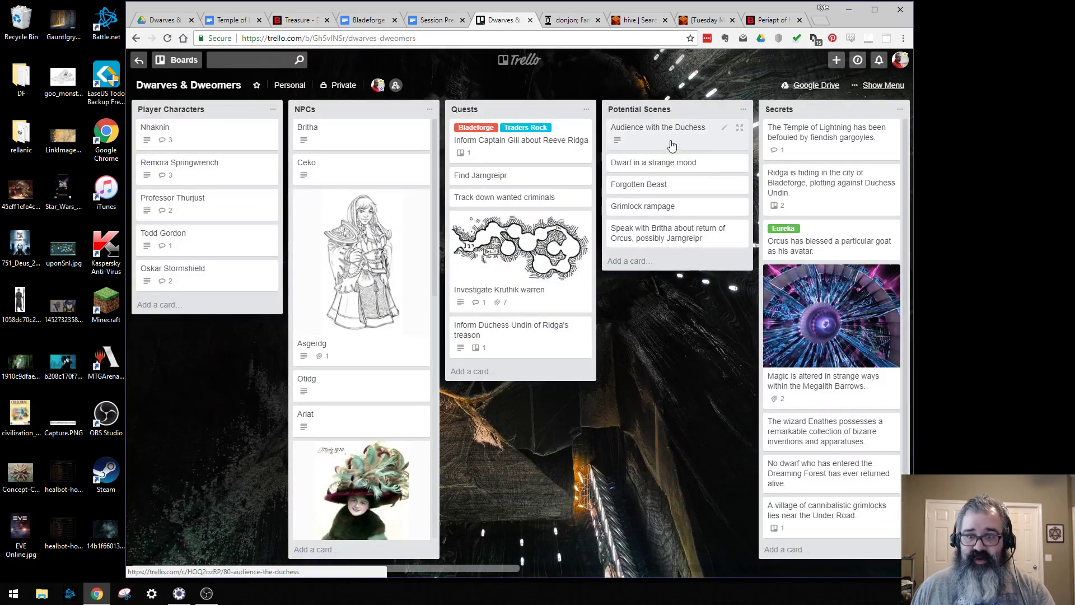
# Step: Add a card titled "Discuss Ridga with identified contacts, like Krunarv" to the end of the Quests list
pyautogui.click(678, 260)
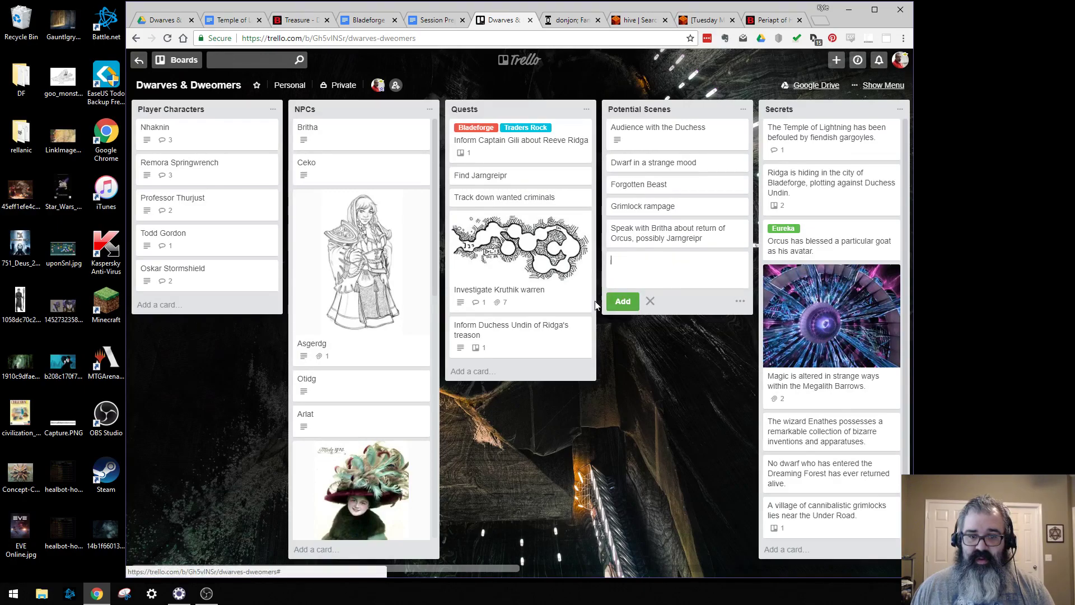
pyautogui.click(543, 374)
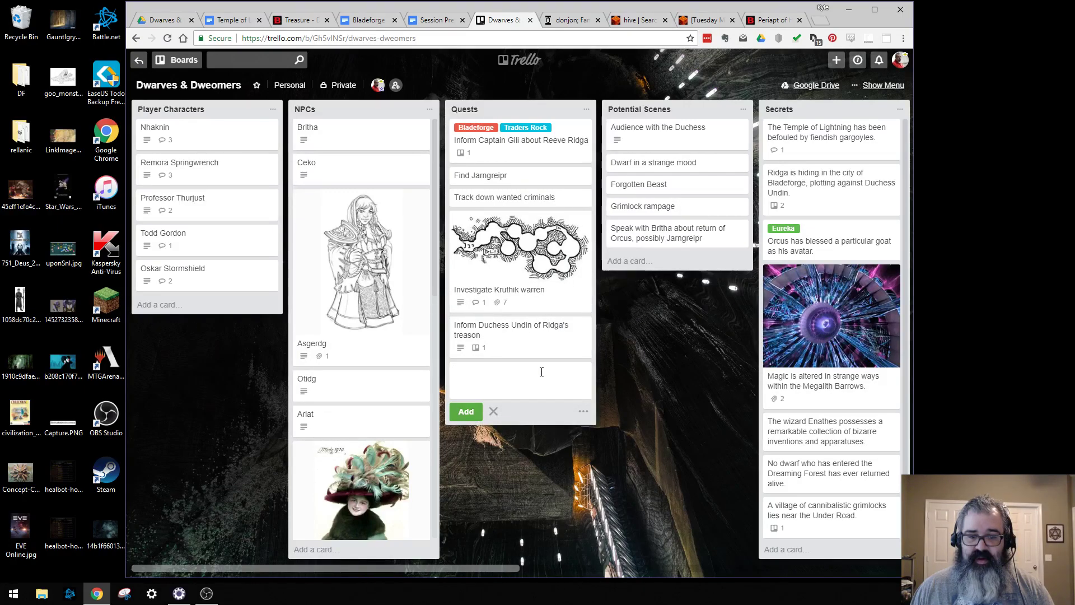
pyautogui.write('Discus')
pyautogui.write('s Rdiga')
pyautogui.press('BackSpace')
pyautogui.press('BackSpace')
pyautogui.press('BackSpace')
pyautogui.press('BackSpace')
pyautogui.write('idga')
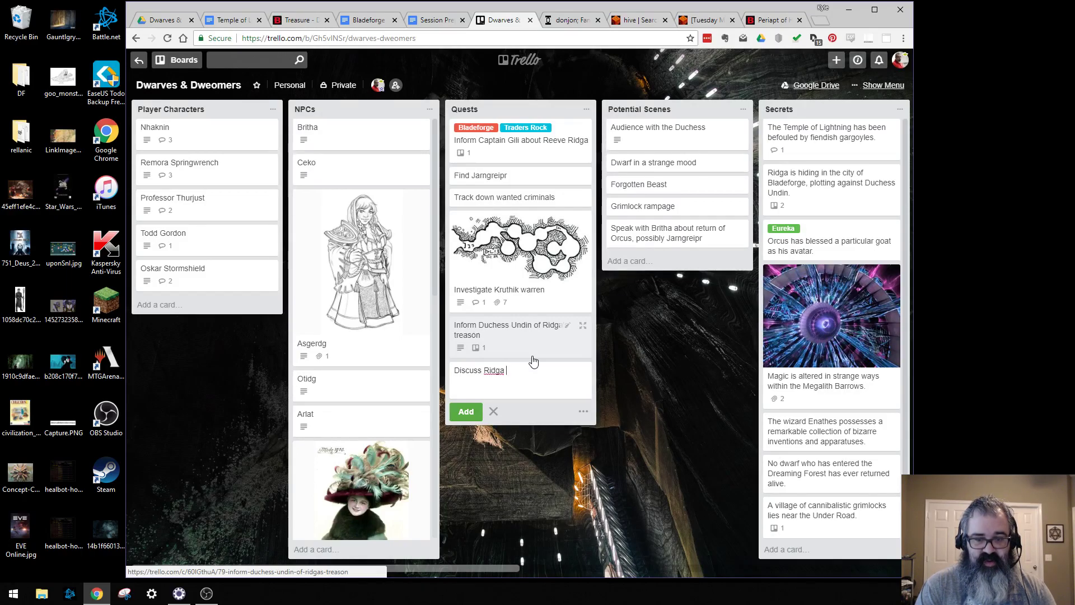
pyautogui.write(' with')
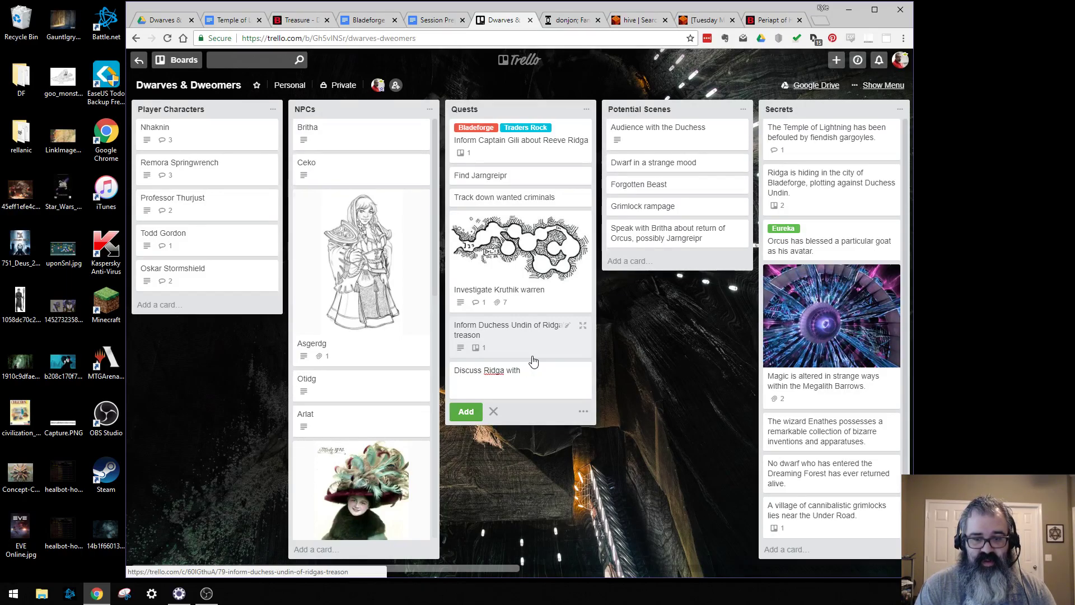
pyautogui.write(' comtified contacts, like K')
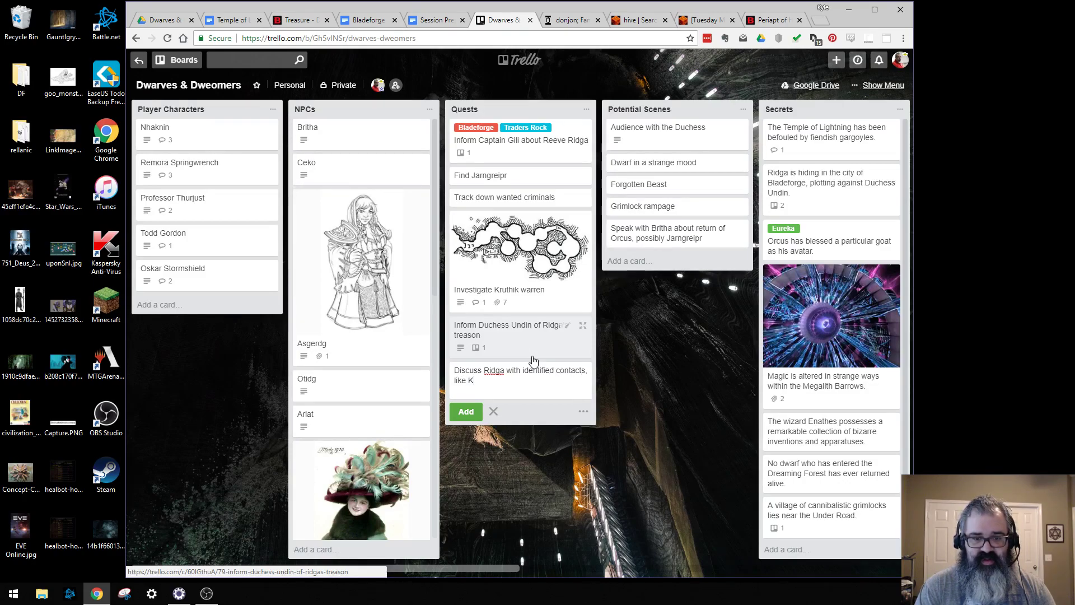
pyautogui.write('runarv')
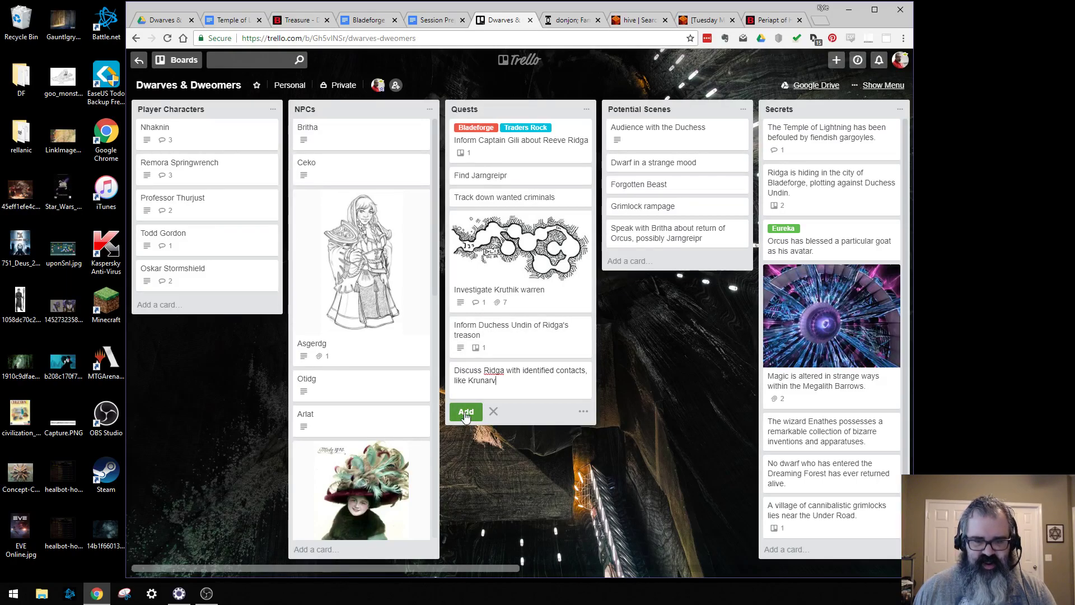
pyautogui.click(465, 413)
# Step: Write the new quest card's description: "He is actually a spurned lover and can become an ally, though he starts at Indifferent."
pyautogui.click(518, 383)
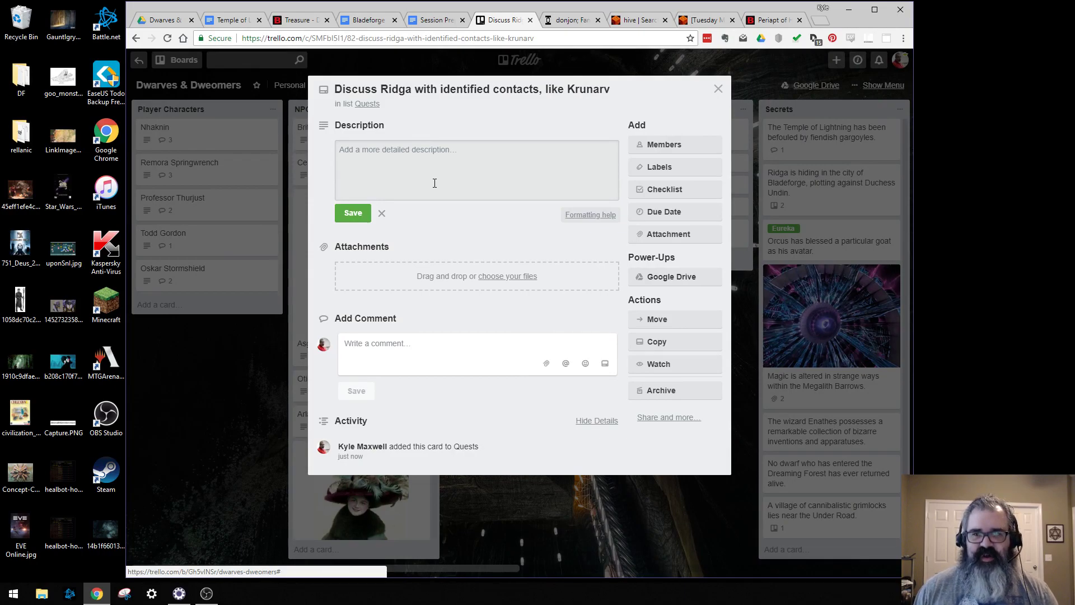
pyautogui.write('He is actually a spurne')
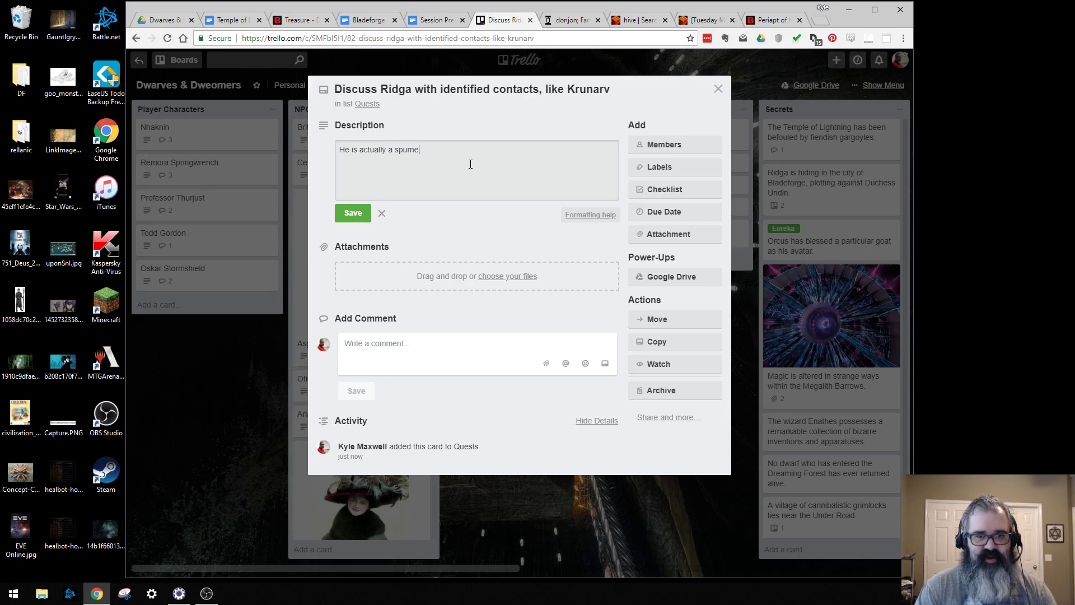
pyautogui.press('BackSpace')
pyautogui.press('BackSpace')
pyautogui.press('BackSpace')
pyautogui.press('BackSpace')
pyautogui.press('BackSpace')
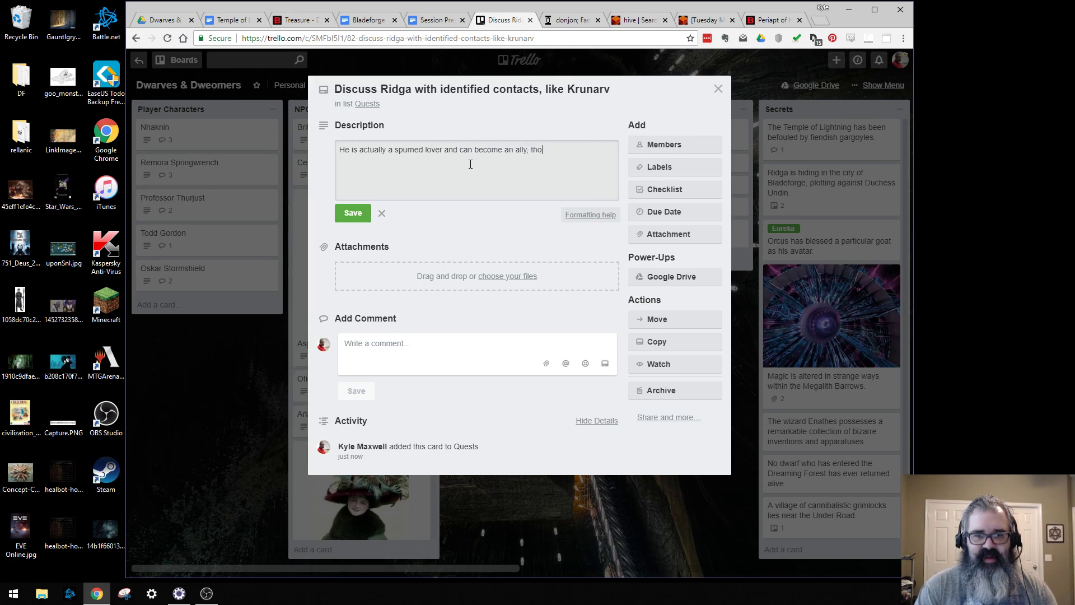
pyautogui.write('arts at Indifferent.')
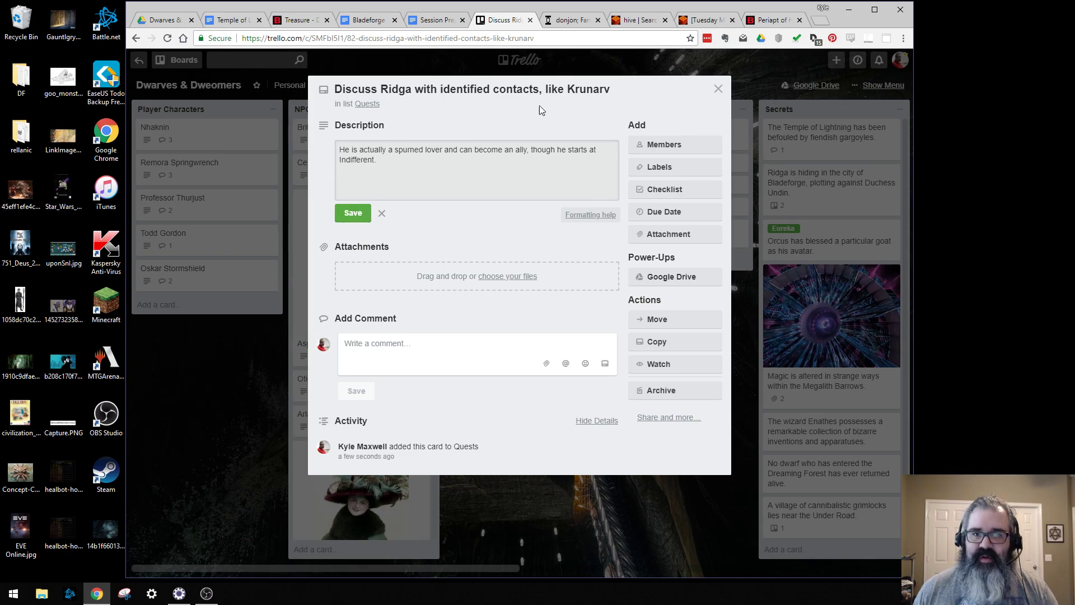
# Step: On the donjon site, open the D&D 5e Random Generator and generate NPCs with the race set to Dwarf
pyautogui.click(566, 19)
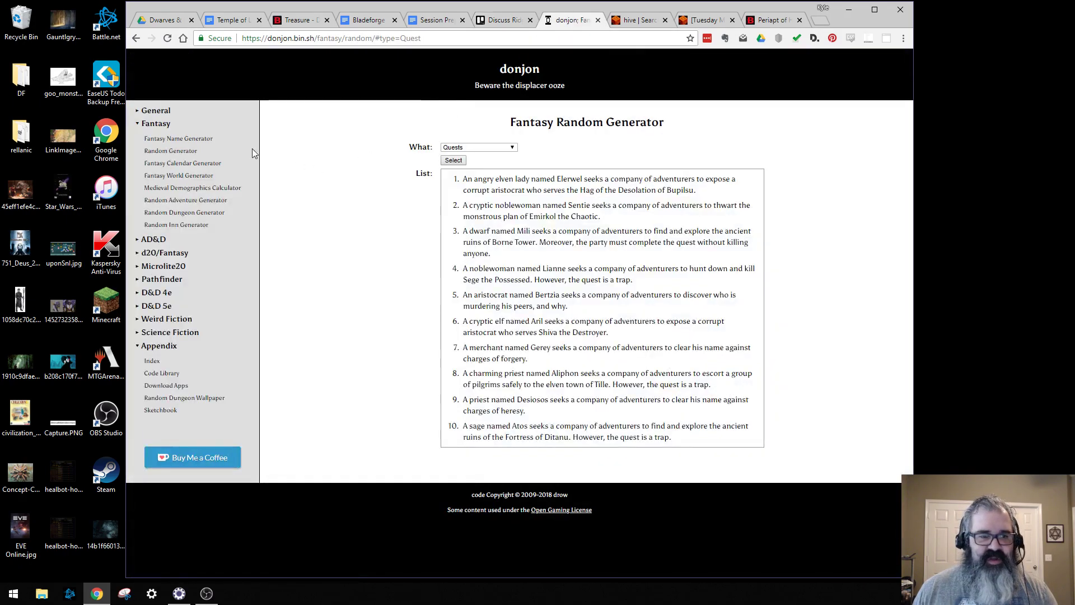
pyautogui.click(137, 307)
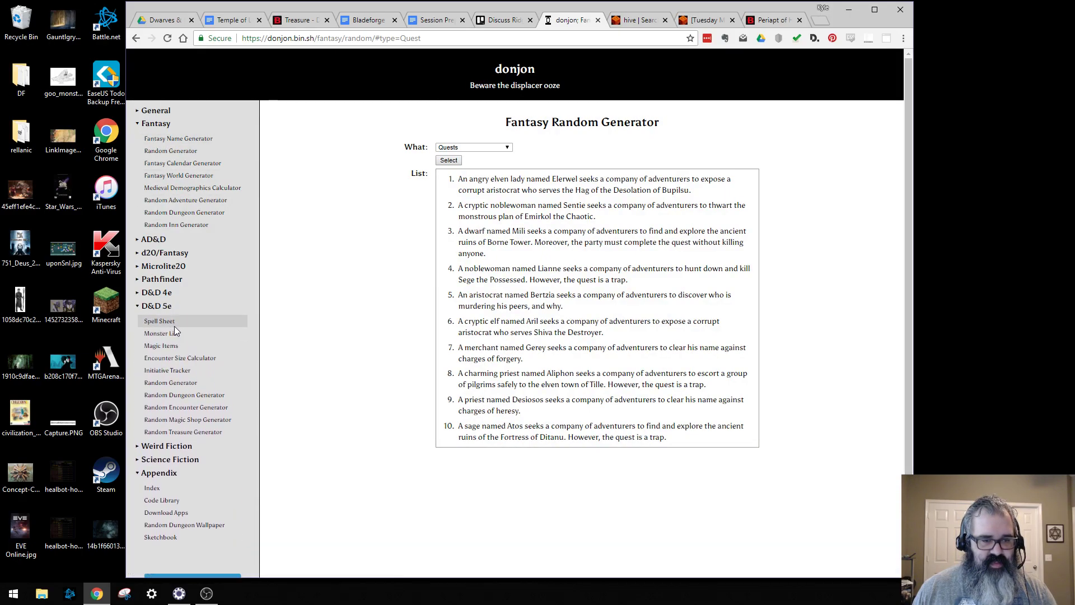
pyautogui.click(187, 387)
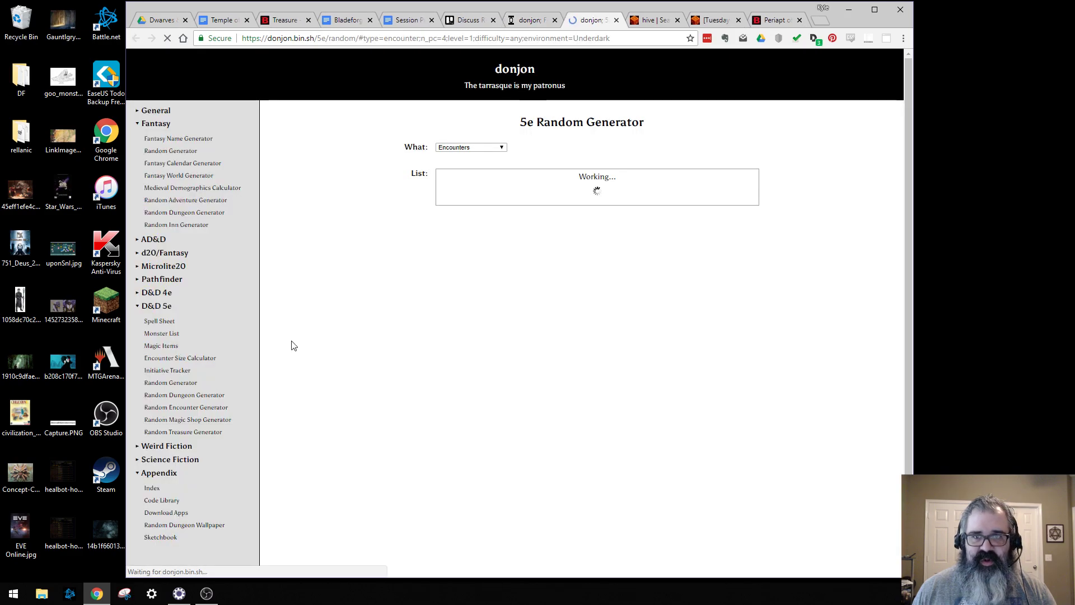
pyautogui.click(472, 147)
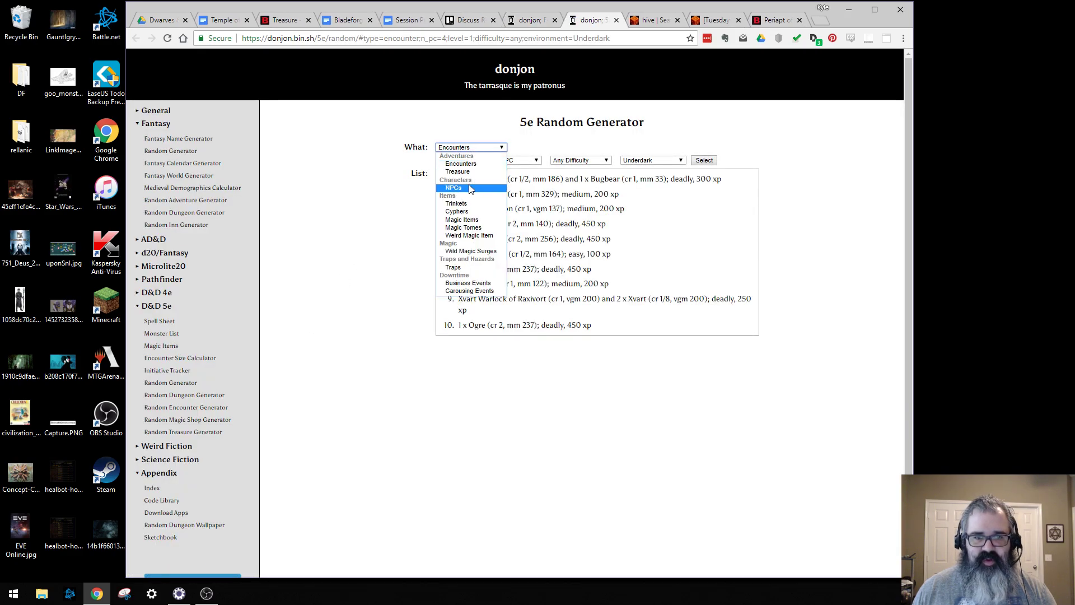
pyautogui.click(472, 179)
pyautogui.click(522, 160)
pyautogui.click(531, 189)
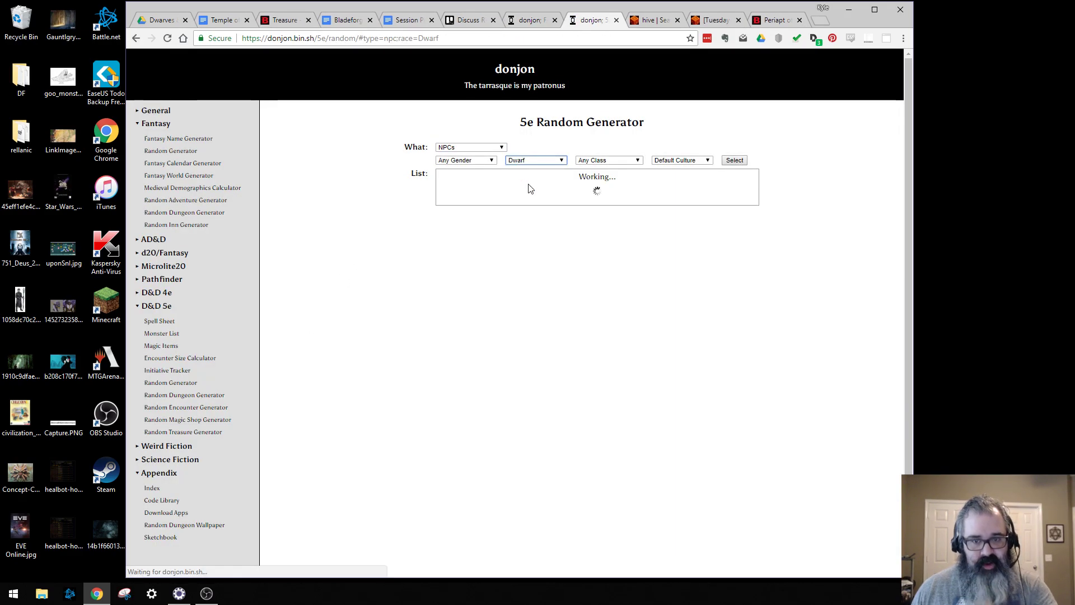
# Step: Switch to Google Drive, search for "npc" and open the NPC Generator spreadsheet
pyautogui.click(160, 20)
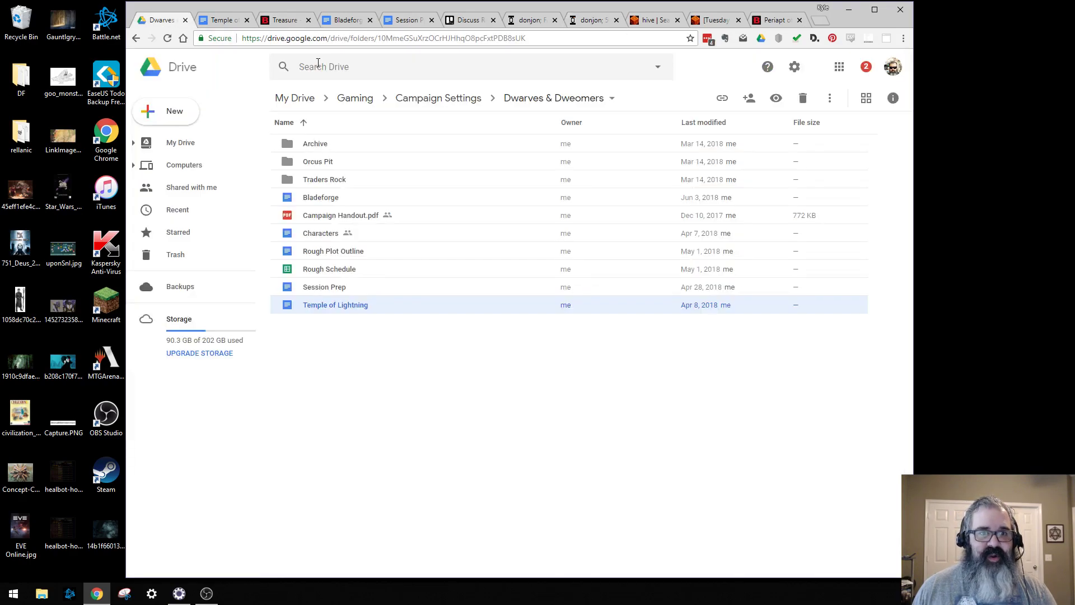
pyautogui.click(344, 69)
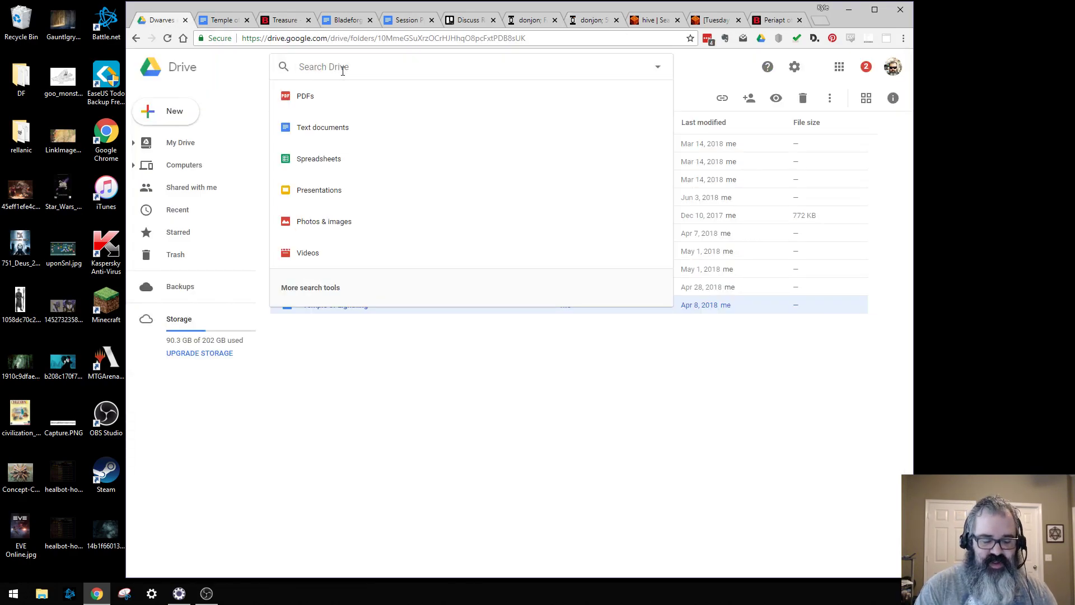
pyautogui.write('npc')
pyautogui.click(346, 135)
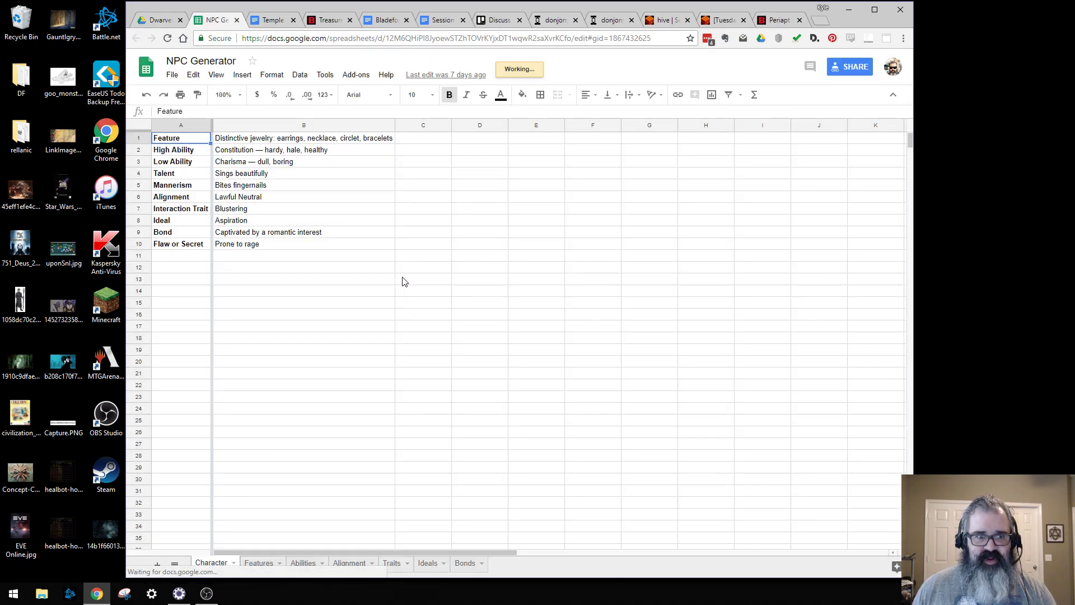
# Step: Re-roll the random character twice on the Character sheet and copy the whole trait table from Feature to Flaw or Secret
pyautogui.click(327, 304)
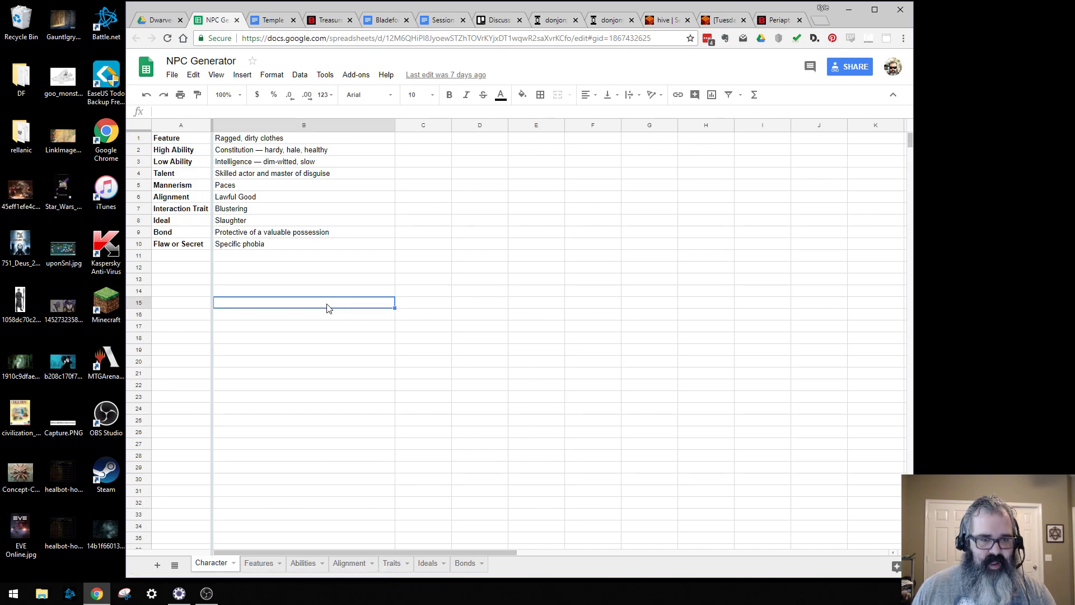
pyautogui.press('Delete')
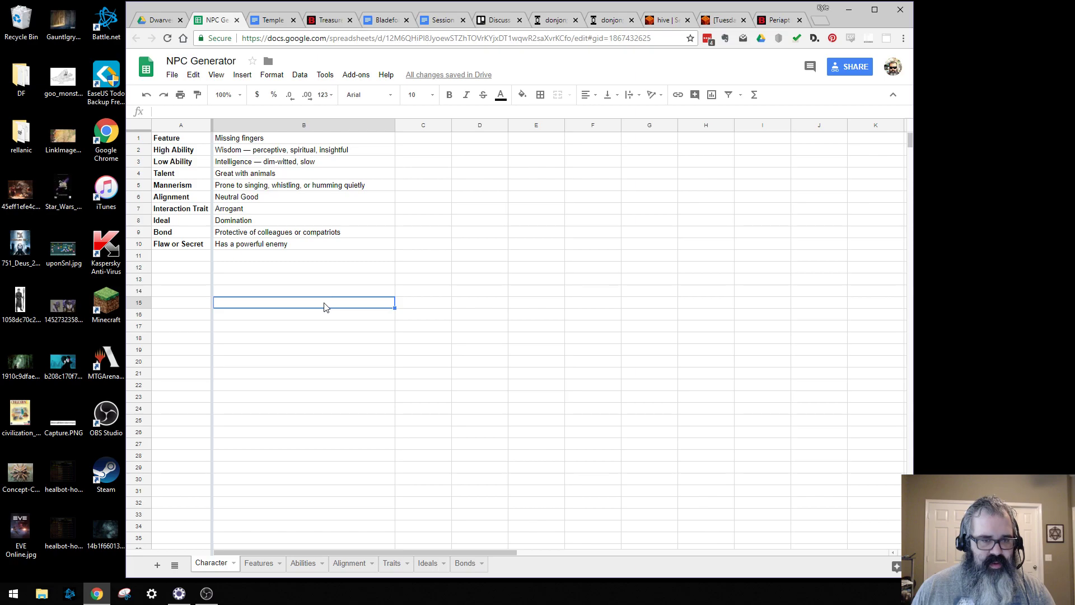
pyautogui.press('Delete')
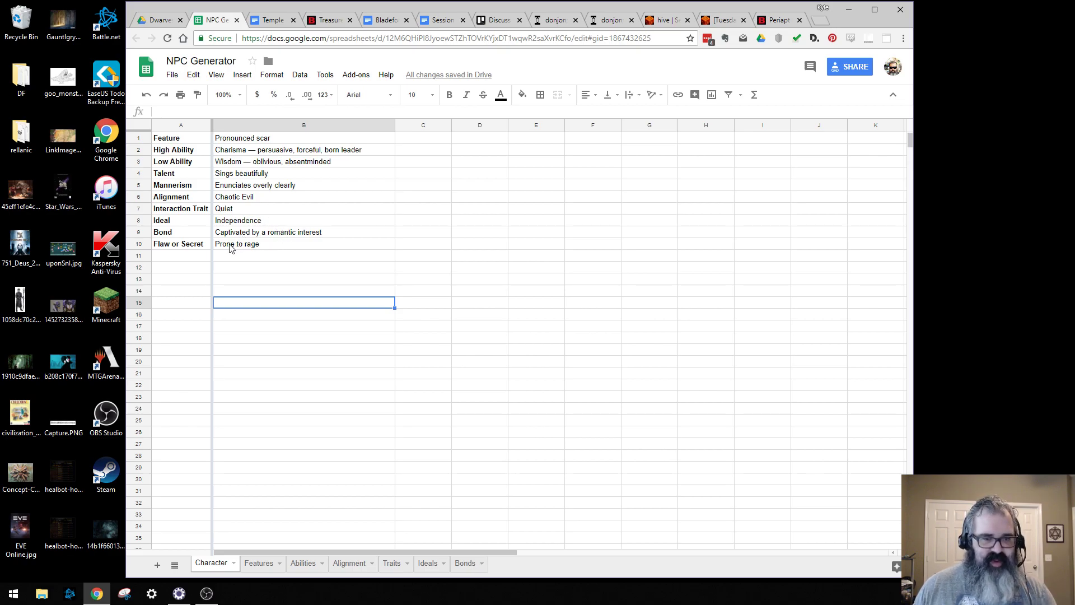
pyautogui.moveTo(229, 248); pyautogui.dragTo(200, 142)
pyautogui.hotkey('ctrl', 'c')
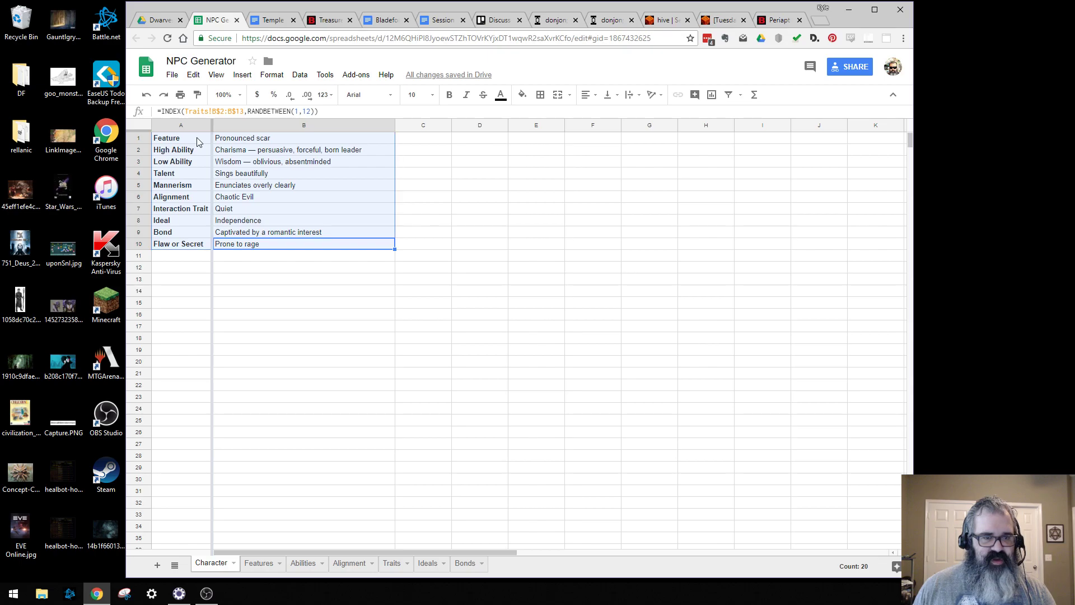
# Step: Return to the Trello quest card about discussing Ridga, restore its unsaved description, save it and close the card
pyautogui.click(551, 20)
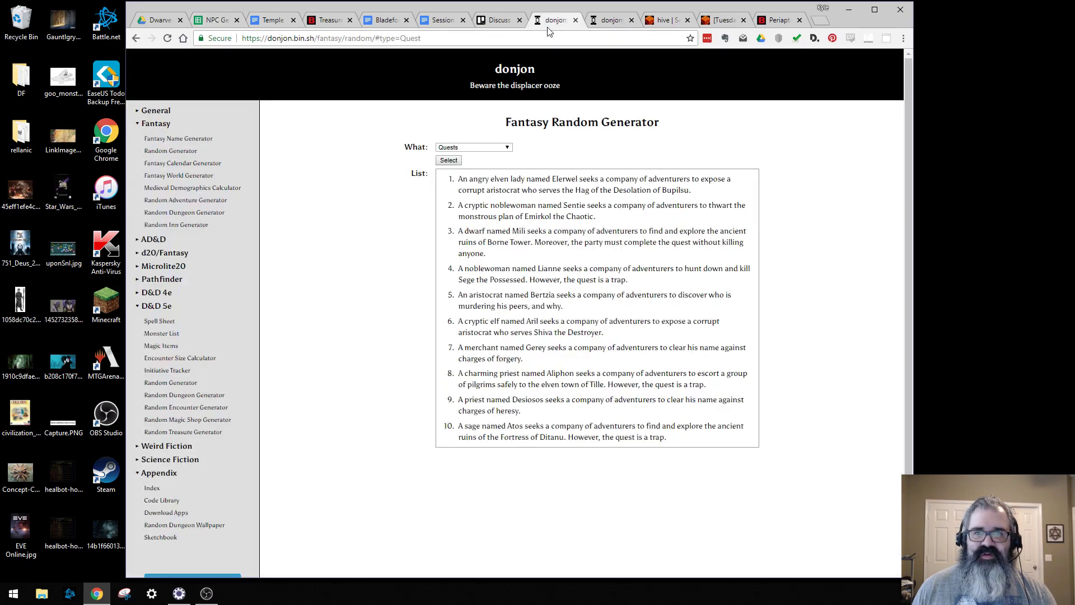
pyautogui.click(501, 20)
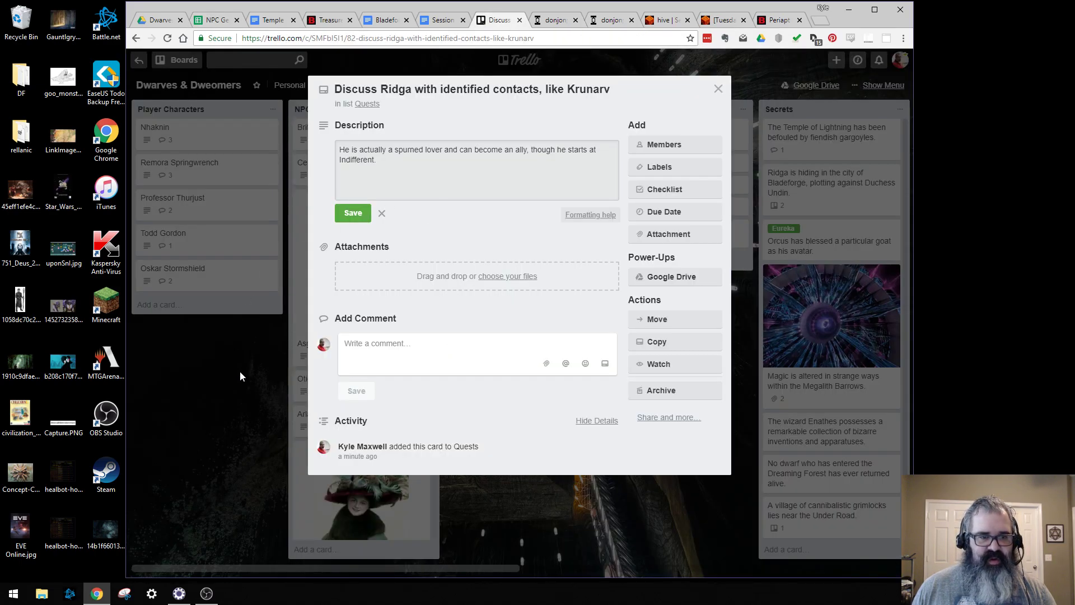
pyautogui.press('Escape')
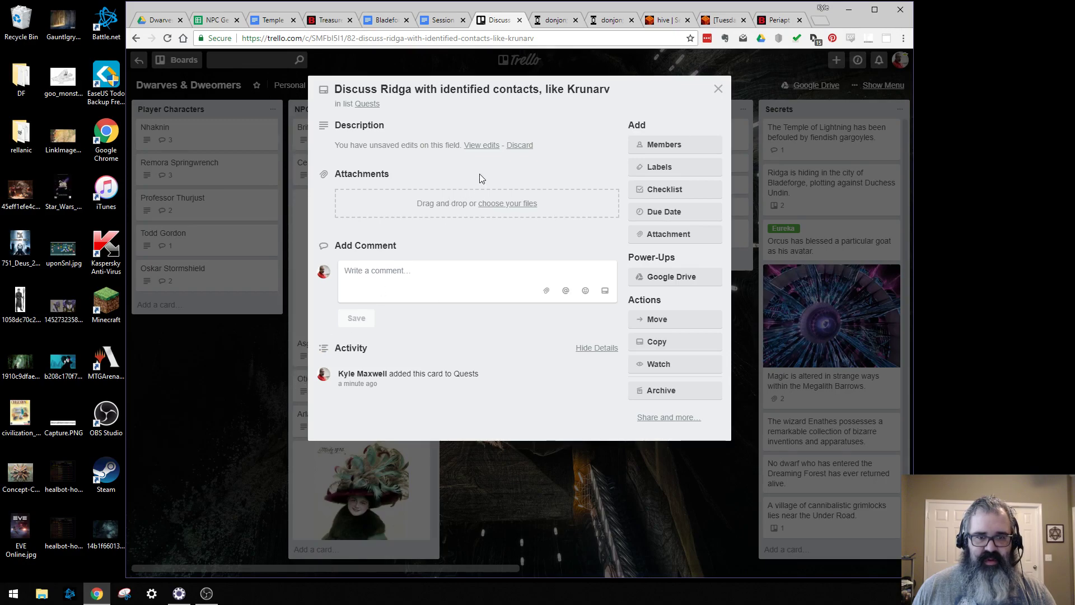
pyautogui.click(482, 145)
pyautogui.click(488, 162)
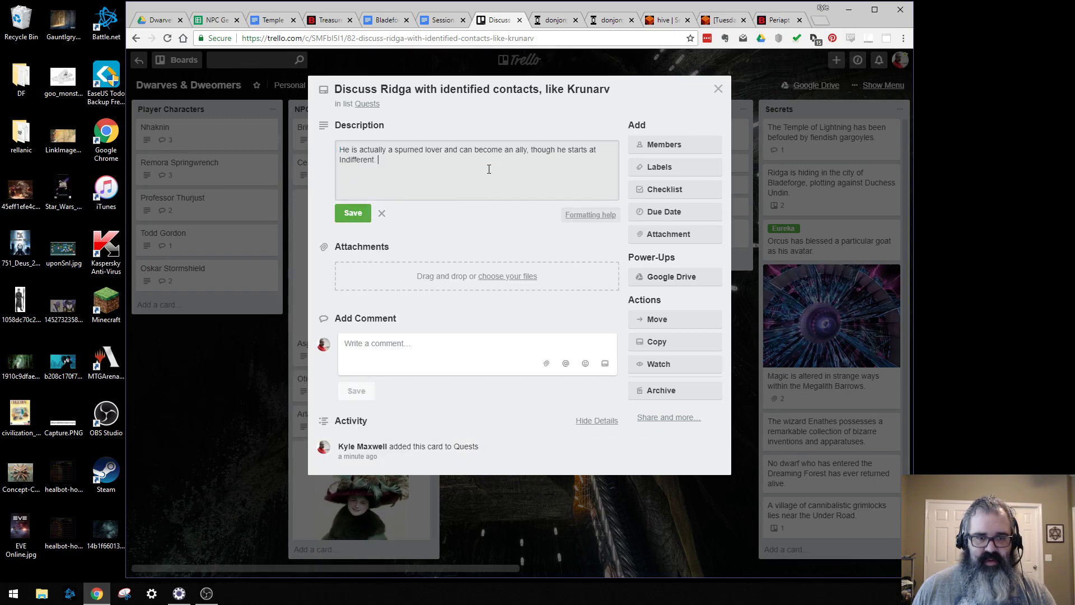
pyautogui.click(355, 217)
pyautogui.click(184, 360)
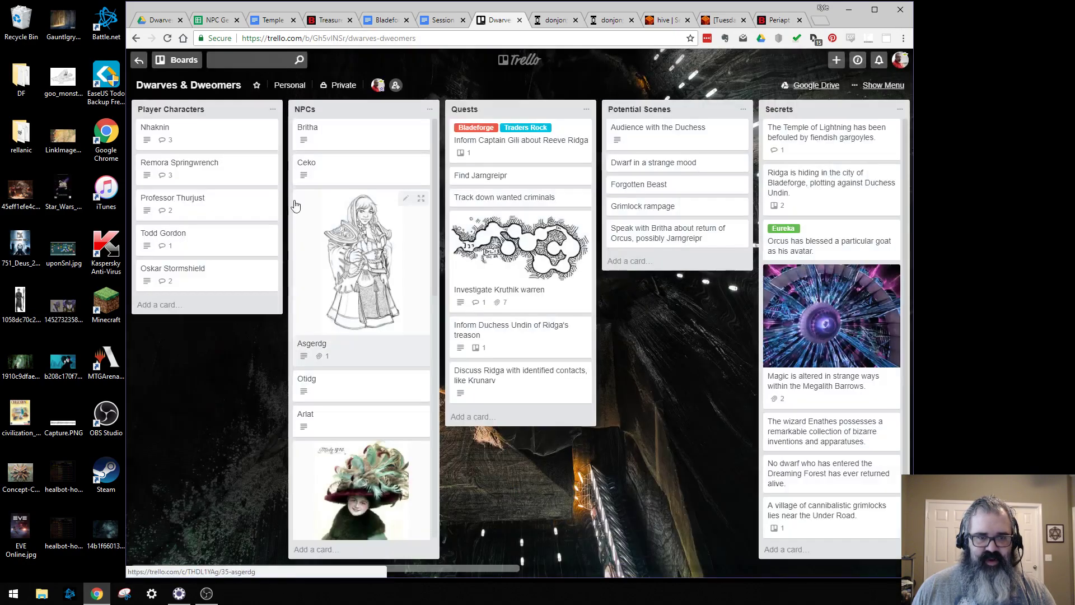
# Step: Add a card named "Krunarv" at the top of the NPCs list
pyautogui.click(429, 109)
pyautogui.click(492, 153)
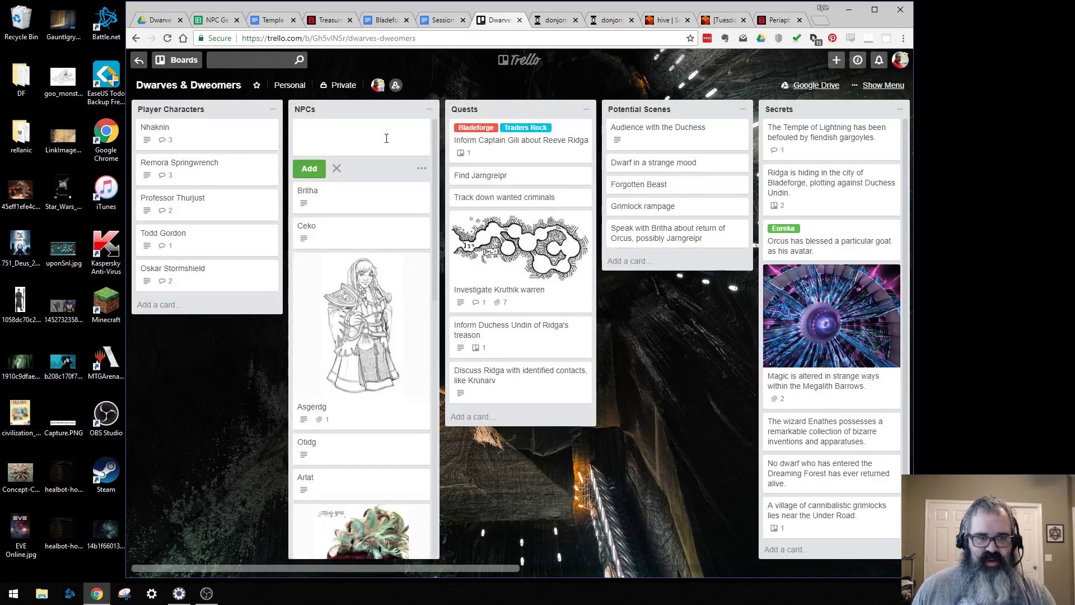
pyautogui.write('KL')
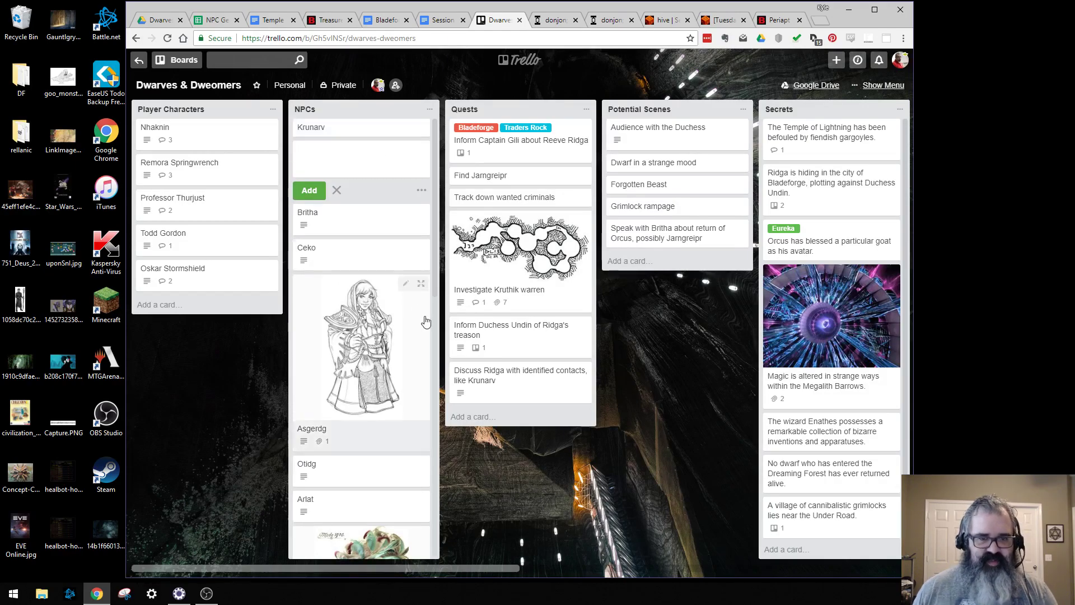
pyautogui.press('Return')
pyautogui.press('Escape')
# Step: Paste the copied character traits into the Krunarv card's description, save it and close the card
pyautogui.click(312, 135)
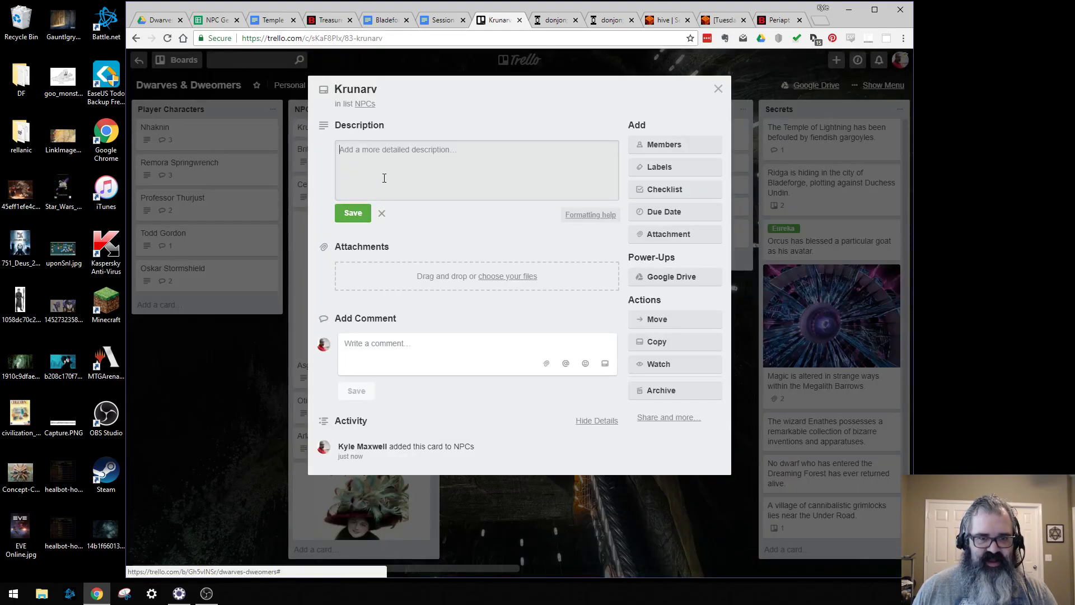
pyautogui.hotkey('ctrl', 'v')
pyautogui.click(353, 262)
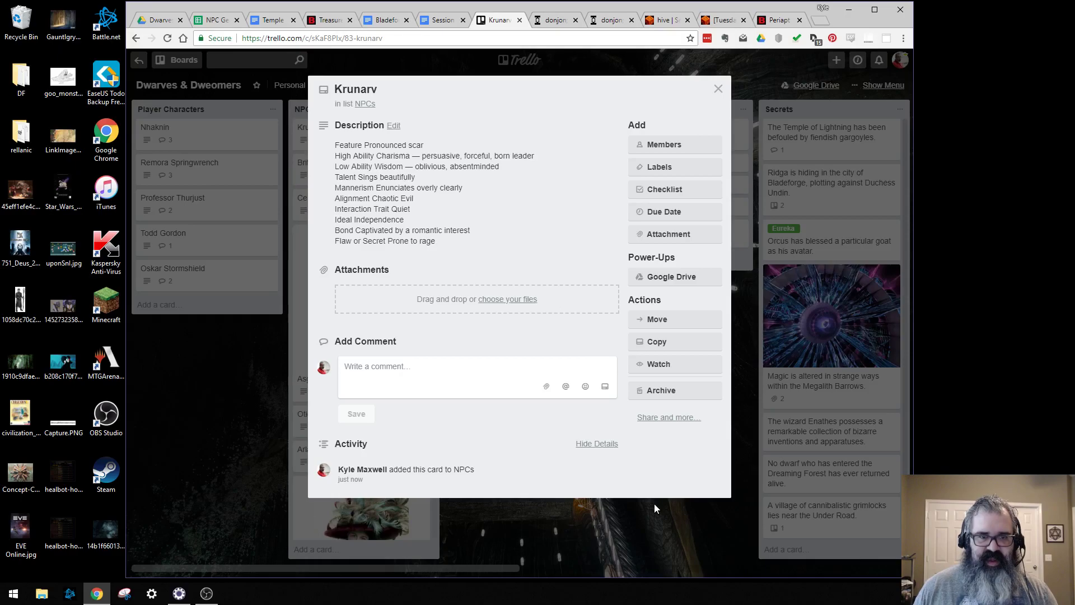
pyautogui.click(616, 532)
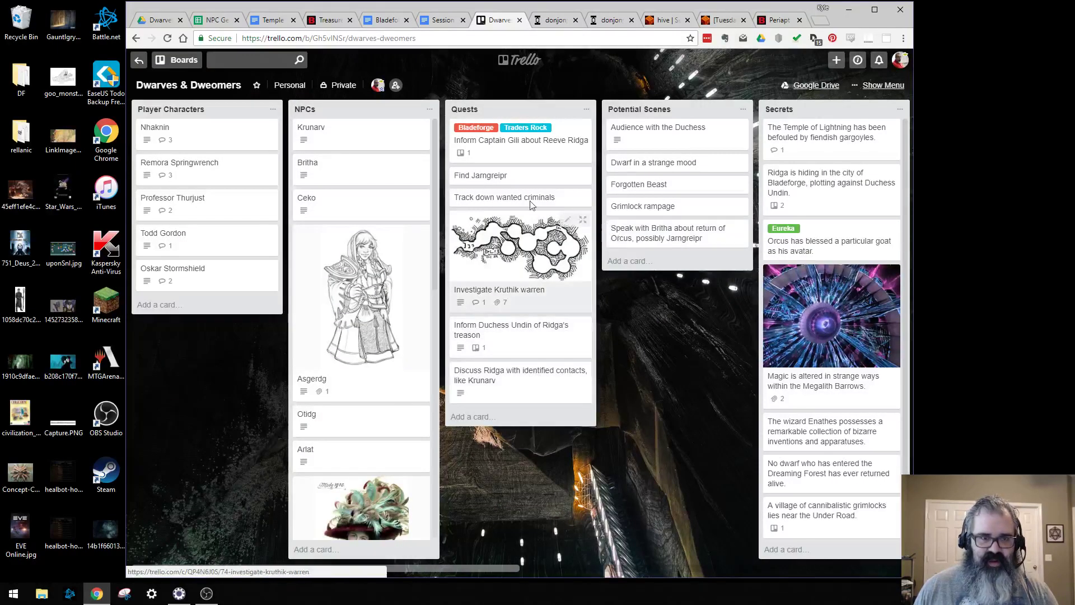
# Step: Comment on the Krunarv card "Former lover of Ridga, currently Indifferent to the party because he's still carrying a torch for her." and close it
pyautogui.click(350, 148)
pyautogui.click(409, 380)
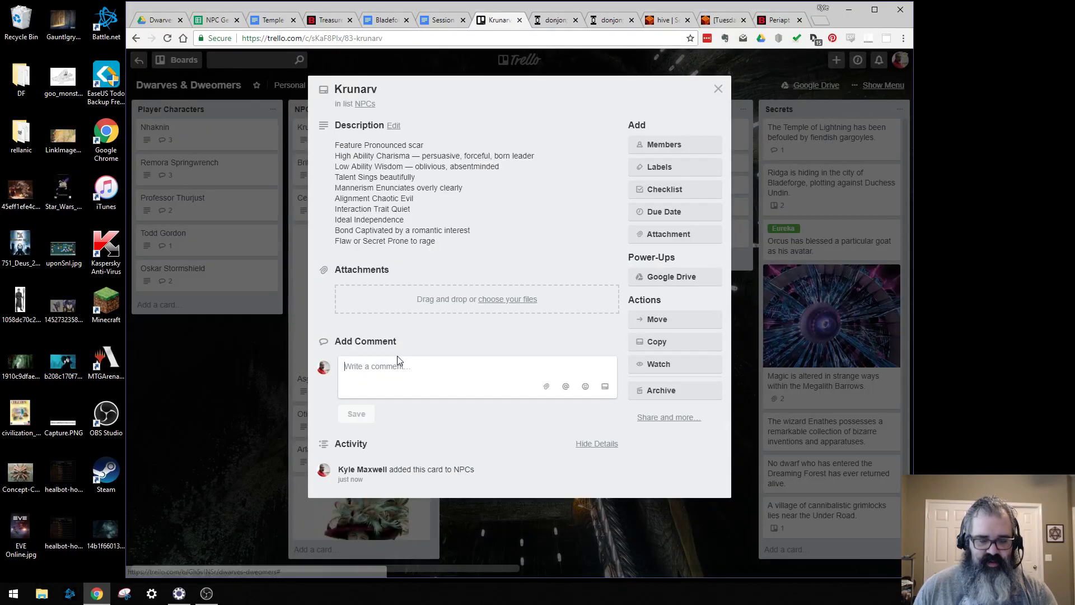
pyautogui.write('Former lover of Ridga')
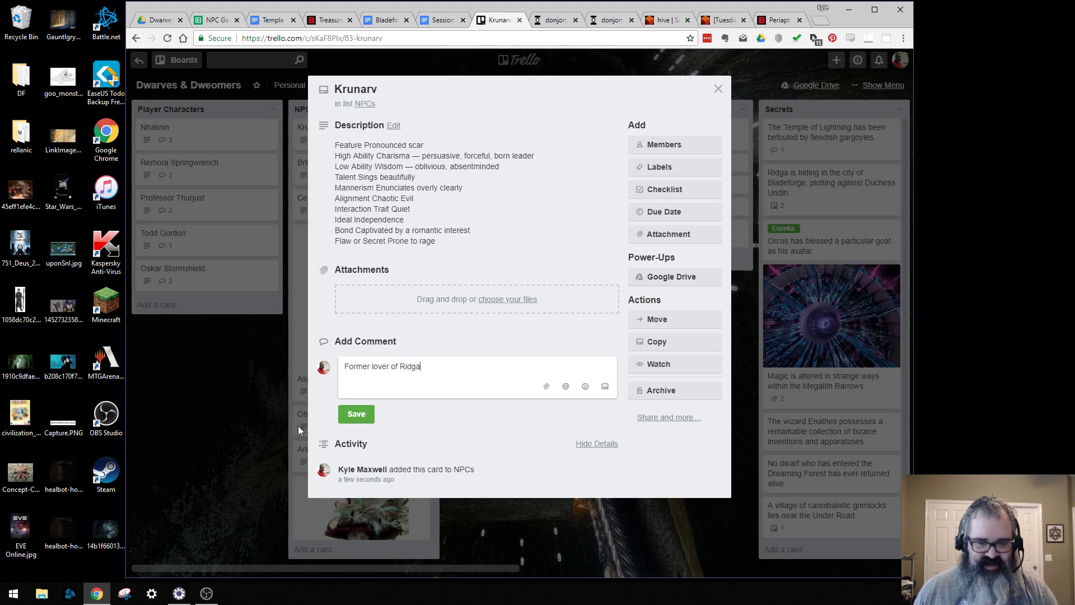
pyautogui.write(', currently l')
pyautogui.write("ndifferent because he's s")
pyautogui.hotkey('ctrl', 'Left')
pyautogui.write('to o')
pyautogui.press('BackSpace')
pyautogui.write('the party')
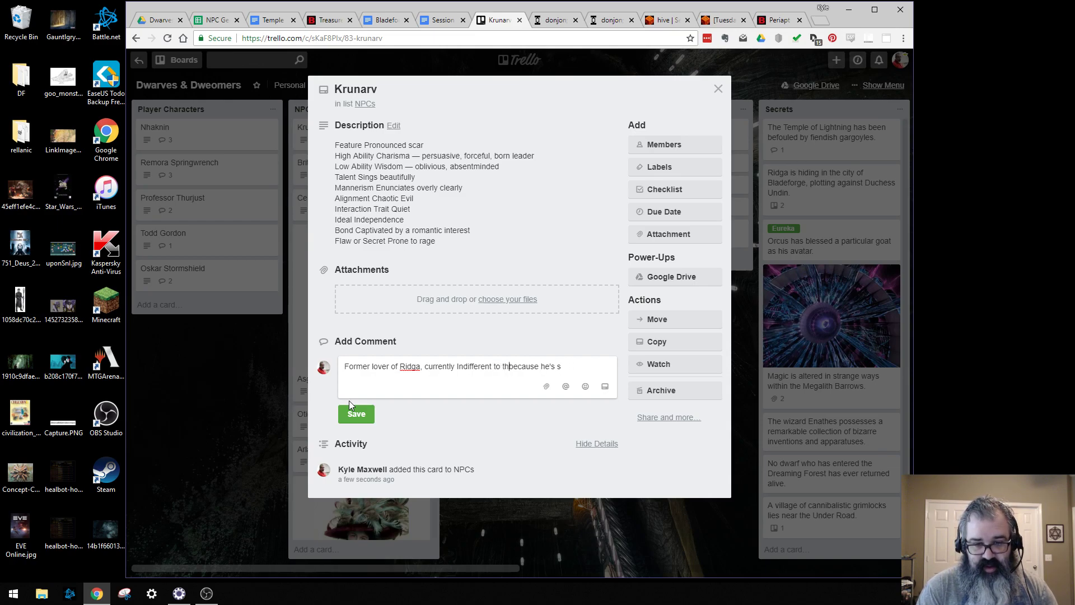
pyautogui.press('End')
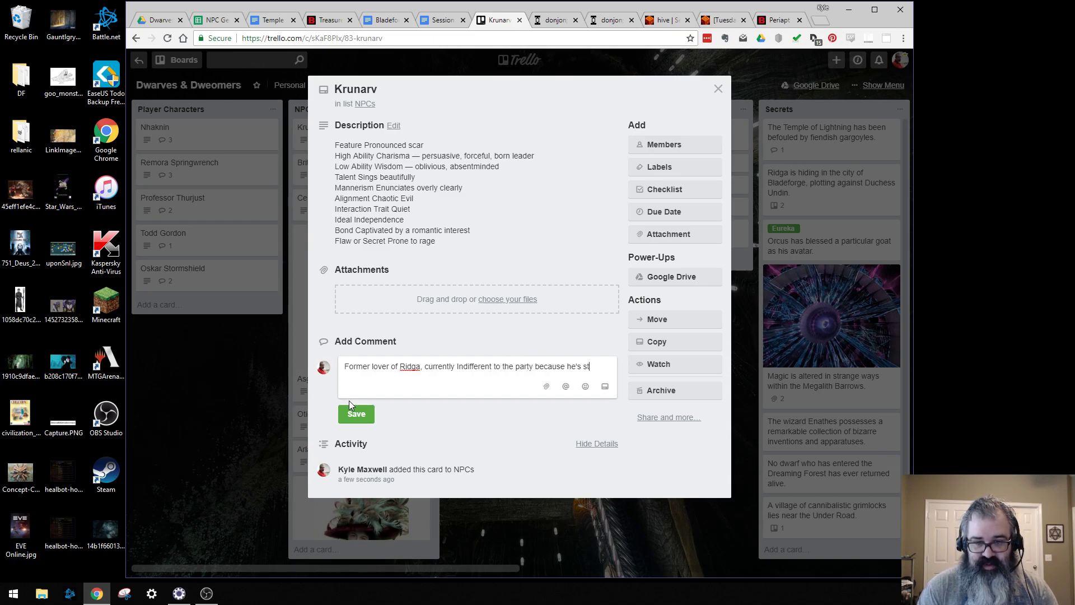
pyautogui.write('till carrying a torch for her.')
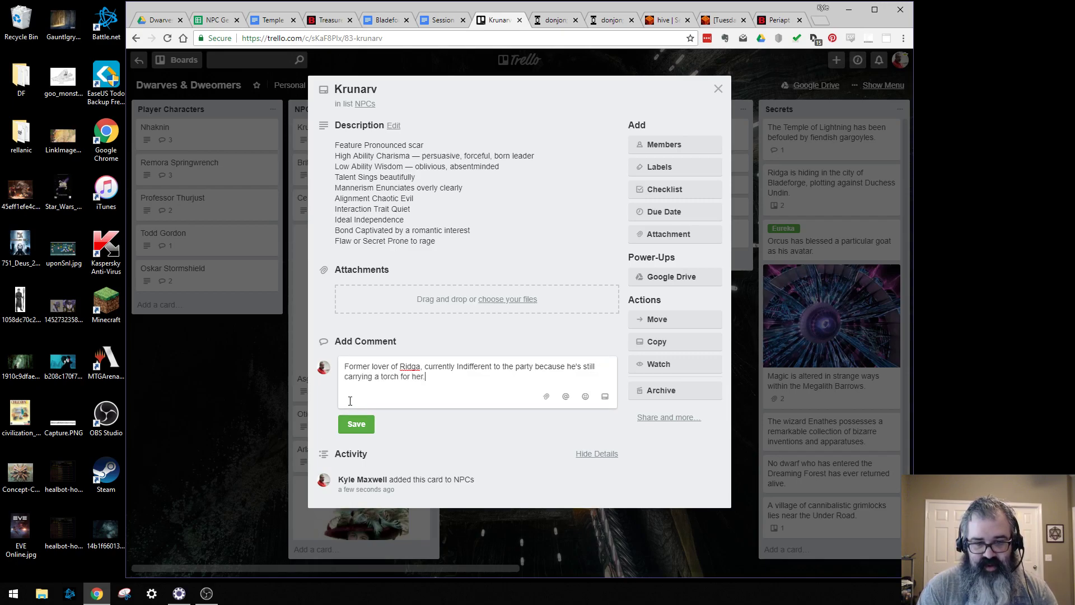
pyautogui.click(351, 425)
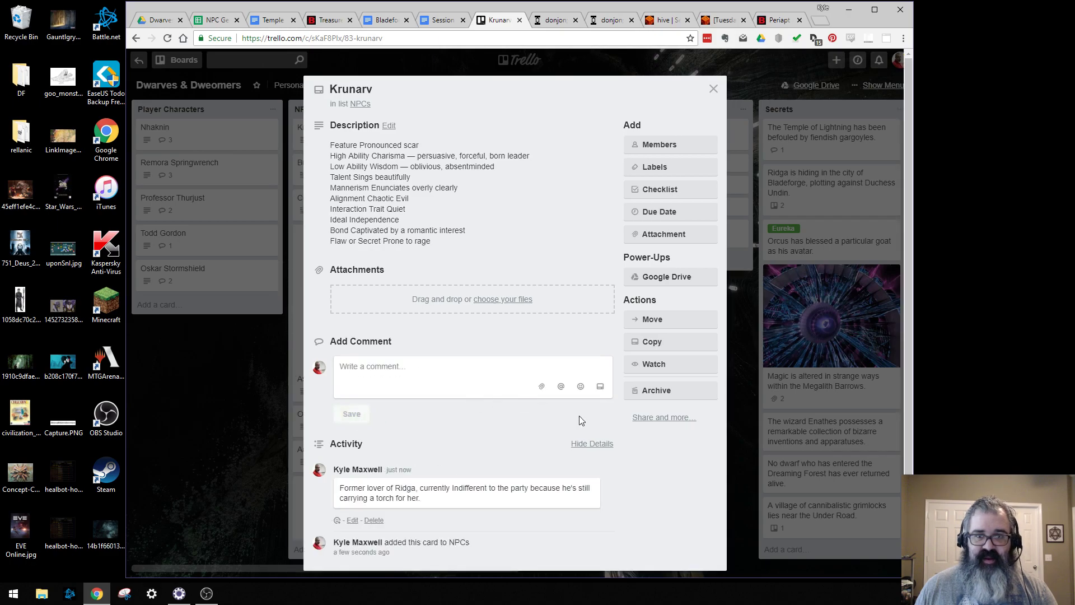
pyautogui.click(718, 89)
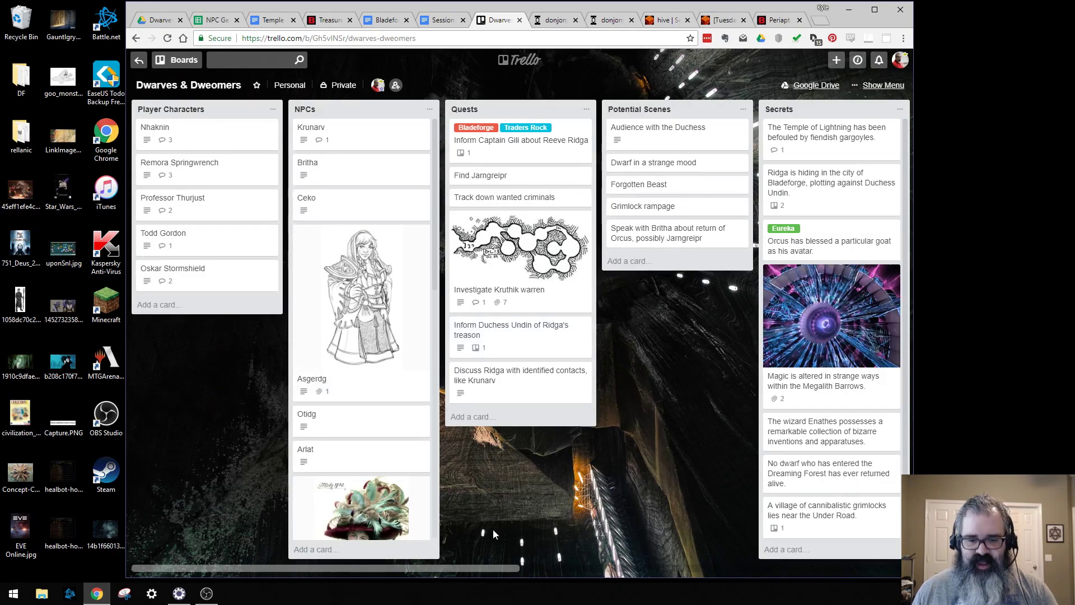
# Step: Check The Velvet Gauntlet in the Factions list and save the comment "Member of the Velvet Gauntlet" on the Krunarv card
pyautogui.moveTo(469, 567); pyautogui.dragTo(828, 523)
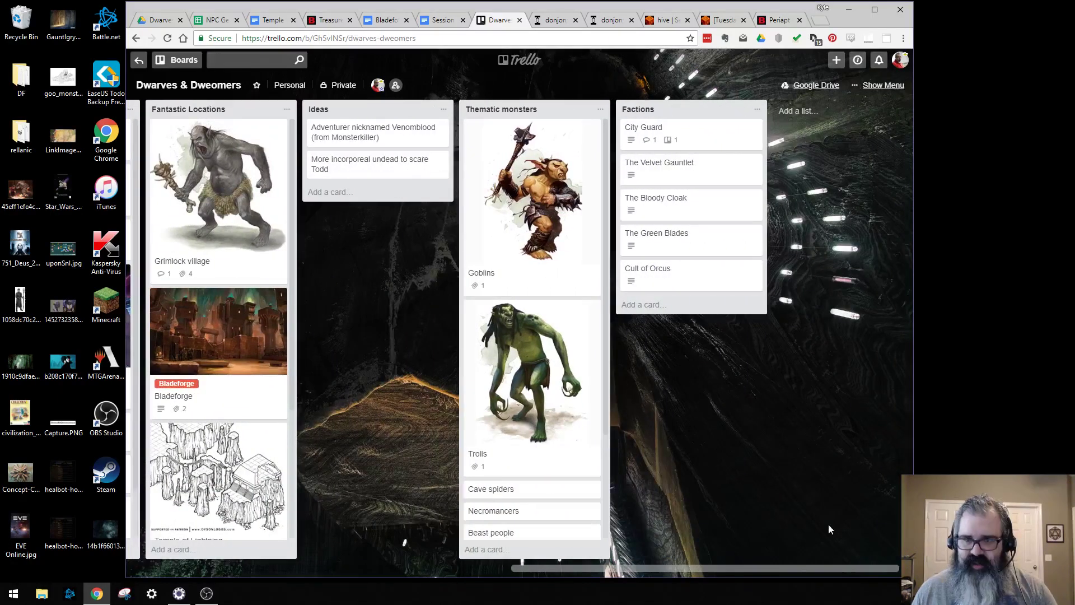
pyautogui.click(712, 175)
pyautogui.click(798, 395)
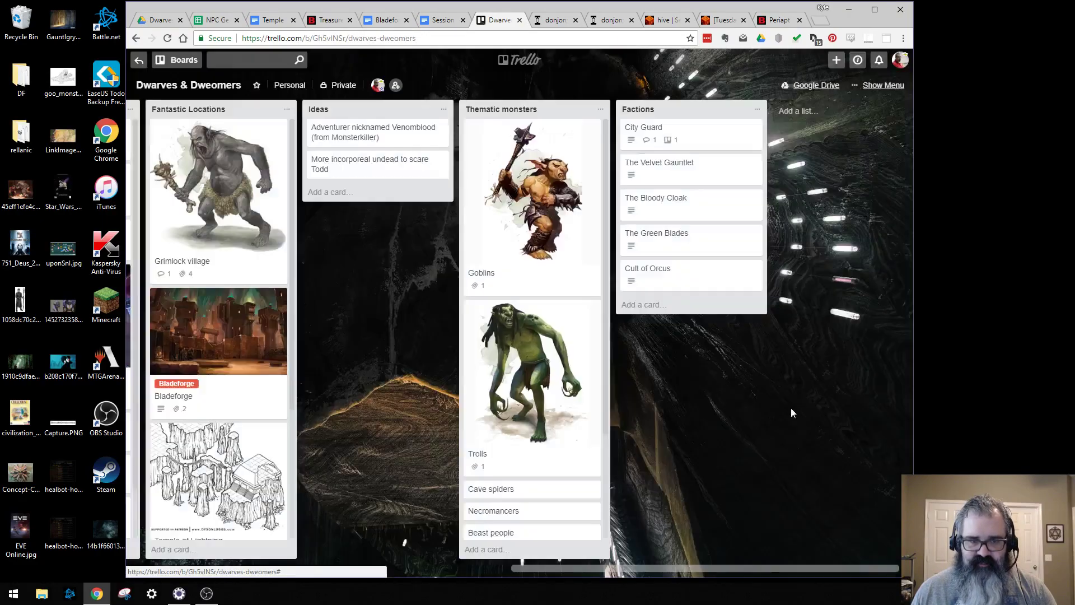
pyautogui.moveTo(635, 567); pyautogui.dragTo(336, 568)
pyautogui.click(331, 133)
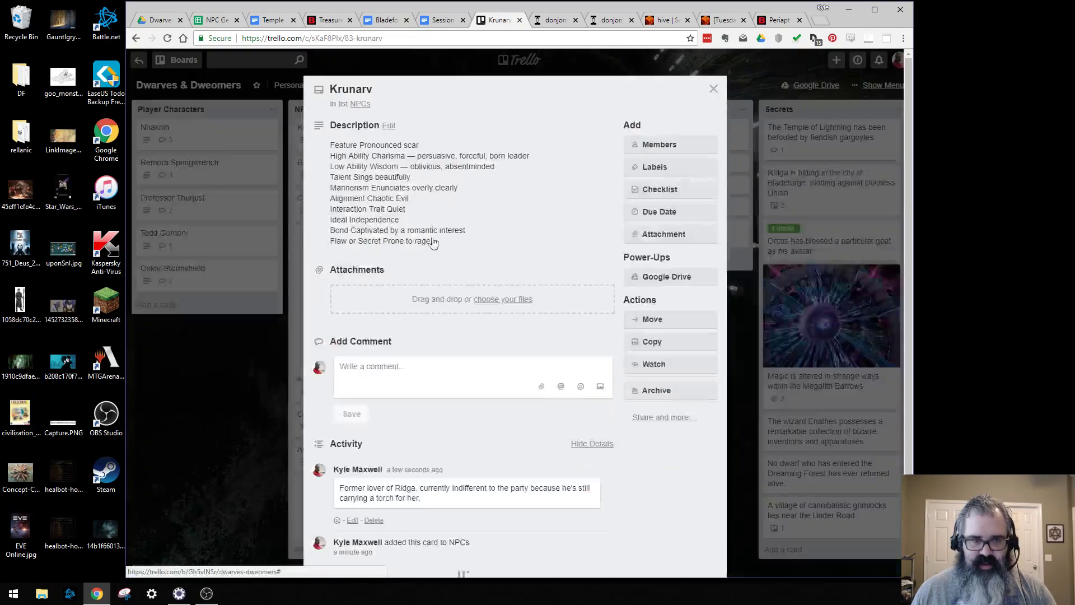
pyautogui.write('M')
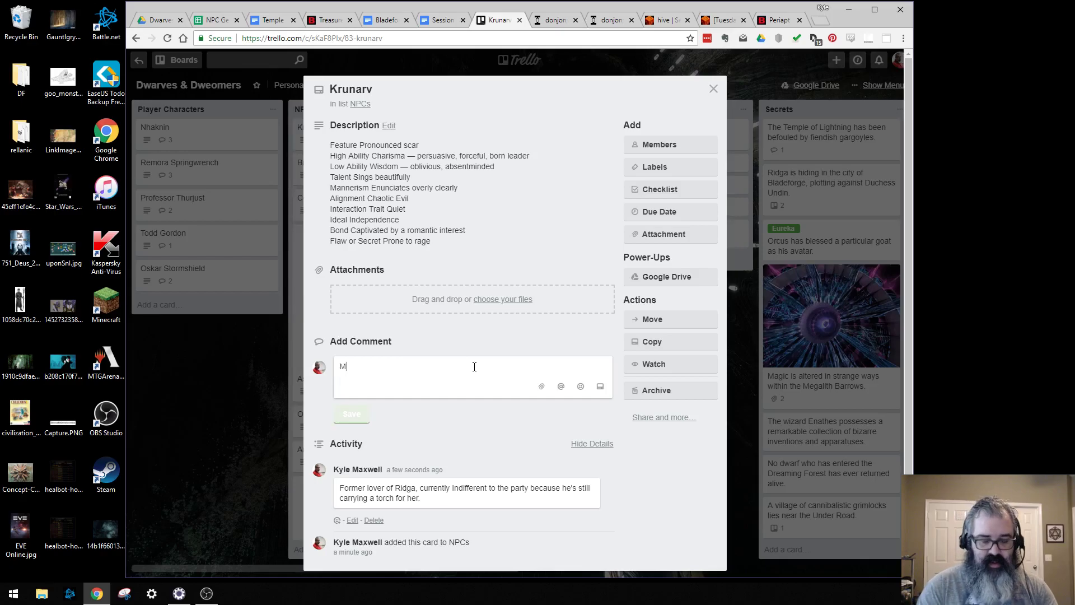
pyautogui.write('ember of the Velvet Gauntlet')
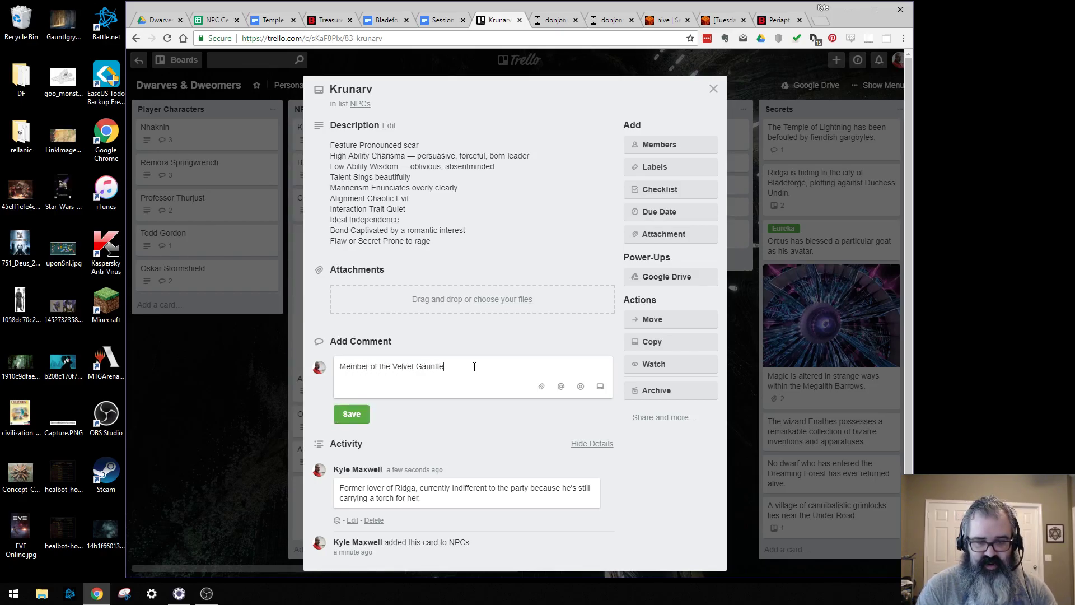
pyautogui.click(342, 412)
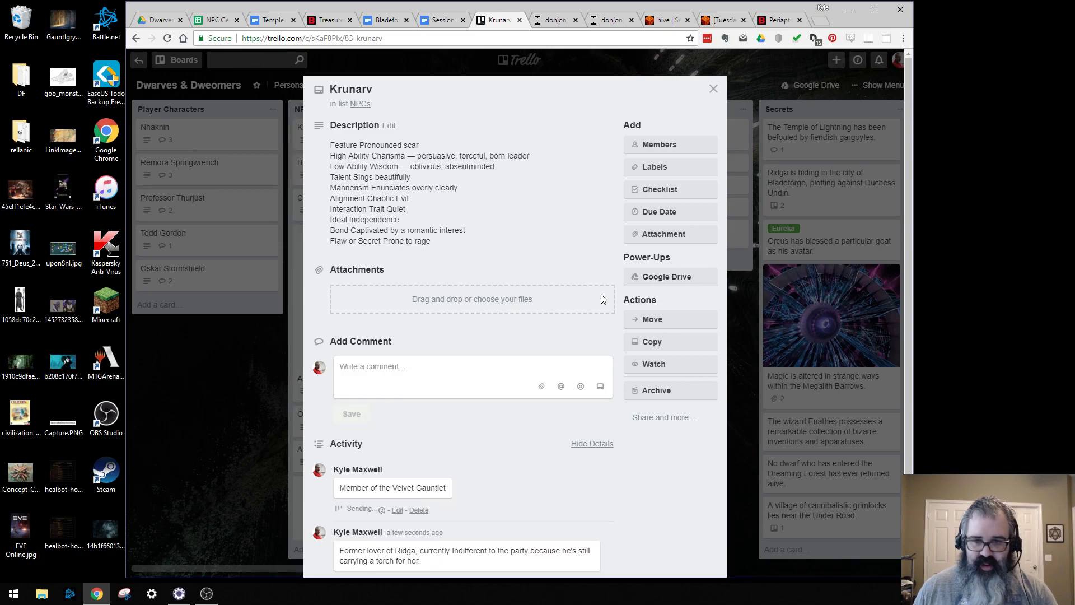
# Step: Attach the Trello card The Velvet Gauntlet to the Krunarv card and close the card
pyautogui.click(663, 234)
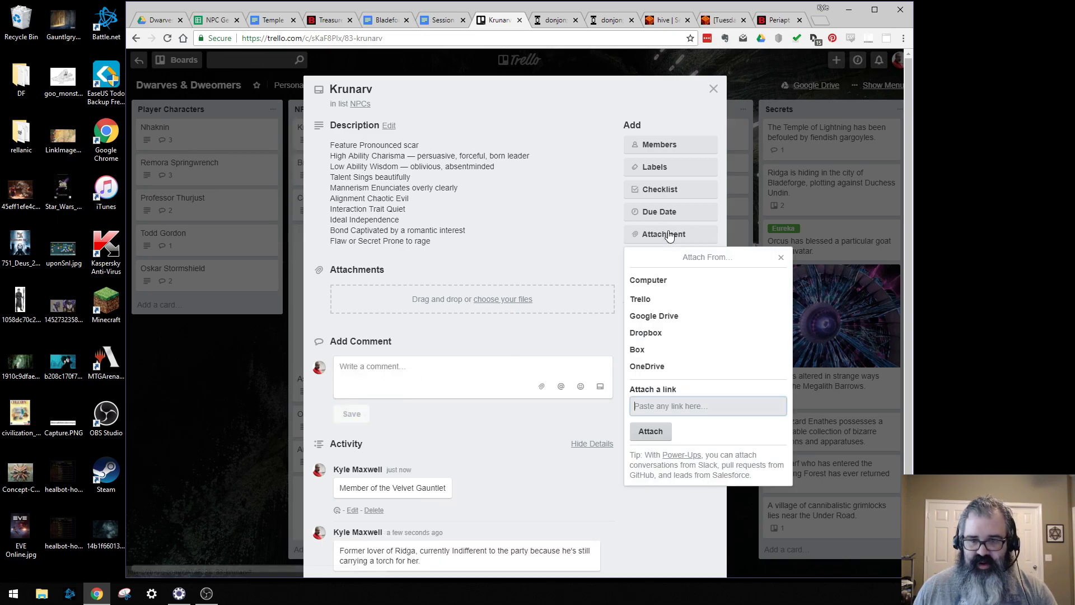
pyautogui.click(669, 300)
pyautogui.write('v')
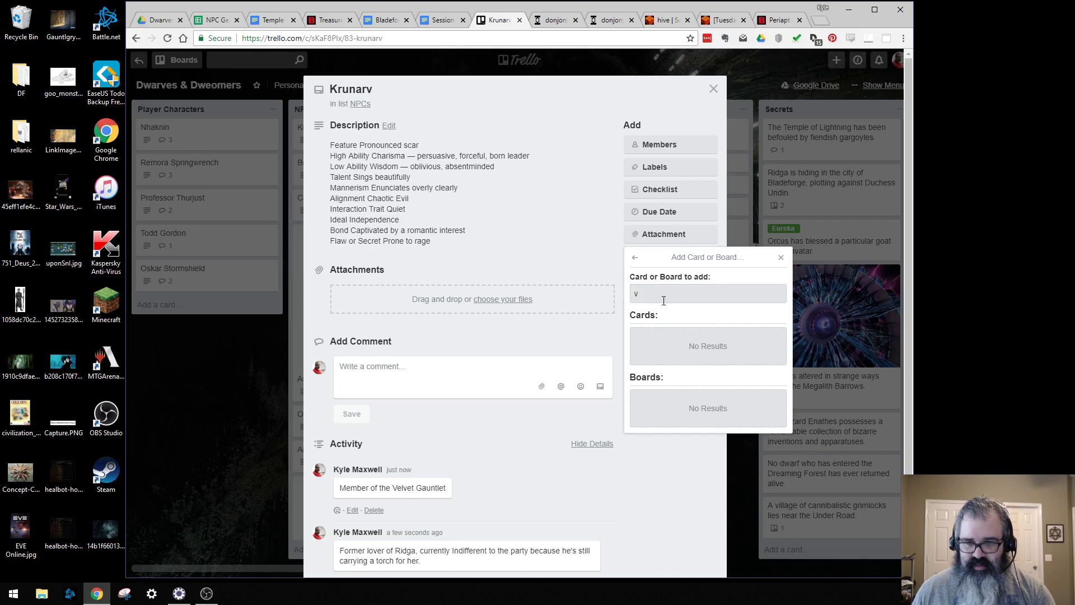
pyautogui.press('BackSpace')
pyautogui.click(660, 338)
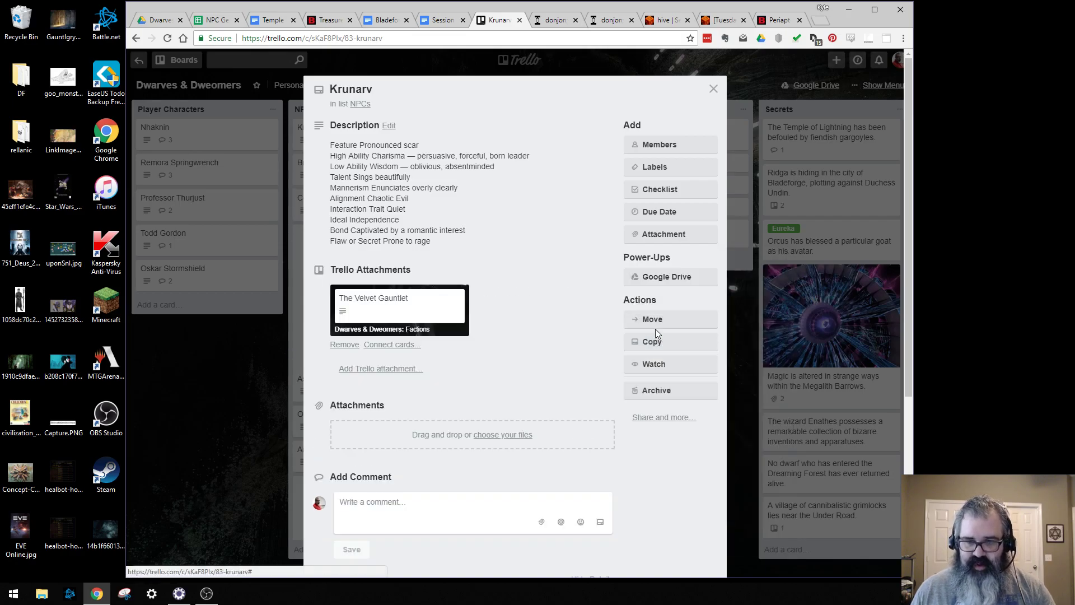
pyautogui.click(214, 392)
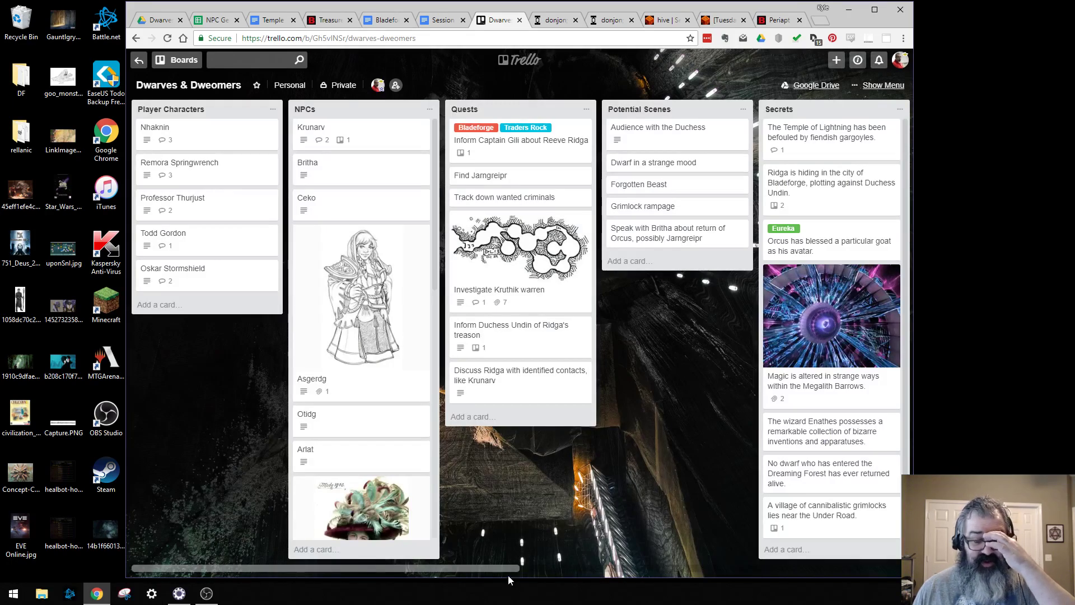
# Step: Review the full descriptions of The Velvet Gauntlet and The Bloody Cloak cards in the Factions list
pyautogui.moveTo(505, 567); pyautogui.dragTo(897, 562)
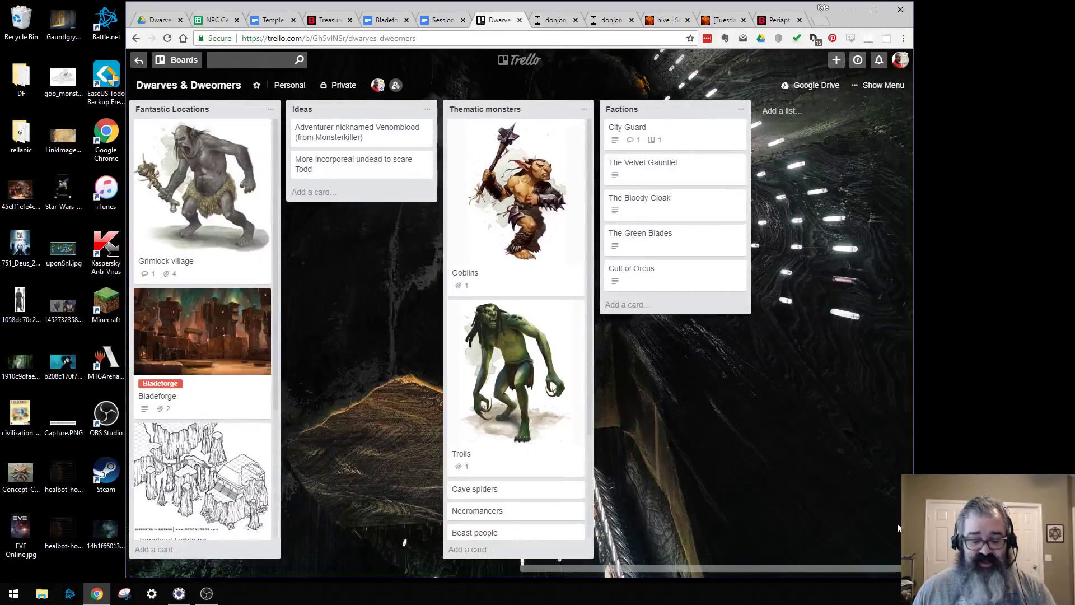
pyautogui.click(686, 174)
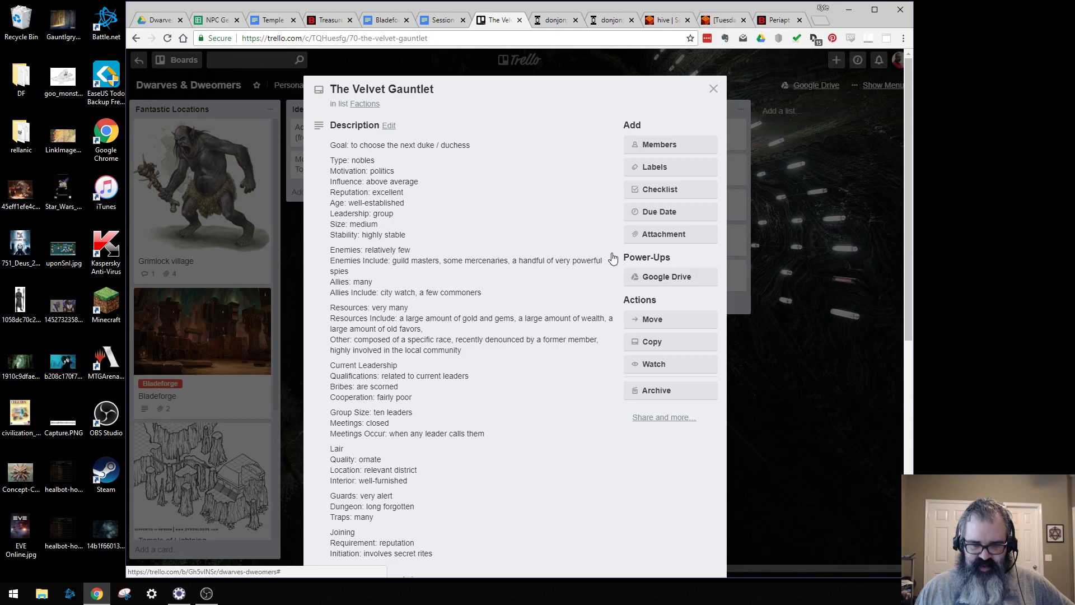
pyautogui.scroll(-5, 567, 282)
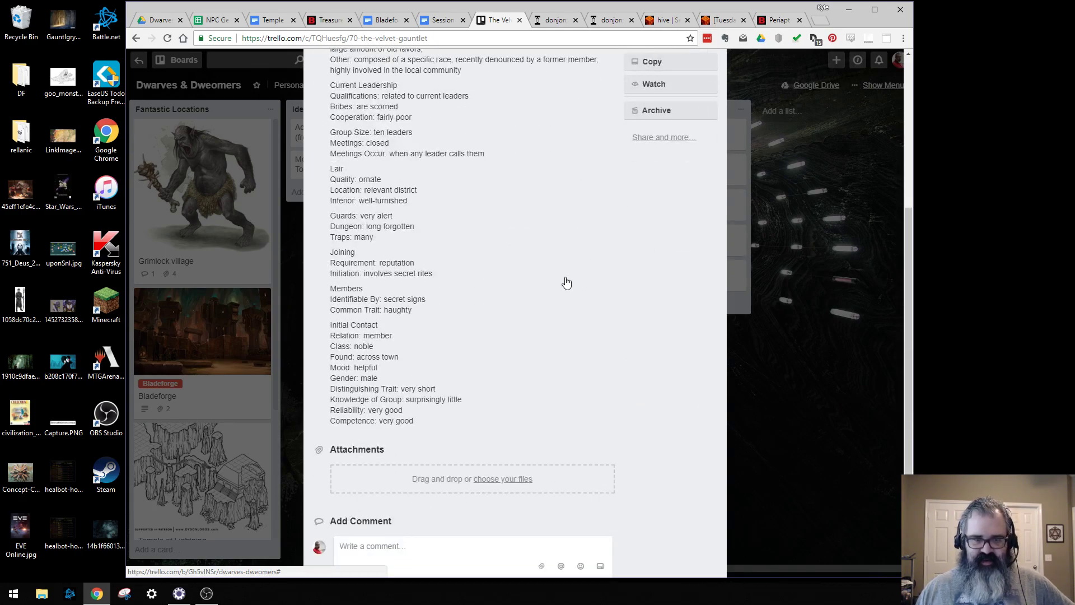
pyautogui.click(838, 294)
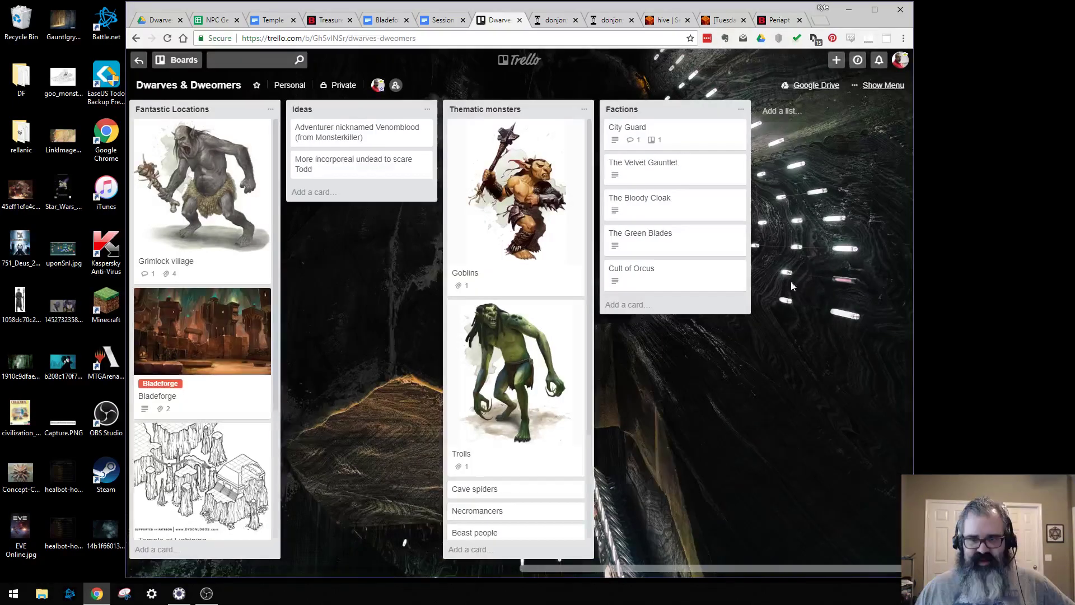
pyautogui.click(691, 210)
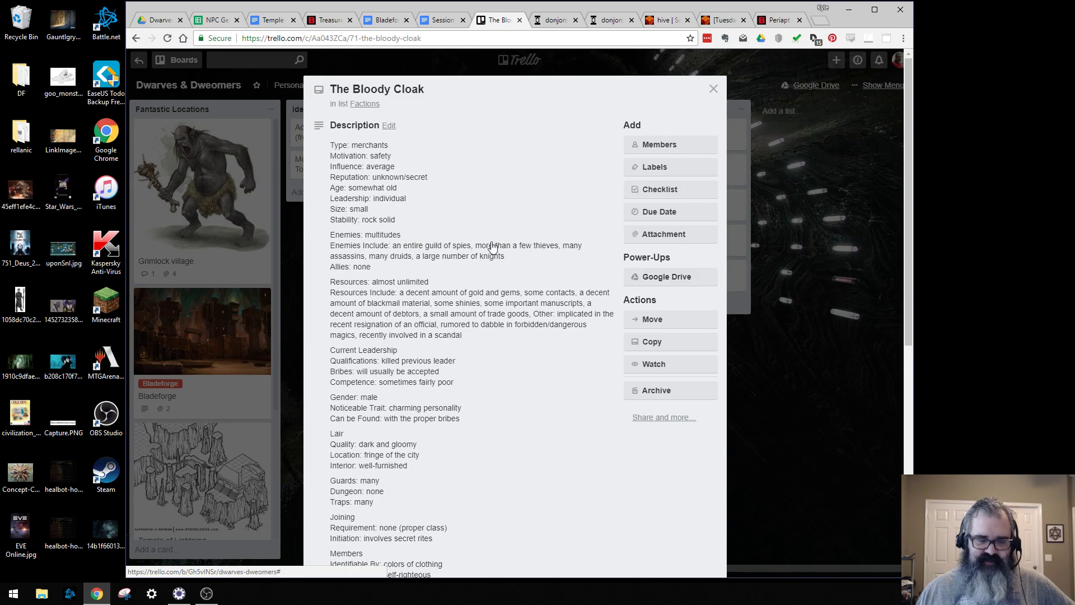
pyautogui.scroll(-2, 496, 248)
pyautogui.scroll(1, 496, 249)
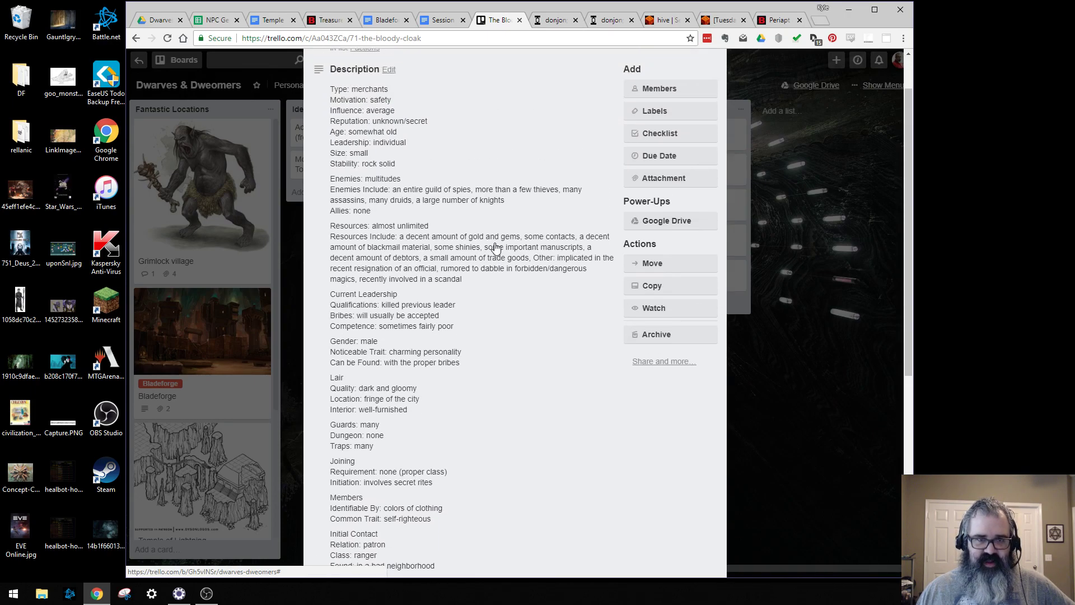
pyautogui.scroll(-6, 496, 248)
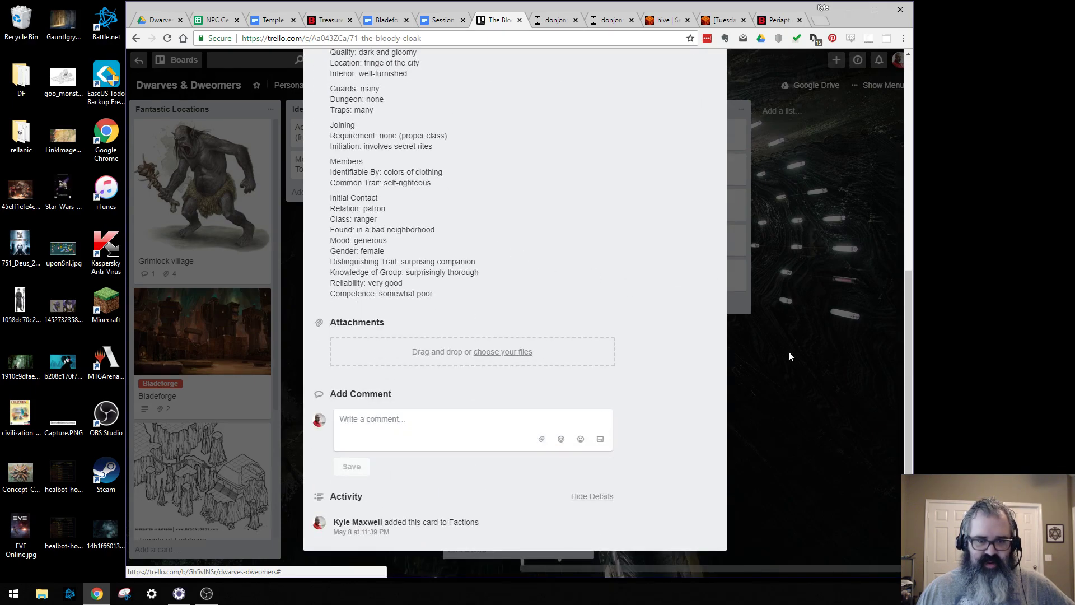
pyautogui.press('Escape')
# Step: Attach the Trello card Ceko to The Green Blades faction card and close the card
pyautogui.click(659, 238)
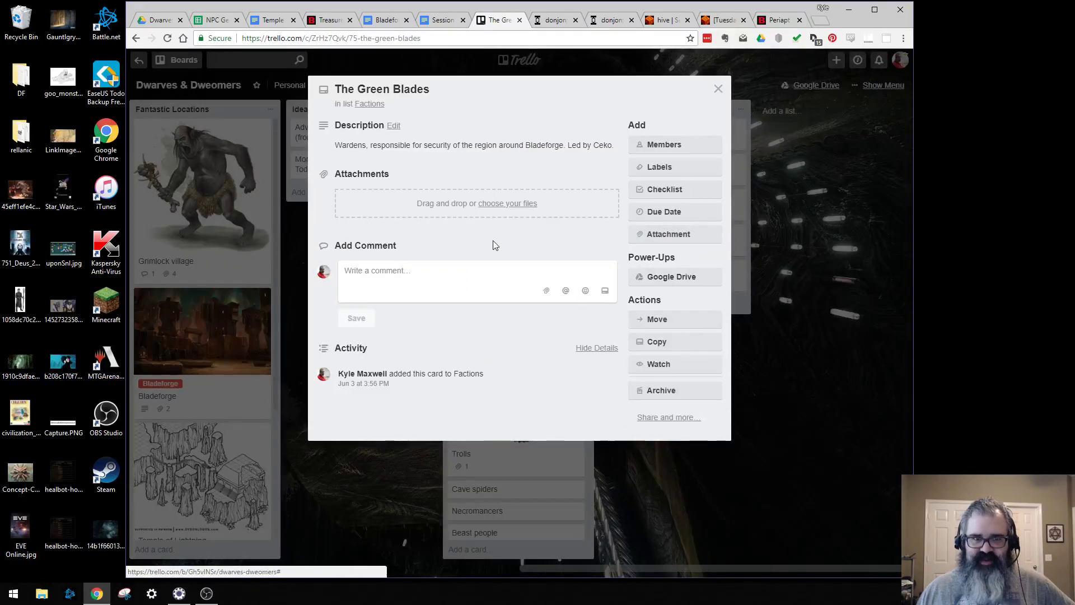
pyautogui.click(669, 234)
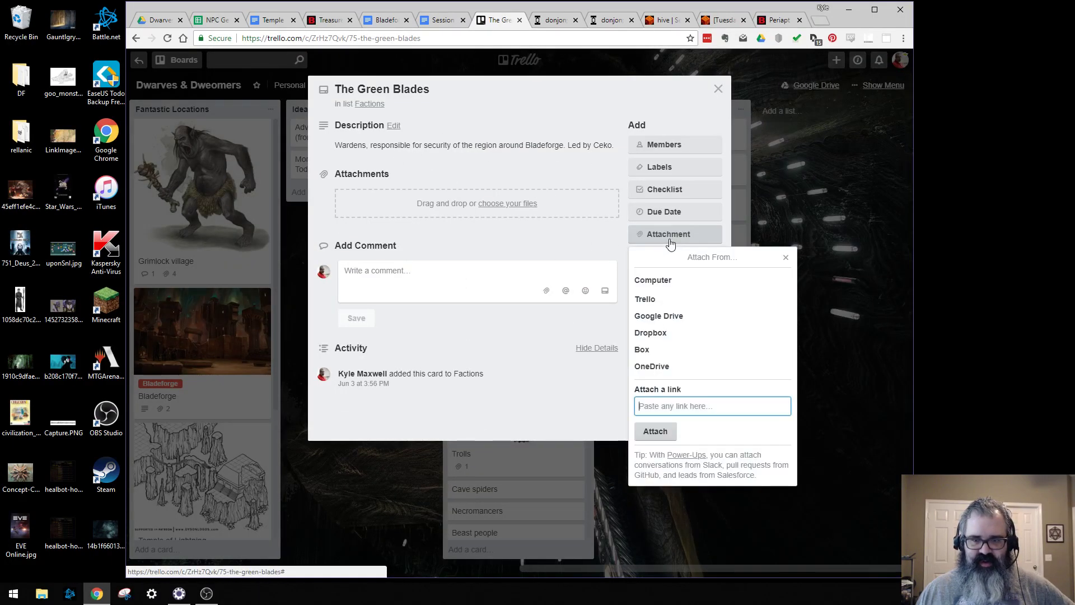
pyautogui.click(649, 300)
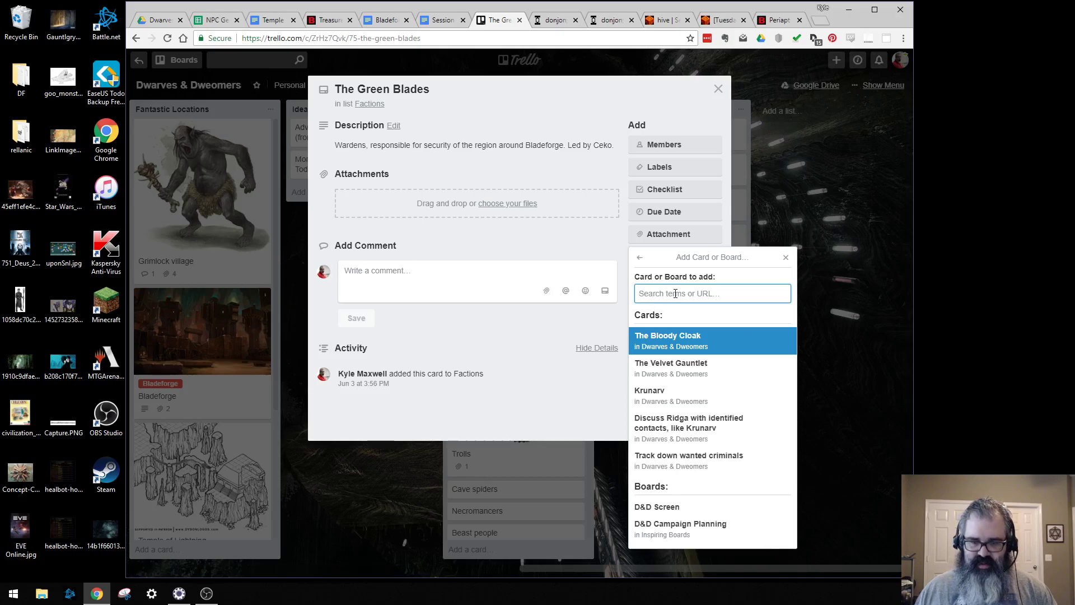
pyautogui.write('Ceko')
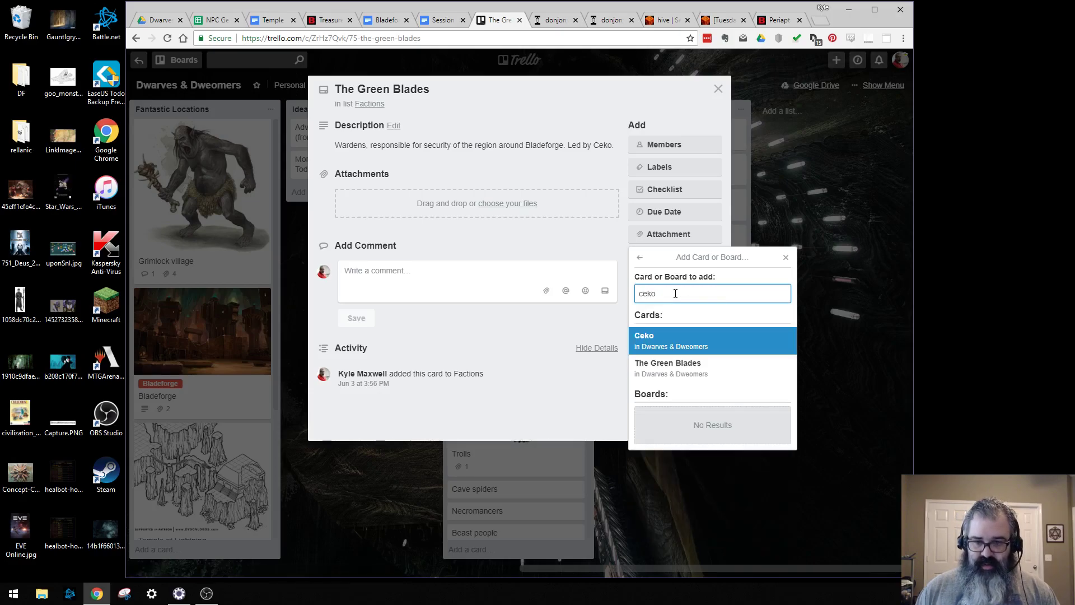
pyautogui.click(669, 333)
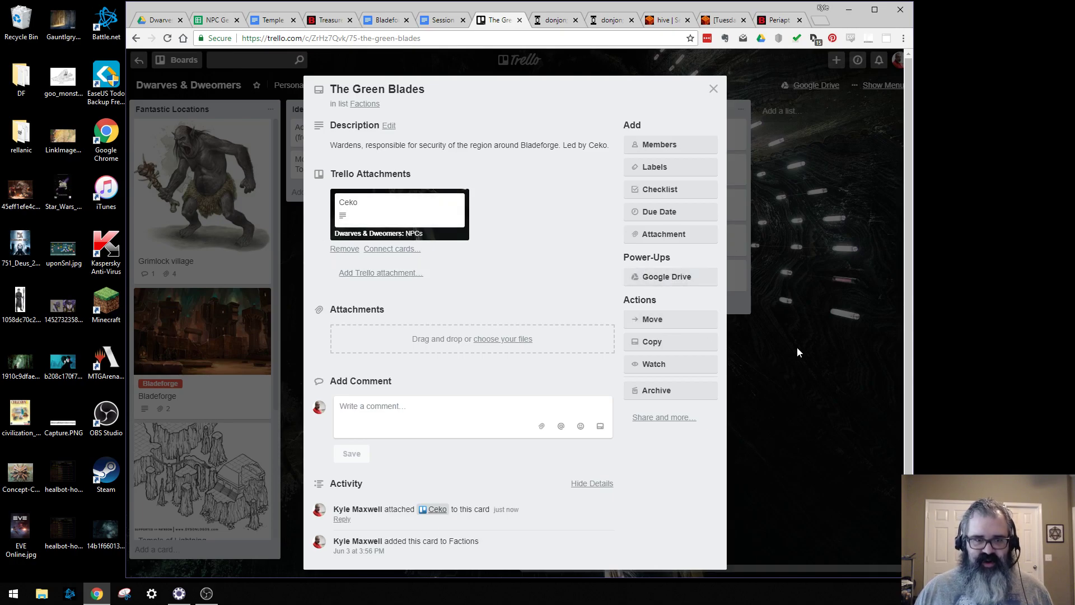
pyautogui.click(801, 259)
# Step: Attach the Trello card Reeve Ridga to the Cult of Orcus faction card and close the card
pyautogui.click(688, 271)
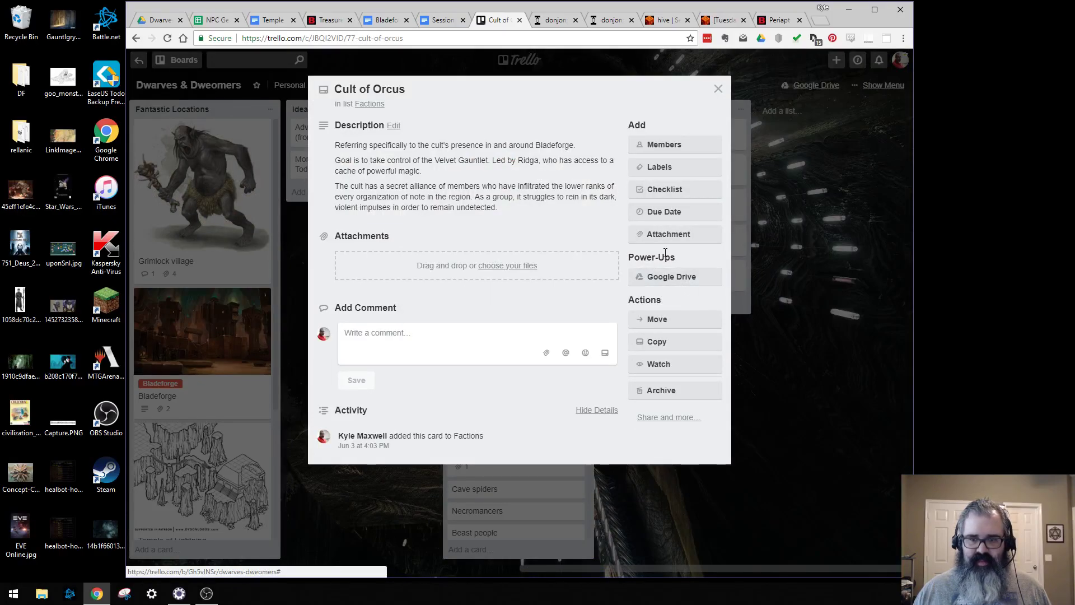
pyautogui.click(662, 233)
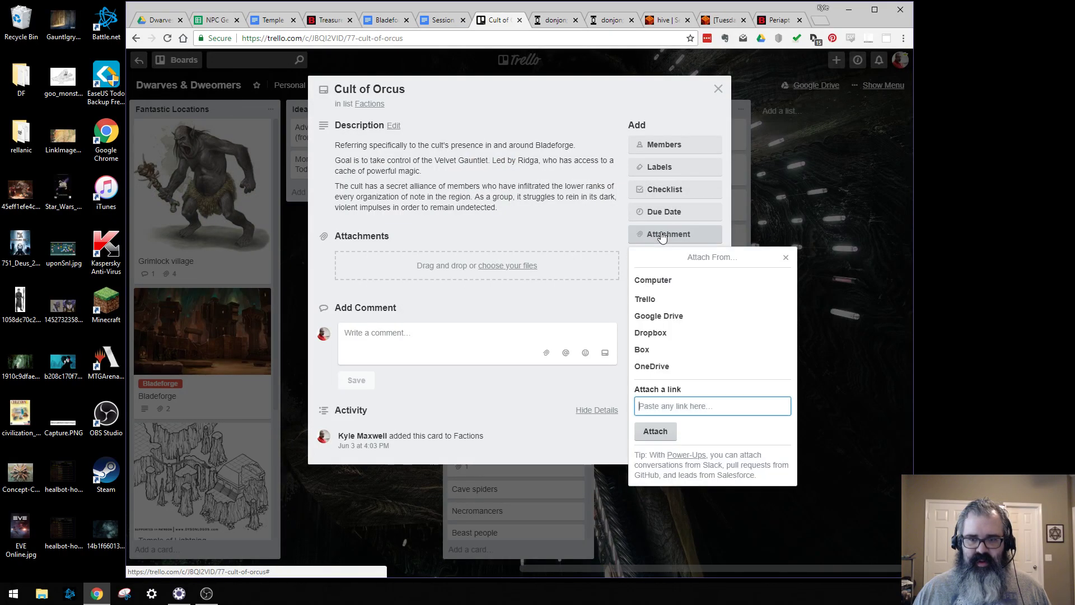
pyautogui.click(678, 301)
pyautogui.write('ridga')
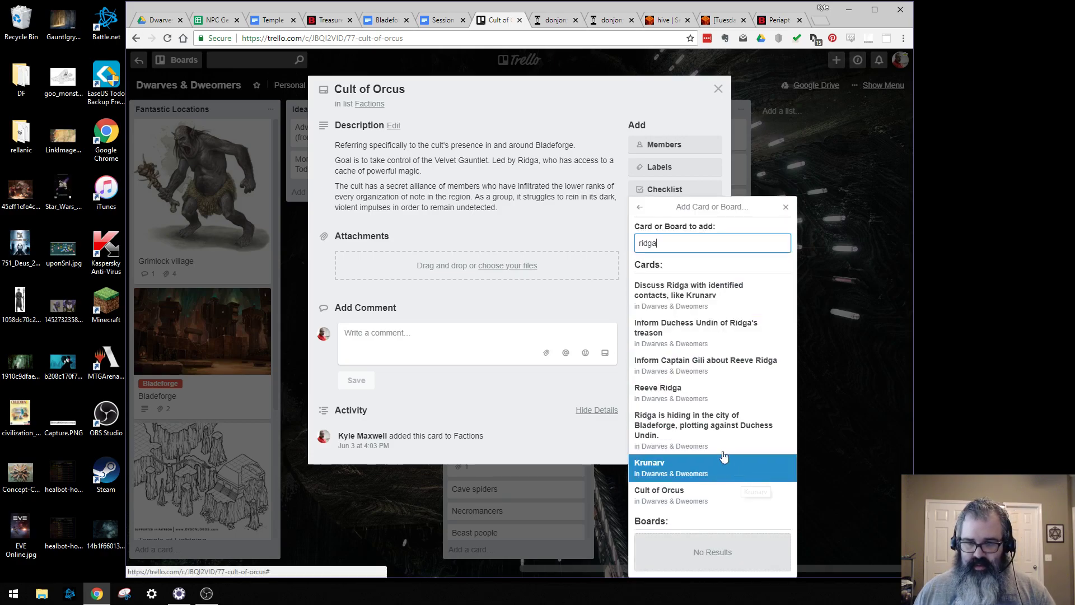
pyautogui.click(679, 389)
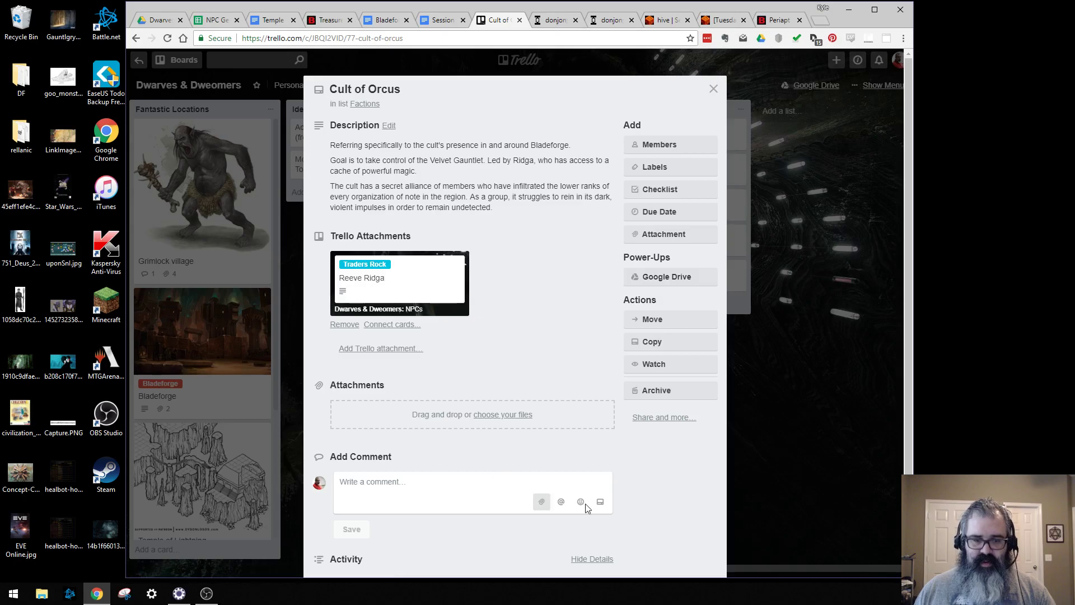
pyautogui.click(771, 446)
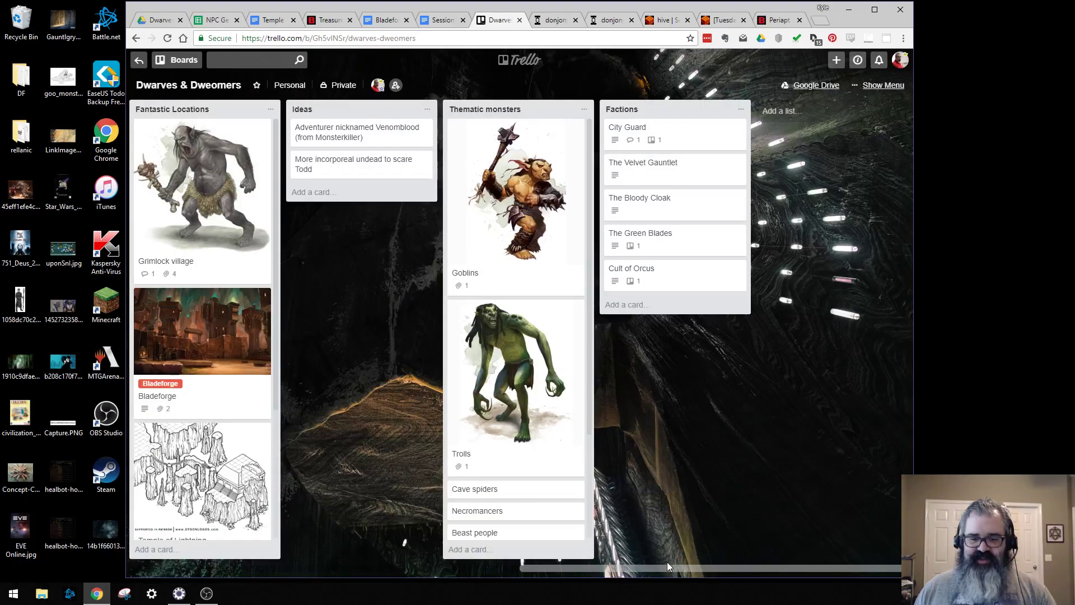
pyautogui.moveTo(667, 565); pyautogui.dragTo(445, 542)
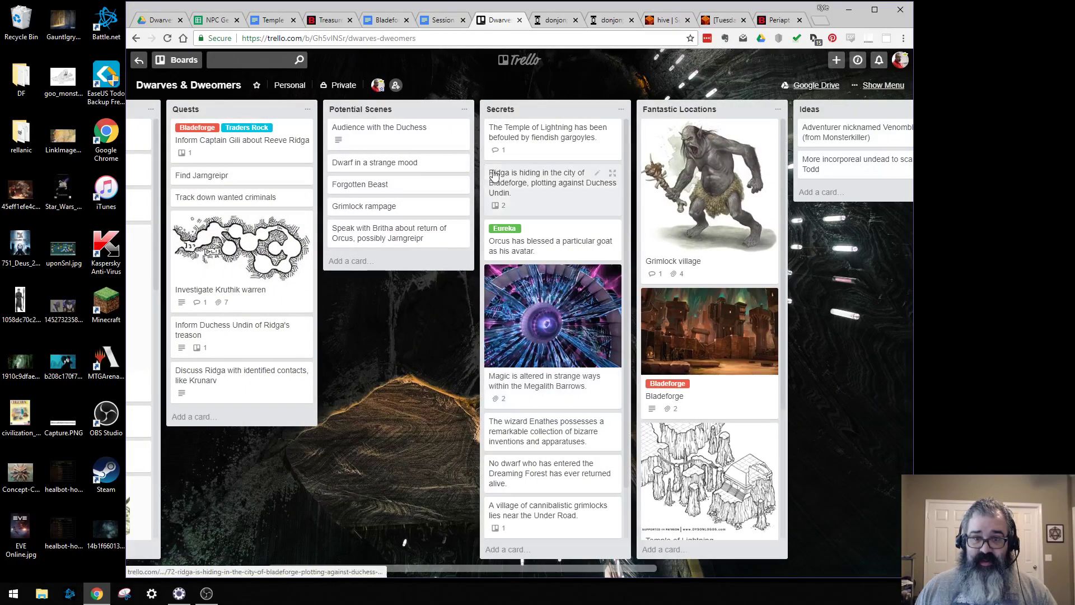
# Step: Review the secret about Ridga hiding in Bladeforge, plus The Velvet Gauntlet and The Bloody Cloak cards in the Factions list
pyautogui.click(561, 185)
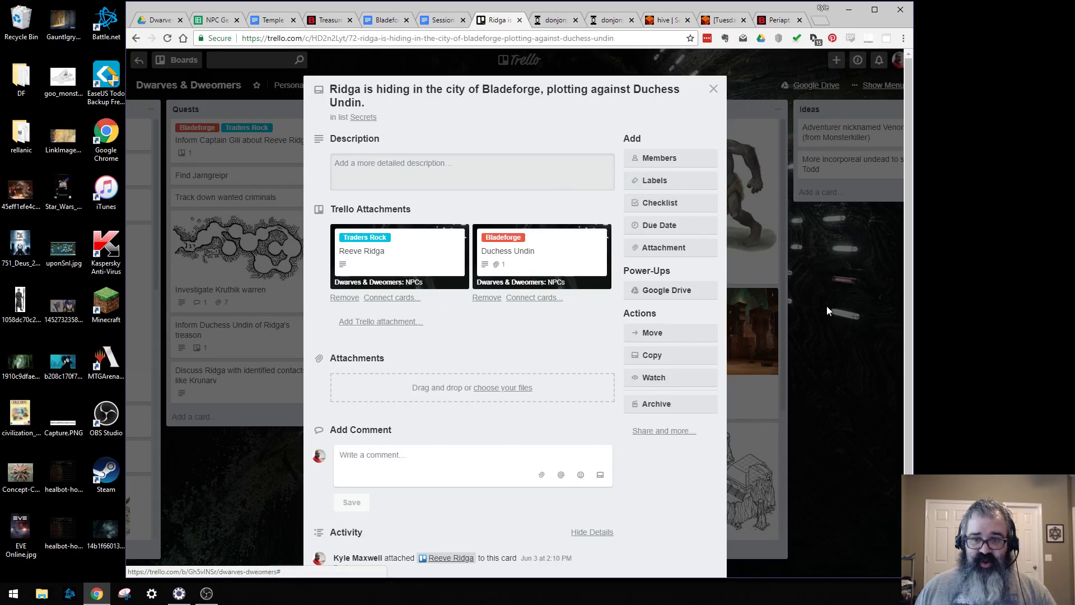
pyautogui.click(862, 322)
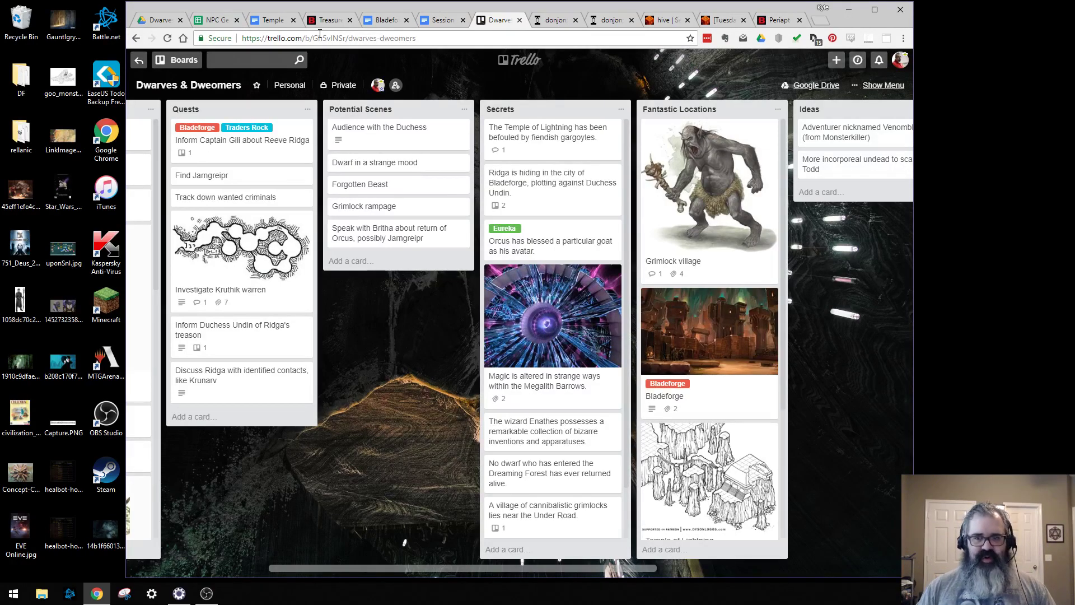
pyautogui.moveTo(492, 569); pyautogui.dragTo(746, 582)
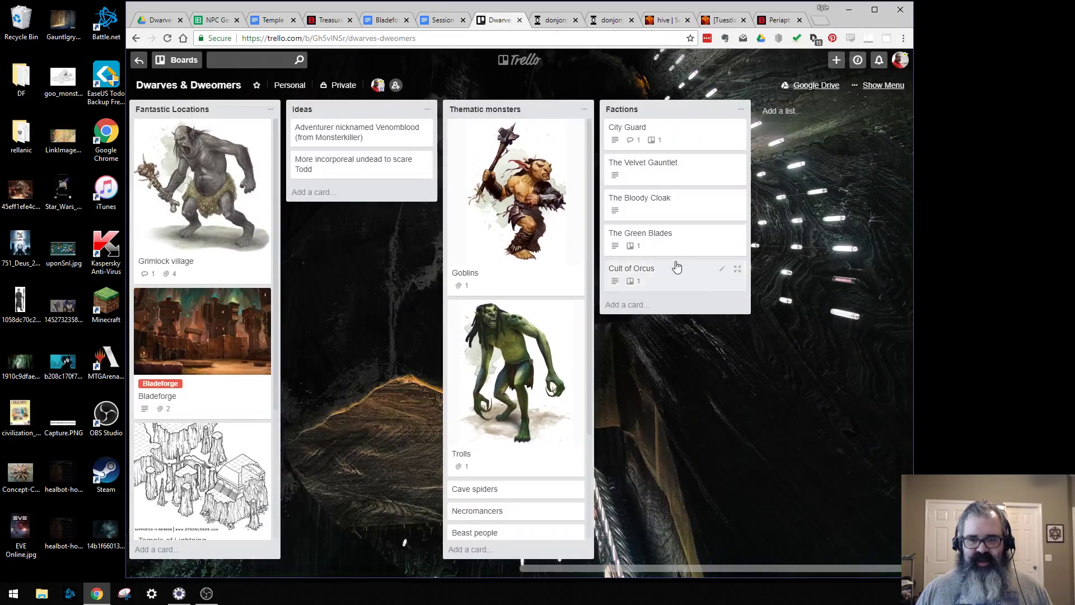
pyautogui.click(687, 180)
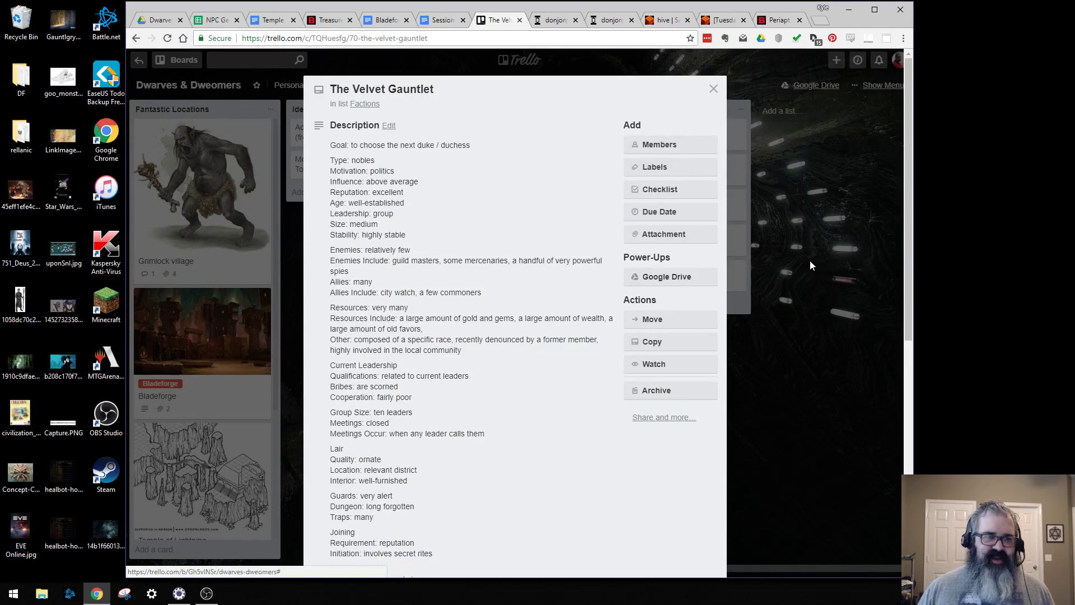
pyautogui.click(793, 264)
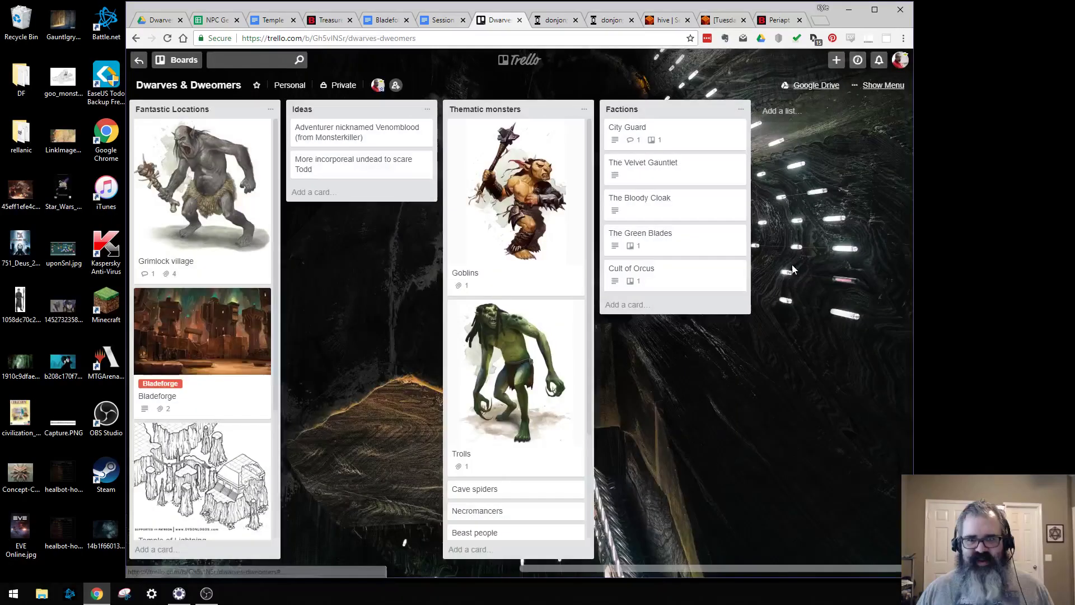
pyautogui.click(672, 202)
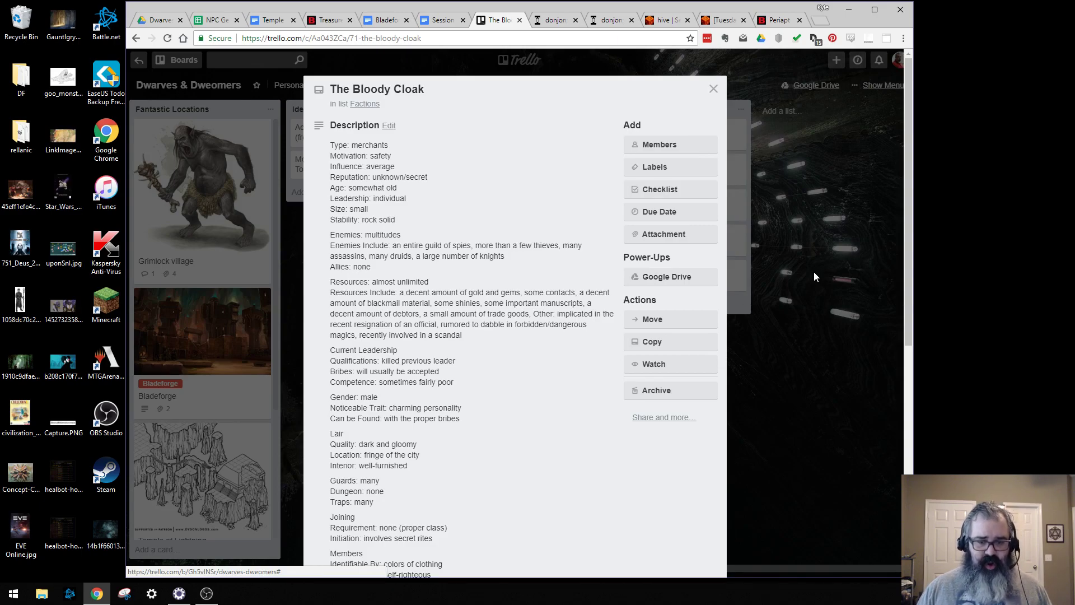
pyautogui.click(819, 349)
# Step: Examine The Green Blades faction card and re-read the allies in The Velvet Gauntlet's description
pyautogui.click(675, 239)
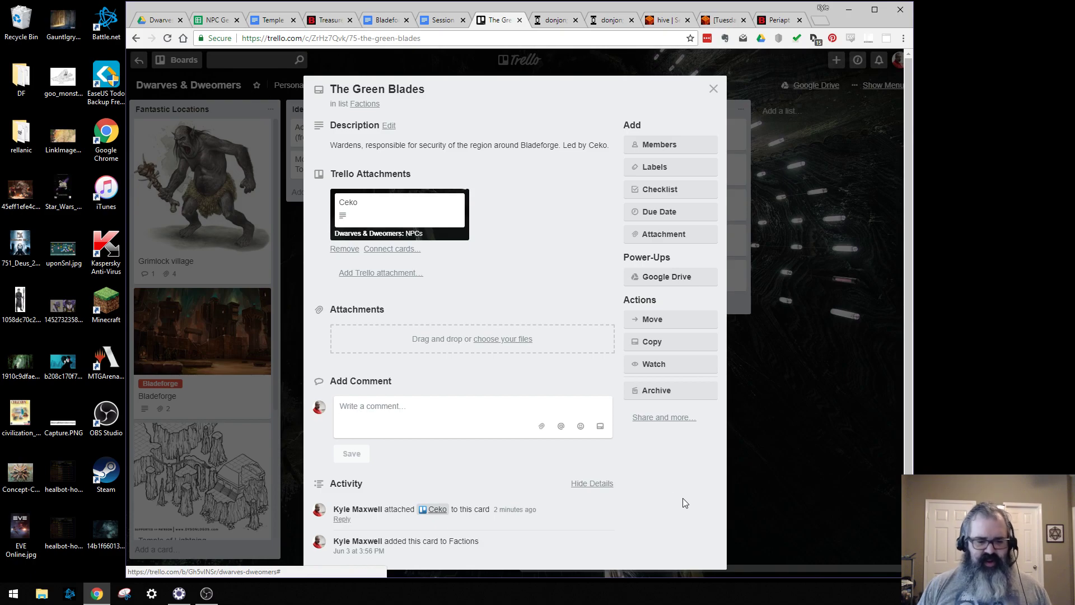
pyautogui.click(772, 415)
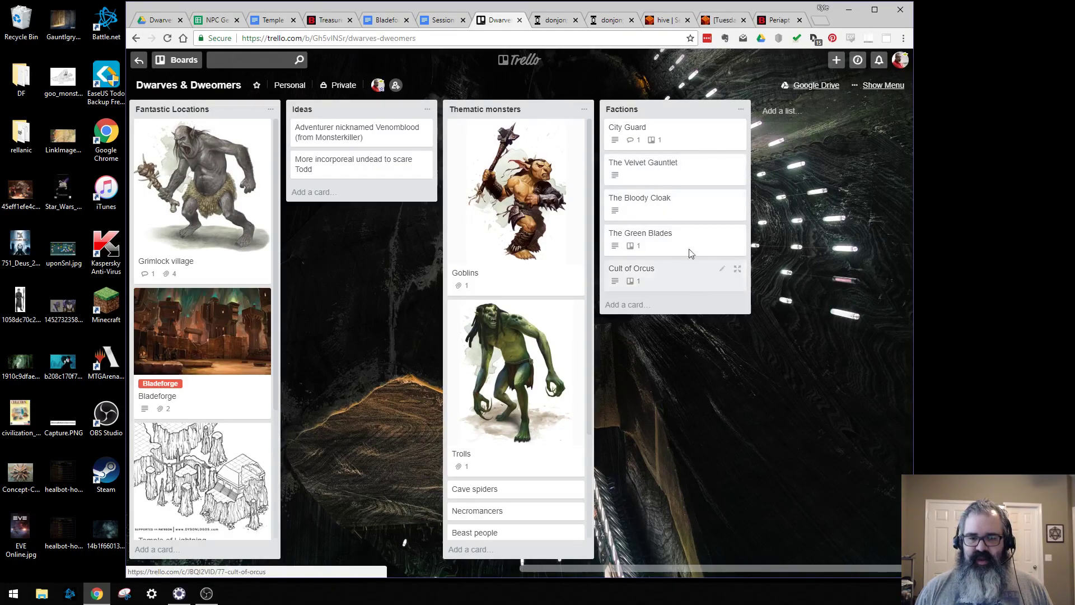
pyautogui.click(675, 175)
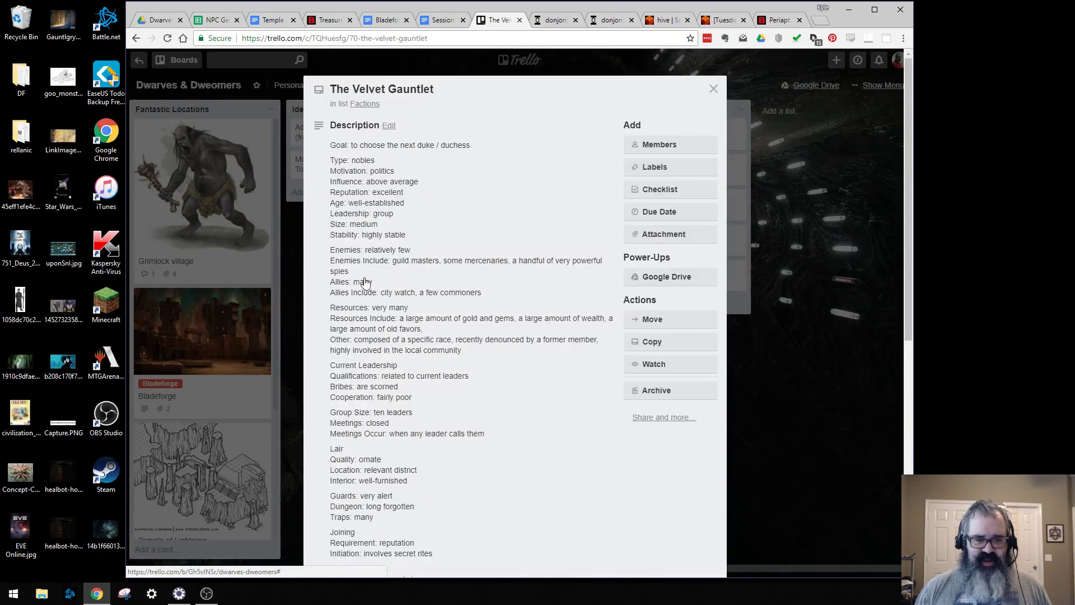
pyautogui.moveTo(380, 293); pyautogui.dragTo(415, 295)
pyautogui.click(415, 296)
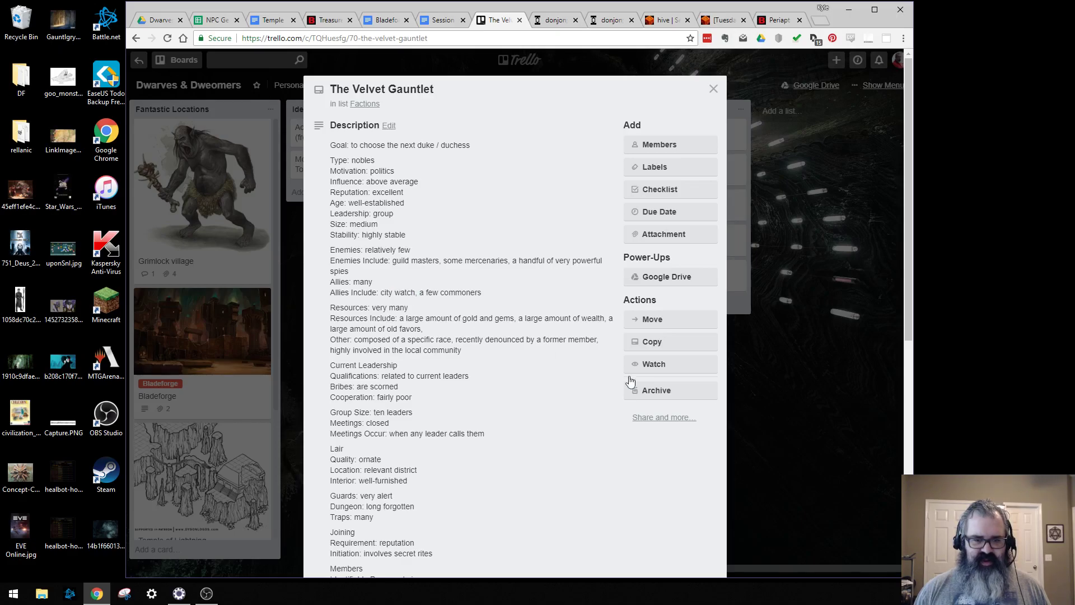
pyautogui.click(806, 351)
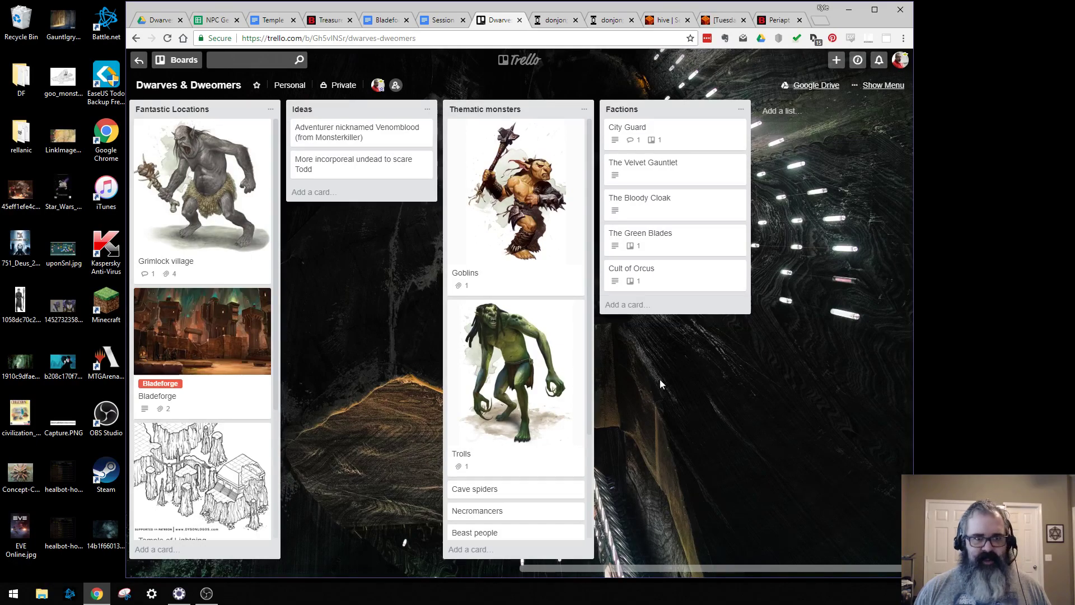
# Step: Start a comment on the Britha NPC card reading "Look strangely at Oskar (cleric) and tell him she has dreamed of him"
pyautogui.moveTo(722, 570); pyautogui.dragTo(375, 530)
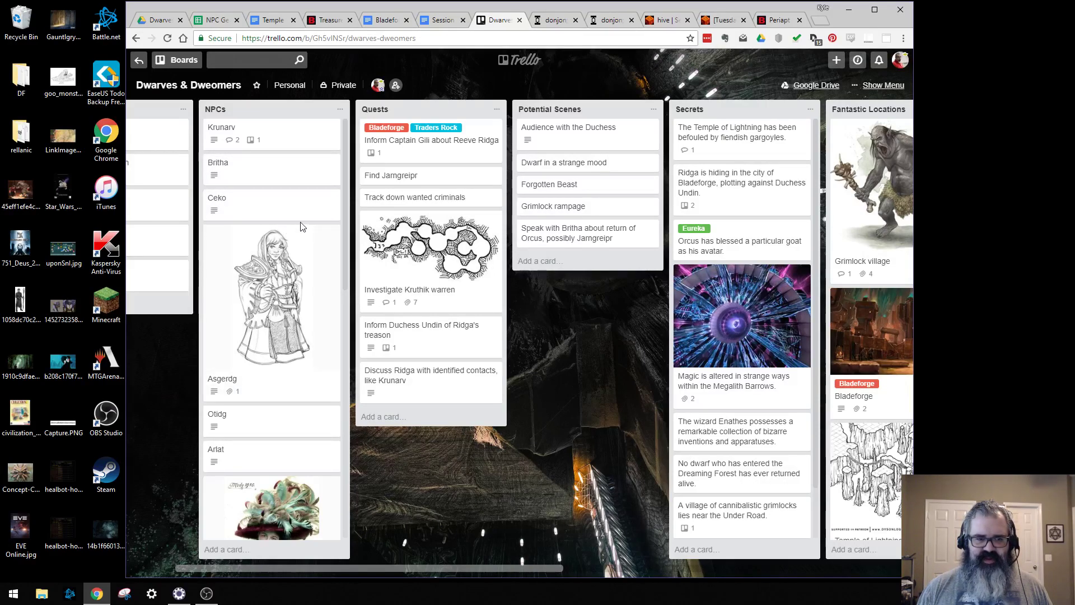
pyautogui.click(248, 161)
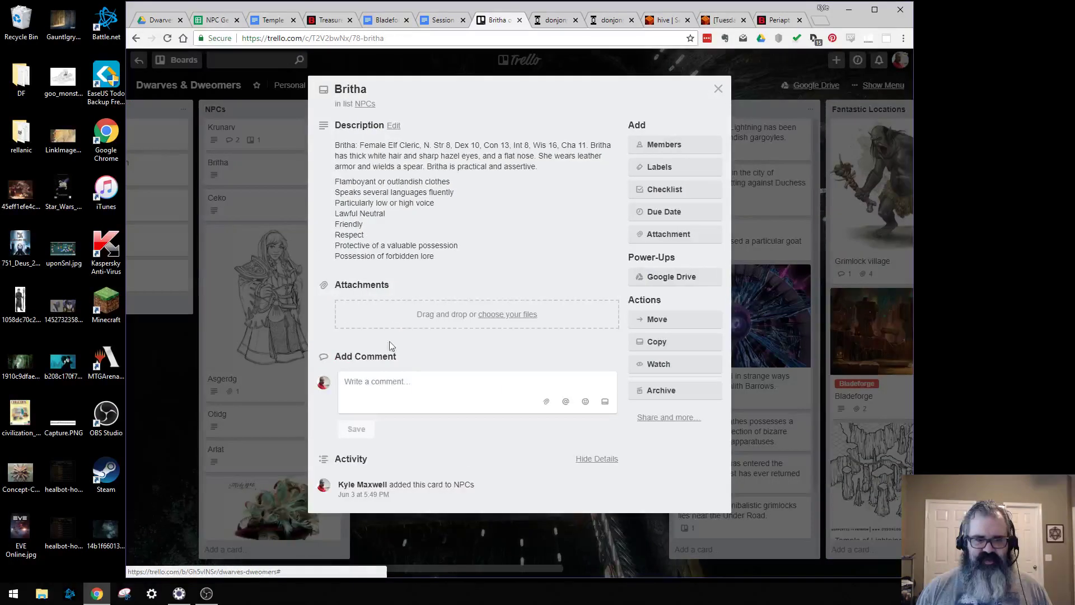
pyautogui.click(404, 395)
pyautogui.write('Look strangelty a')
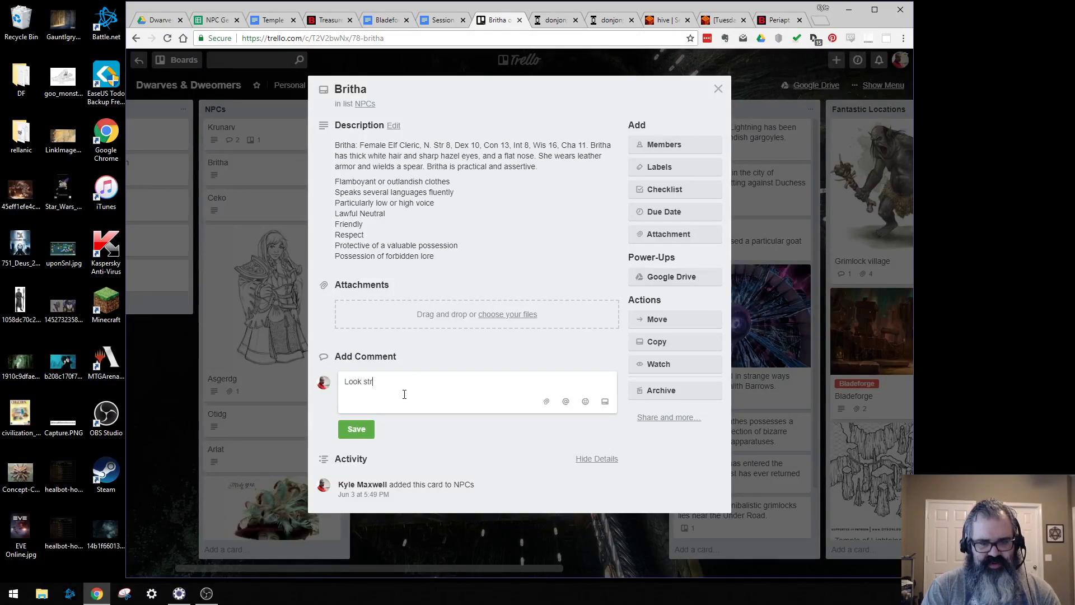
pyautogui.press('BackSpace')
pyautogui.press('BackSpace')
pyautogui.press('BackSpace')
pyautogui.press('BackSpace')
pyautogui.write('y at Oska')
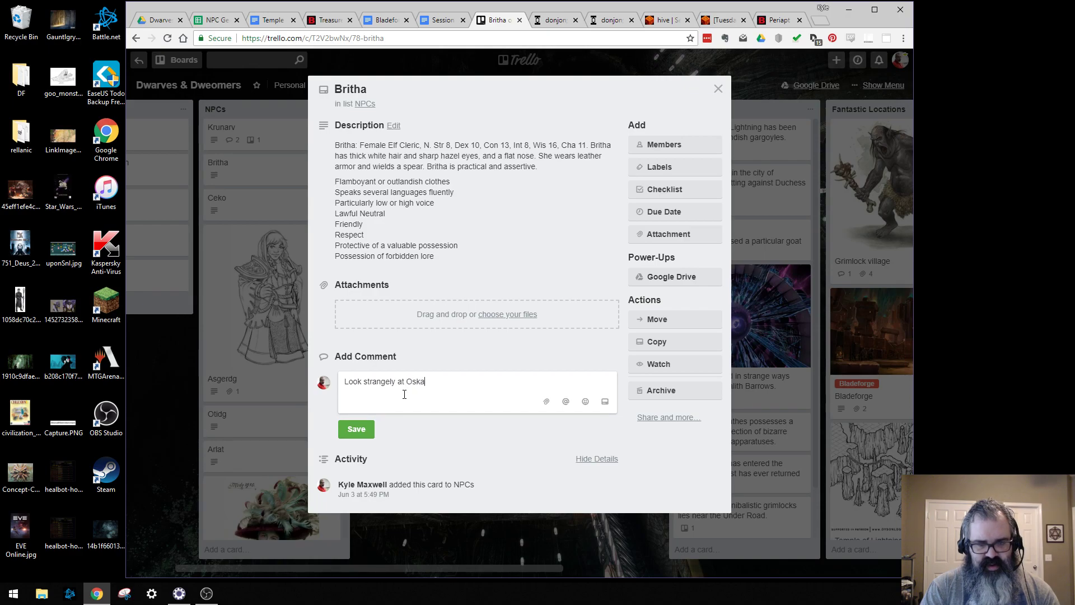
pyautogui.write('r (cleric')
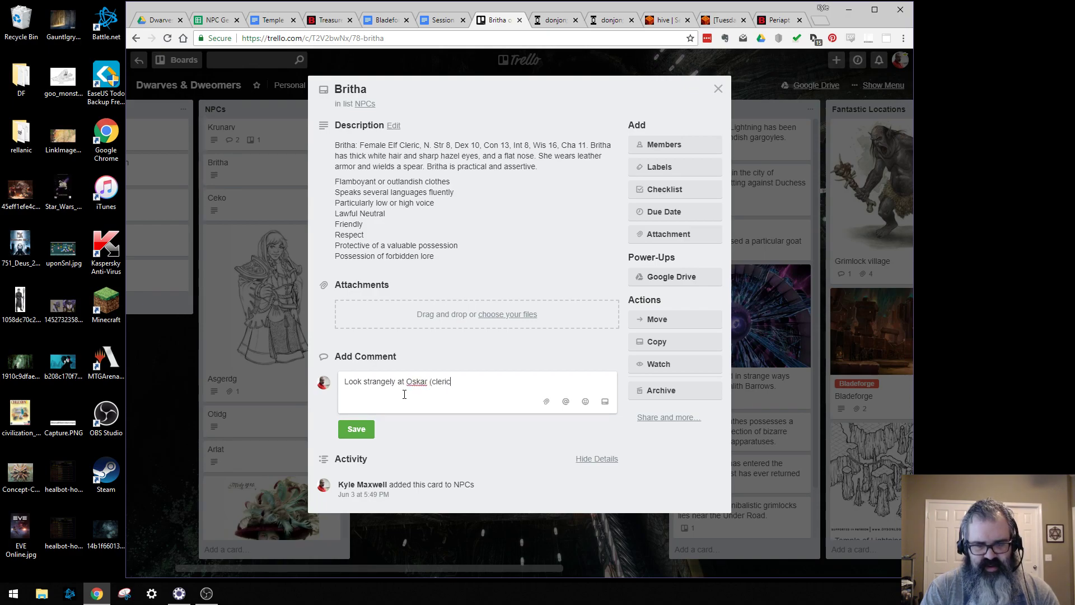
pyautogui.write(') and tell him he')
pyautogui.press('BackSpace')
pyautogui.write('she has')
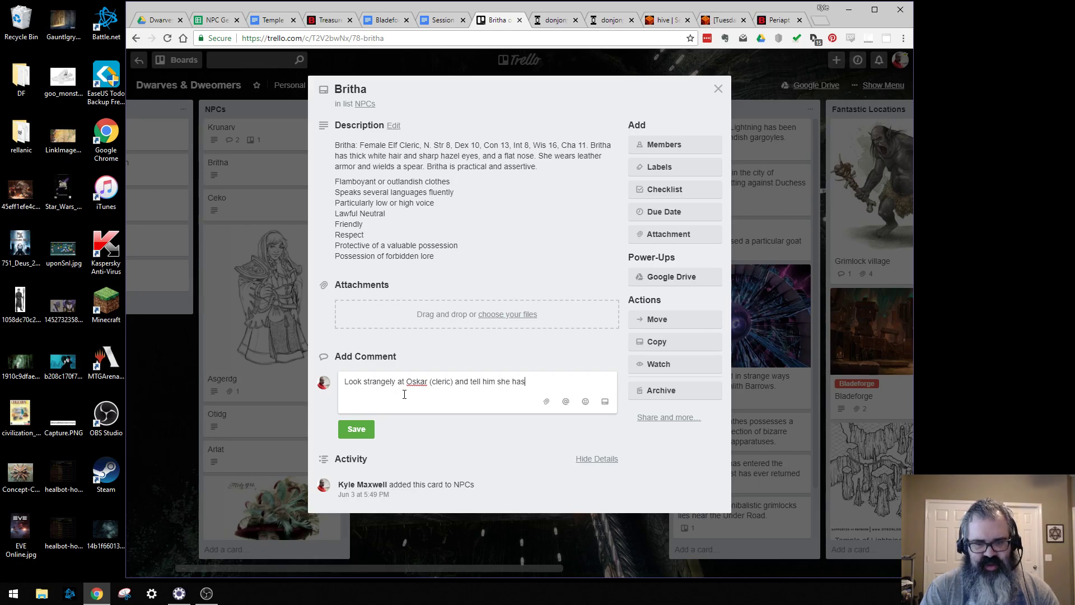
pyautogui.write(' dreamed of him')
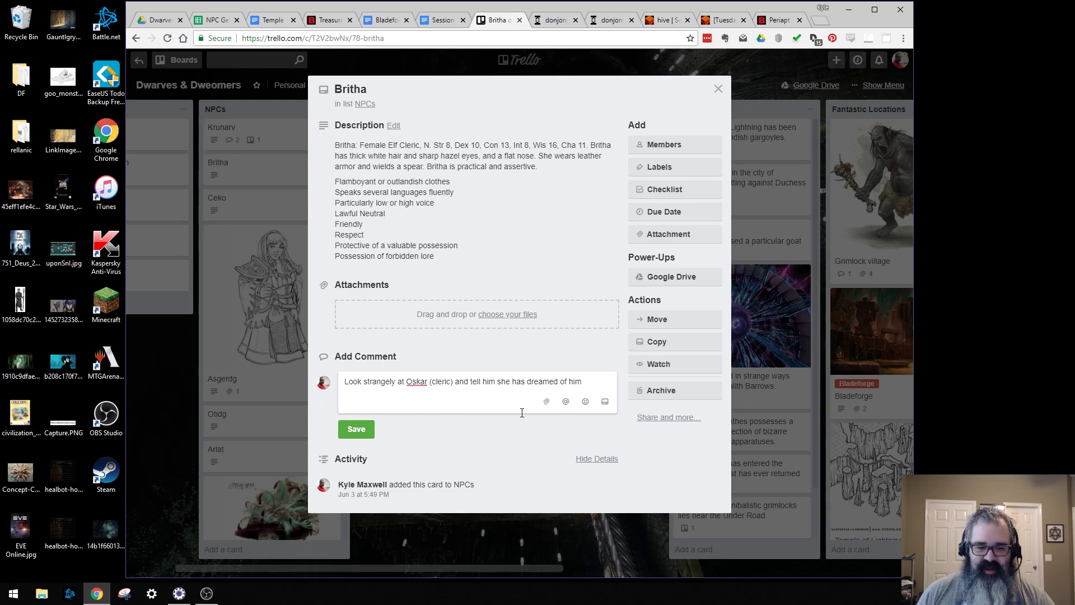
# Step: Finish Britha's comment with ". This is the hook to get to the Temple of Lightning.", save it and close the card
pyautogui.write('. This is the hook to get')
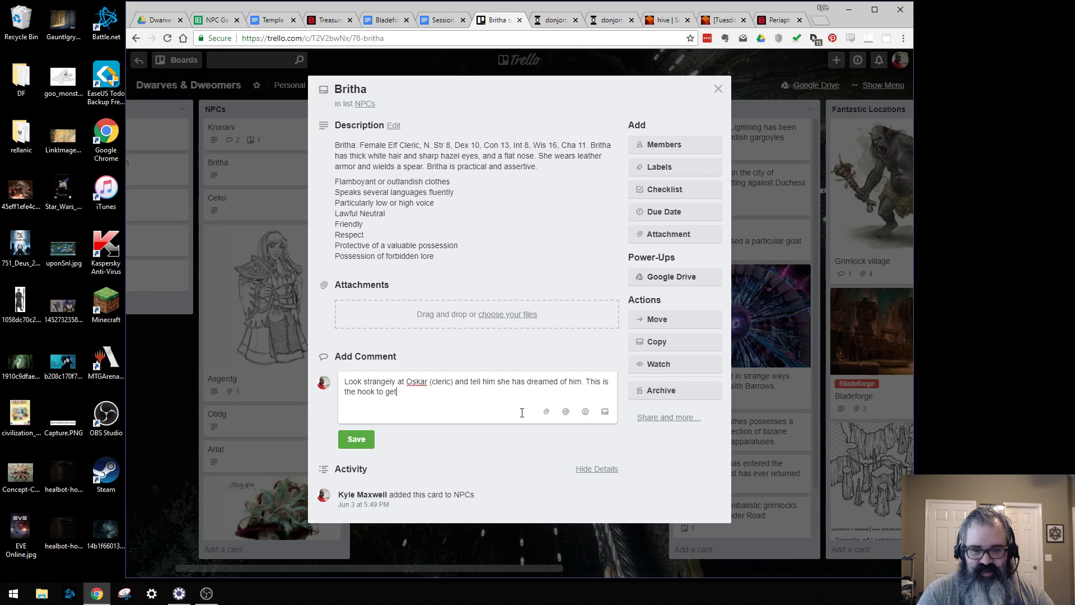
pyautogui.write(' to the Temple of R')
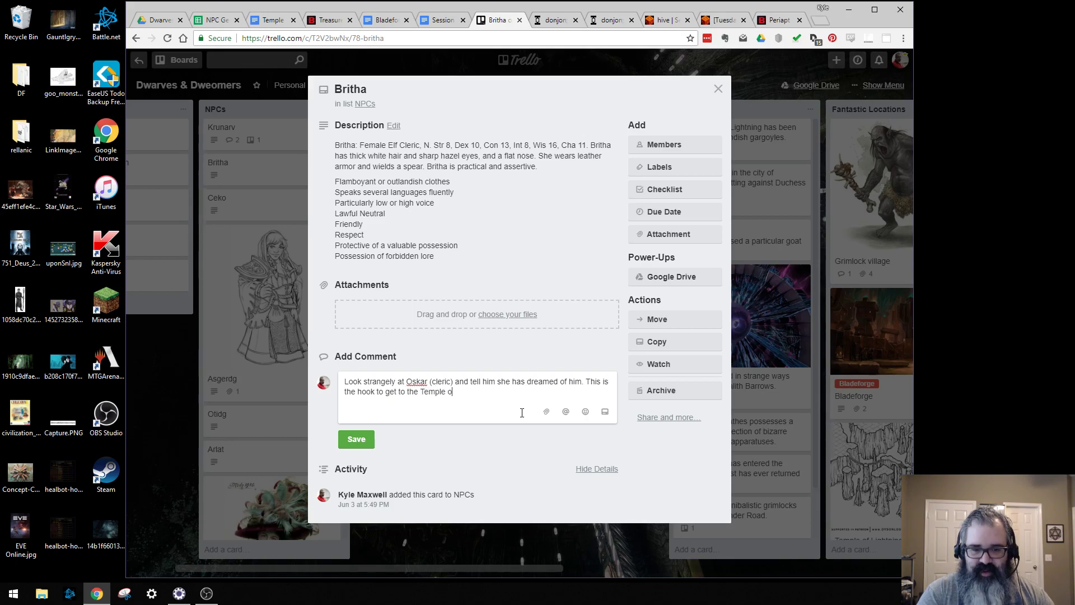
pyautogui.press('BackSpace')
pyautogui.write('Lightning.')
pyautogui.click(357, 441)
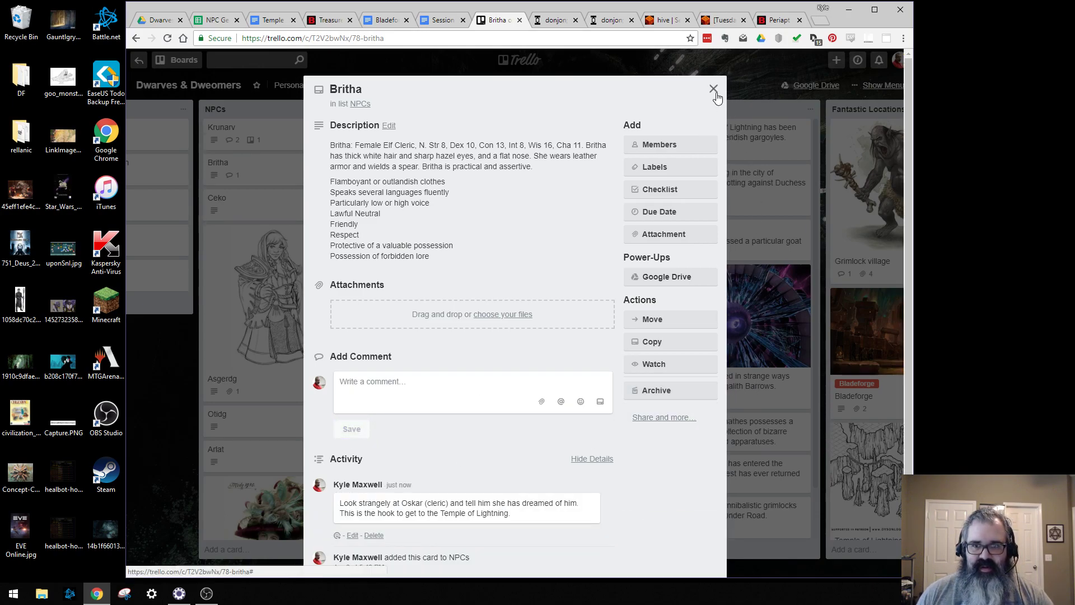
pyautogui.click(714, 90)
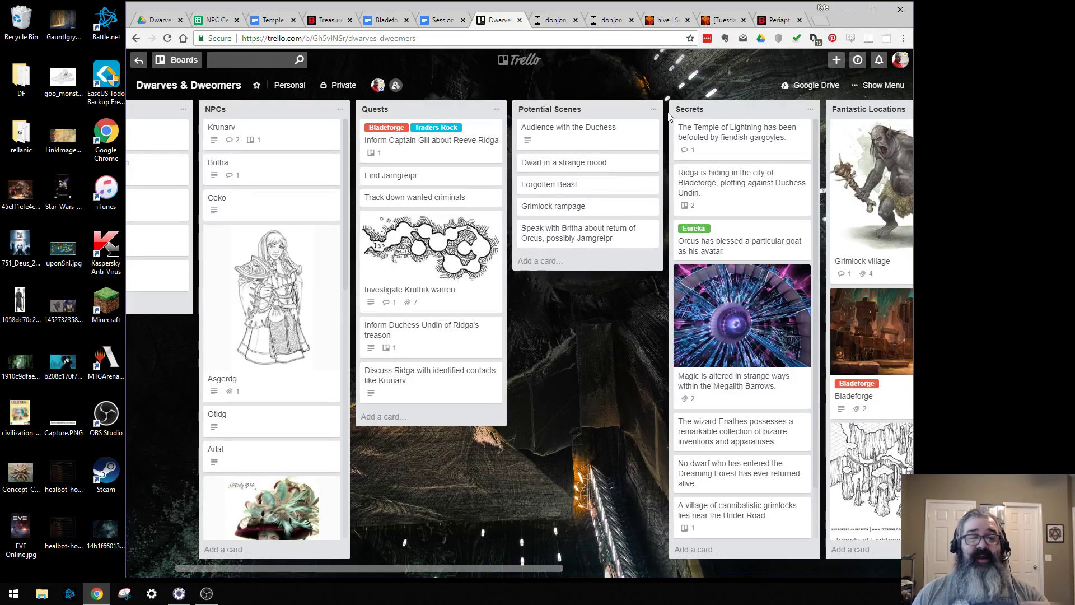
# Step: Switch to D&D Beyond and open the Nonhuman Names section of Xanathar's Guide to Everything
pyautogui.click(541, 21)
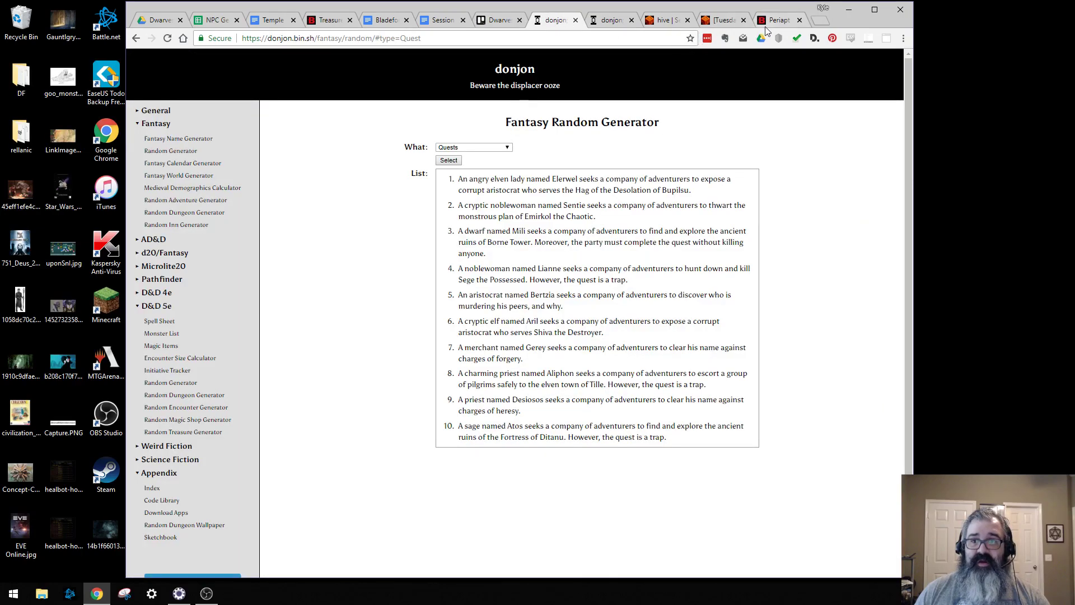
pyautogui.click(330, 21)
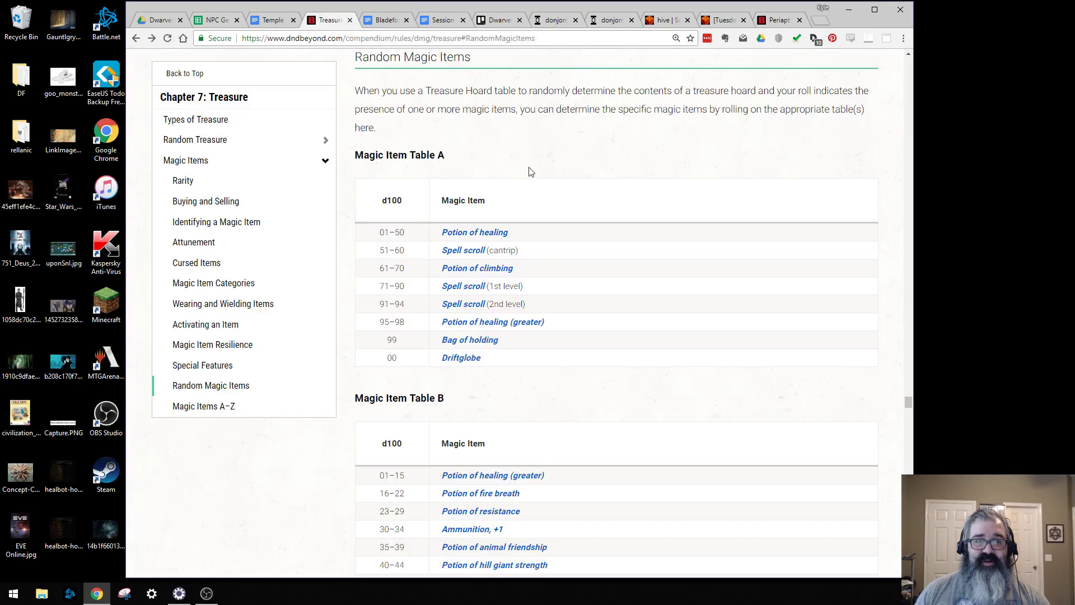
pyautogui.scroll(15, 530, 172)
pyautogui.moveTo(528, 167)
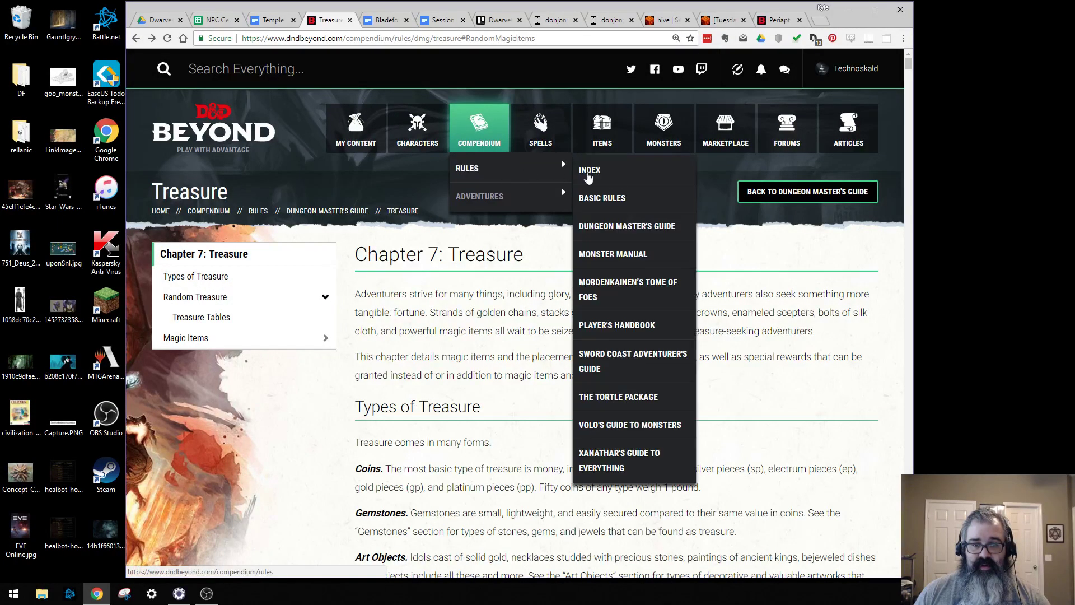
pyautogui.click(607, 460)
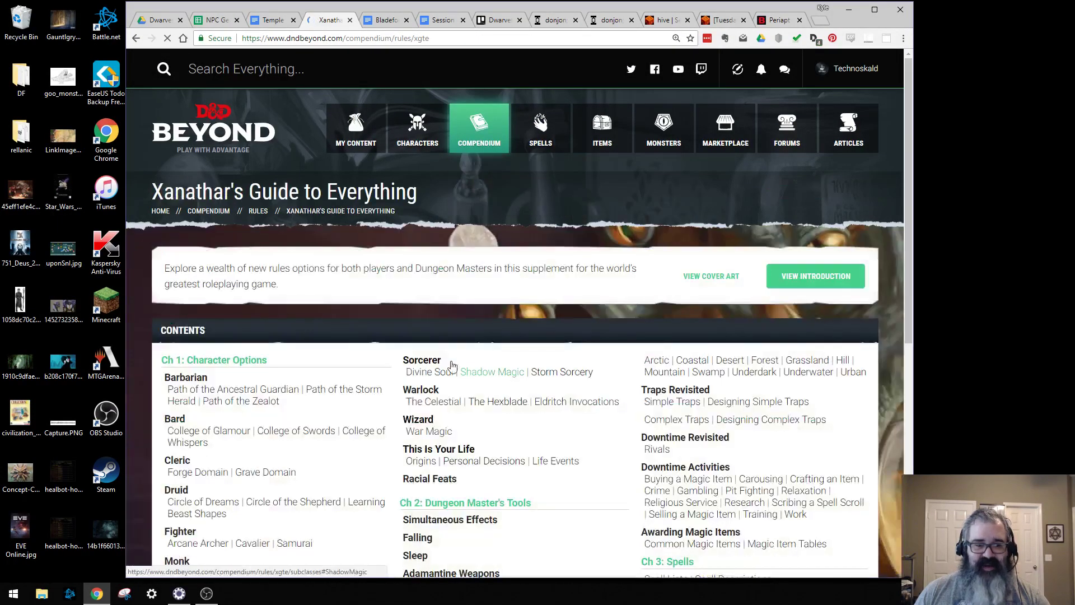
pyautogui.scroll(-4, 534, 343)
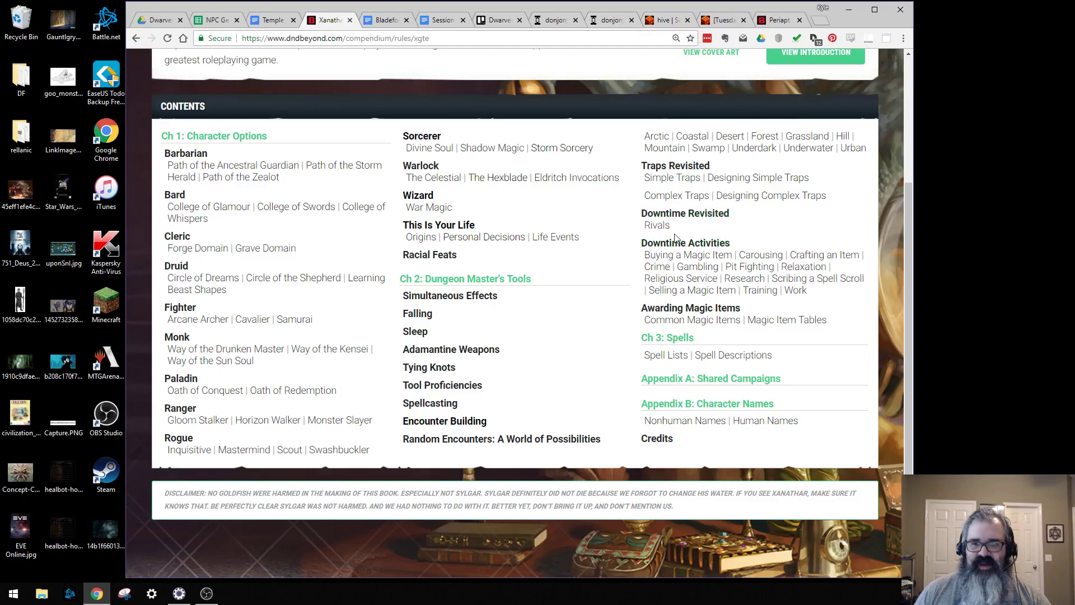
pyautogui.click(702, 426)
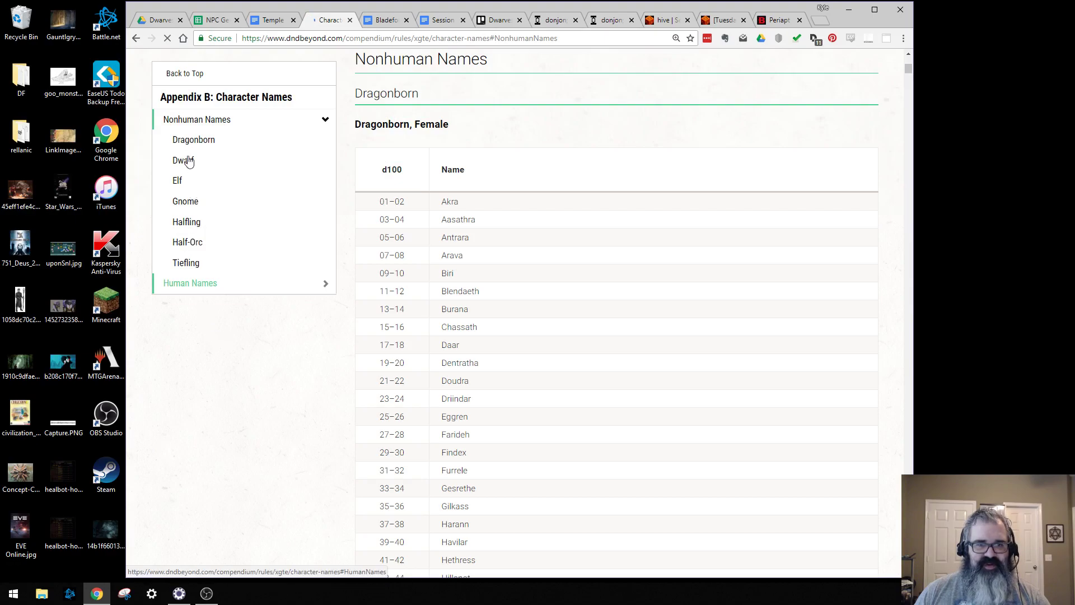
# Step: Browse the dwarf name tables in the character names appendix
pyautogui.click(189, 162)
pyautogui.scroll(-9, 652, 240)
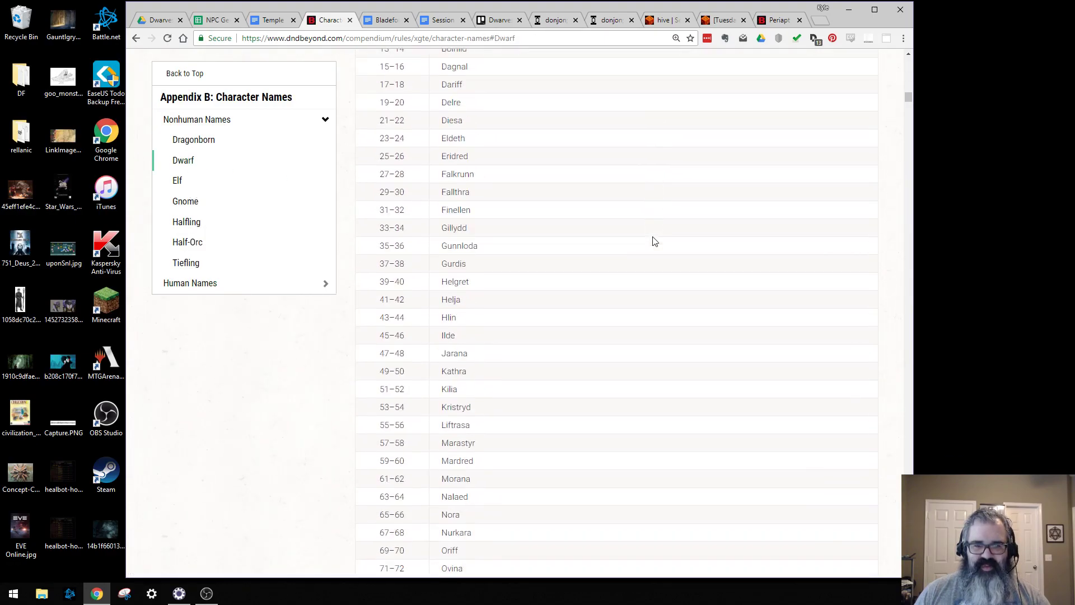
pyautogui.scroll(-15, 653, 240)
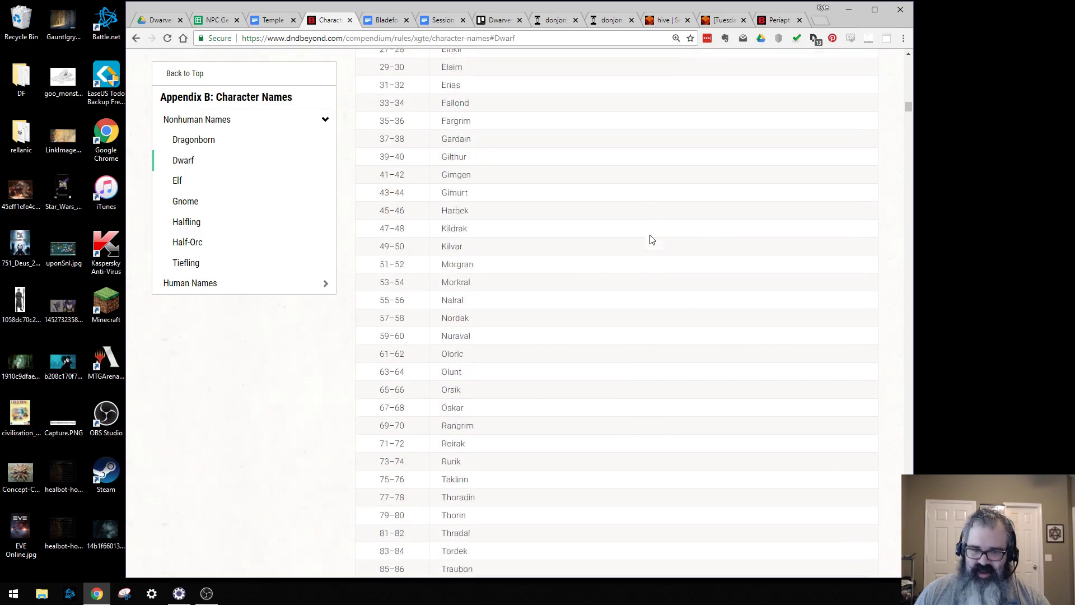
pyautogui.scroll(-6, 644, 238)
pyautogui.scroll(5, 643, 238)
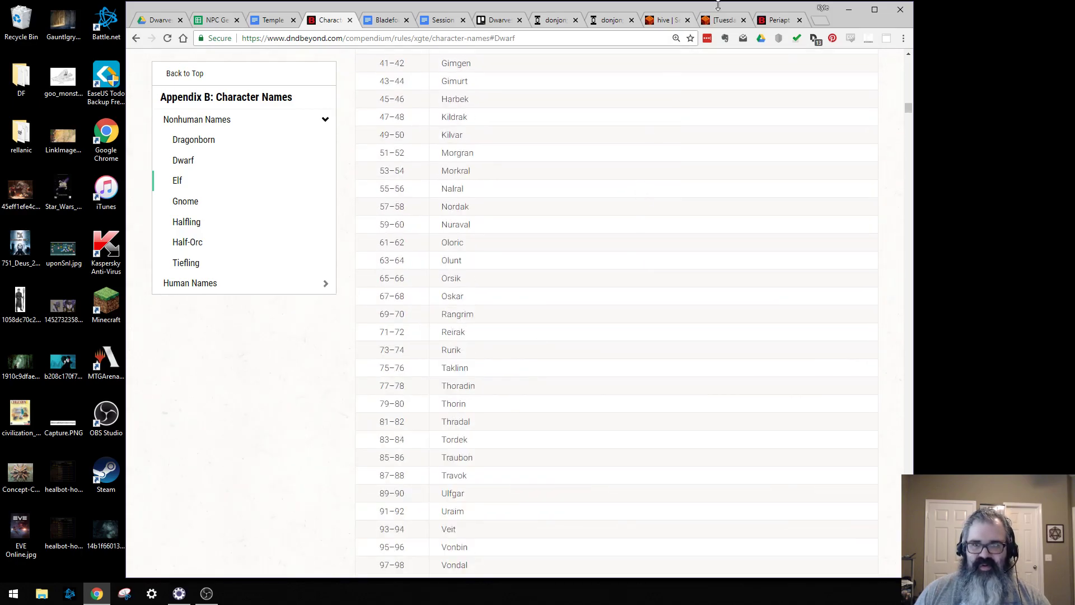